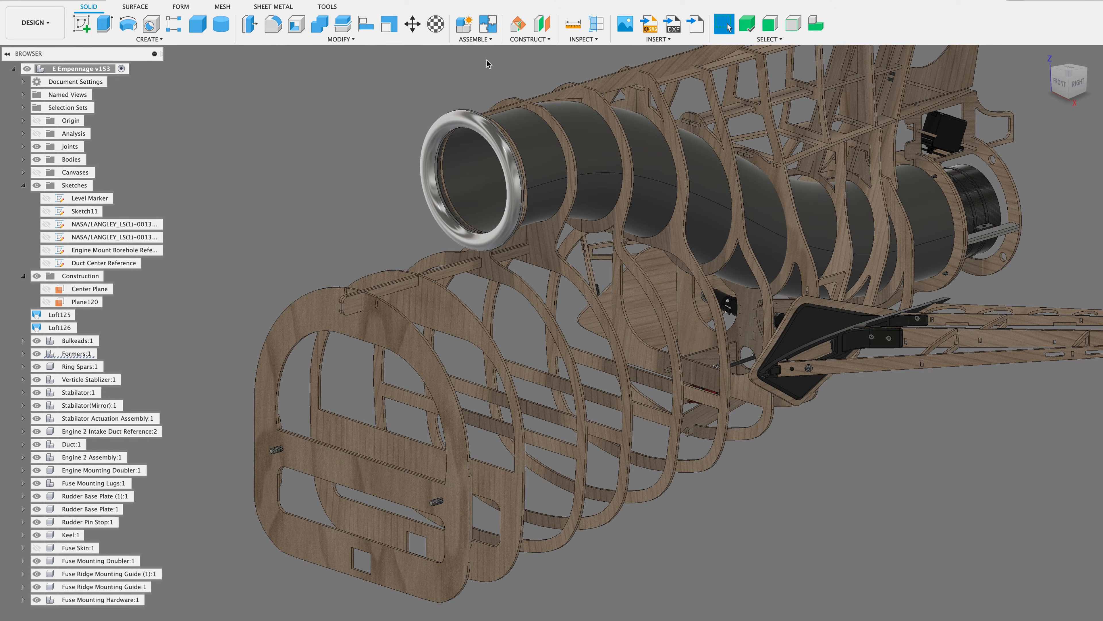
Create a construction plane along the front bulkhead's outer edge at a proportional distance of 0.257
click(526, 39)
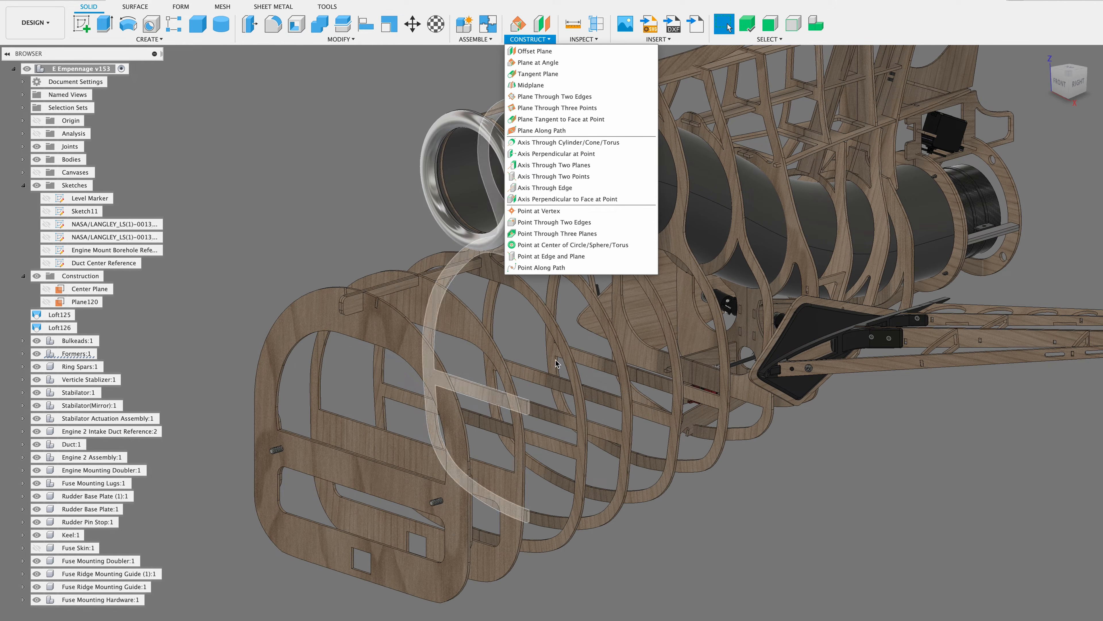
click(559, 132)
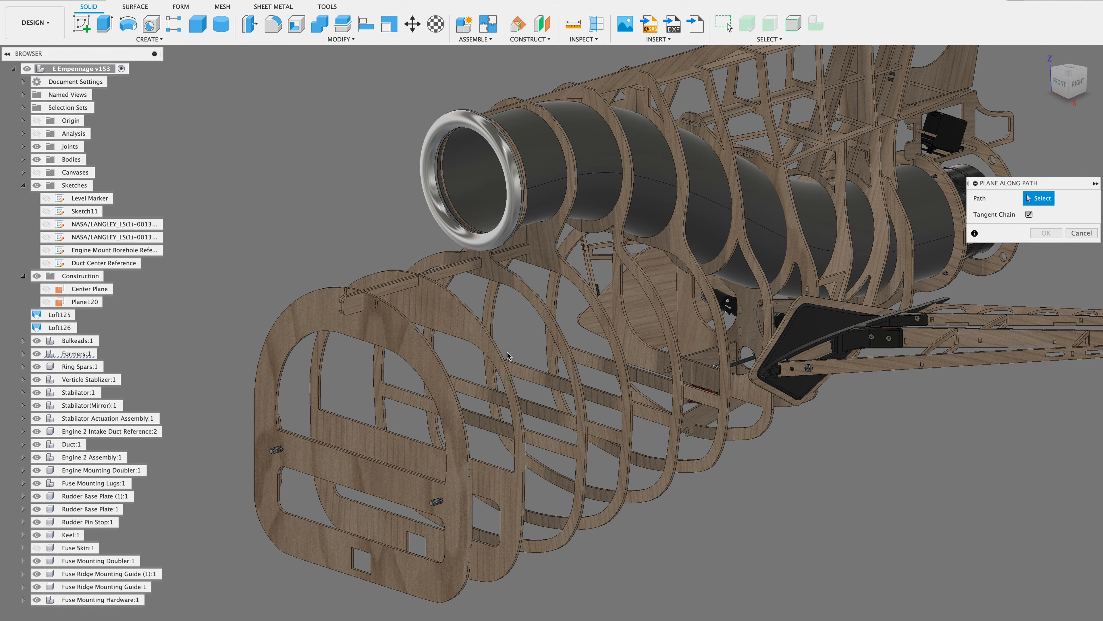
shift+scroll(511, 356, left, 10)
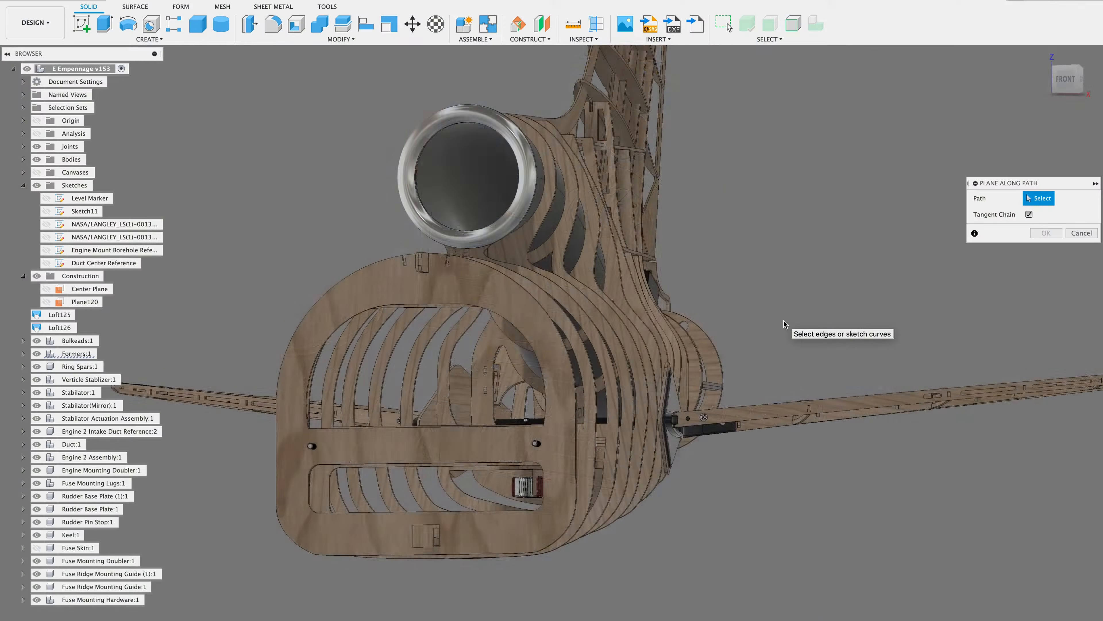
shift+scroll(783, 321, right, 5)
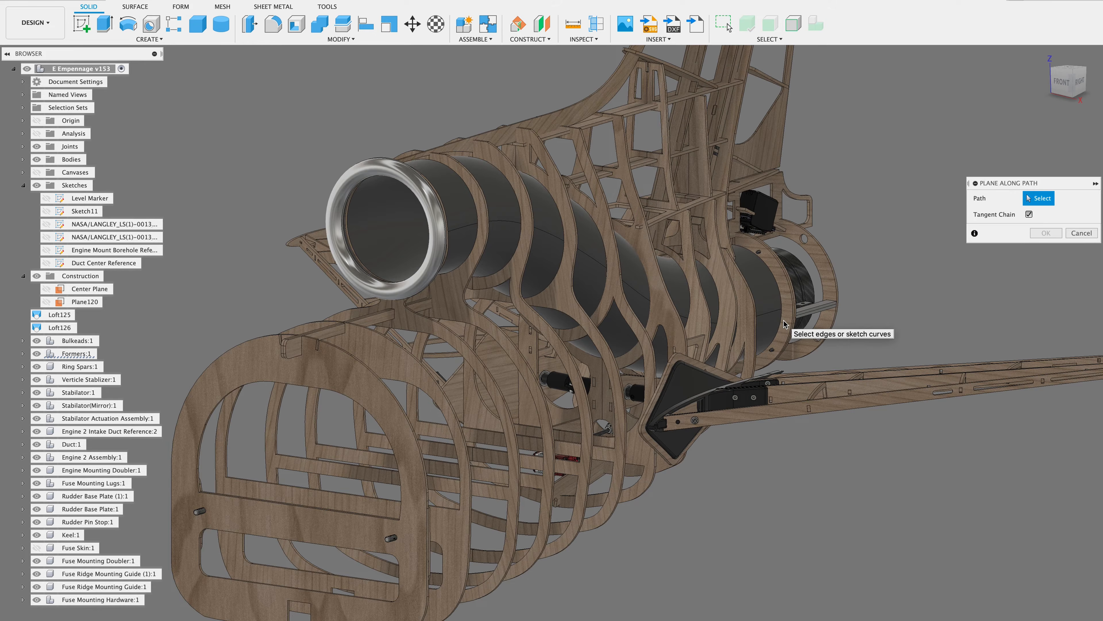
scroll(784, 322, up, 10)
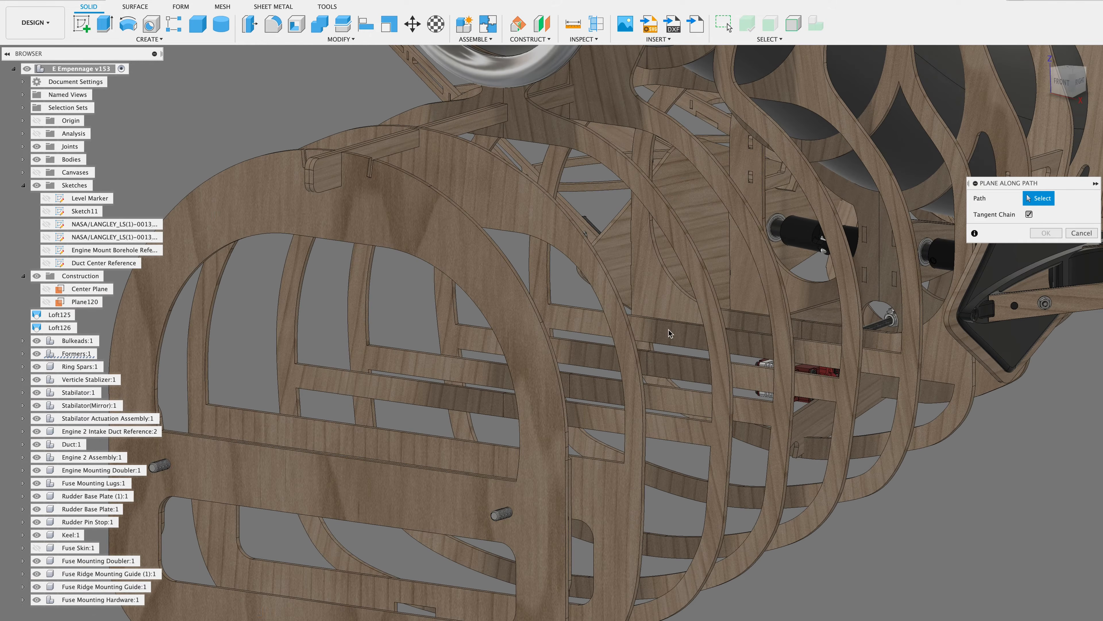
click(551, 351)
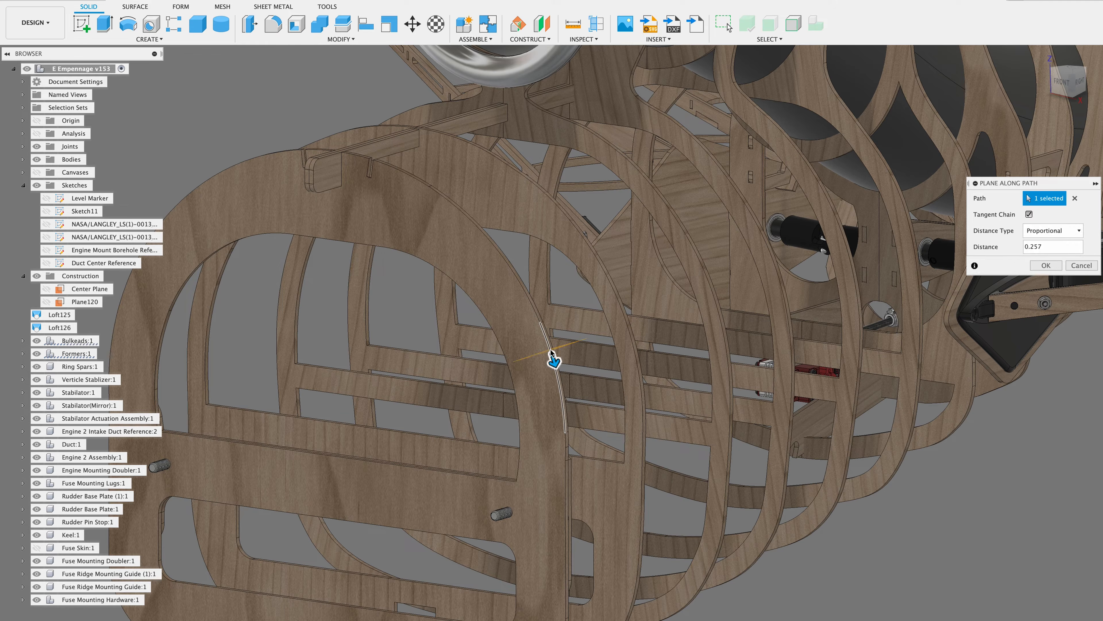
click(1046, 266)
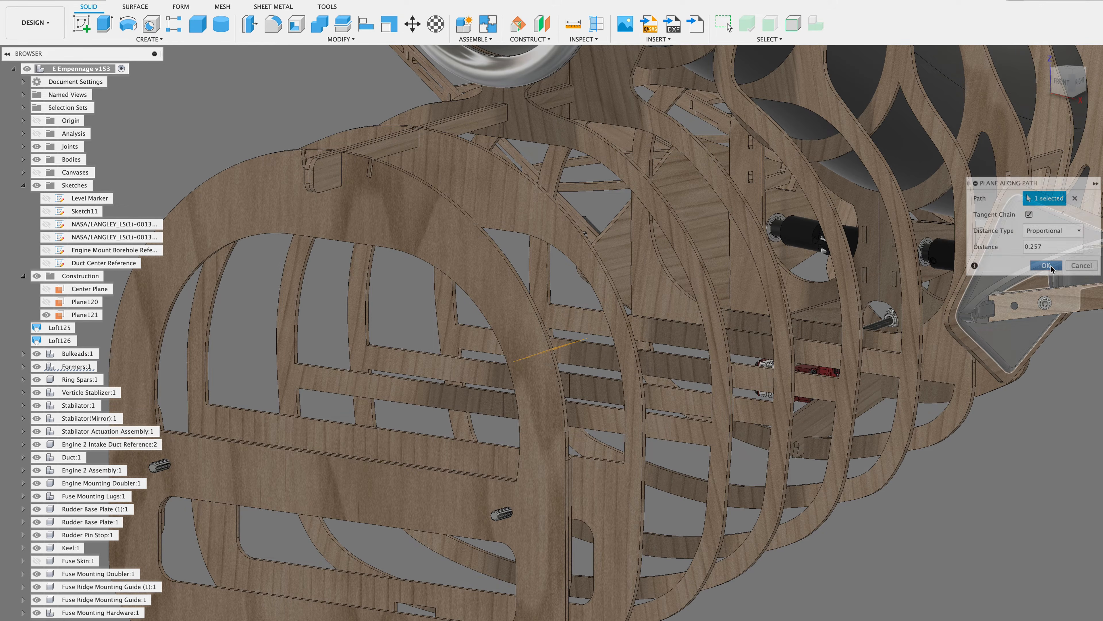
Start a new sketch on the construction plane that cuts across the front bulkhead and formers
shift+middle_drag(606, 345, 579, 387)
scroll(606, 346, up, 8)
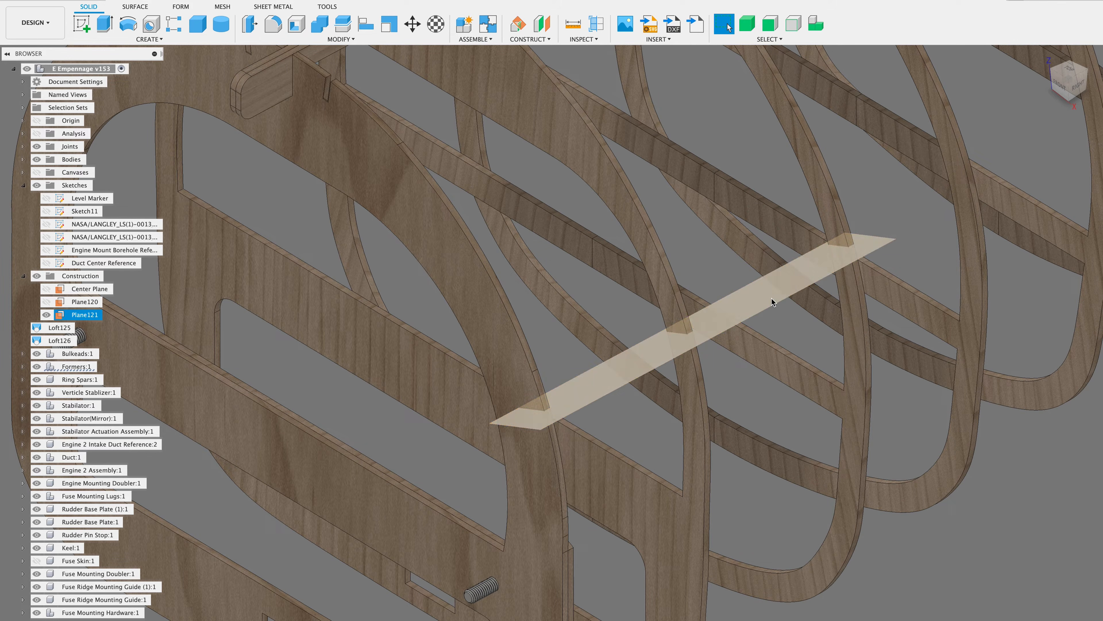
scroll(774, 306, down, 10)
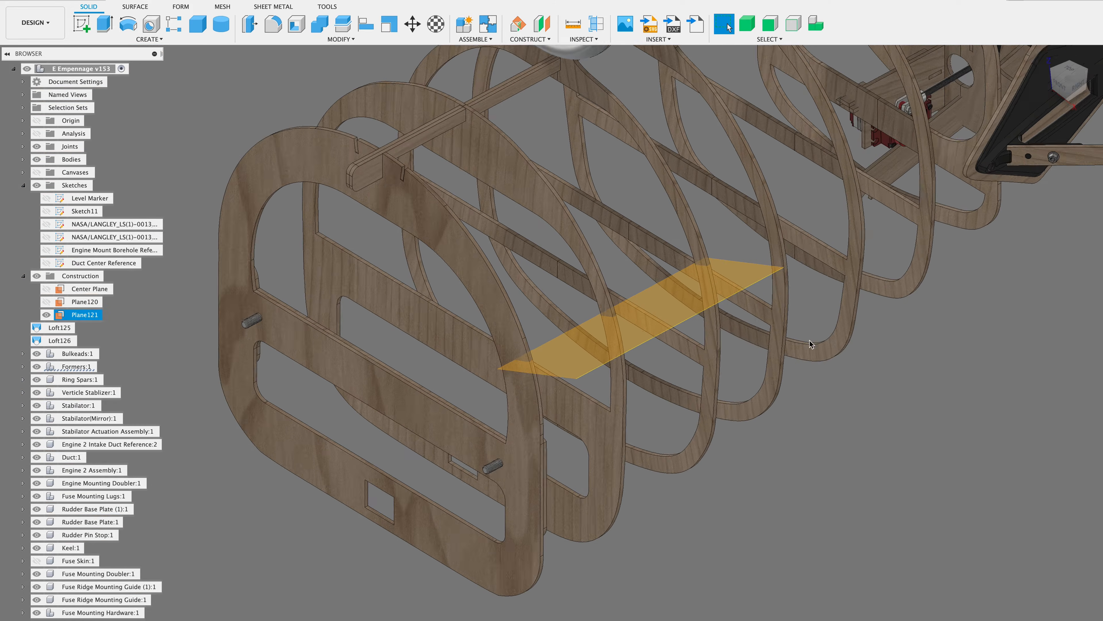
scroll(765, 422, up, 5)
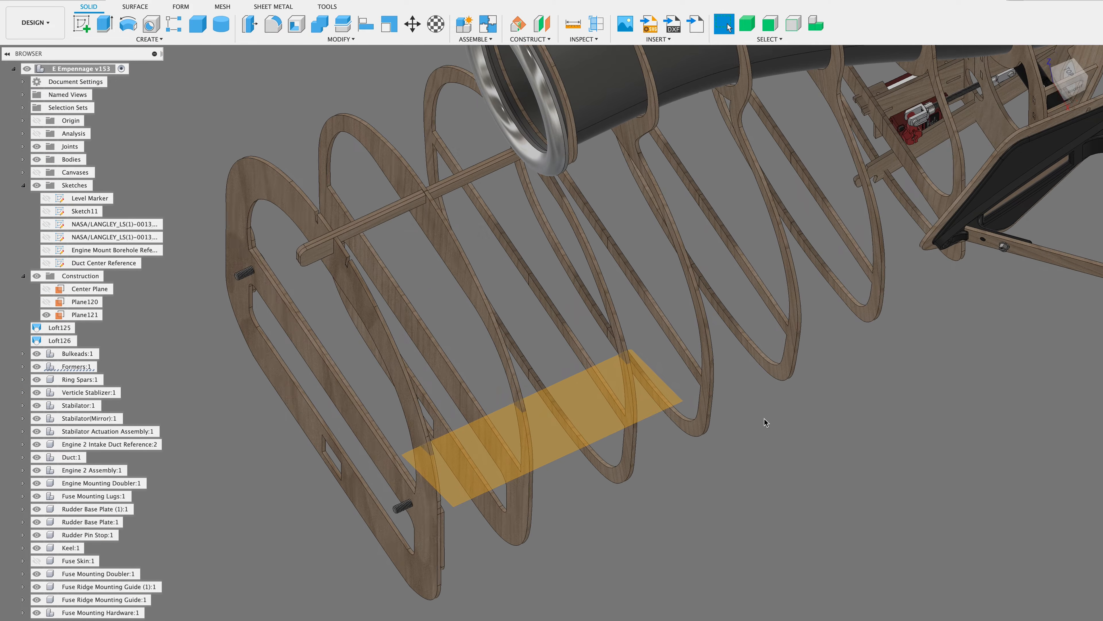
shift+scroll(764, 422, left, 5)
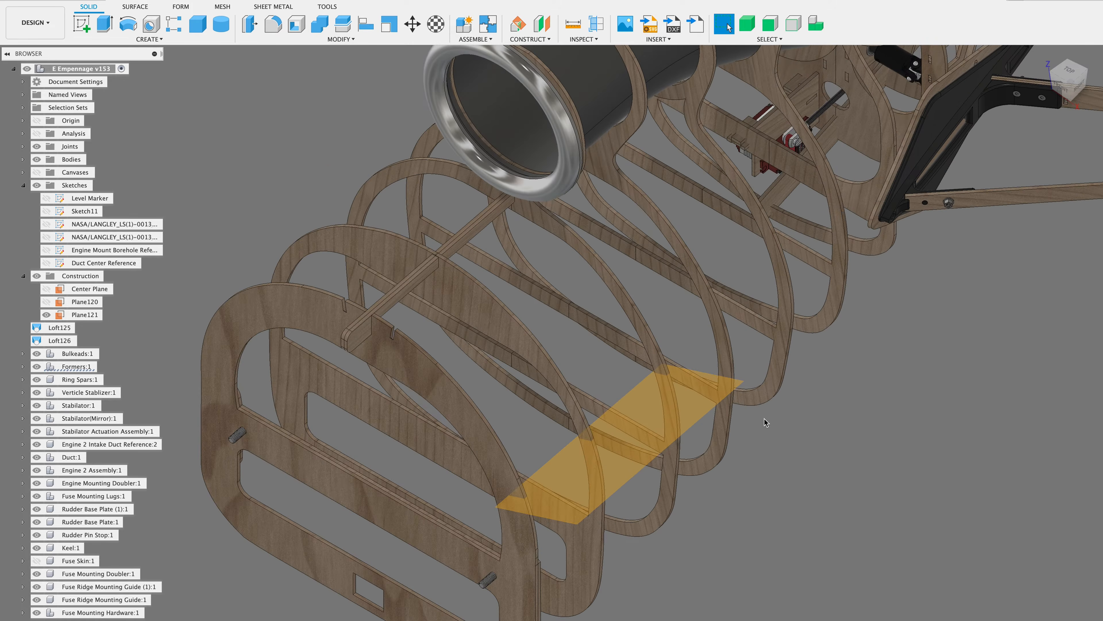
scroll(765, 422, down, 5)
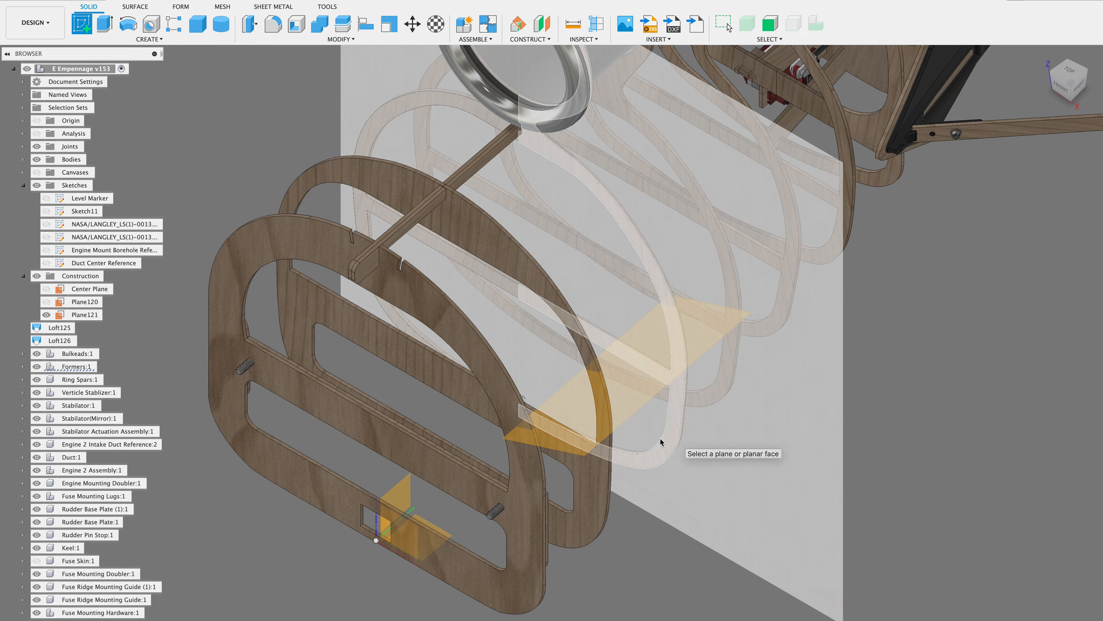
click(84, 27)
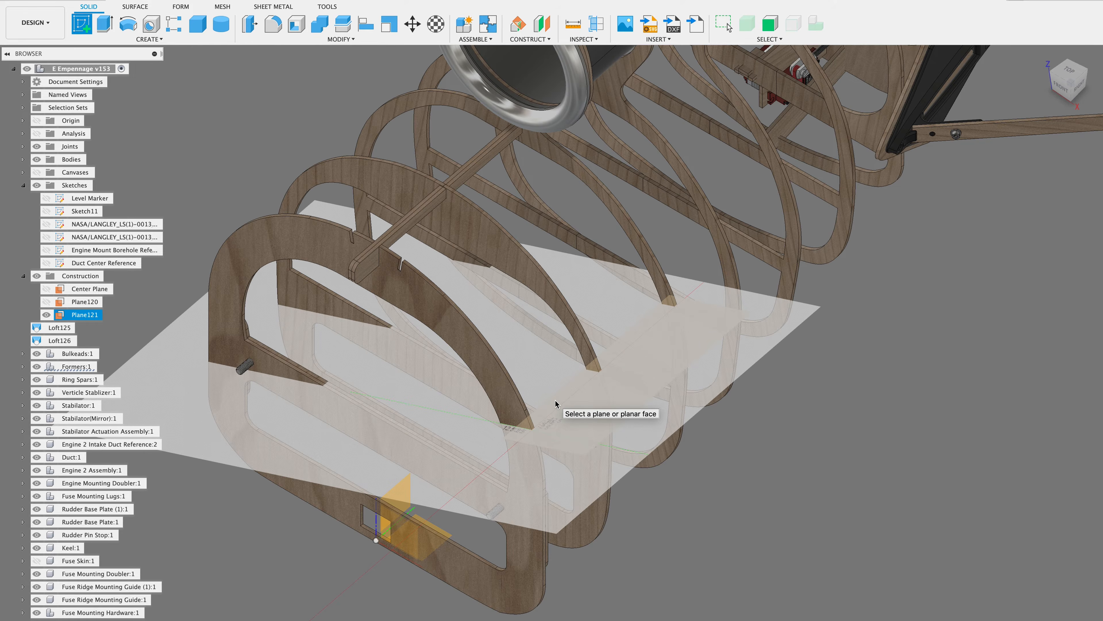
click(629, 398)
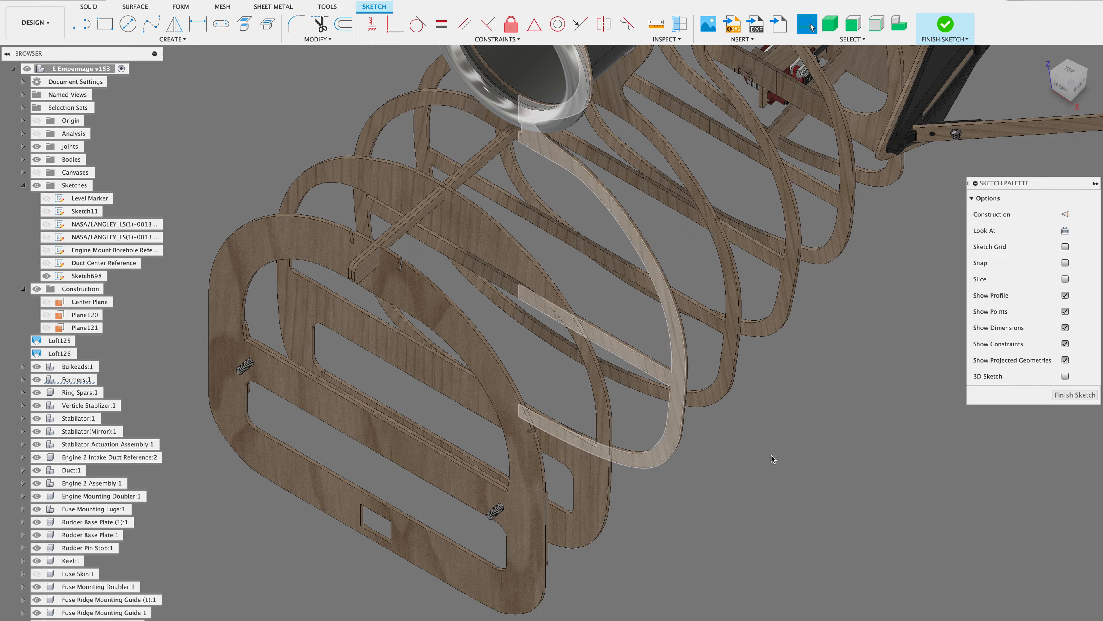
Set the orbit center on the fuselage formers and examine their side edges from several angles
right_click(793, 437)
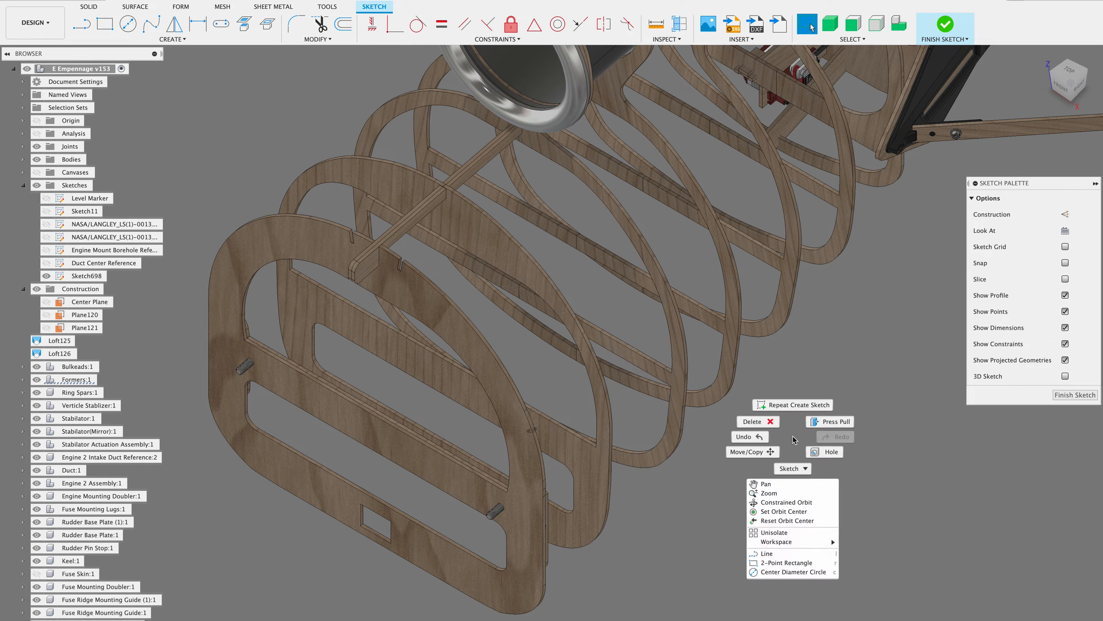
click(784, 513)
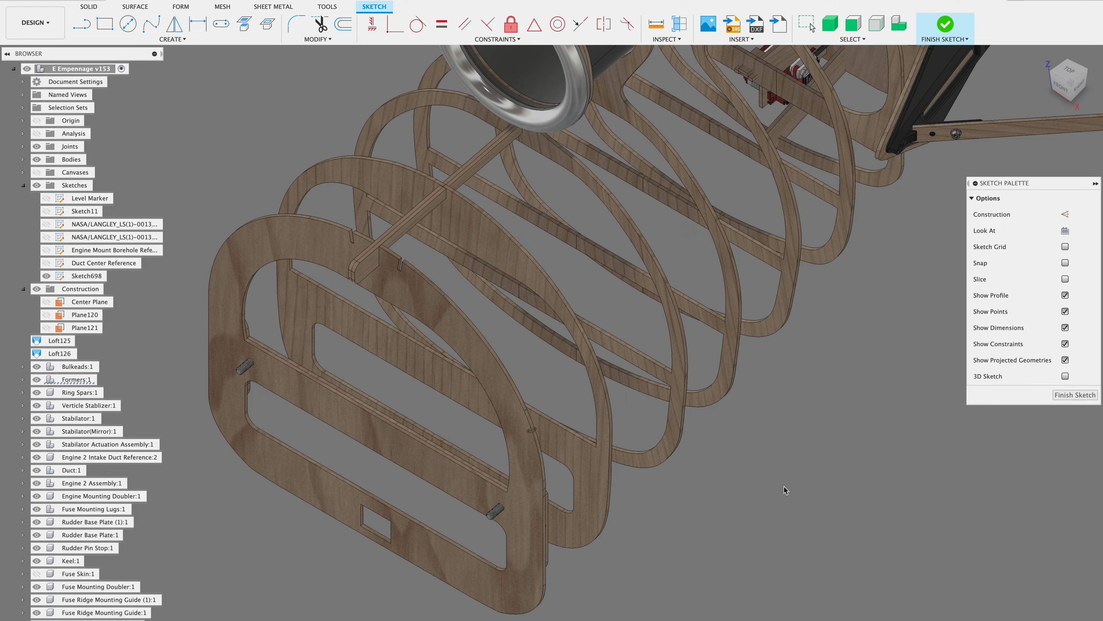
click(733, 264)
shift+scroll(753, 436, right, 10)
shift+scroll(753, 435, right, 15)
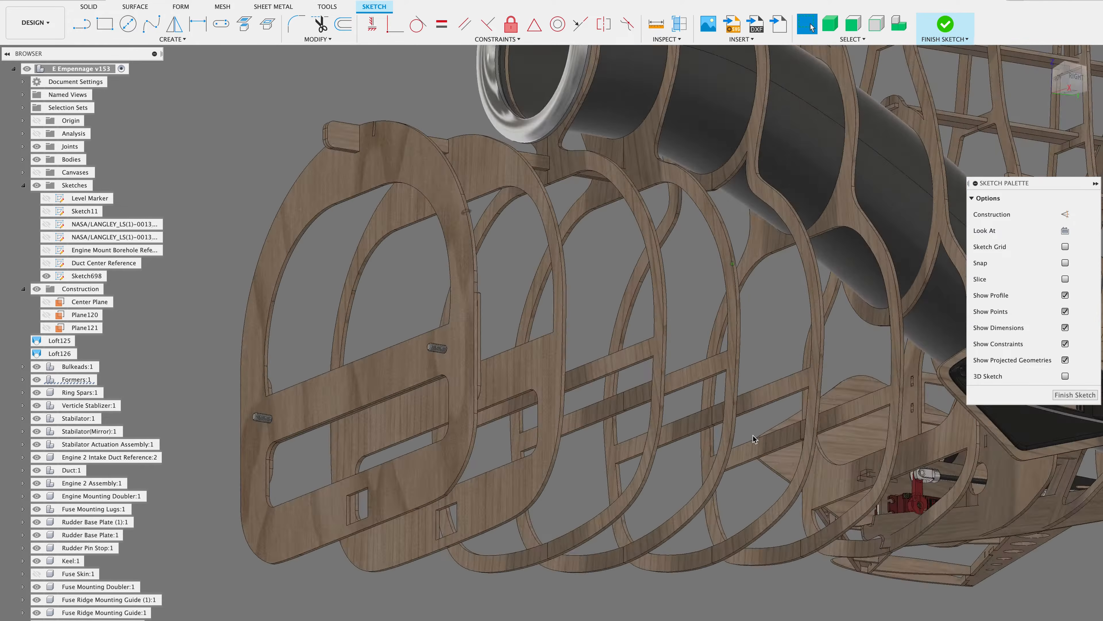
shift+scroll(753, 435, right, 6)
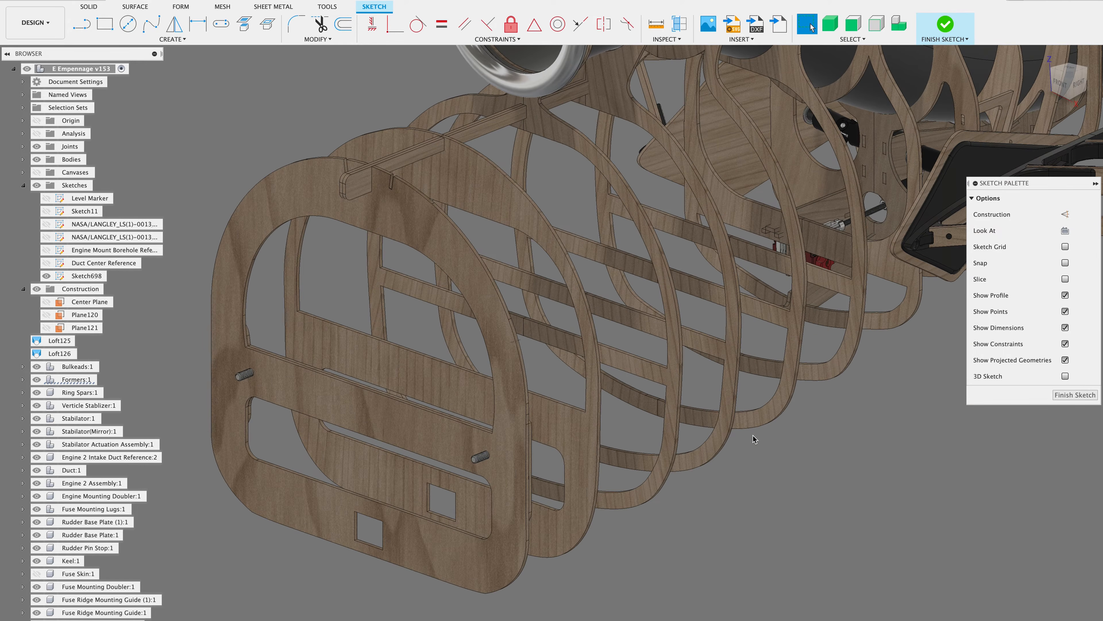
shift+scroll(753, 435, right, 6)
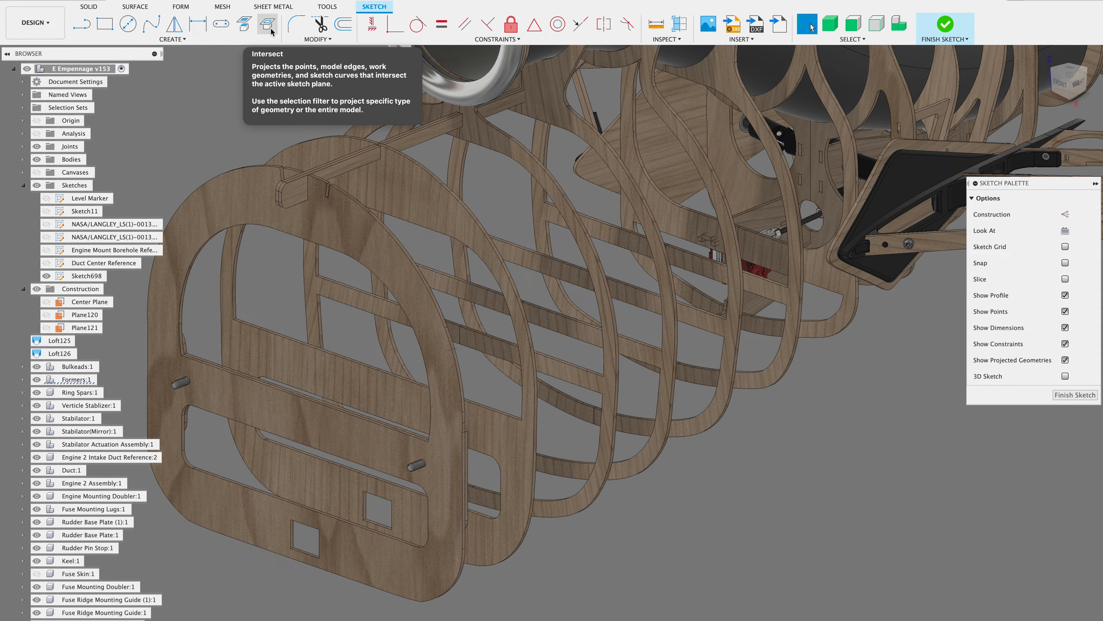
Start the Intersect projection in the sketch and pick the outer edges of the front bulkhead and the formers behind it
click(173, 39)
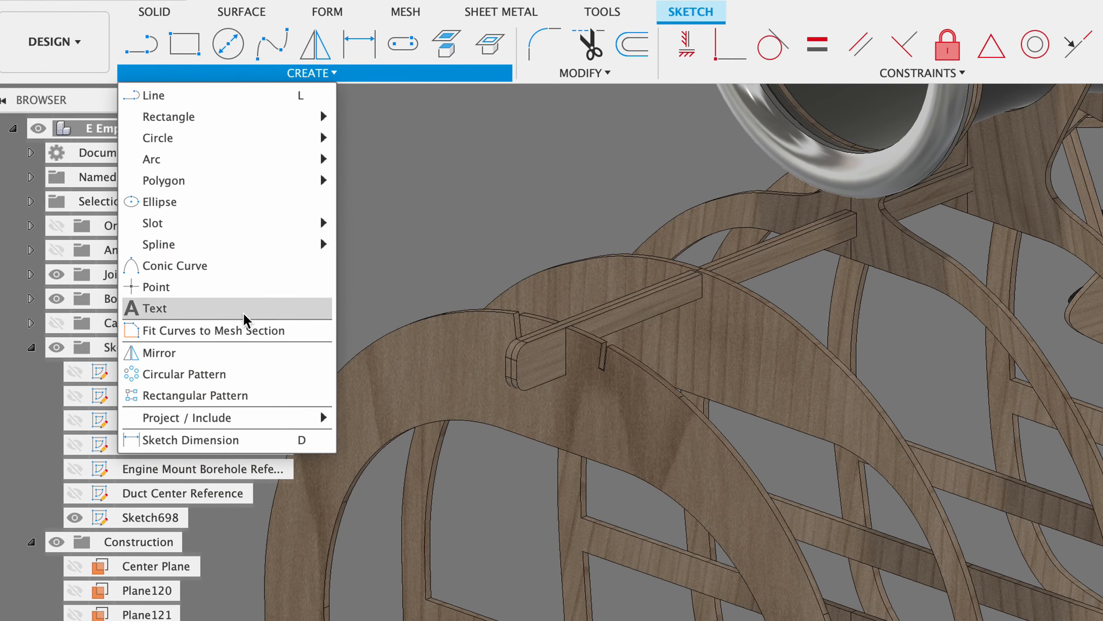
mouse_move(209, 418)
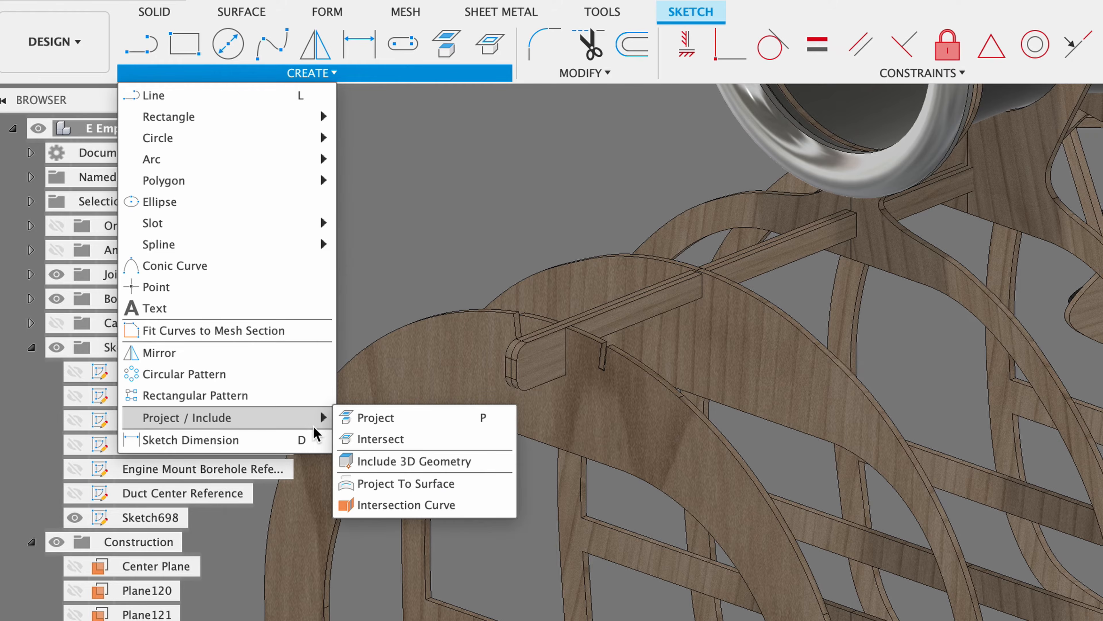
click(392, 440)
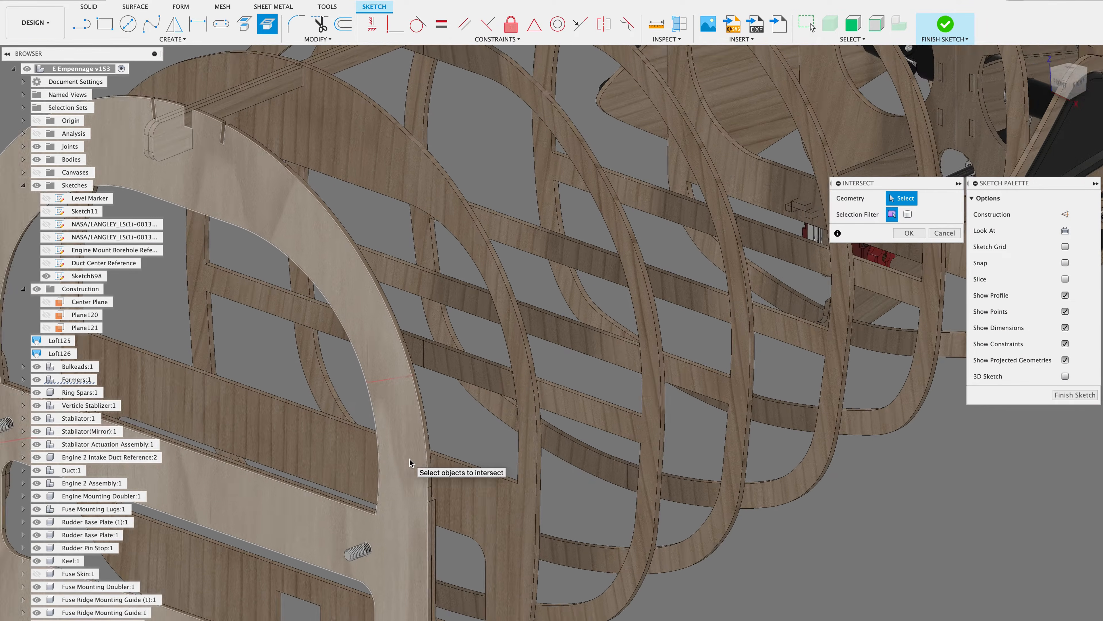
scroll(410, 459, up, 5)
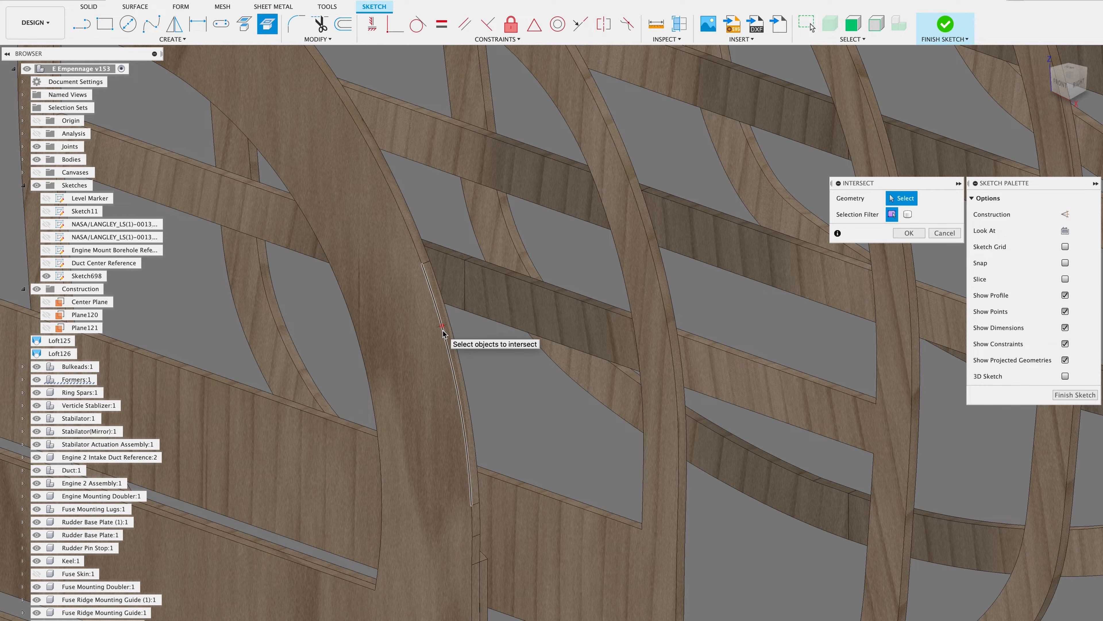
click(442, 326)
shift+middle_drag(580, 314, 532, 326)
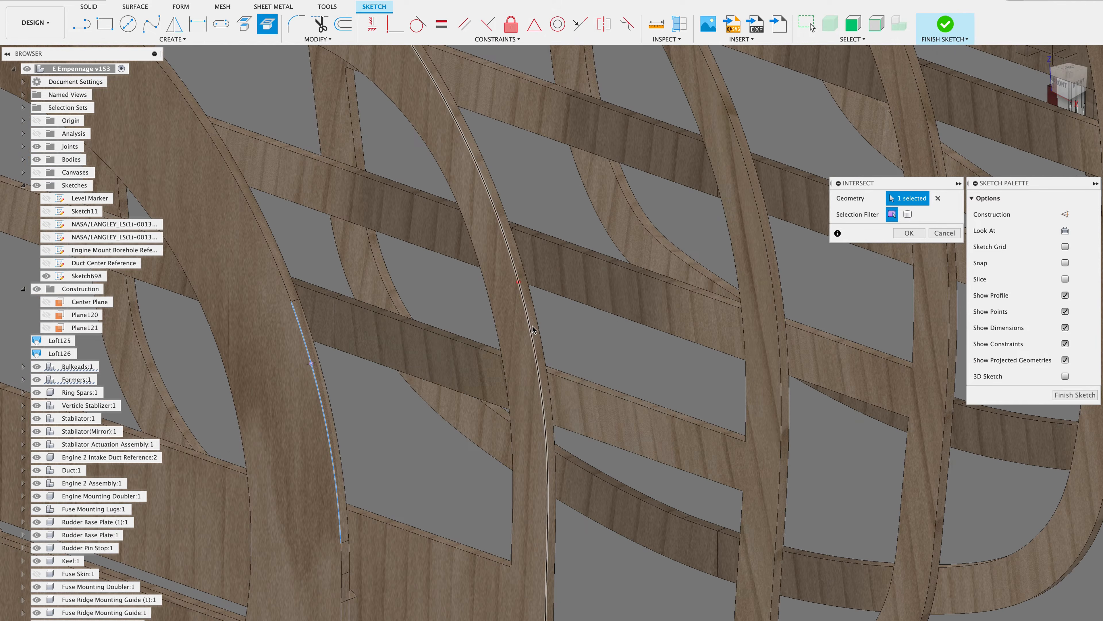
click(529, 294)
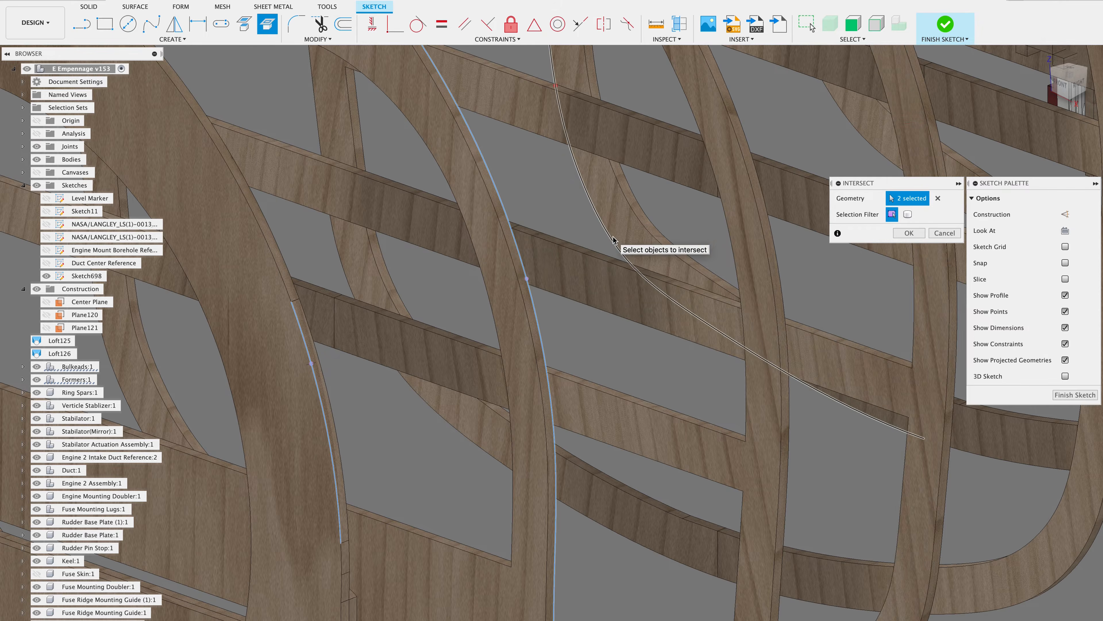
shift+middle_drag(610, 241, 613, 240)
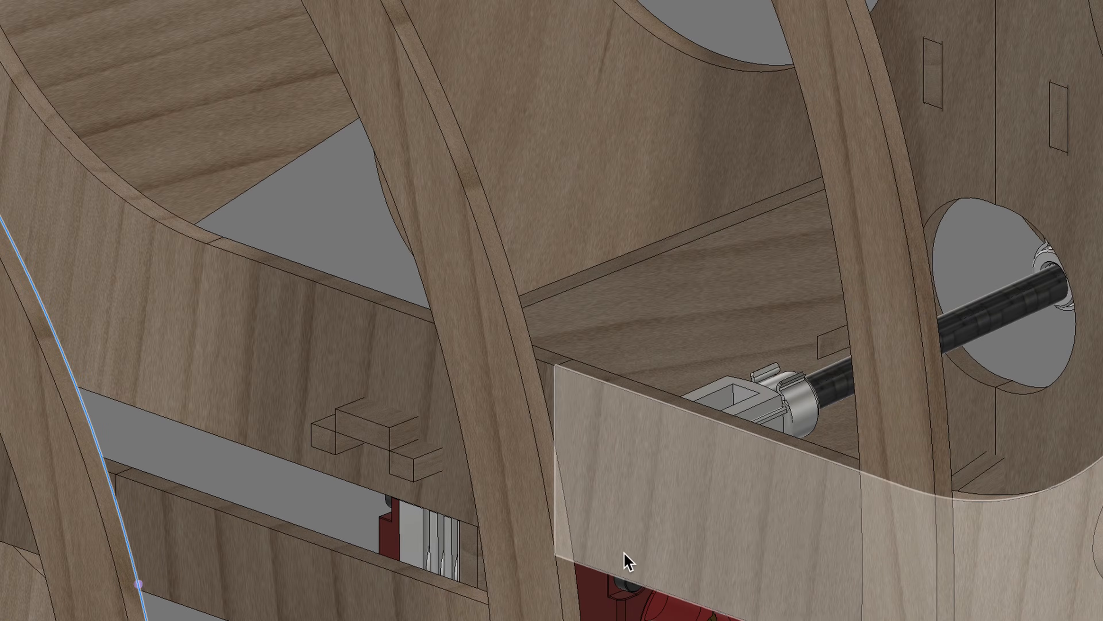
click(570, 543)
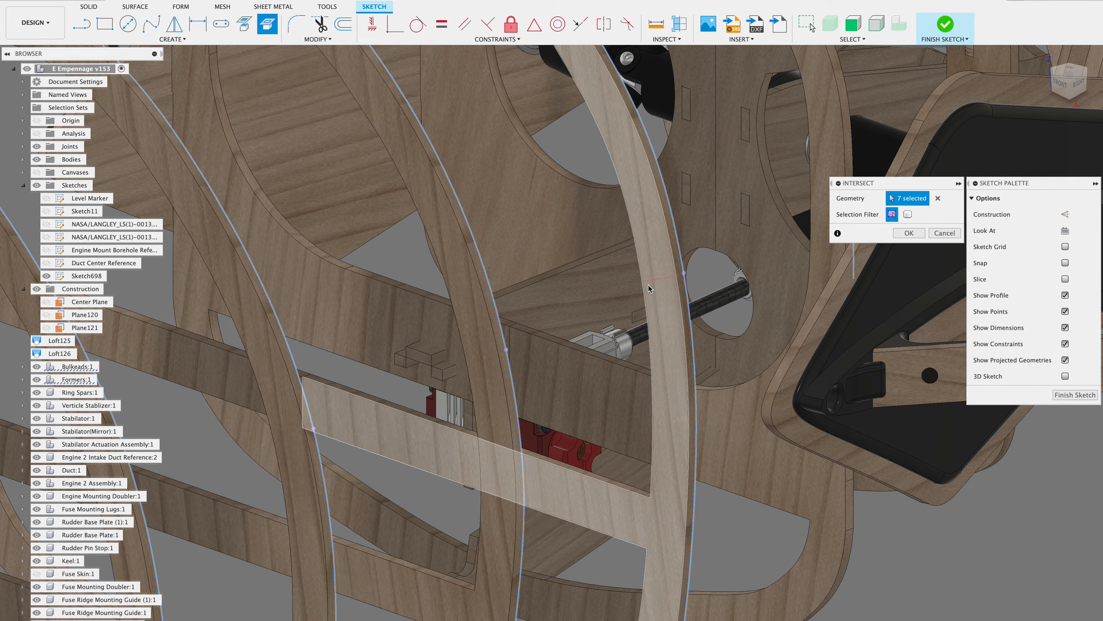
Add the front inner edges of the remaining formers and the front bulkhead to the Intersect selection
shift+middle_drag(769, 220, 715, 234)
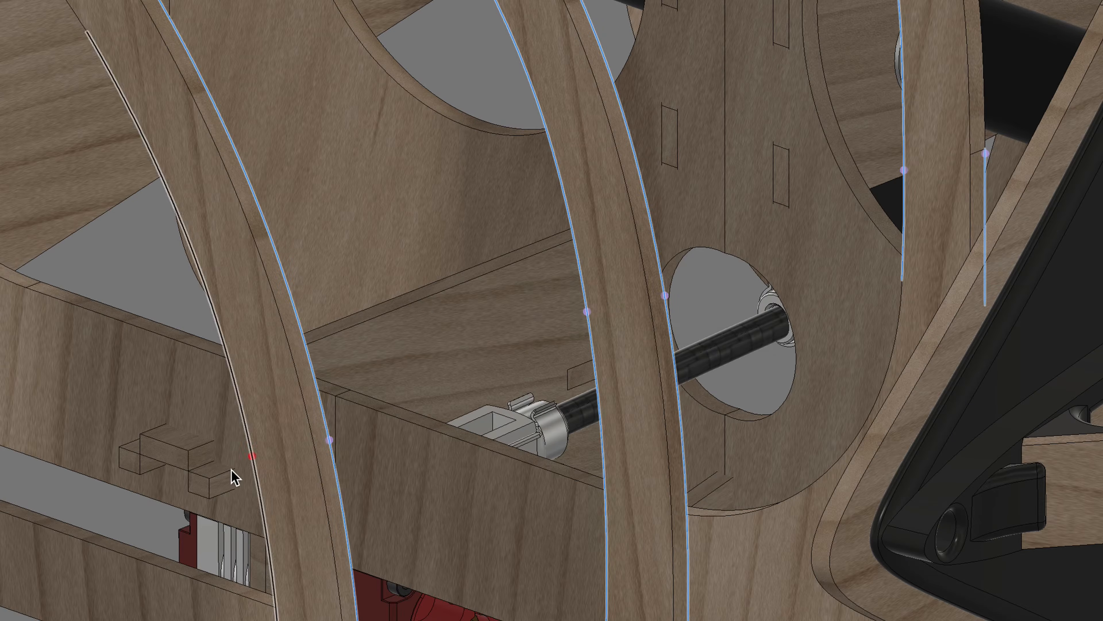
click(256, 451)
scroll(257, 451, left, 8)
scroll(256, 452, down, 4)
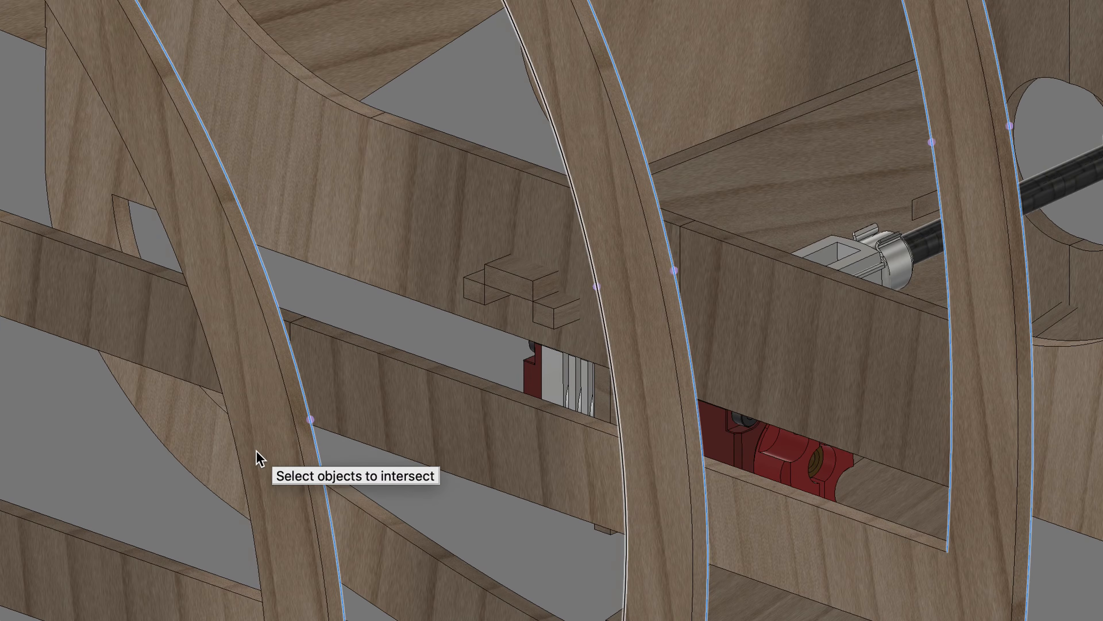
click(239, 439)
scroll(240, 439, left, 8)
scroll(240, 439, down, 4)
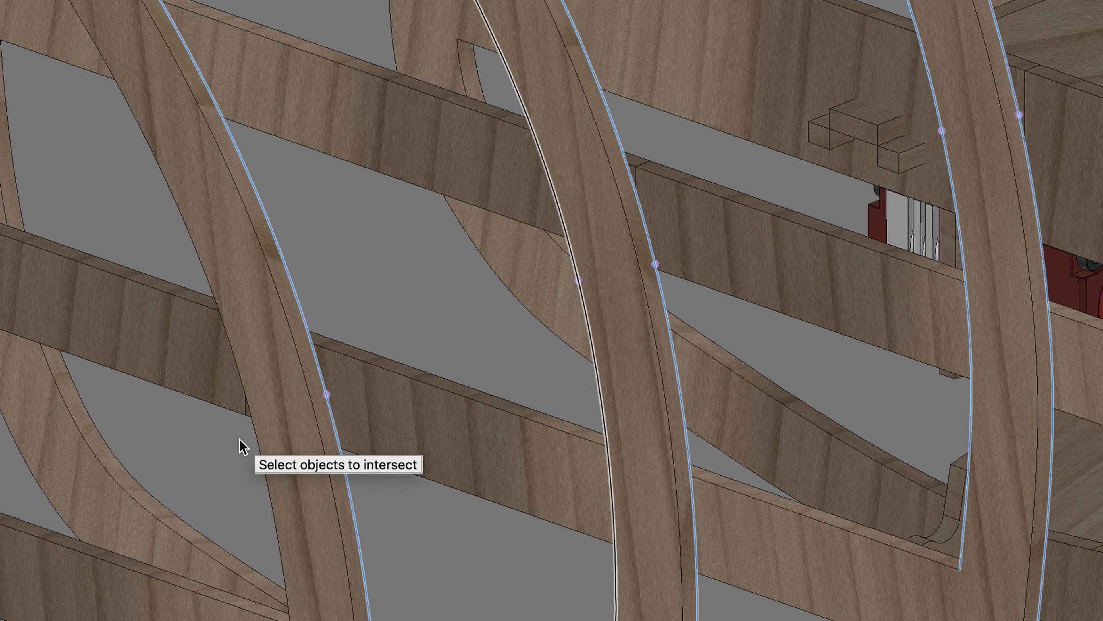
click(256, 421)
scroll(255, 420, left, 8)
scroll(256, 420, down, 4)
scroll(256, 420, left, 8)
scroll(255, 420, down, 4)
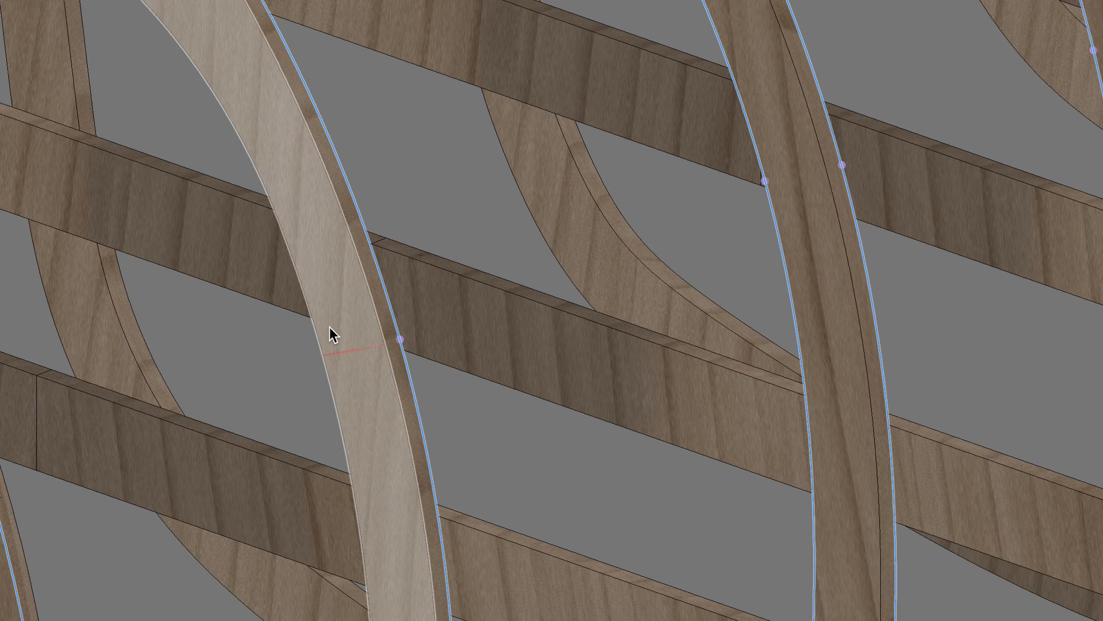
click(323, 359)
scroll(322, 363, left, 8)
scroll(322, 362, down, 4)
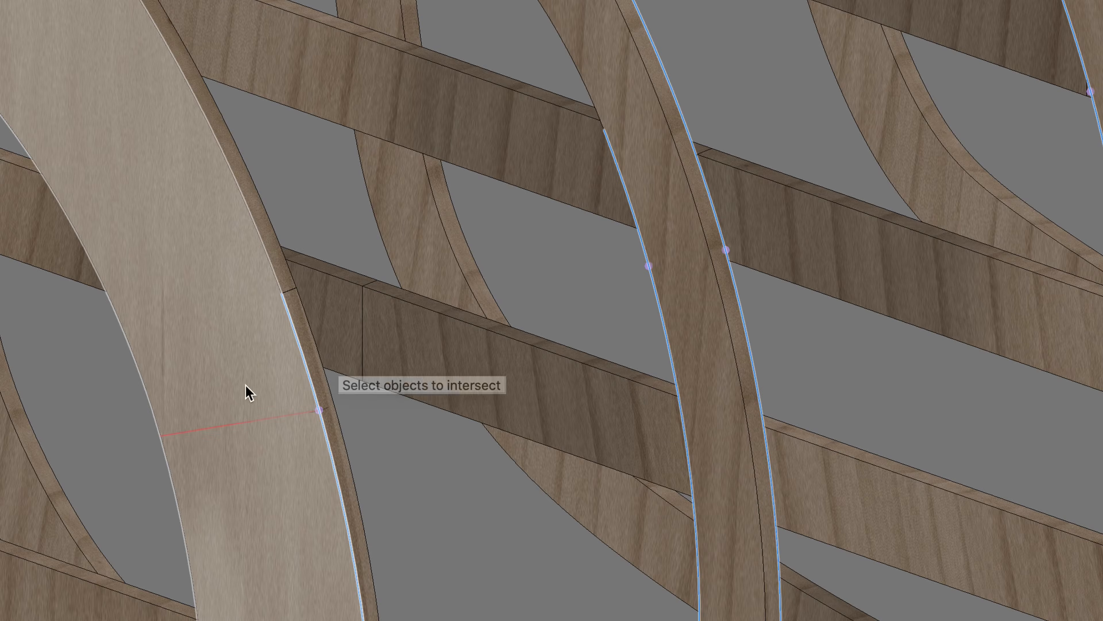
click(164, 438)
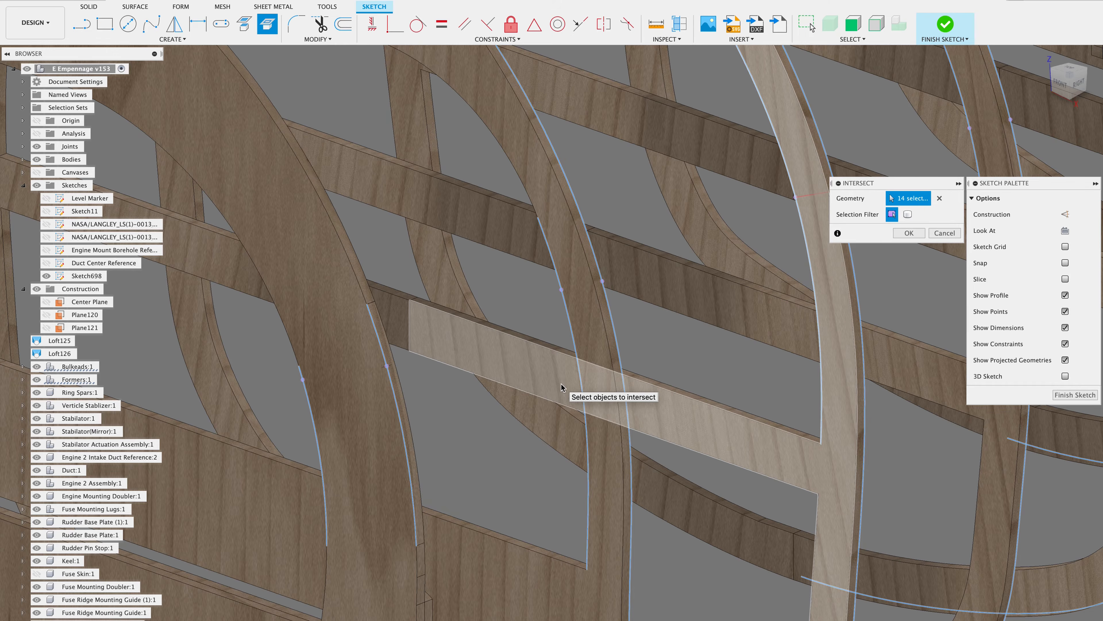
Add the rear inner edges of the front bulkhead and the formers to the Intersect selection and create the projected points
shift+scroll(561, 387, right, 15)
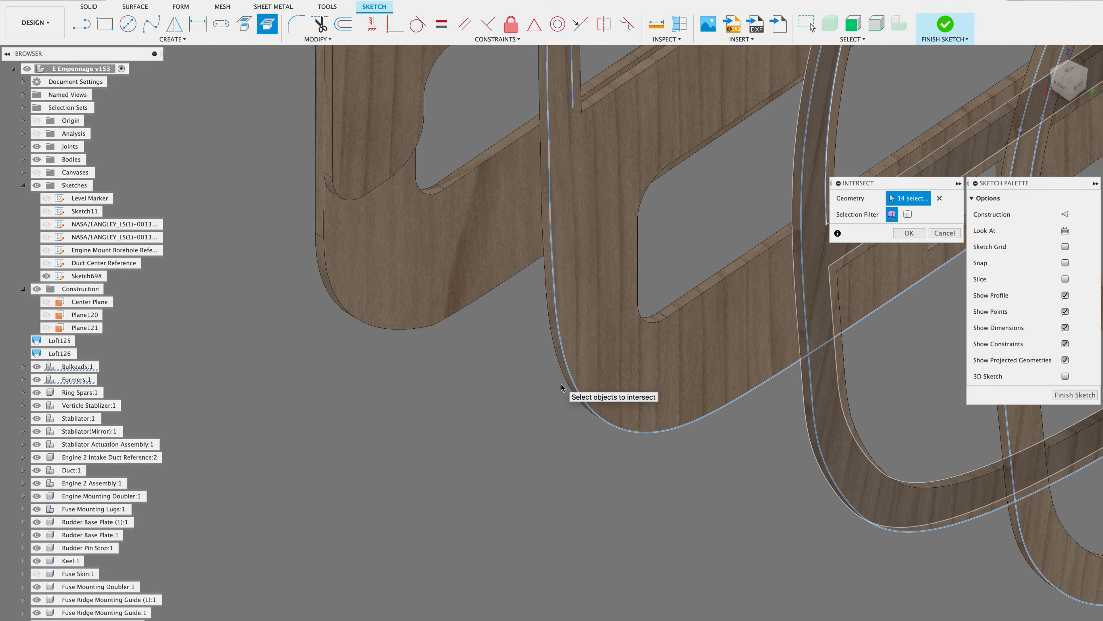
shift+scroll(562, 384, right, 10)
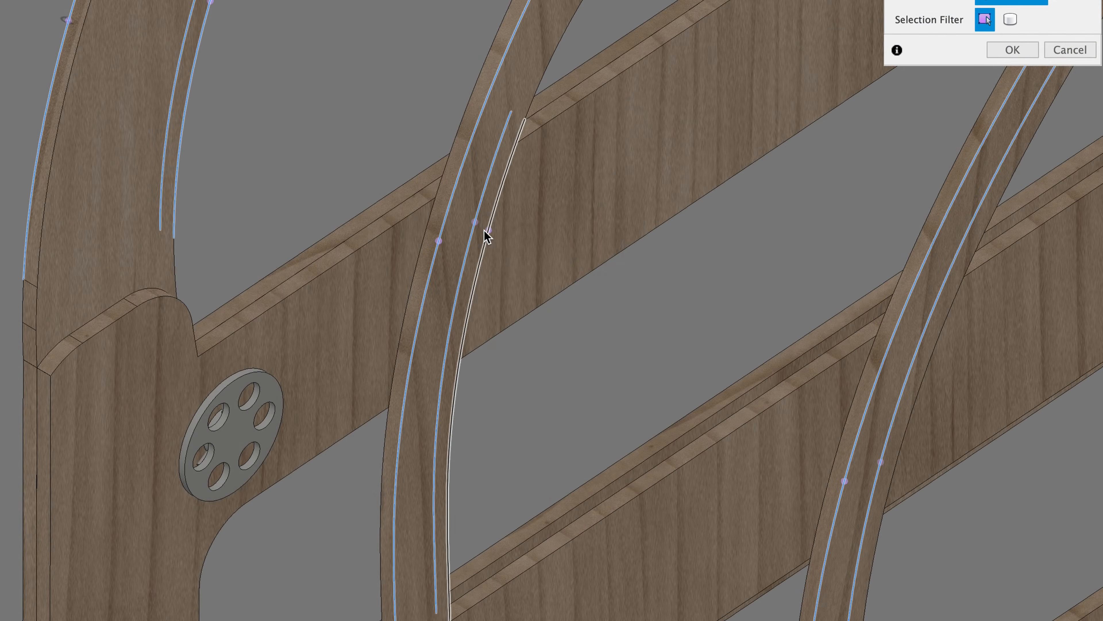
shift+scroll(586, 346, right, 5)
shift+scroll(530, 345, right, 3)
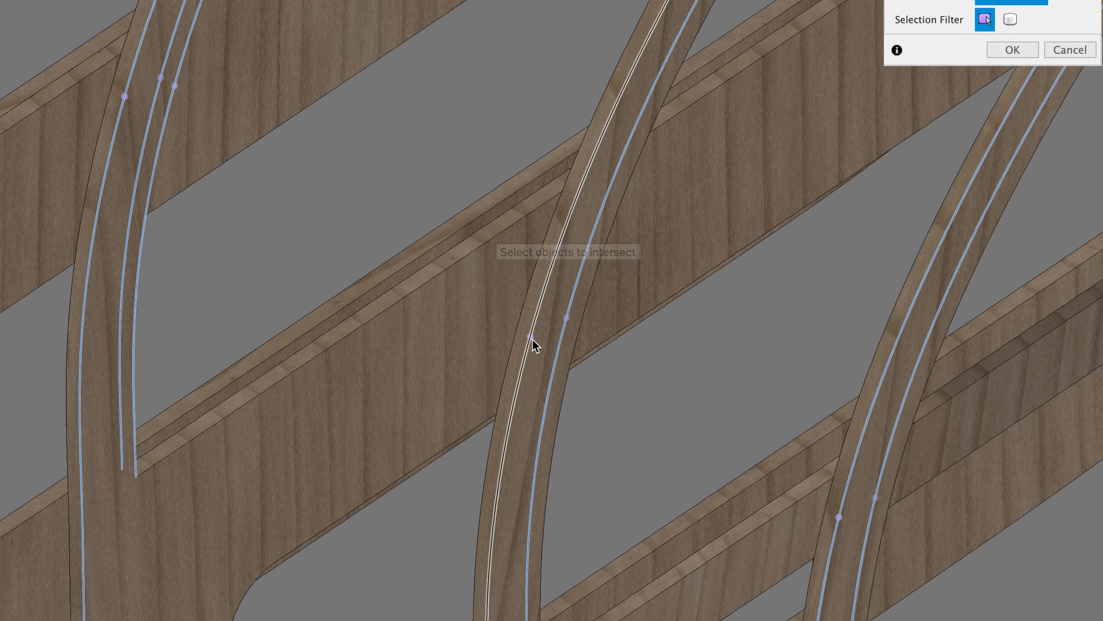
shift+scroll(572, 345, left, 3)
shift+scroll(572, 345, right, 3)
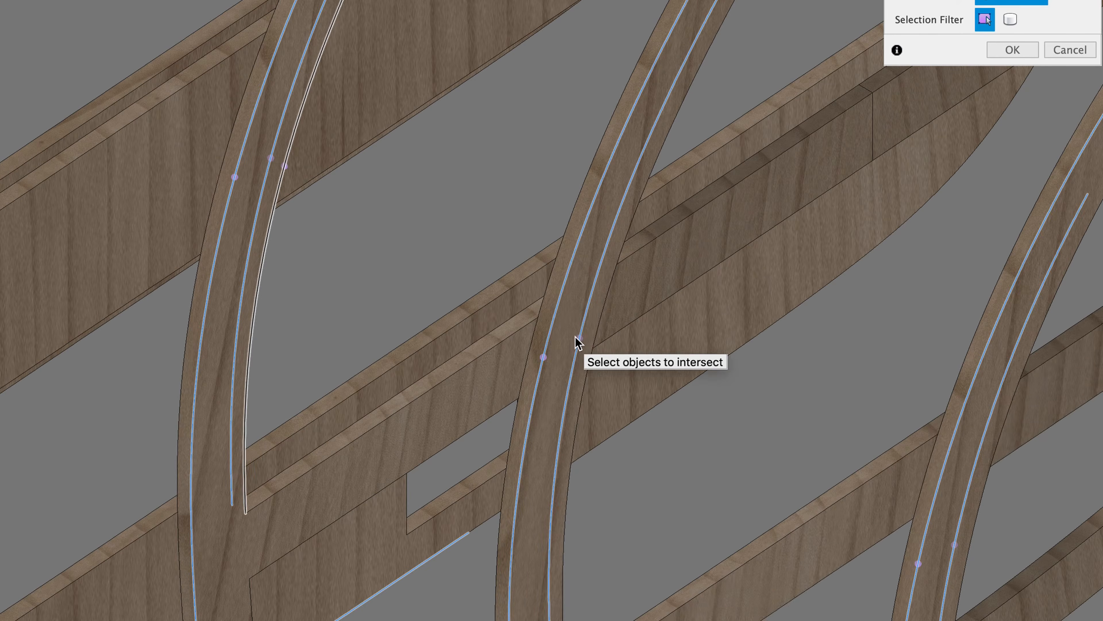
shift+scroll(594, 332, right, 5)
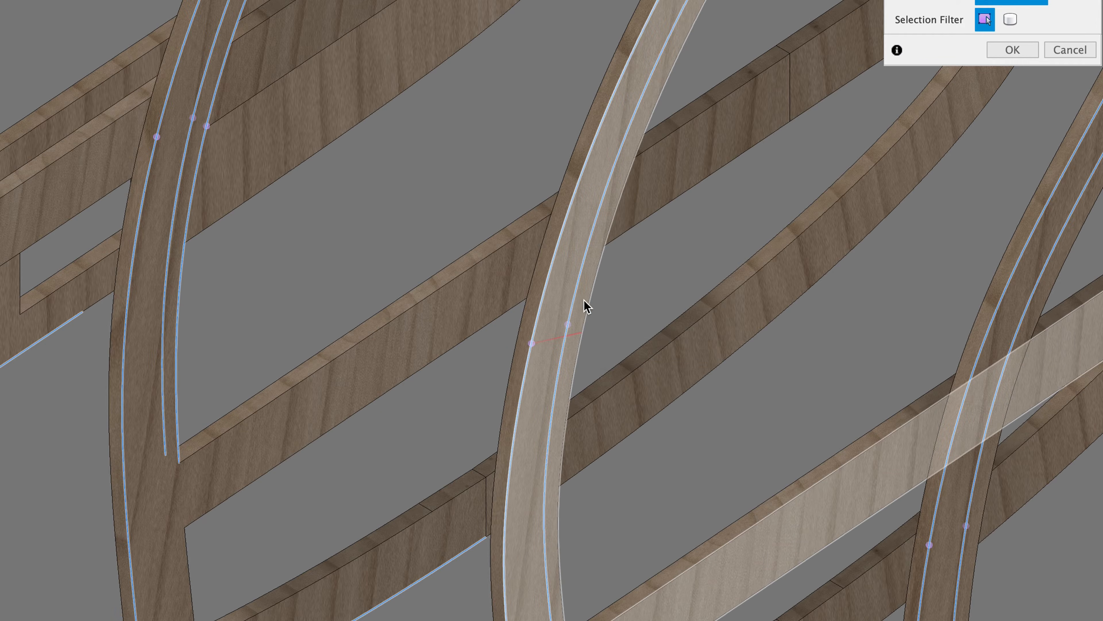
shift+scroll(586, 306, left, 5)
shift+scroll(590, 310, right, 5)
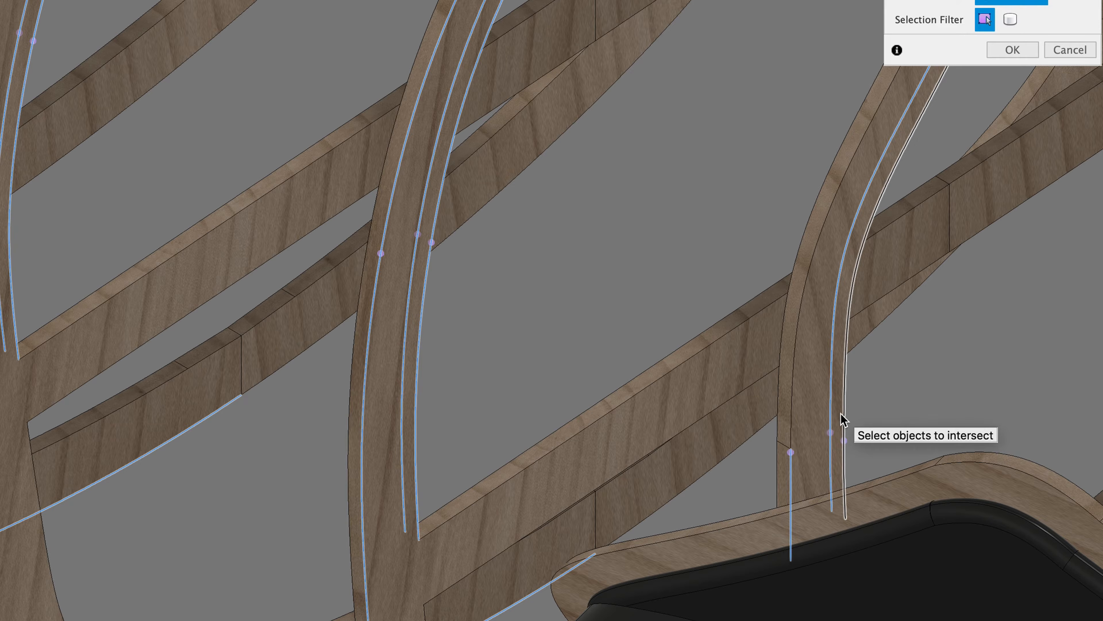
scroll(841, 420, down, 3)
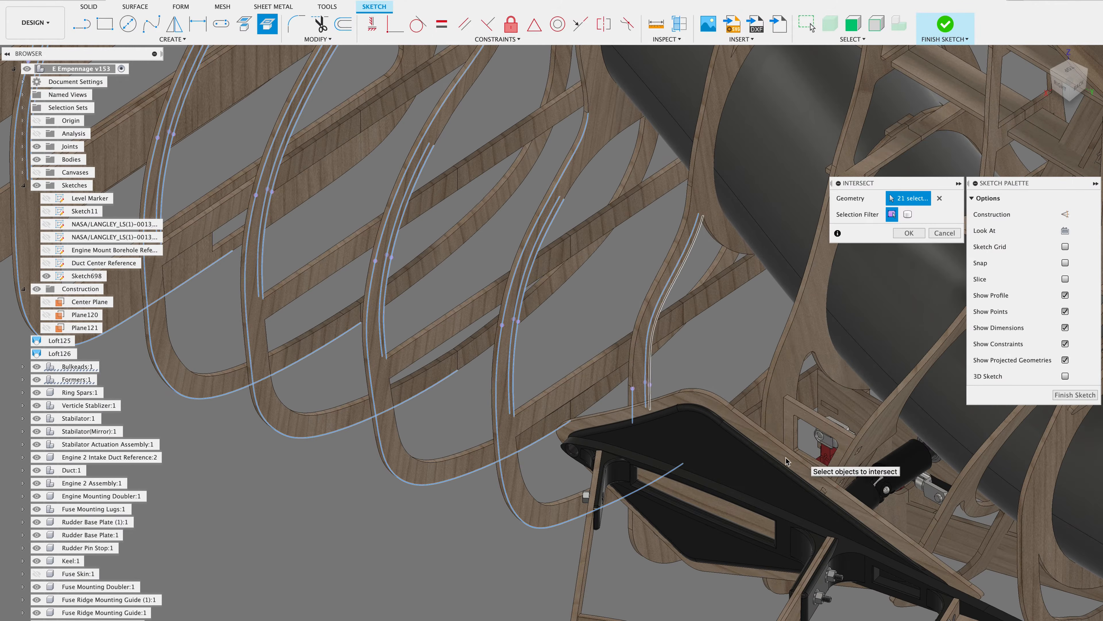
click(906, 233)
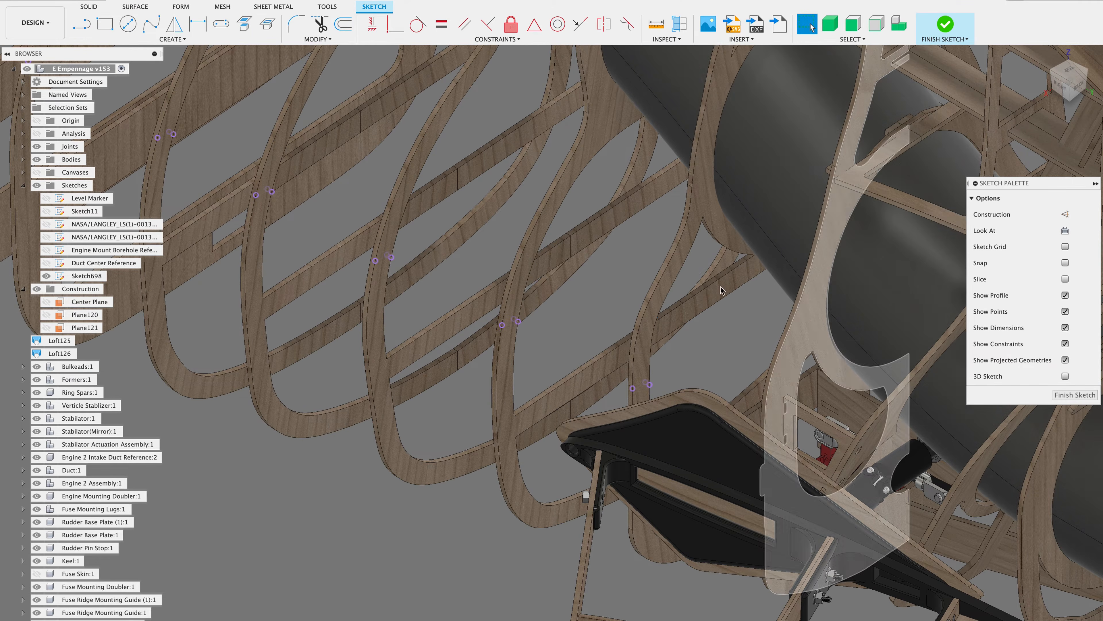
Hide the Bulkeads and Formers components so only the intersected sketch points remain in that area
scroll(561, 322, up, 5)
shift+scroll(561, 322, left, 10)
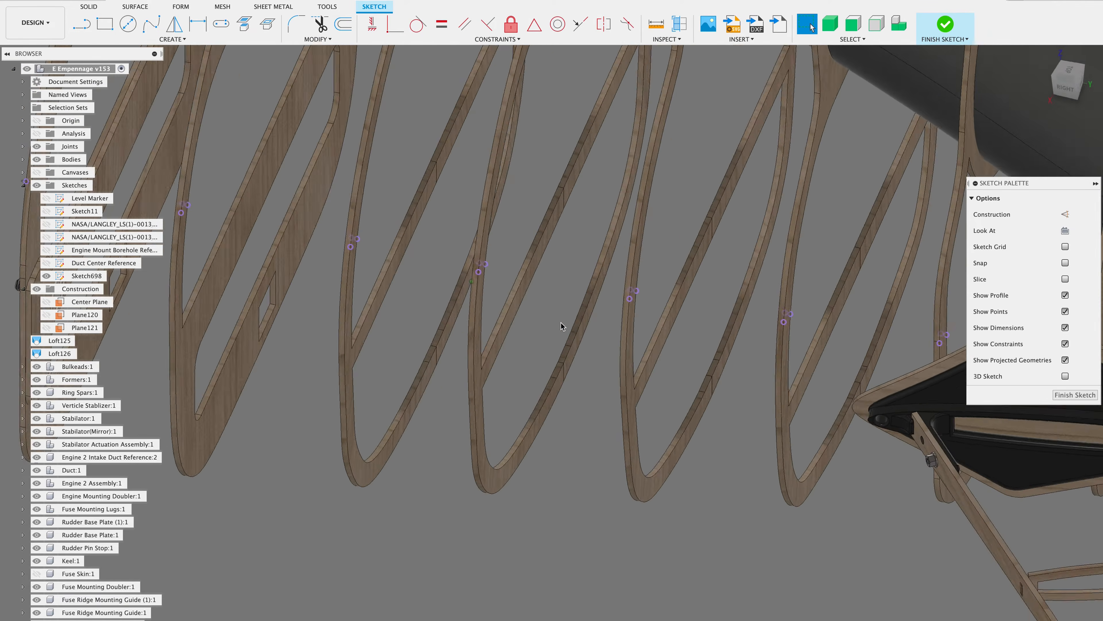
scroll(562, 323, left, 5)
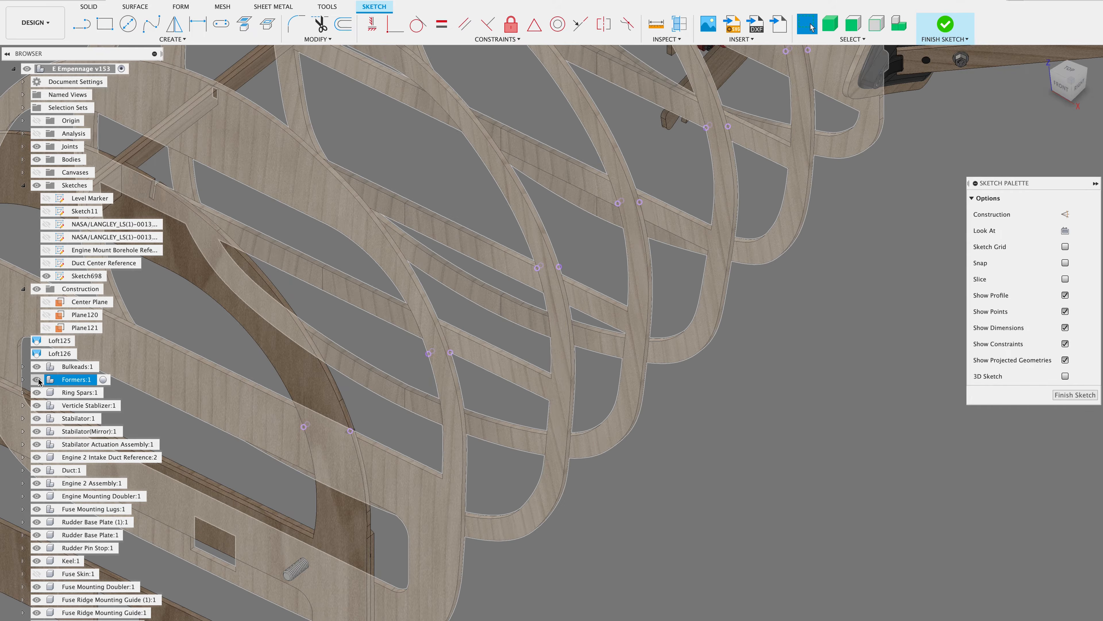
click(38, 380)
click(37, 367)
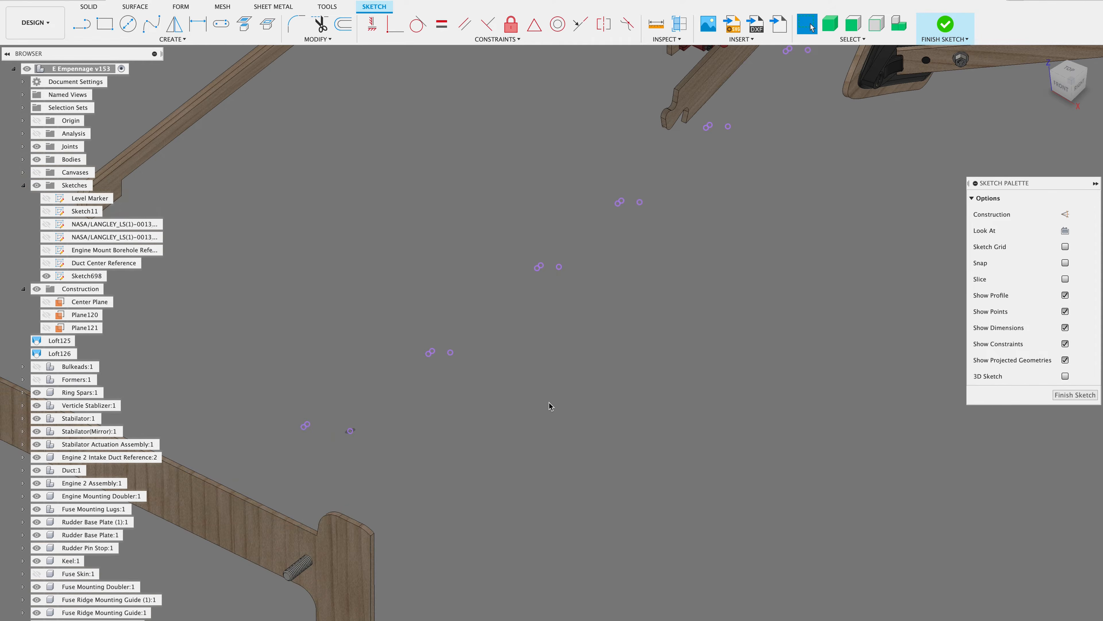
Draw a fit point spline through the outer intersection points, from the front bulkhead through each former to the rearmost one
shift+scroll(549, 406, left, 5)
scroll(549, 403, up, 4)
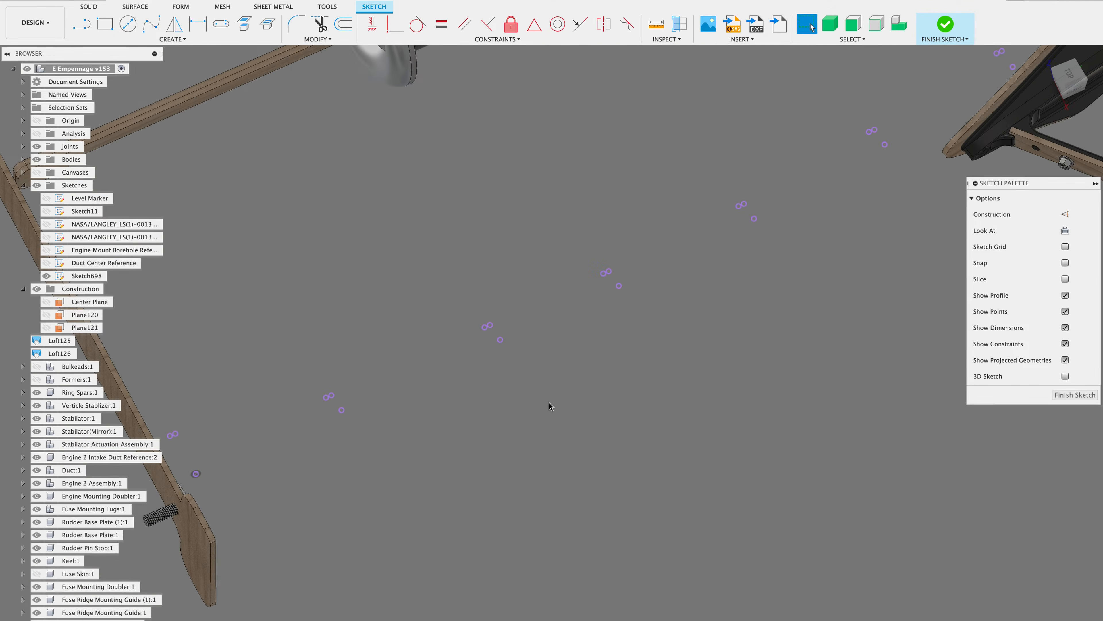
scroll(549, 403, down, 4)
shift+scroll(549, 406, left, 5)
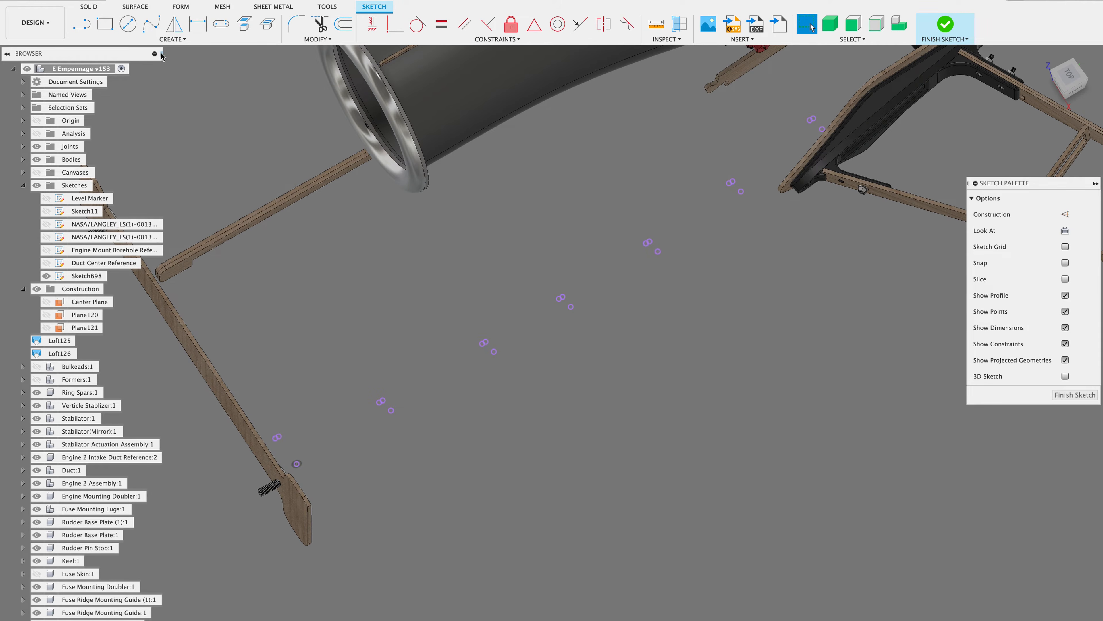
click(152, 29)
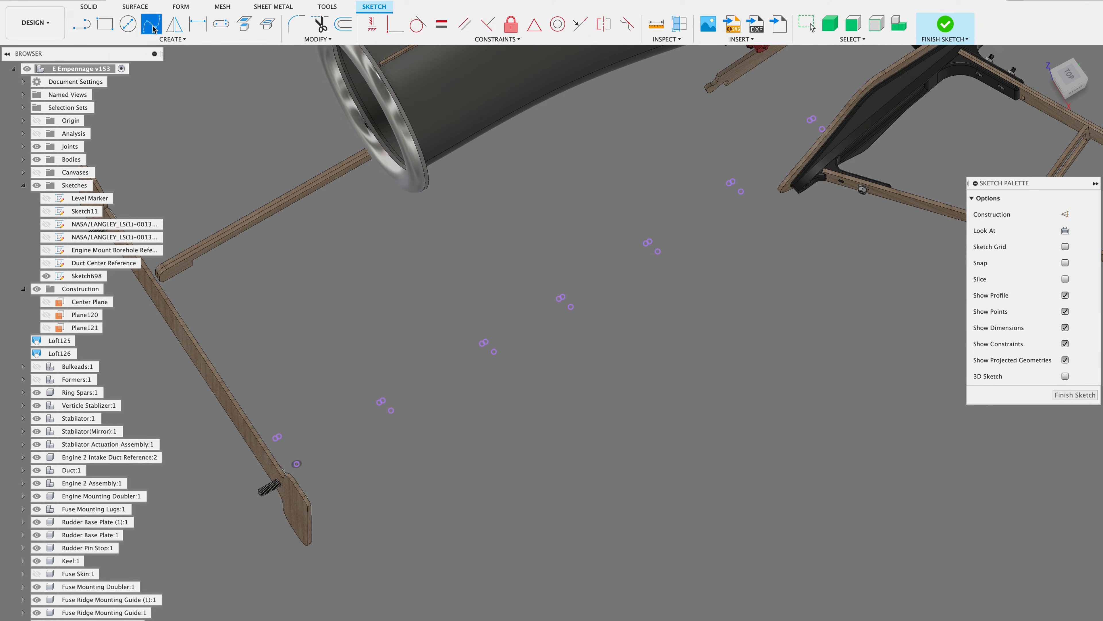
click(296, 464)
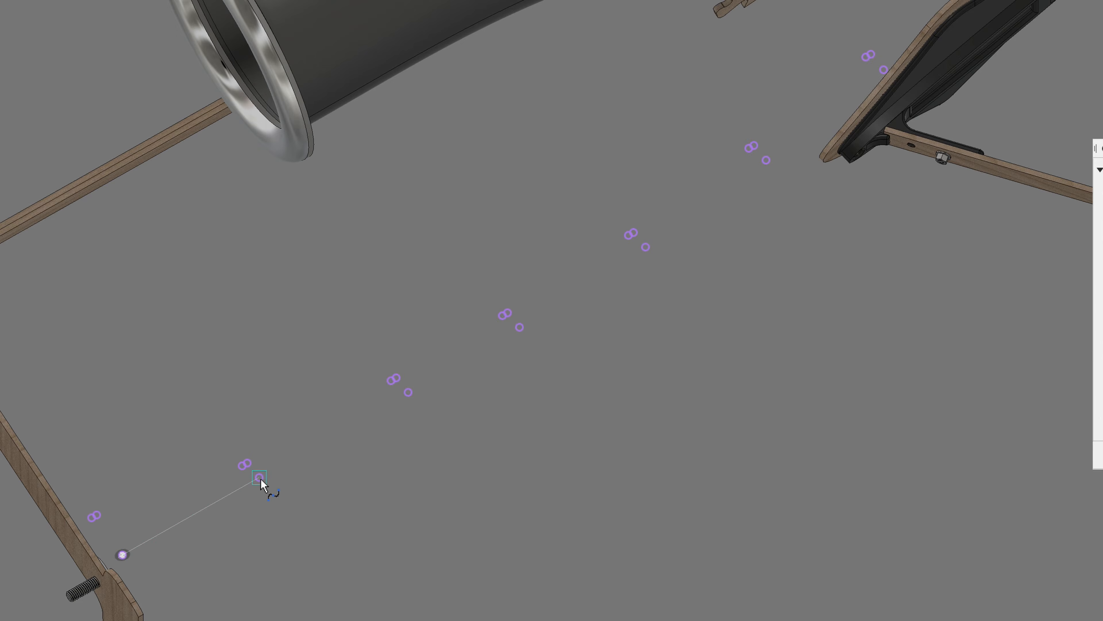
click(259, 477)
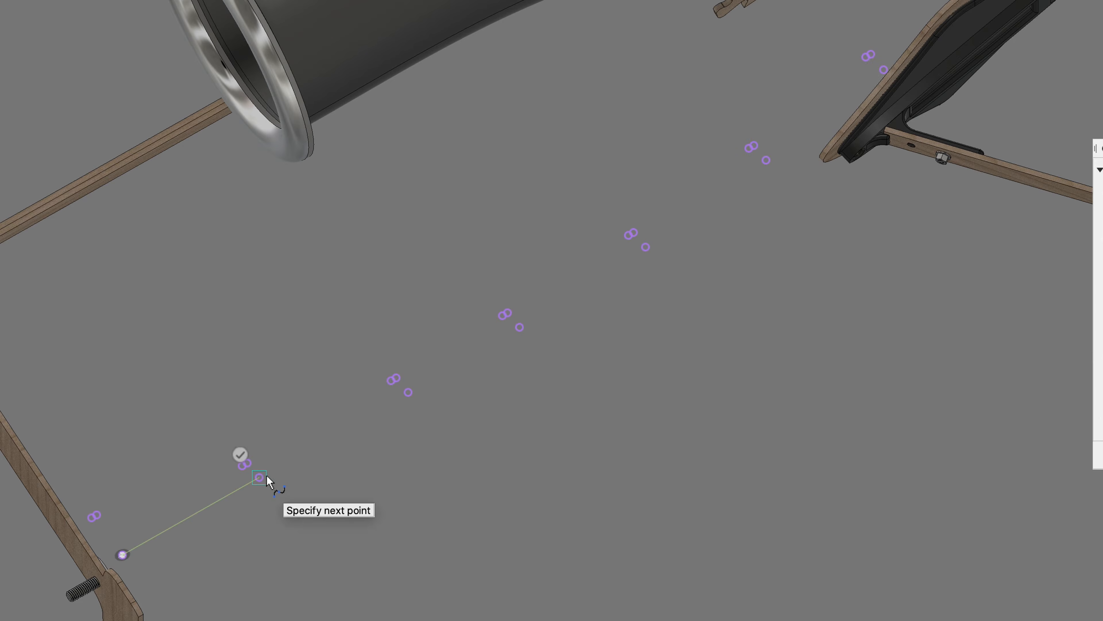
click(408, 392)
click(519, 327)
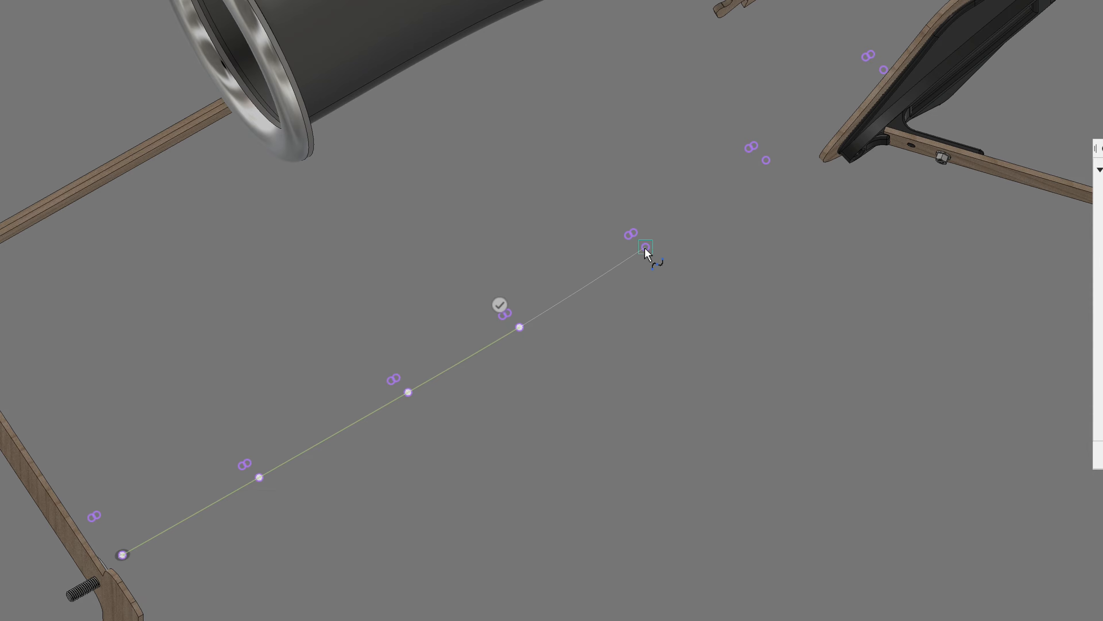
click(767, 161)
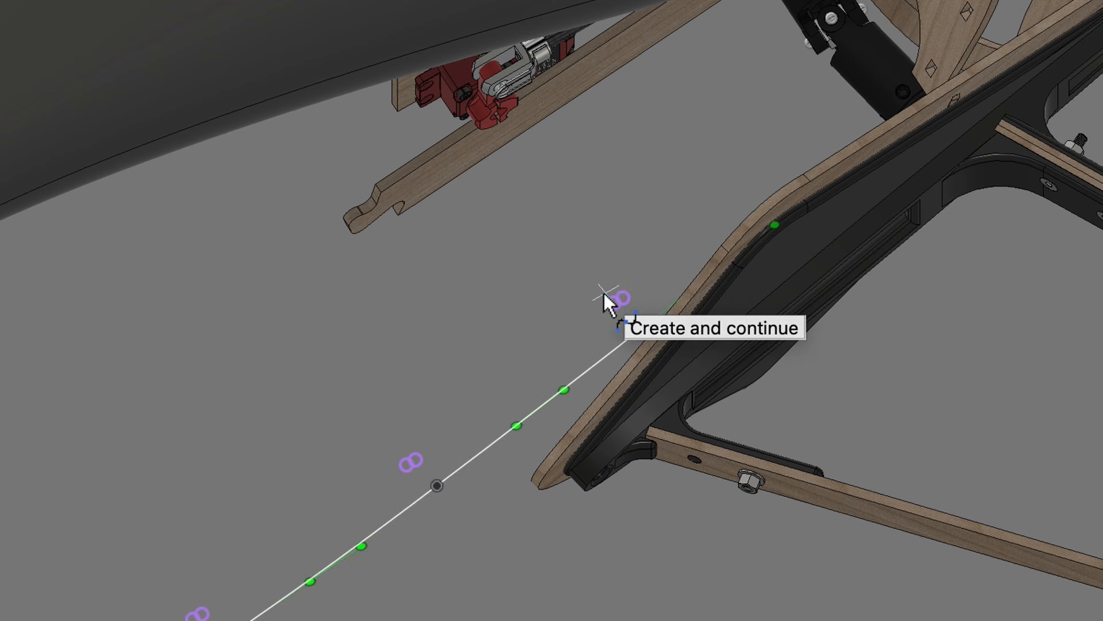
click(604, 296)
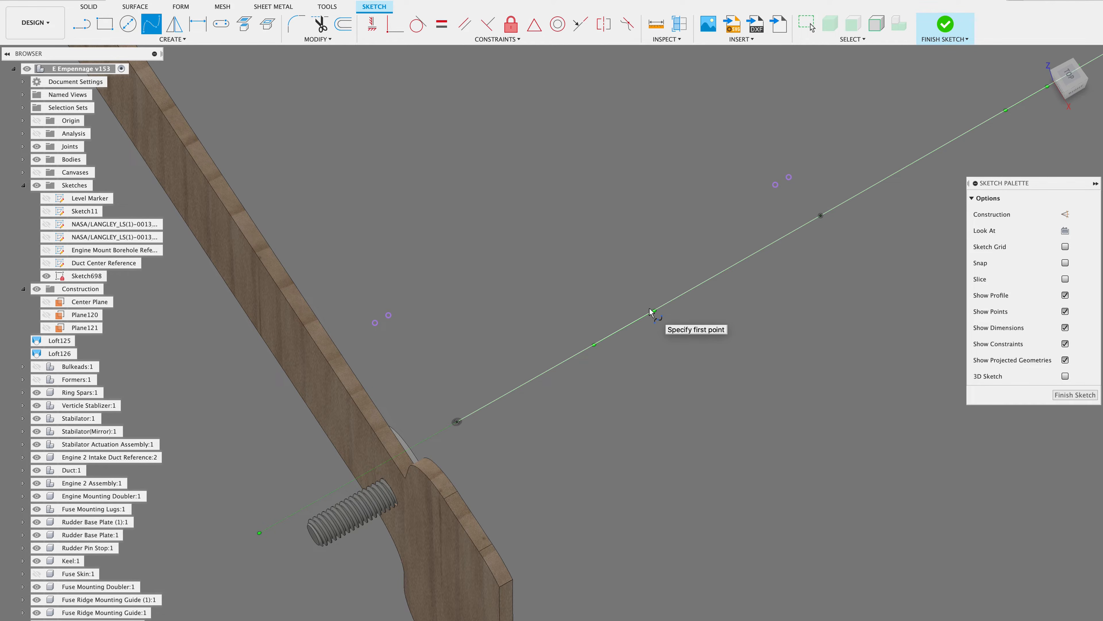
Draw a line from the bulkhead's front inner point to the spline's start, plus a short line joining the bulkhead's two inner points
click(81, 24)
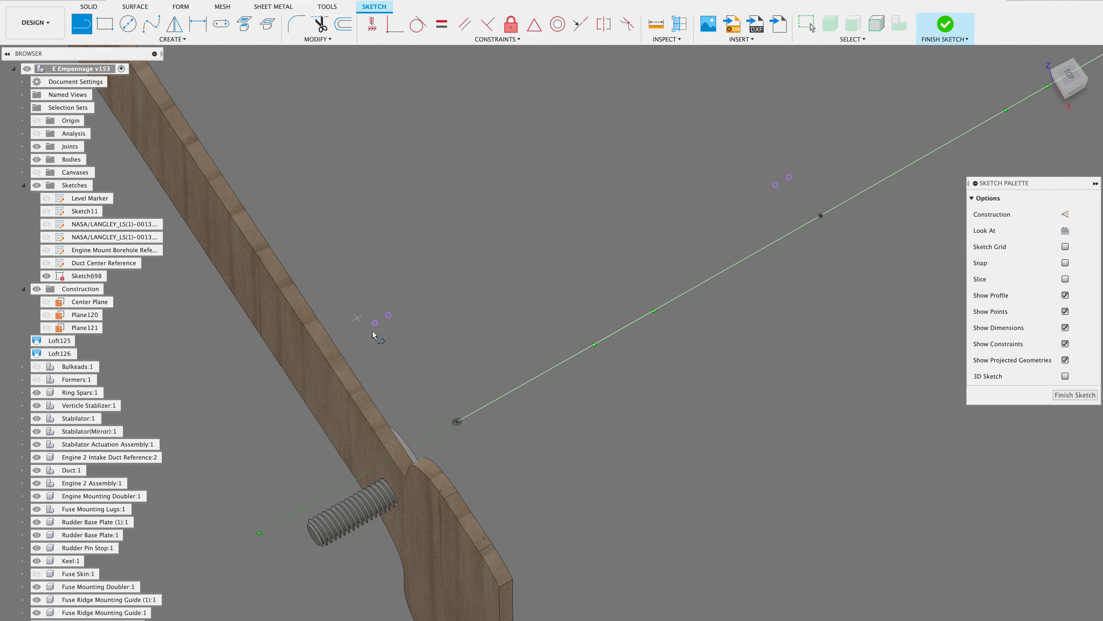
click(375, 322)
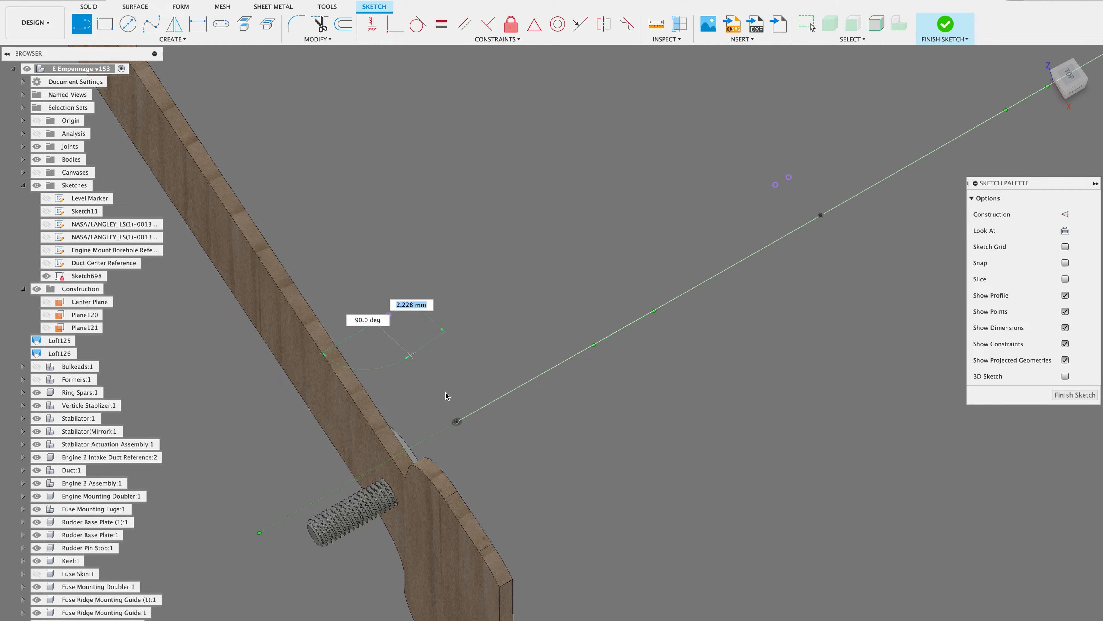
click(457, 421)
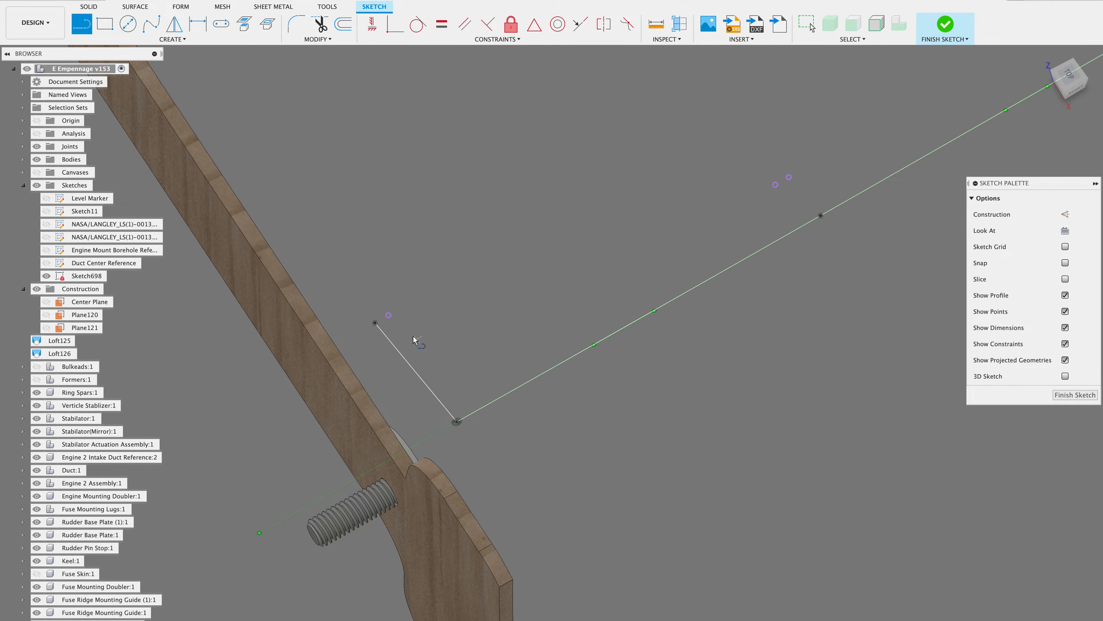
click(375, 321)
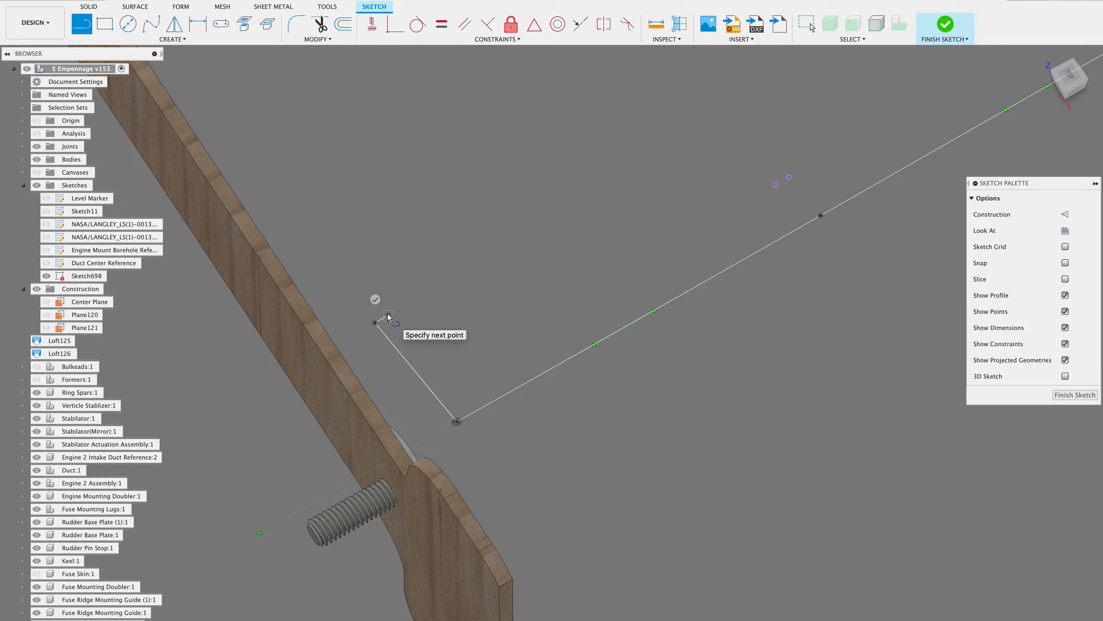
click(377, 305)
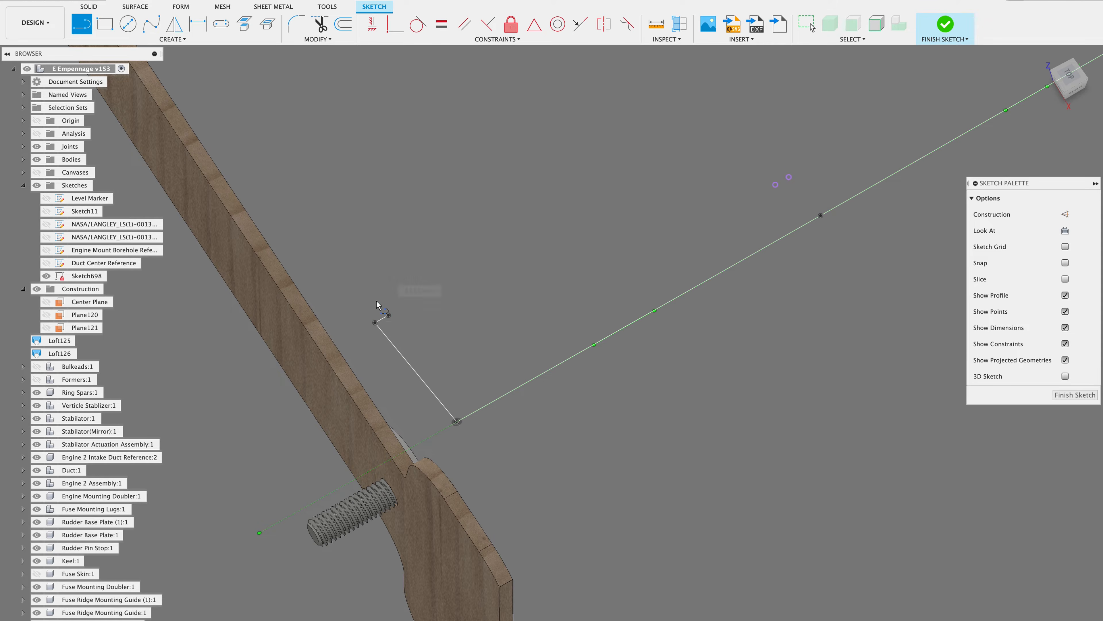
Draw a line about 47 mm long from the bulkhead's rear inner point, perpendicular to the short line and extending past the spline
click(388, 315)
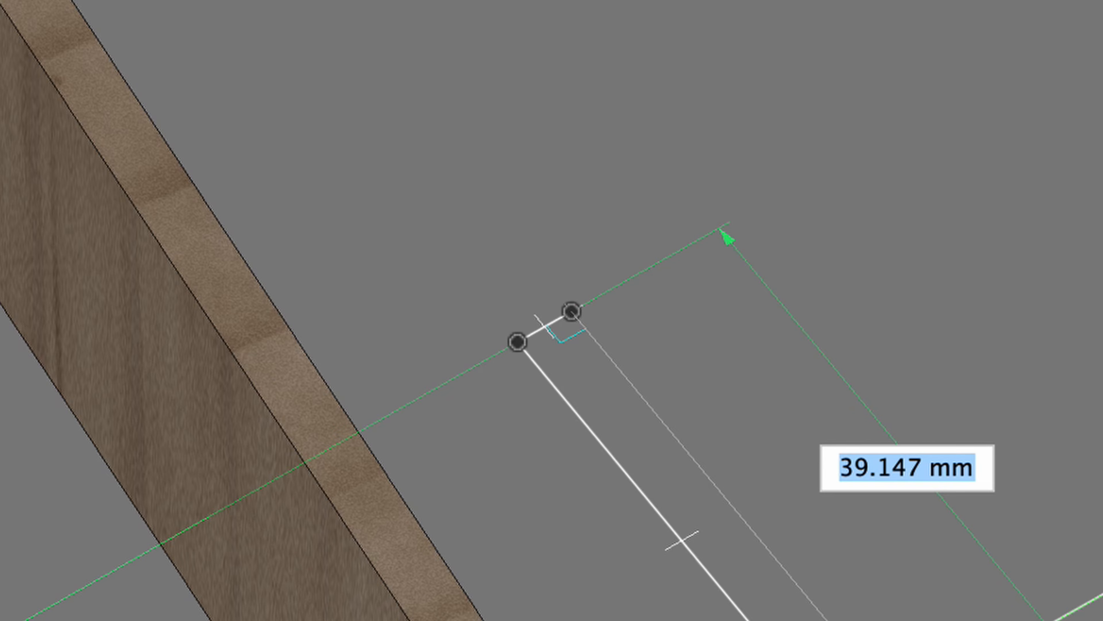
click(537, 383)
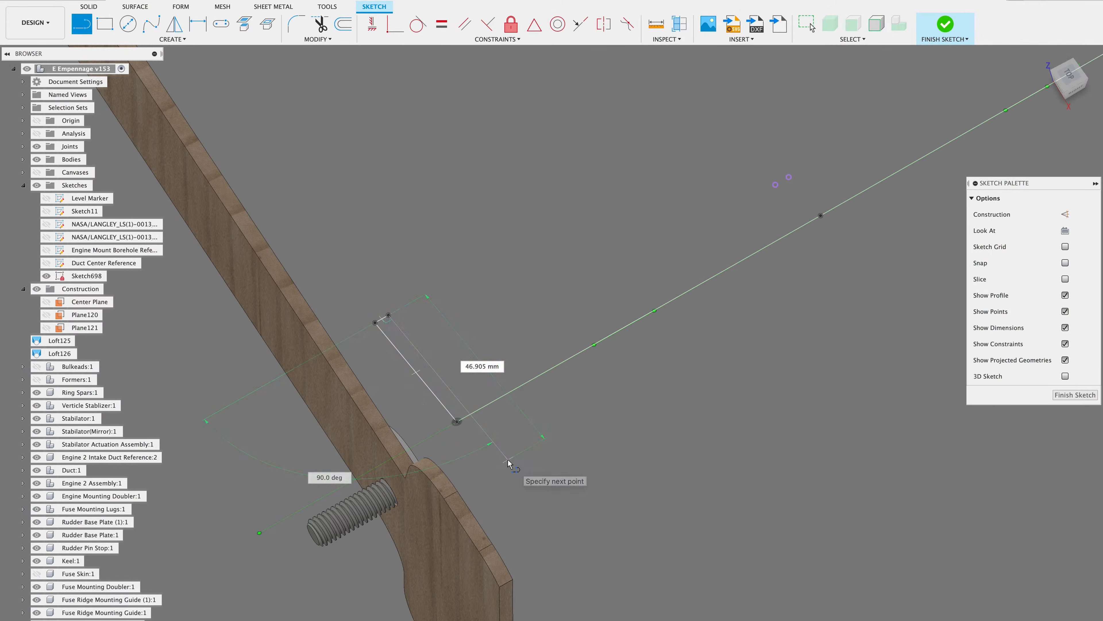
click(509, 463)
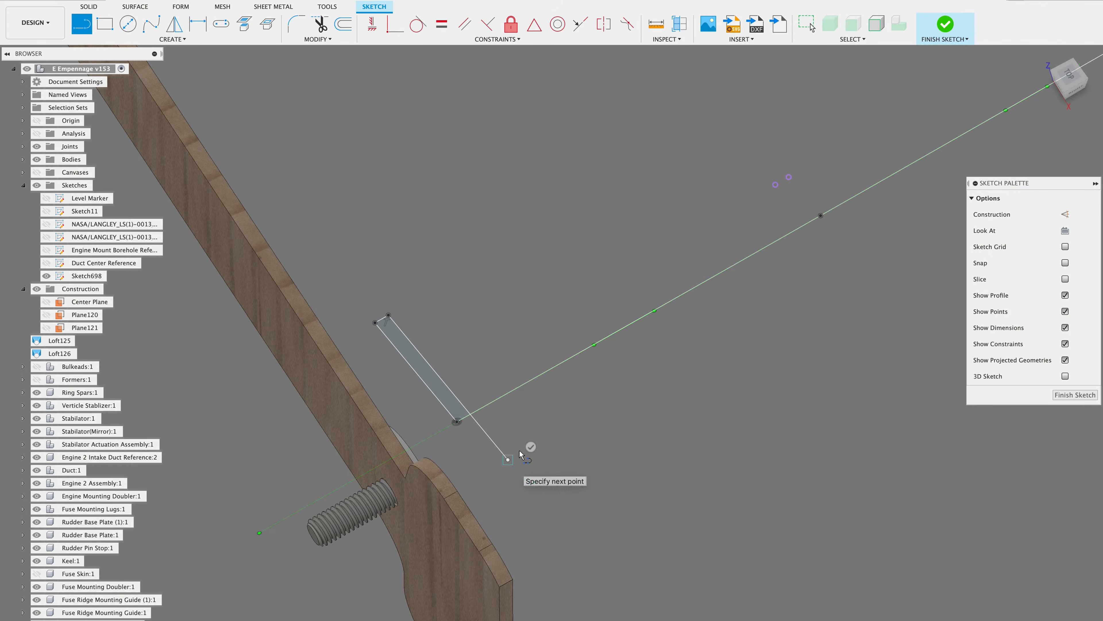
click(529, 446)
Draw a line from the bulkhead's rear inner point to the first former's front inner point and on to its rear inner point
middle_drag(655, 316, 538, 377)
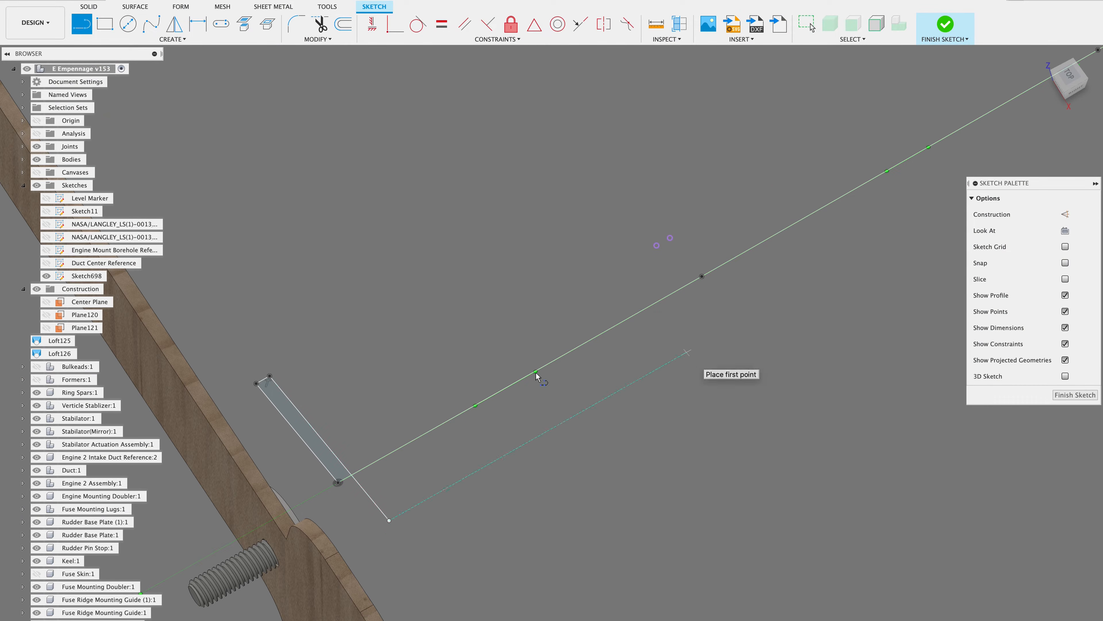
click(657, 247)
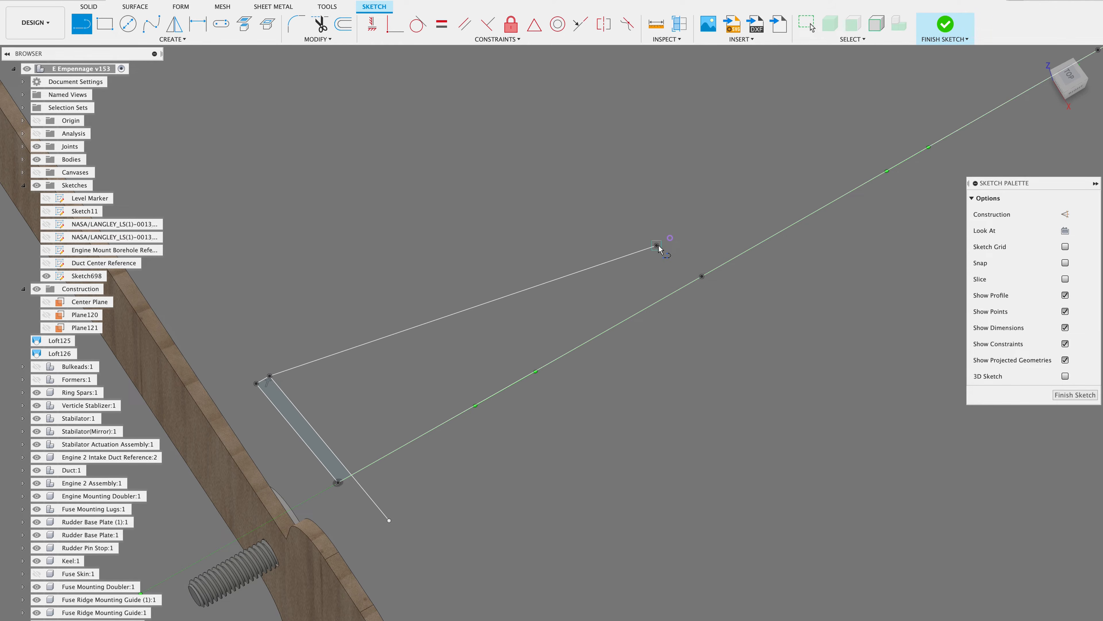
click(671, 238)
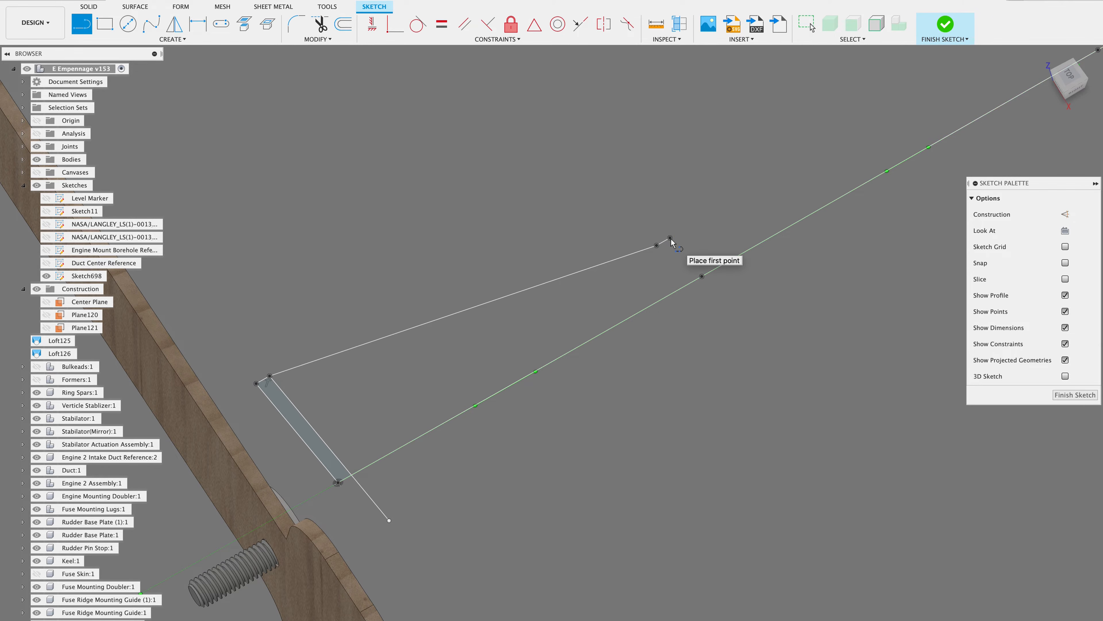
Connect the first former's rear inner point to the second former's front inner point with a line, and join the second former's inner points
scroll(671, 238, right, 10)
scroll(671, 238, up, 6)
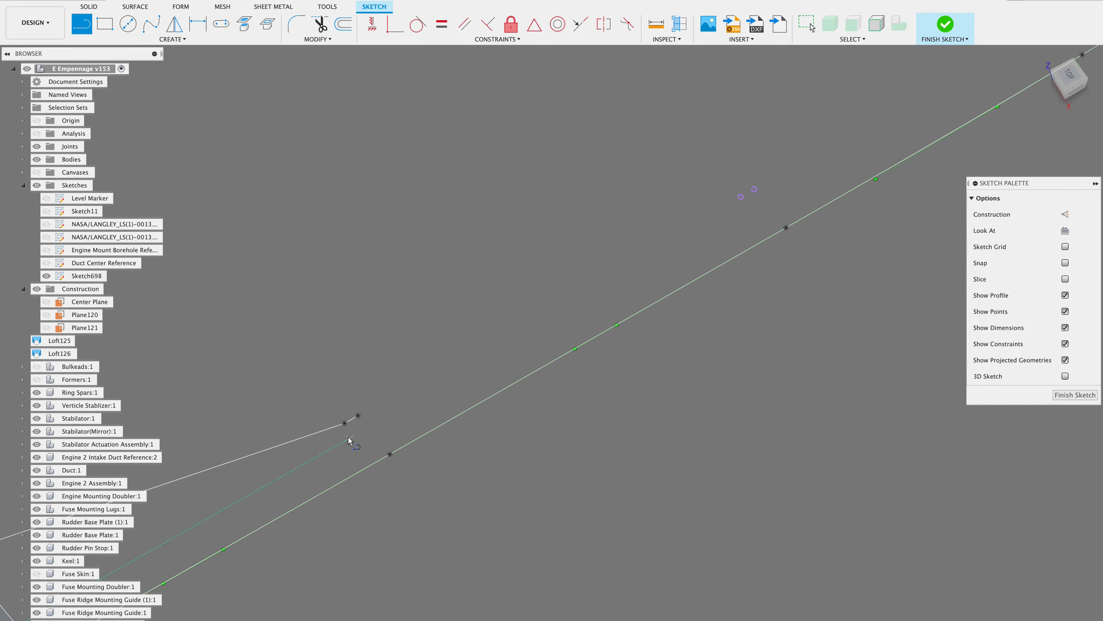
click(358, 416)
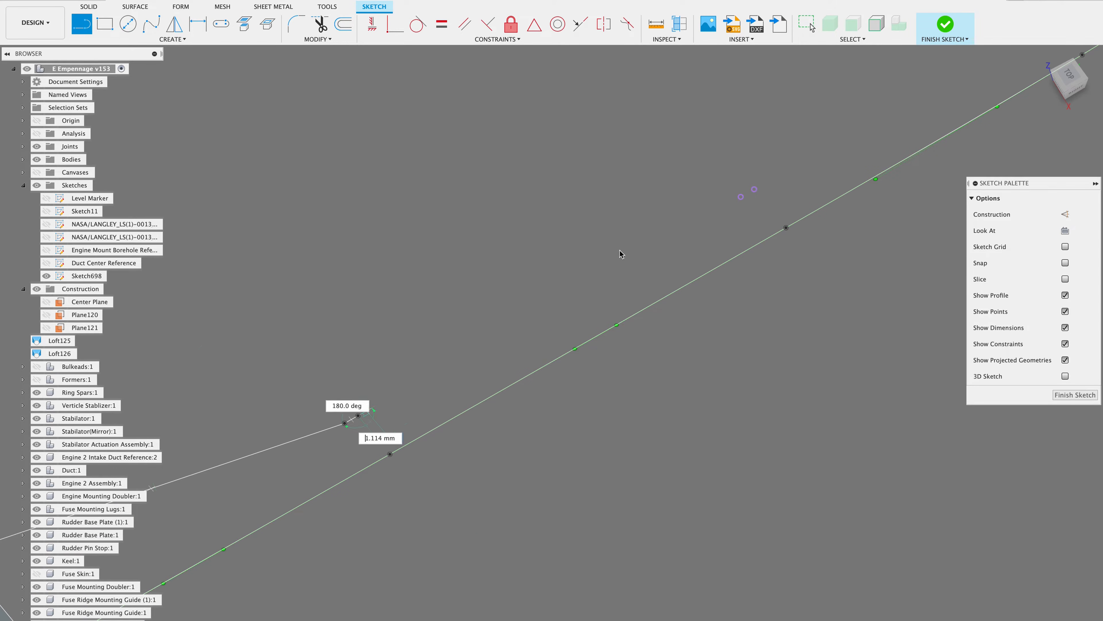
click(741, 198)
scroll(741, 201, right, 5)
scroll(741, 201, up, 2)
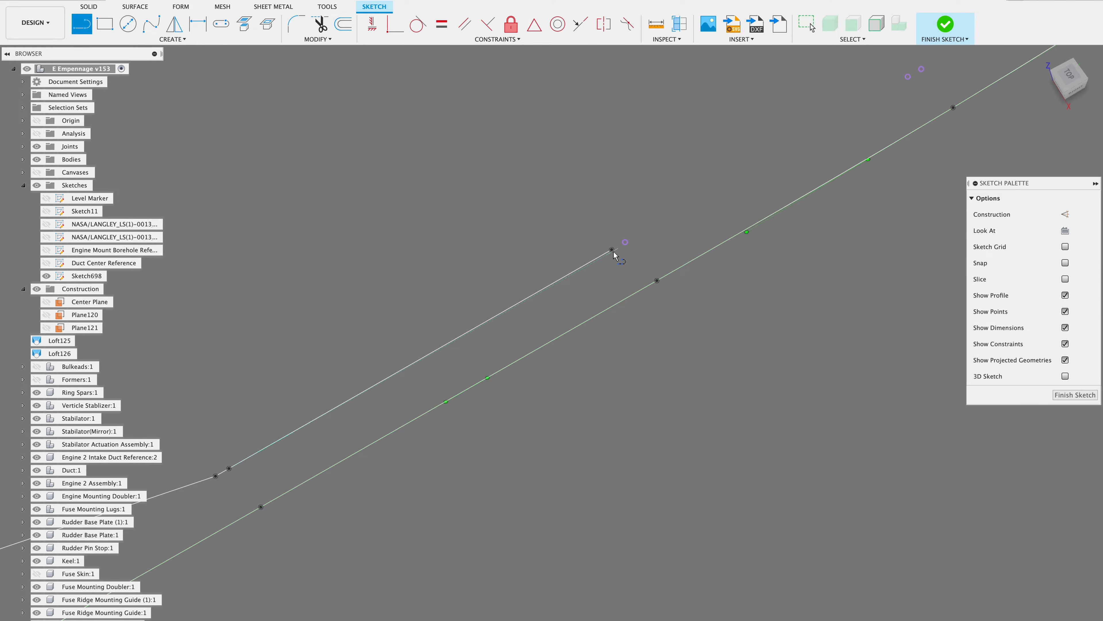
click(625, 242)
key(Escape)
Connect the second former's rear inner point to the third former's front inner point with a line, and join the third former's inner points
scroll(672, 217, right, 5)
scroll(672, 217, up, 3)
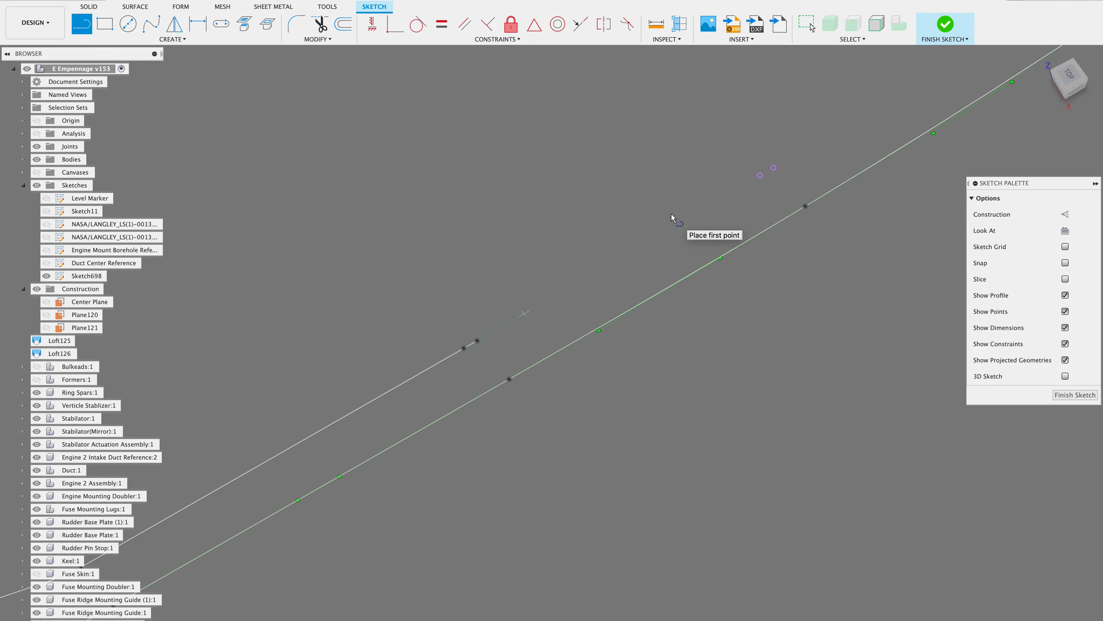
click(477, 340)
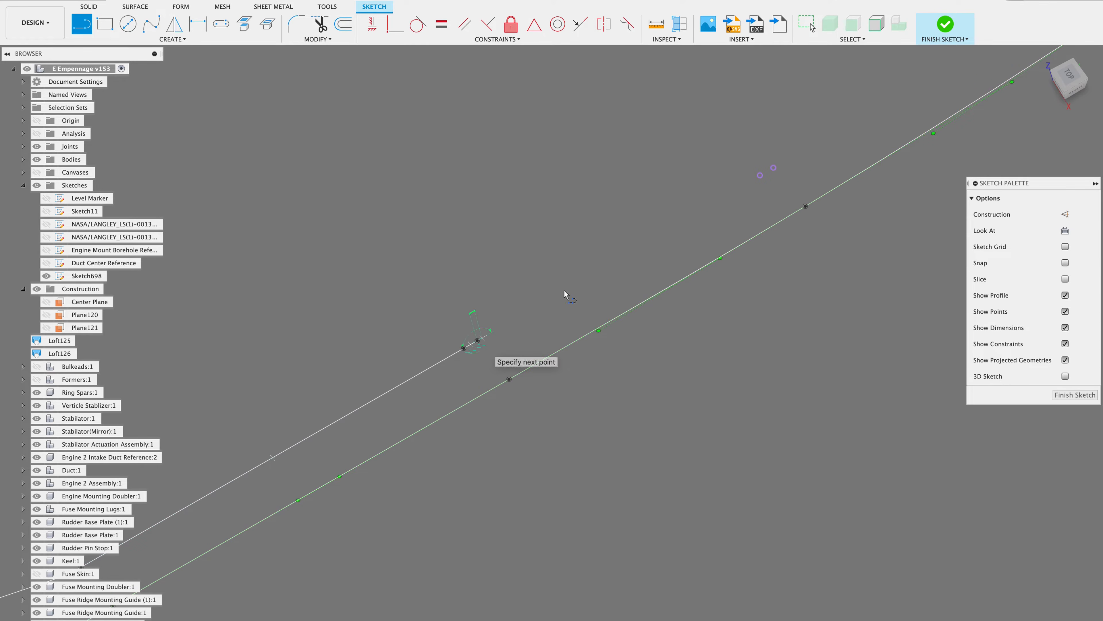
click(760, 176)
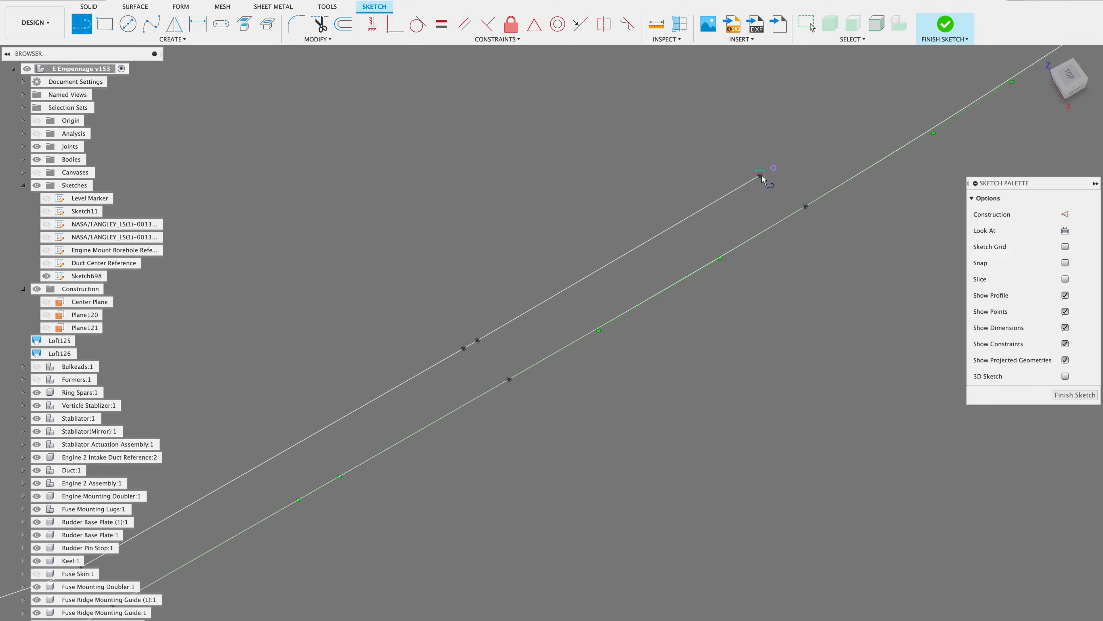
Connect the third former's rear inner point to the fourth former's front inner point with a line, and join the fourth former's inner points
scroll(774, 168, right, 9)
scroll(774, 167, up, 6)
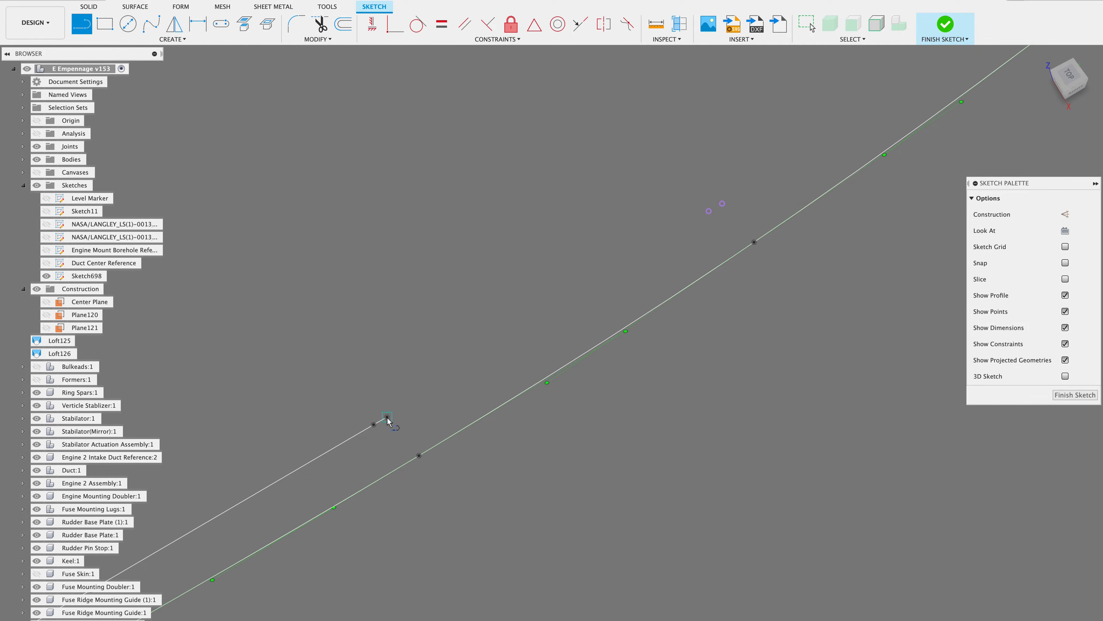
click(387, 417)
click(709, 212)
key(Escape)
Connect the fourth former's rear inner point to the fifth former's front inner point with a line, and join the fifth former's inner points
scroll(721, 208, left, 5)
scroll(721, 209, down, 4)
scroll(723, 208, right, 4)
scroll(723, 208, up, 4)
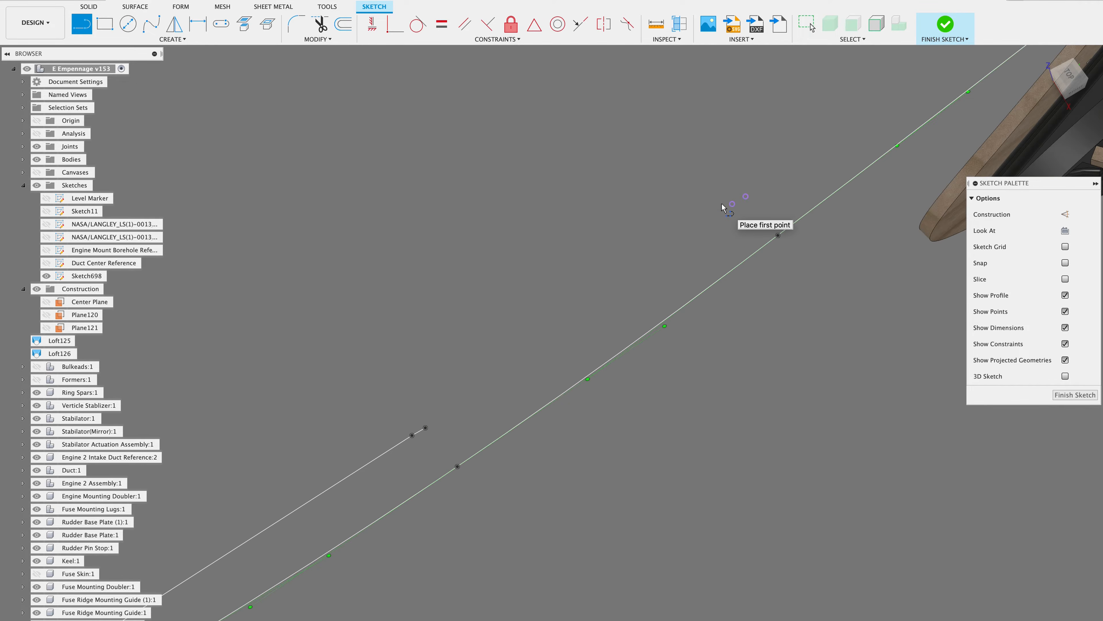
click(426, 428)
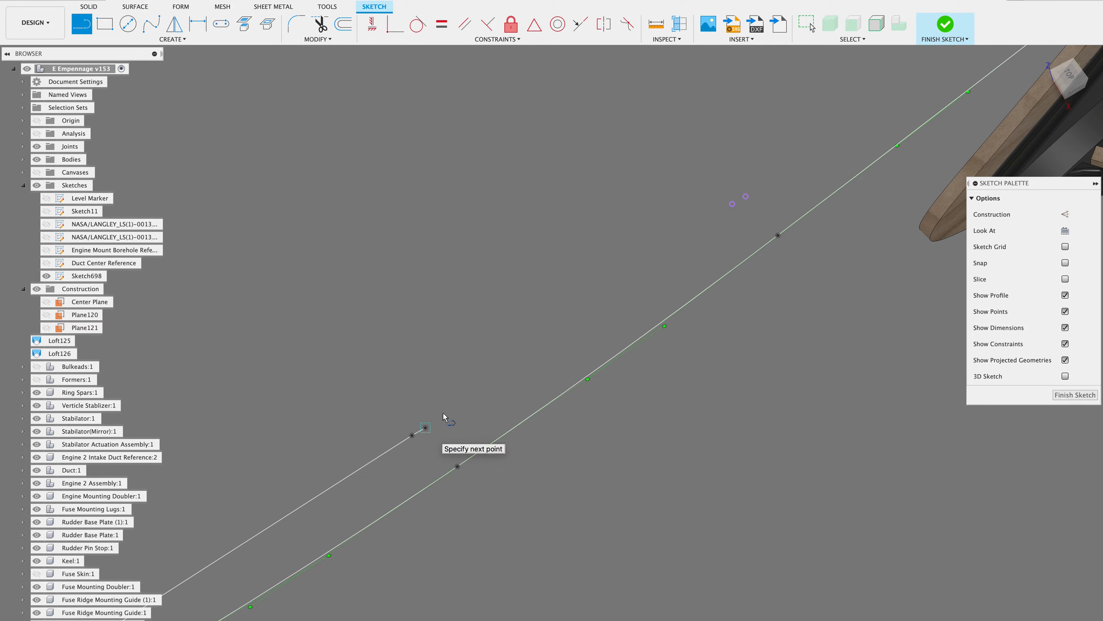
click(732, 203)
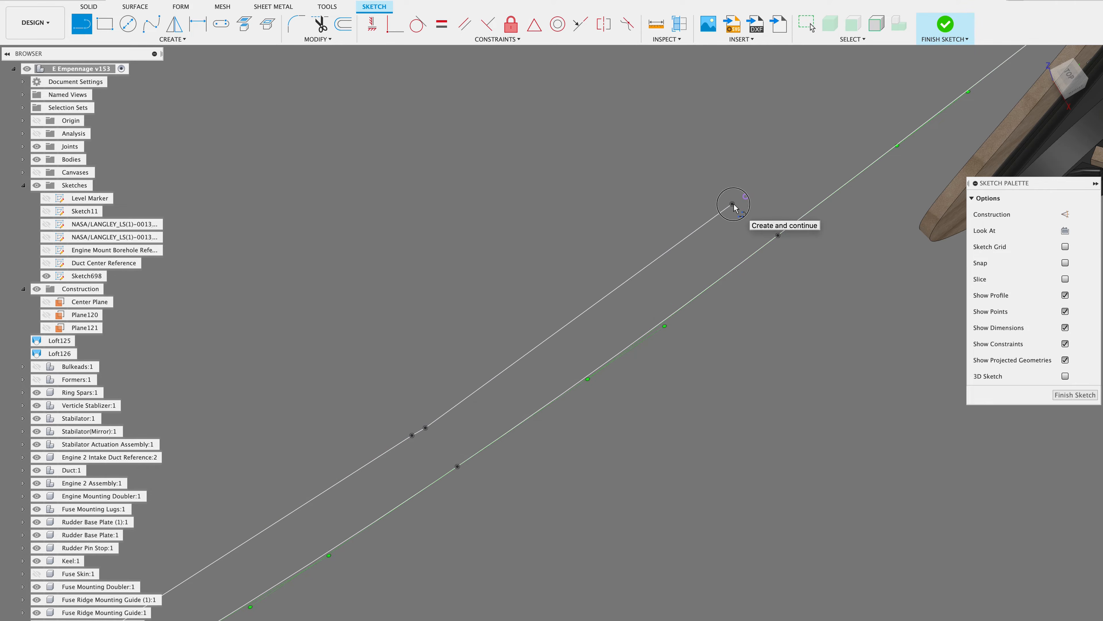
click(745, 196)
Draw a line from the fifth former's rear inner point to the last former's front inner point and on to its rear inner point
scroll(747, 196, right, 10)
scroll(747, 197, up, 6)
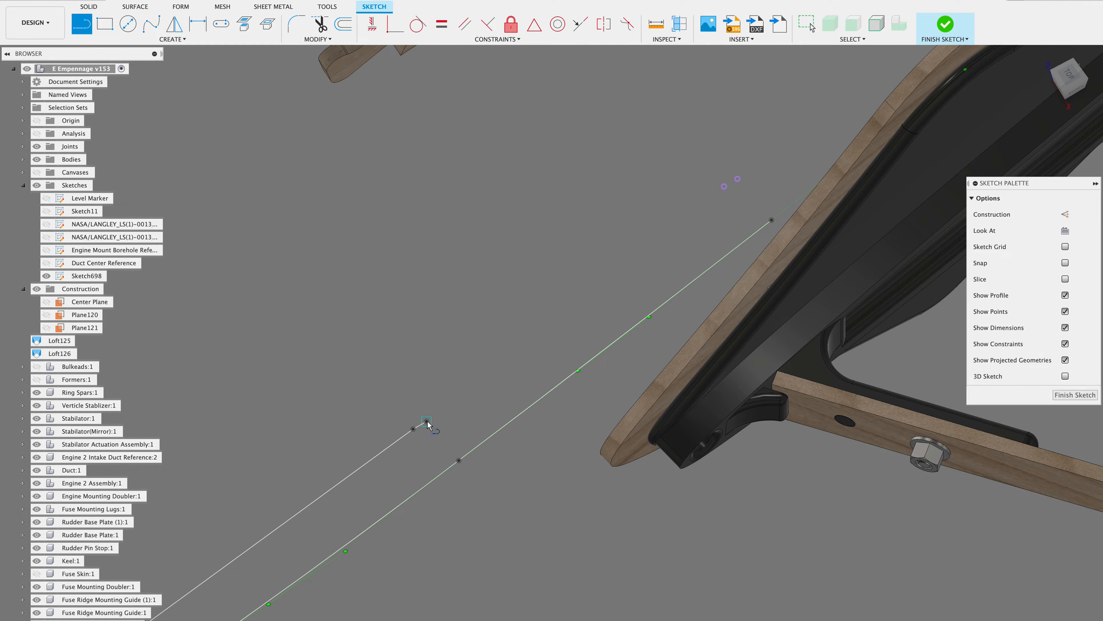
click(427, 421)
click(724, 187)
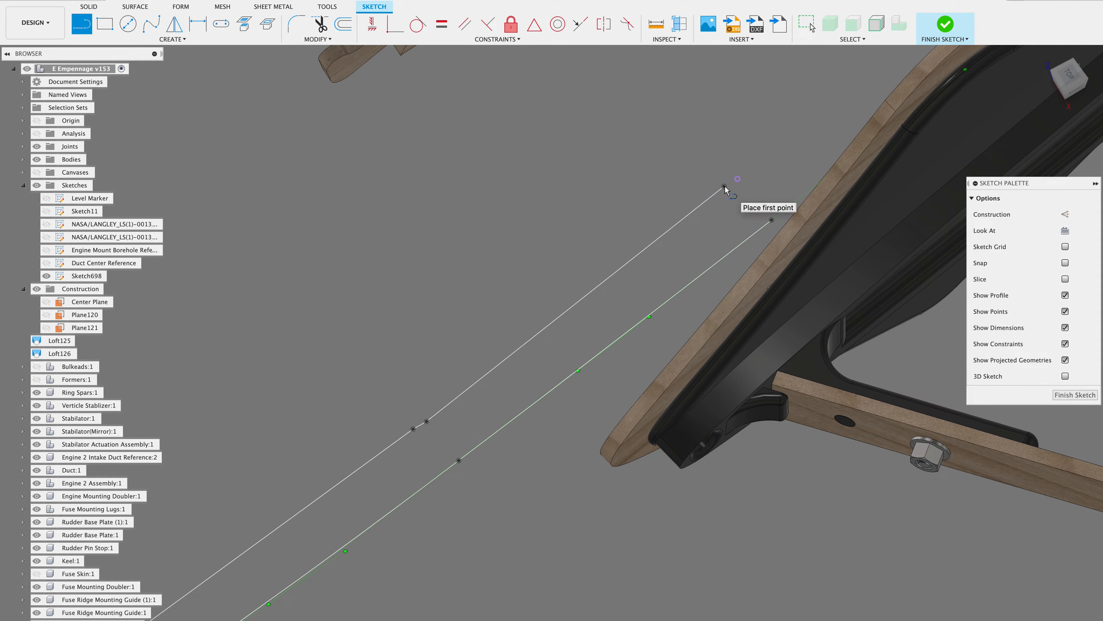
double_click(737, 179)
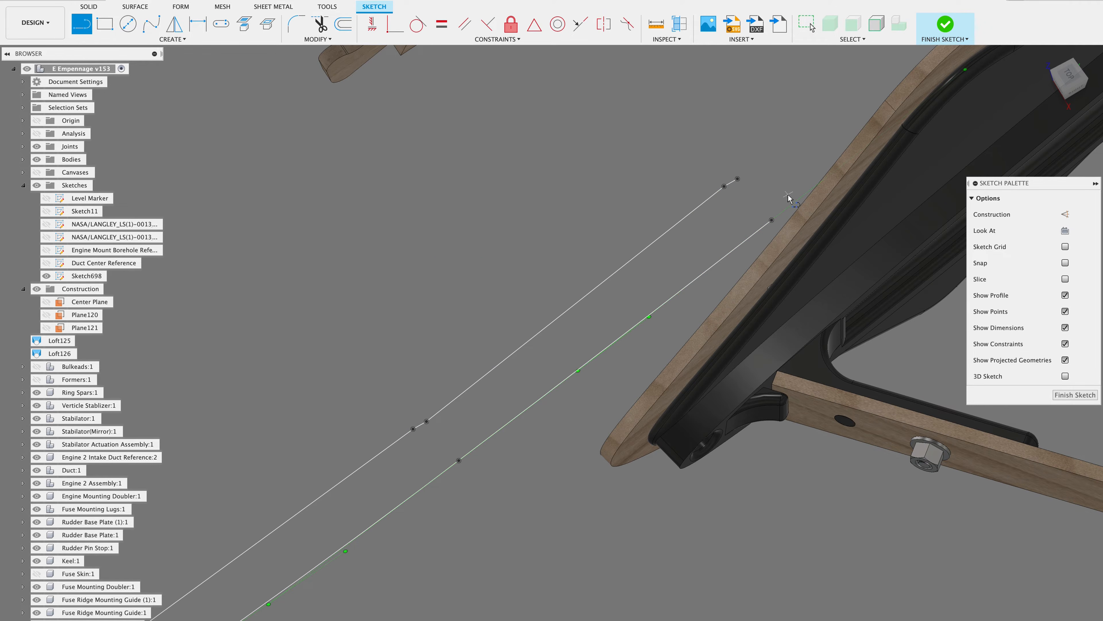
Close the outline from the last former's rear inner point to the spline's end, and draw a line from its front inner point past the spline
click(737, 179)
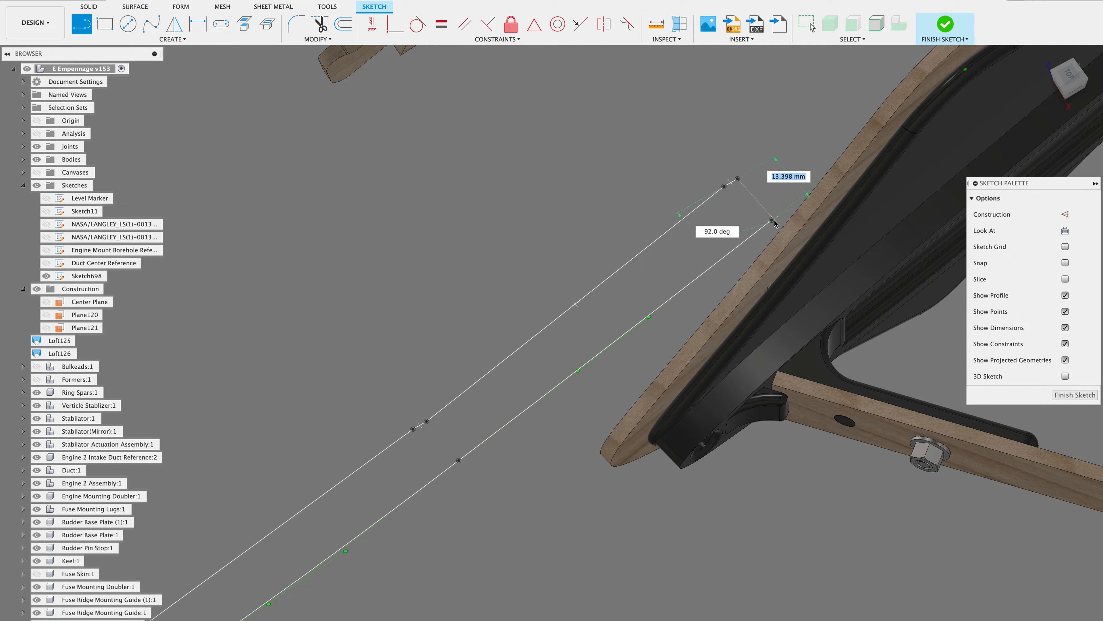
double_click(772, 220)
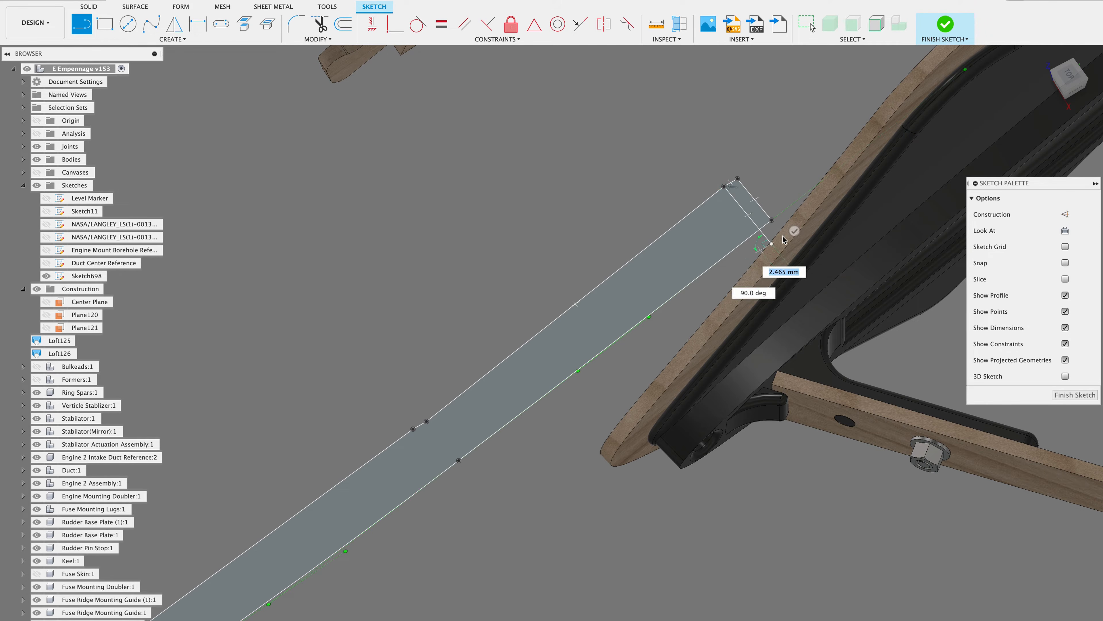
click(772, 244)
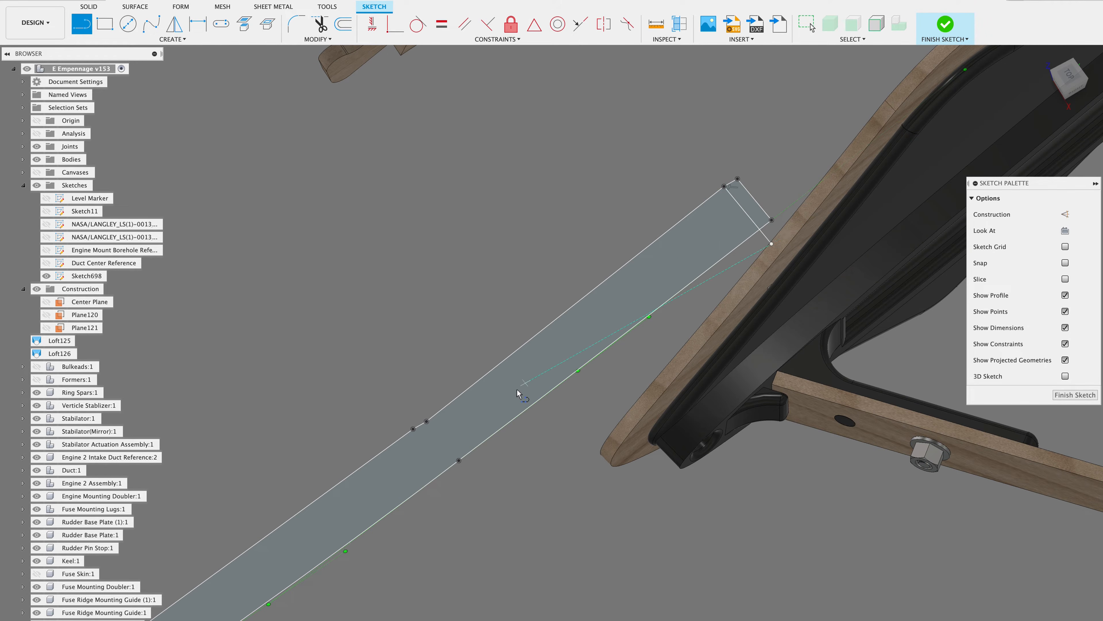
Connect the fifth former's rear inner point to its spline point, and draw a line from its front inner point extending just past the spline
click(427, 421)
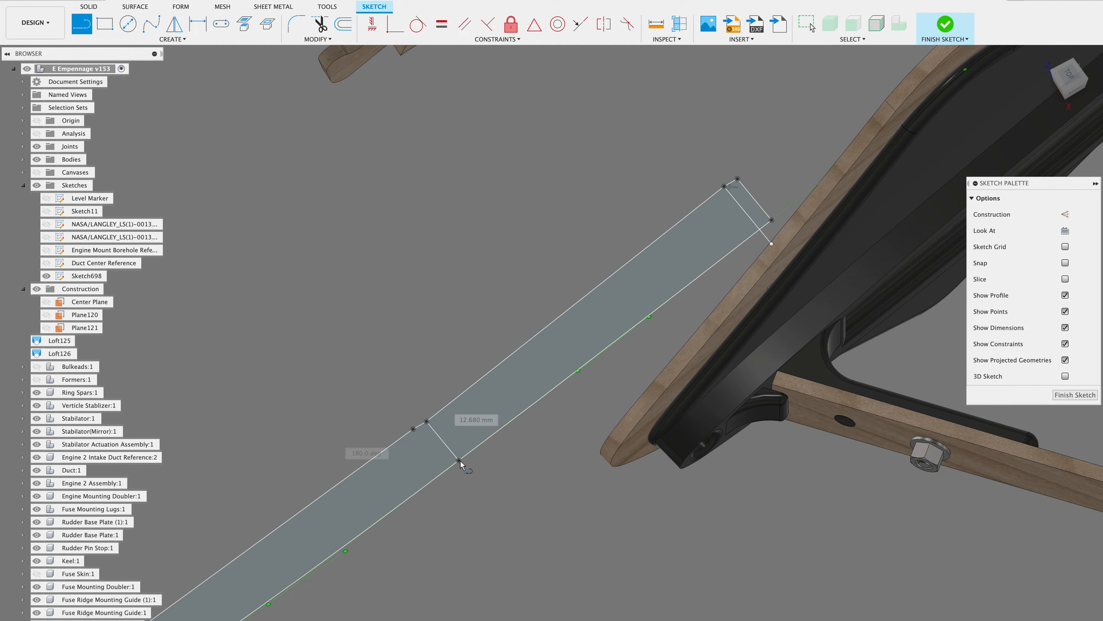
click(459, 461)
click(413, 429)
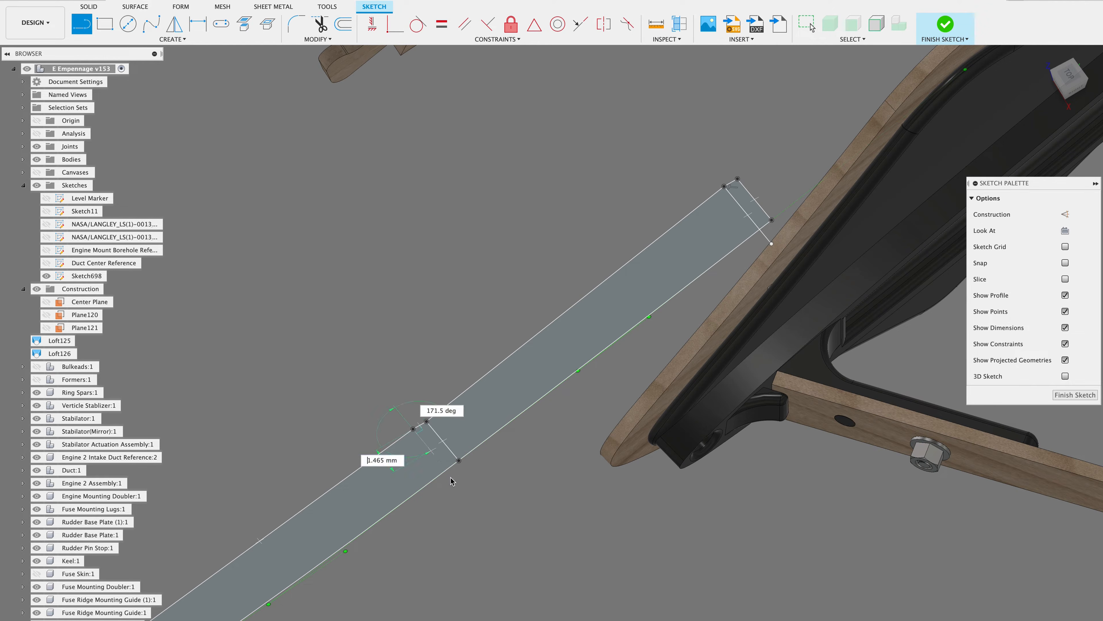
click(456, 481)
Connect the fourth former's rear inner point to its spline point, and draw a line about 26 mm long from its front inner point past the spline
scroll(455, 482, left, 12)
scroll(455, 481, down, 8)
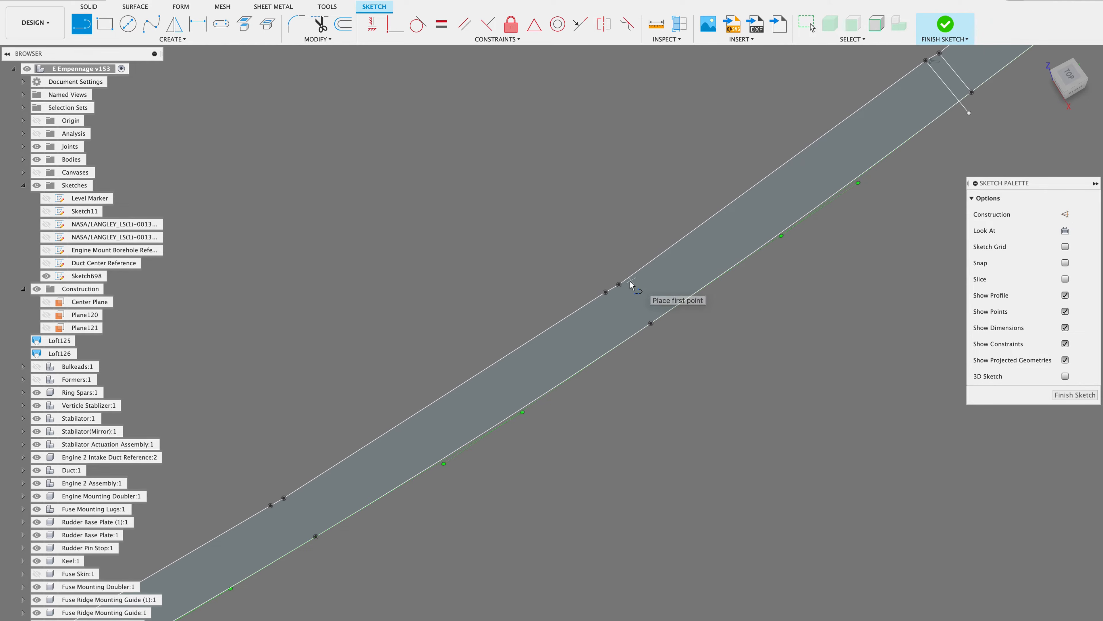
click(619, 286)
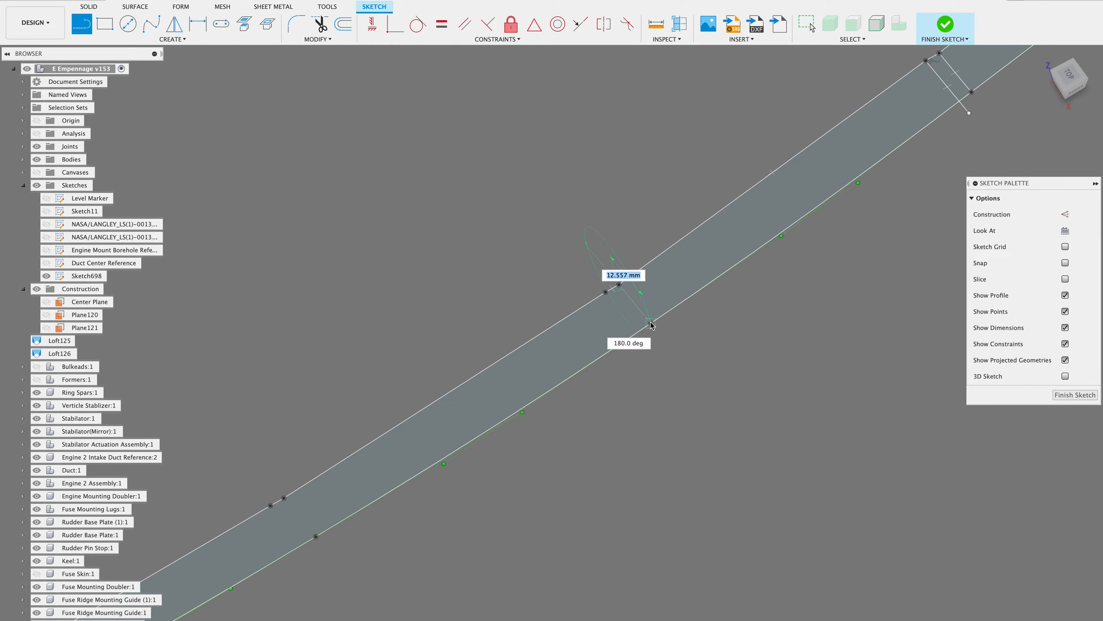
click(651, 324)
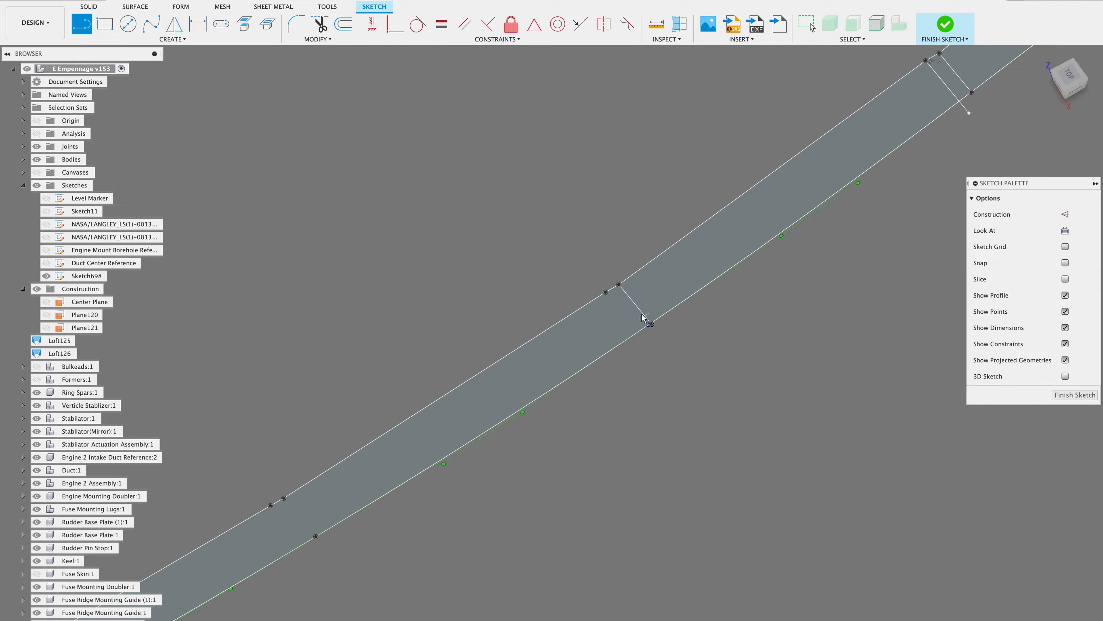
click(605, 292)
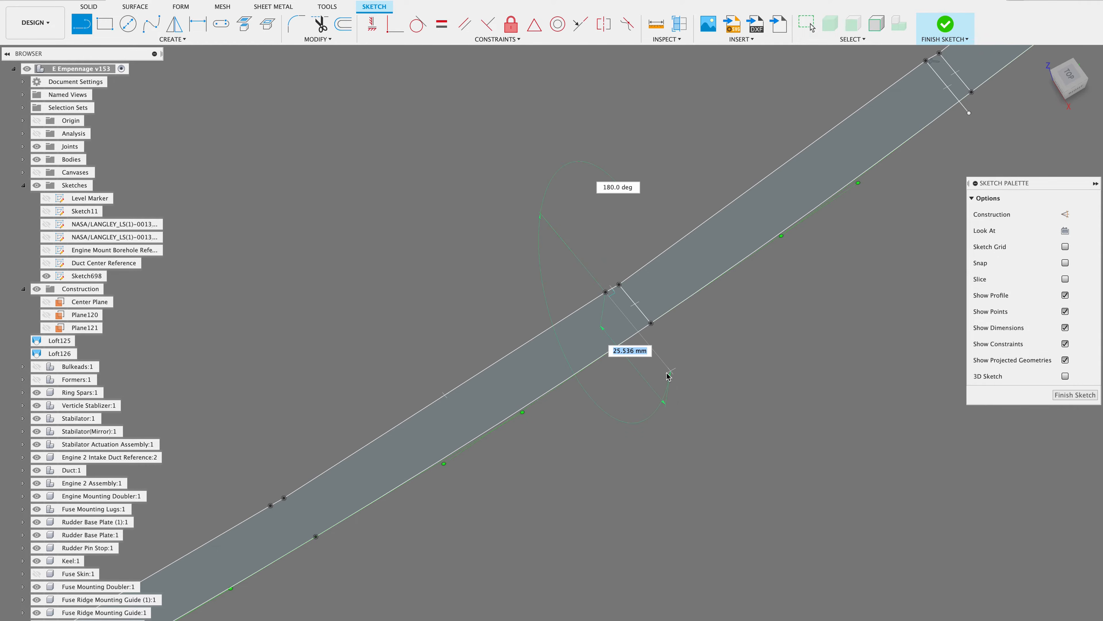
double_click(669, 372)
Connect the third former's rear inner point to its spline point, and draw a line from its front inner point extending past the spline
scroll(668, 376, left, 5)
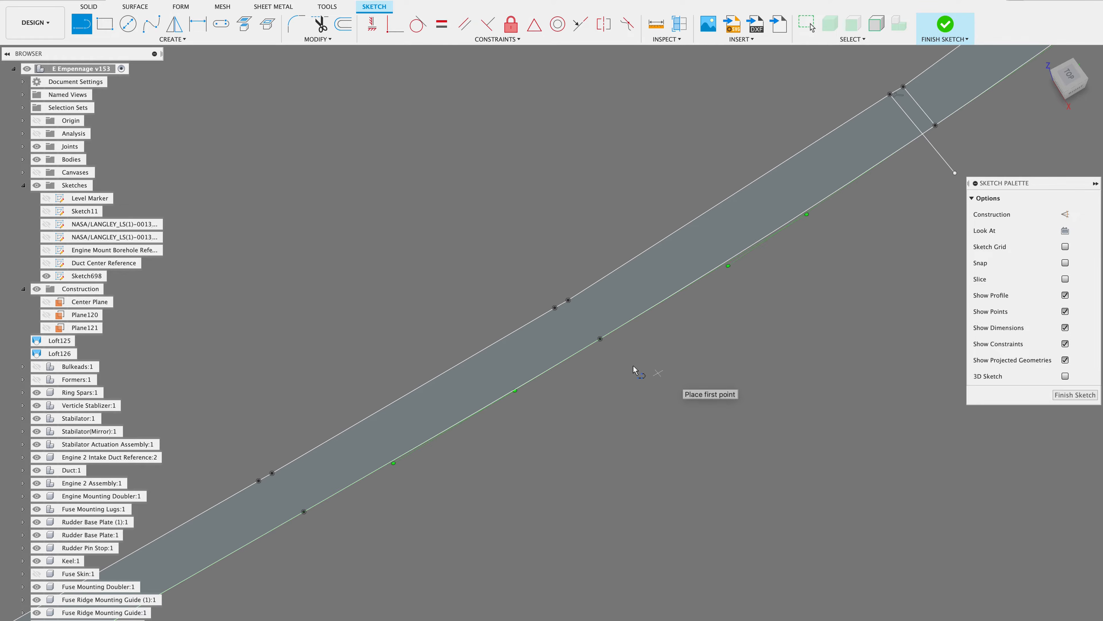
click(568, 299)
click(600, 339)
double_click(597, 358)
Connect the second former's rear inner point to its spline point, and draw a line about 22 mm long from its front inner point past the spline
scroll(595, 364, left, 5)
scroll(595, 364, left, 5)
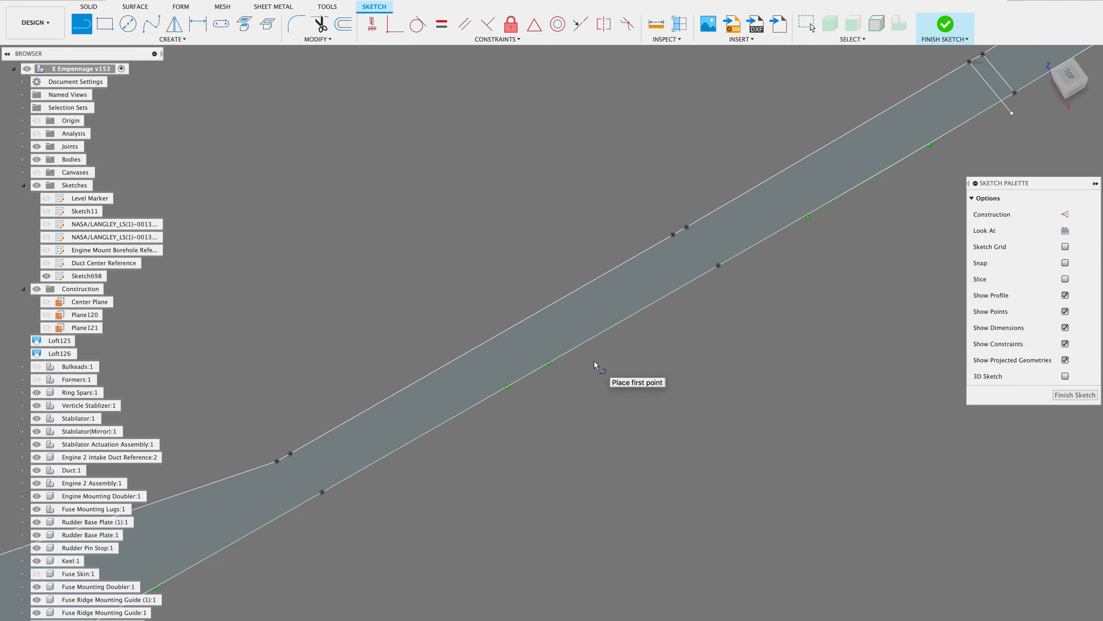
click(687, 227)
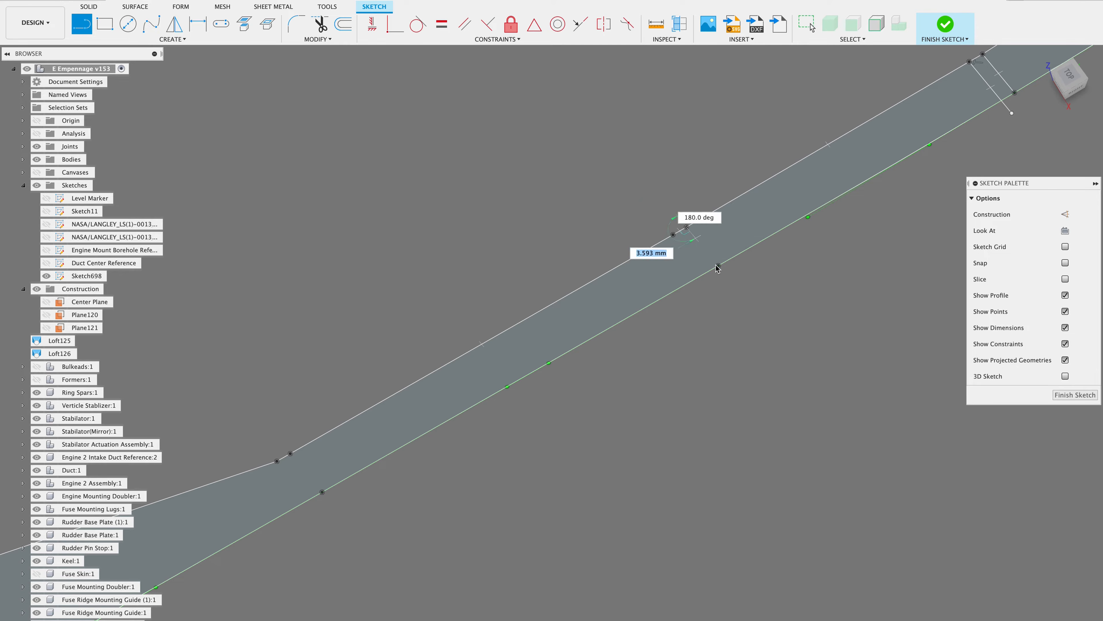
double_click(719, 266)
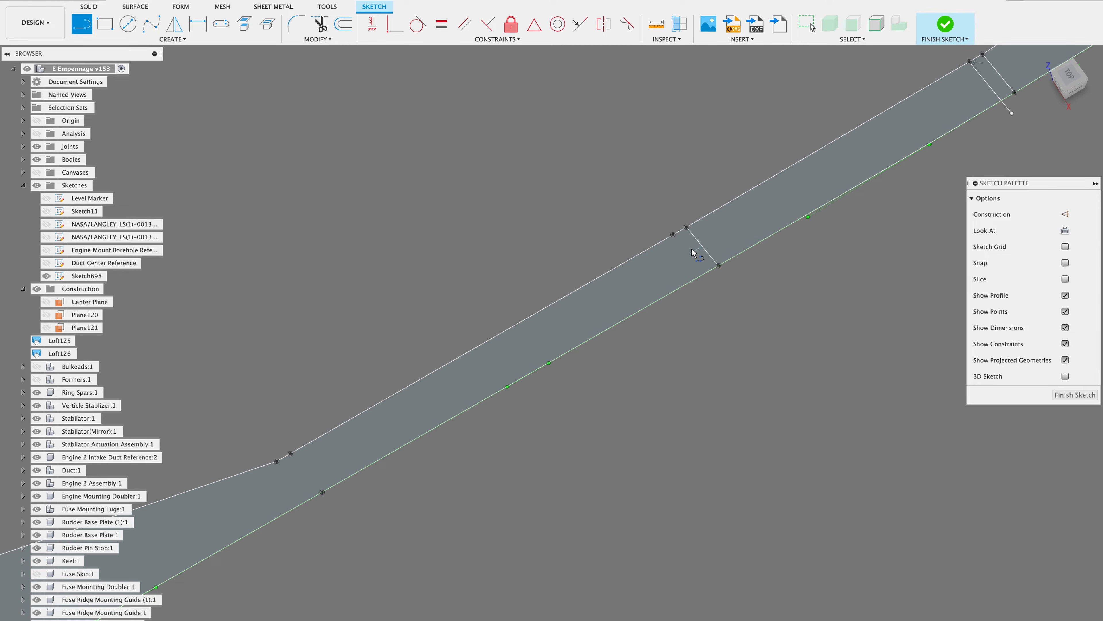
click(674, 235)
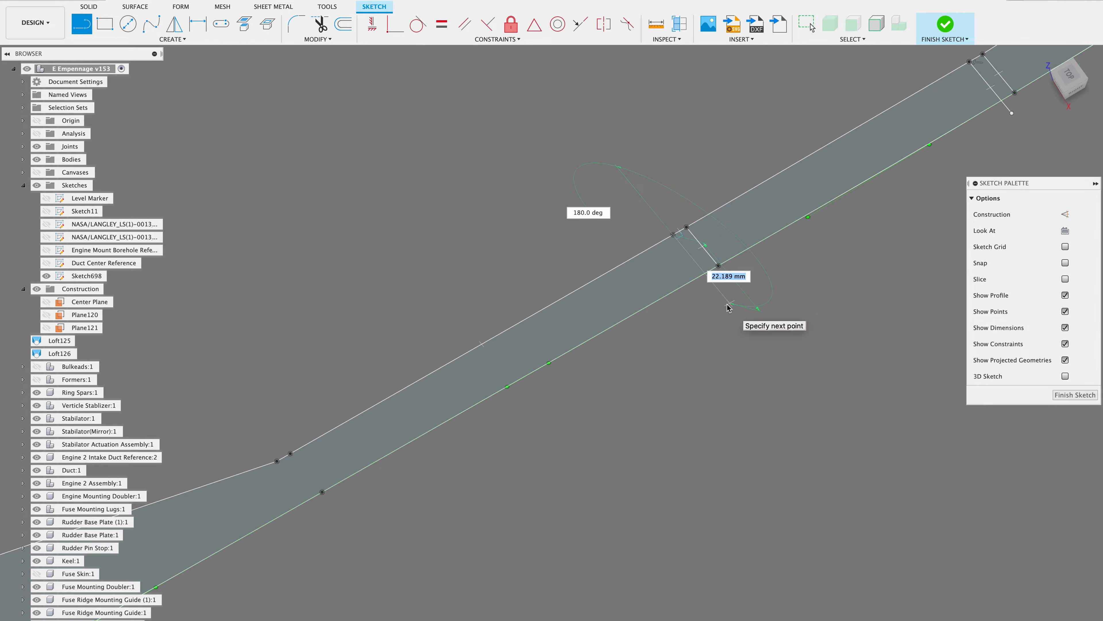
double_click(728, 304)
Trim the overhanging ends beyond the spline from the cross lines at the bulkhead and at the first three formers
scroll(727, 303, left, 5)
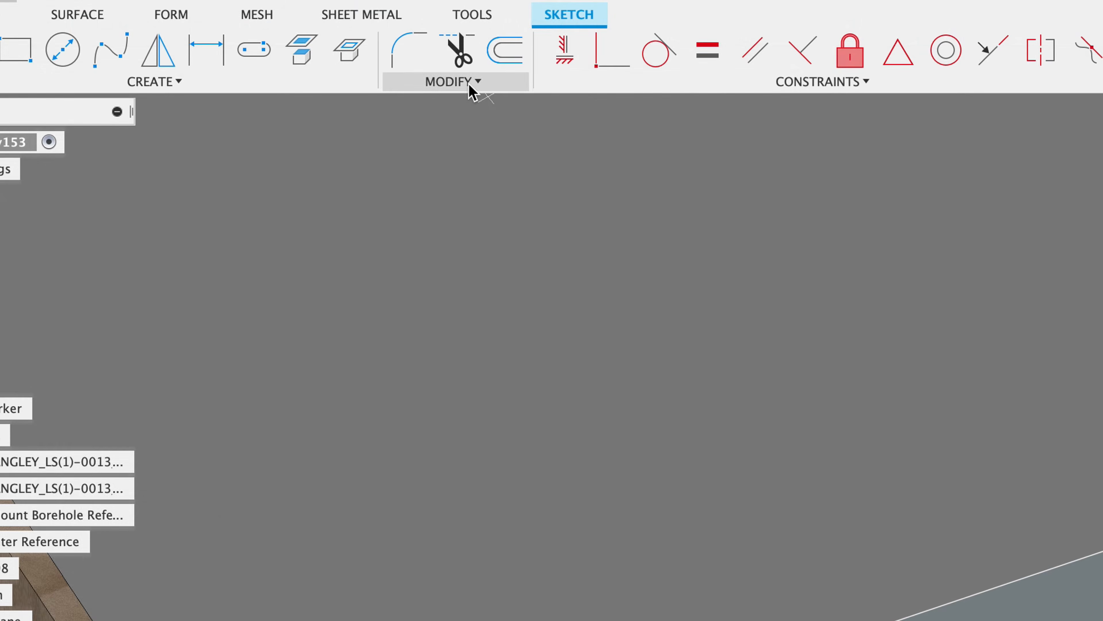
click(326, 40)
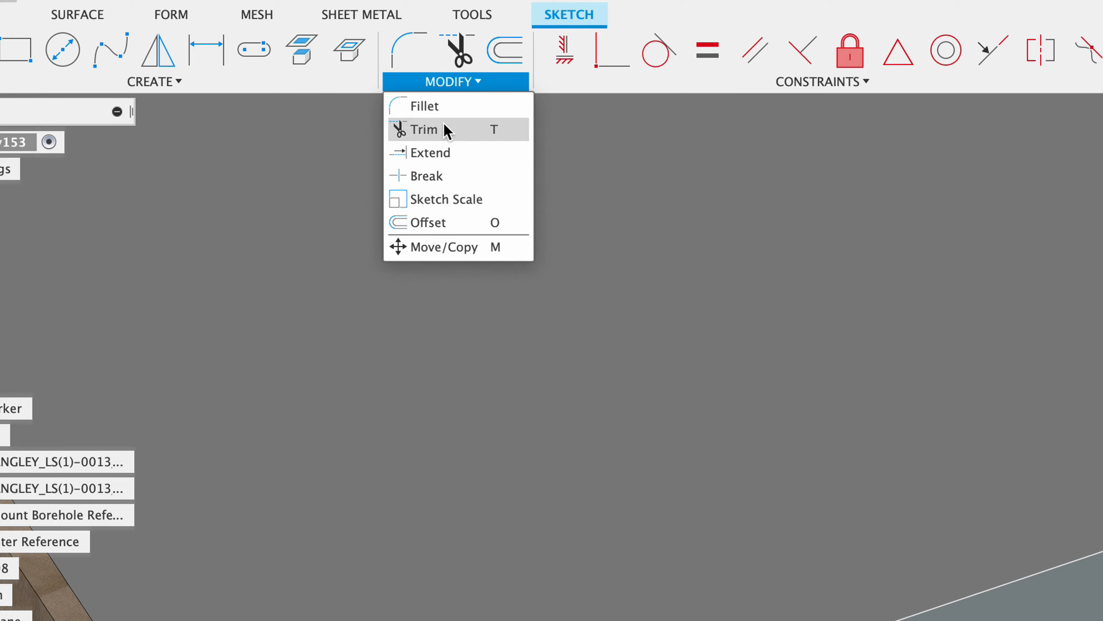
click(430, 131)
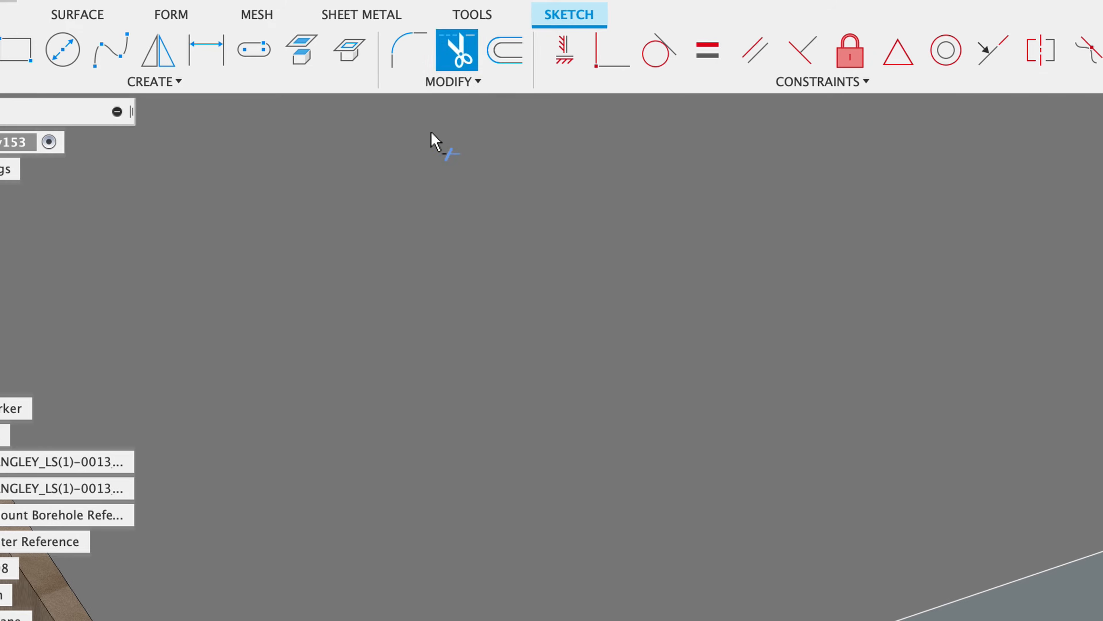
click(375, 516)
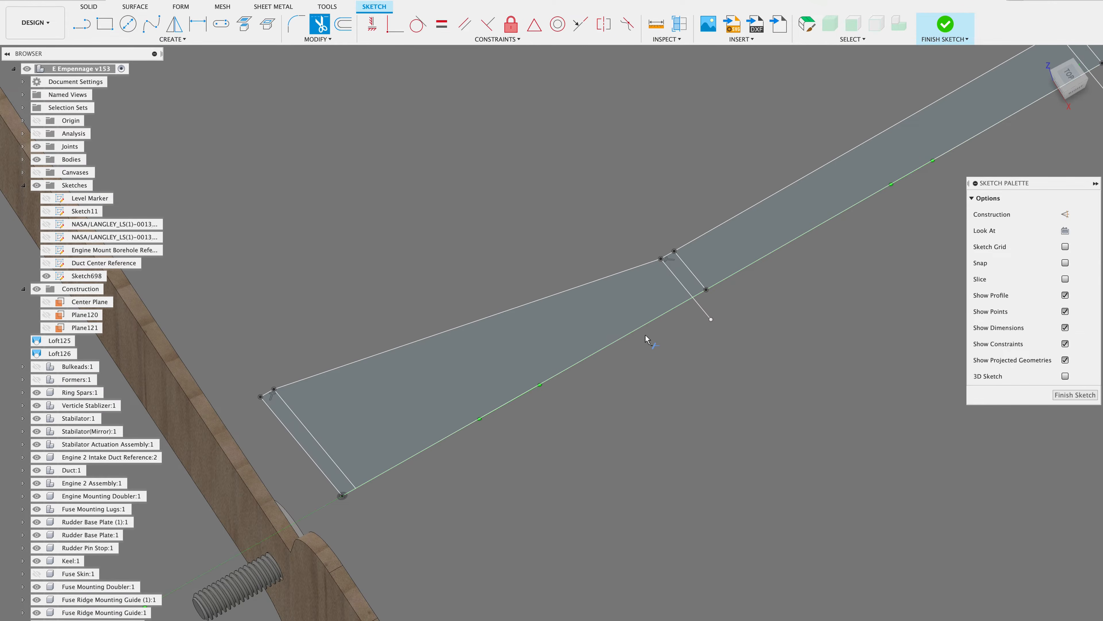
scroll(704, 316, right, 10)
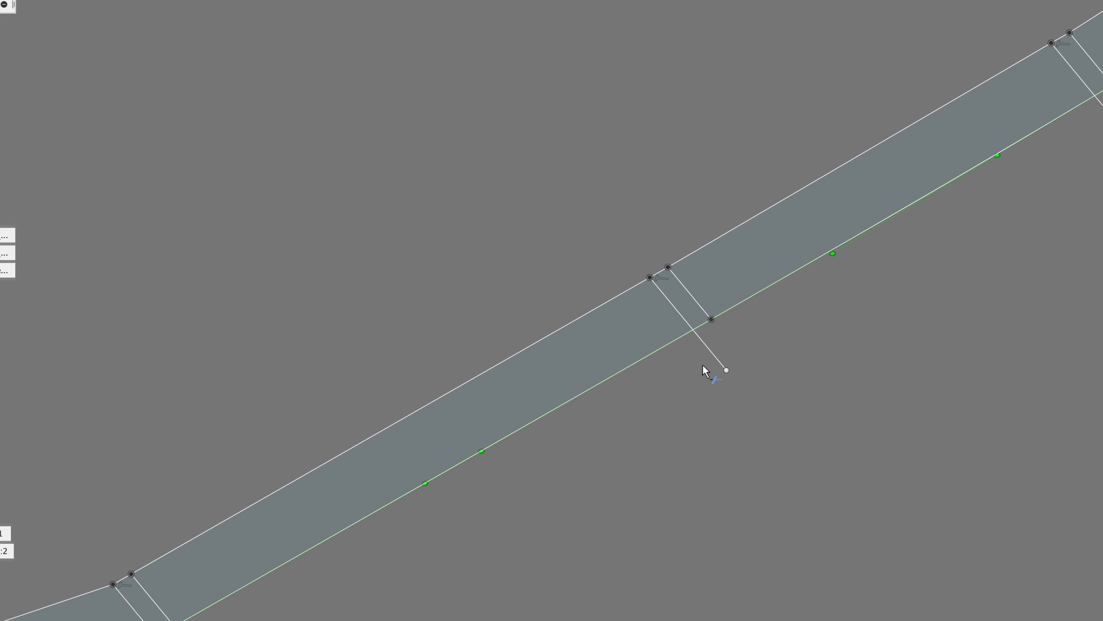
click(713, 363)
scroll(714, 363, right, 10)
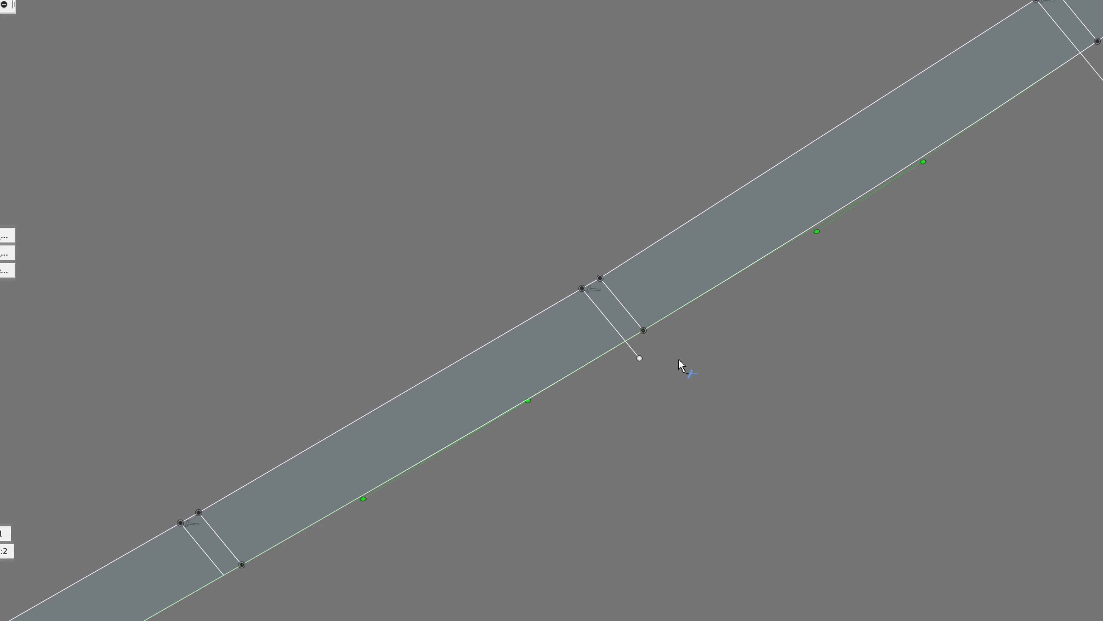
click(636, 358)
Trim the overhanging ends beyond the spline from the front cross lines at the fourth, fifth and last formers
scroll(751, 320, right, 10)
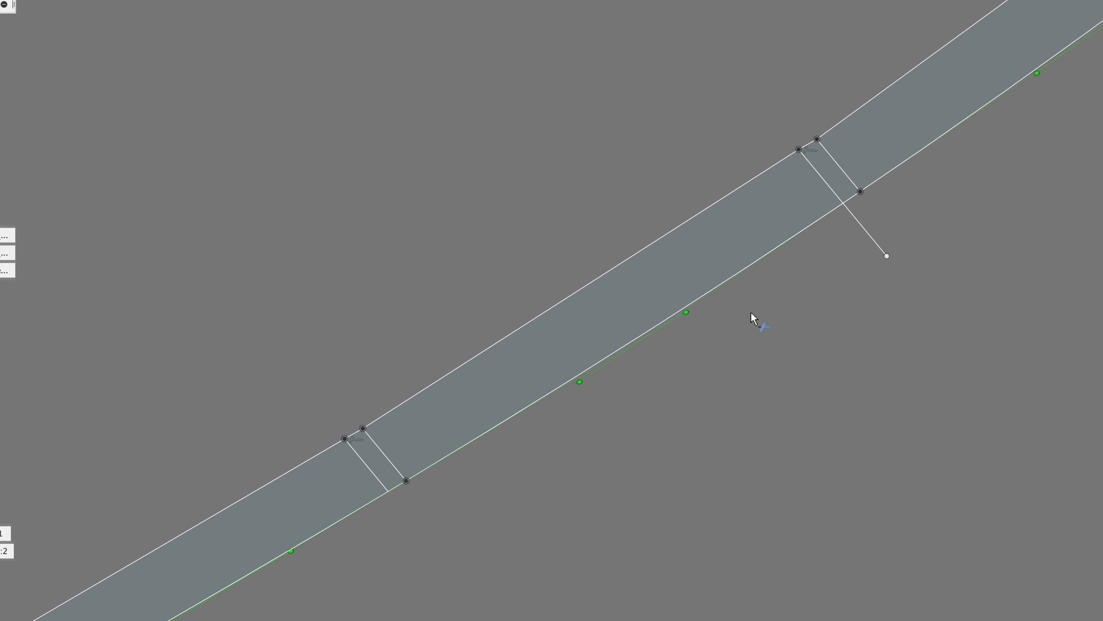
click(868, 233)
scroll(867, 233, right, 10)
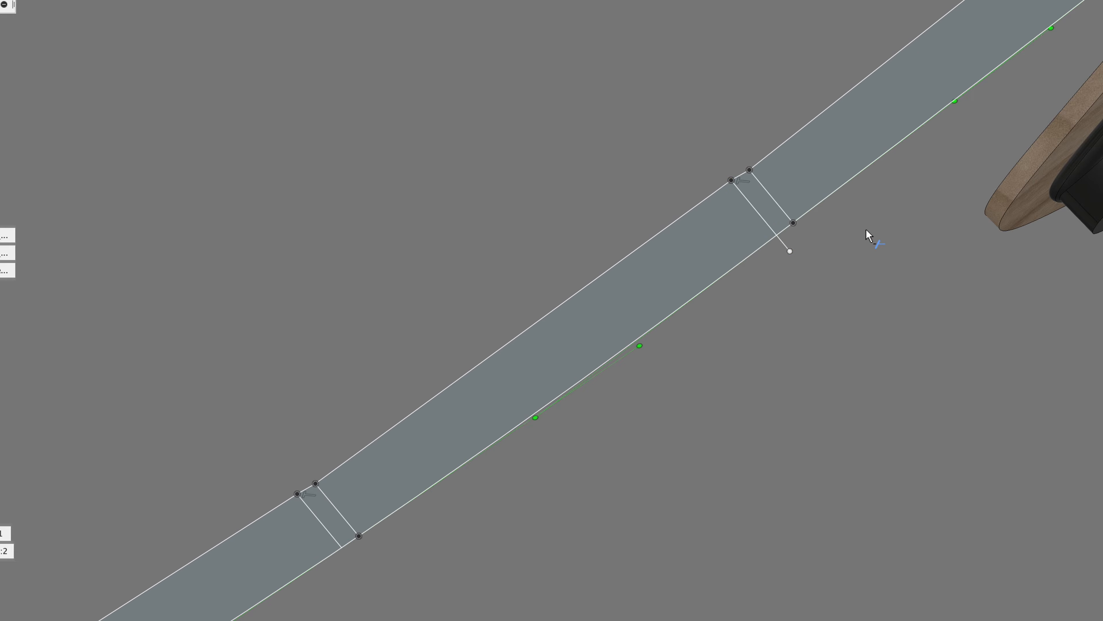
scroll(784, 250, left, 10)
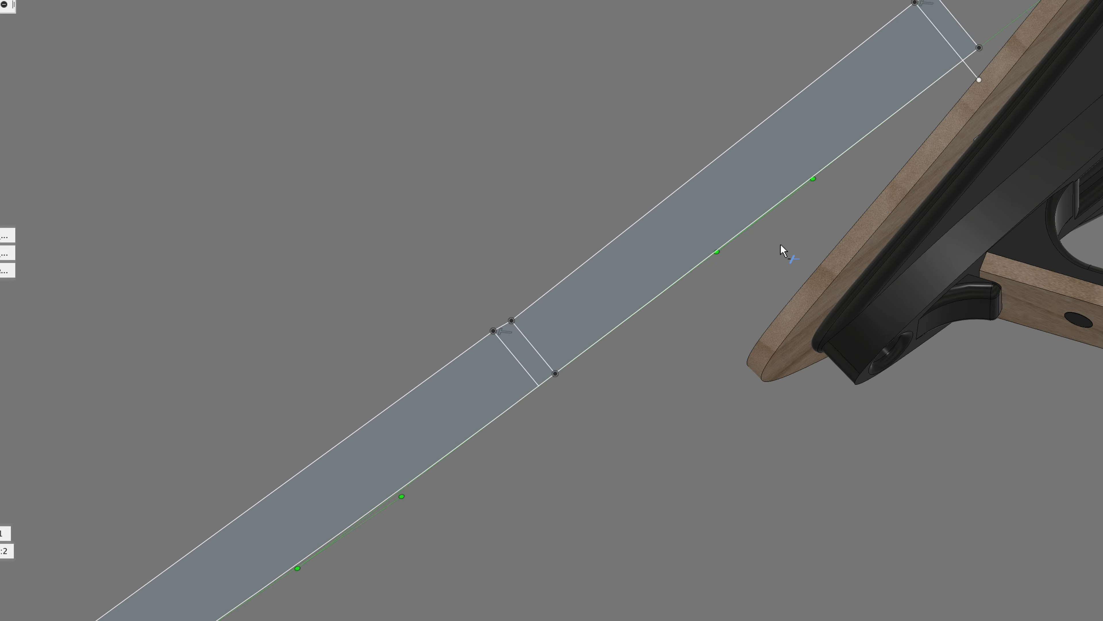
click(837, 194)
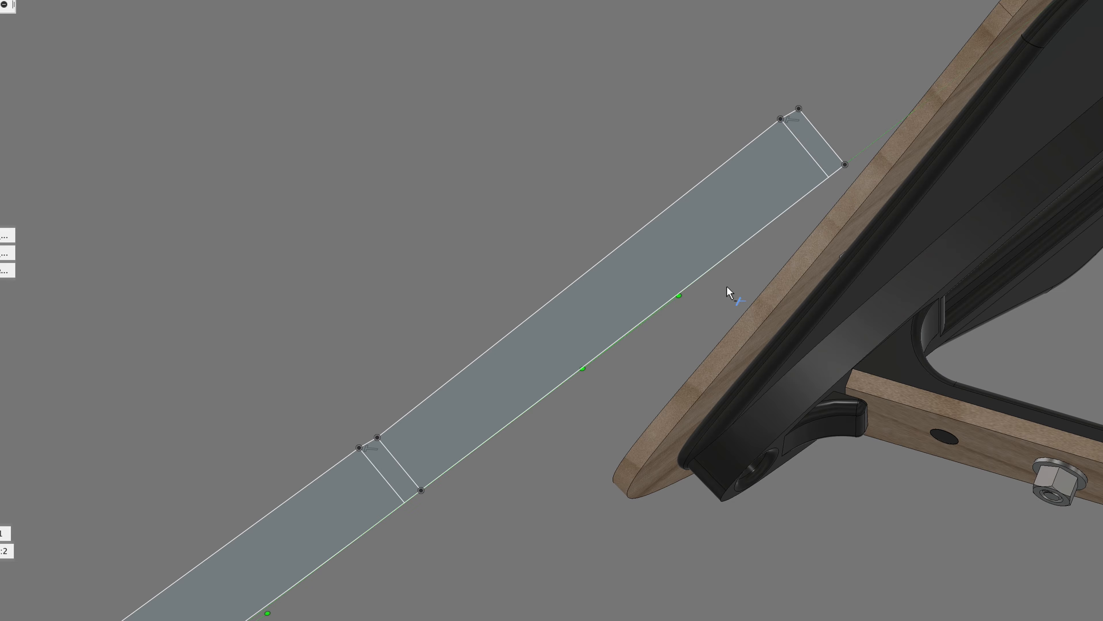
scroll(688, 261, left, 5)
scroll(688, 261, left, 10)
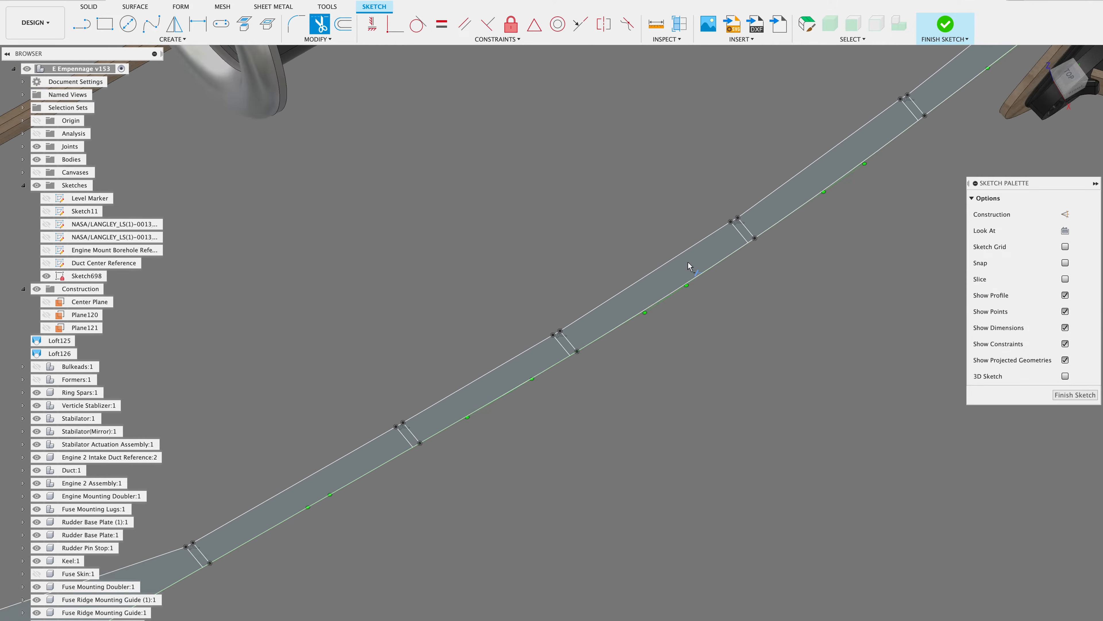
scroll(688, 261, left, 5)
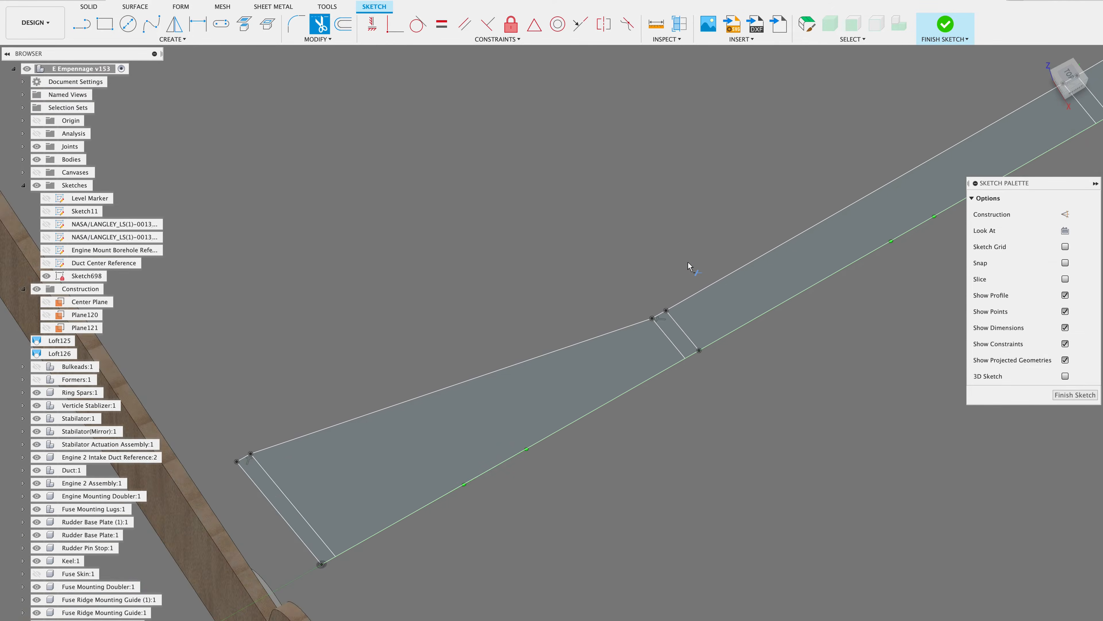
scroll(687, 264, up, 5)
scroll(684, 268, down, 5)
scroll(684, 268, up, 10)
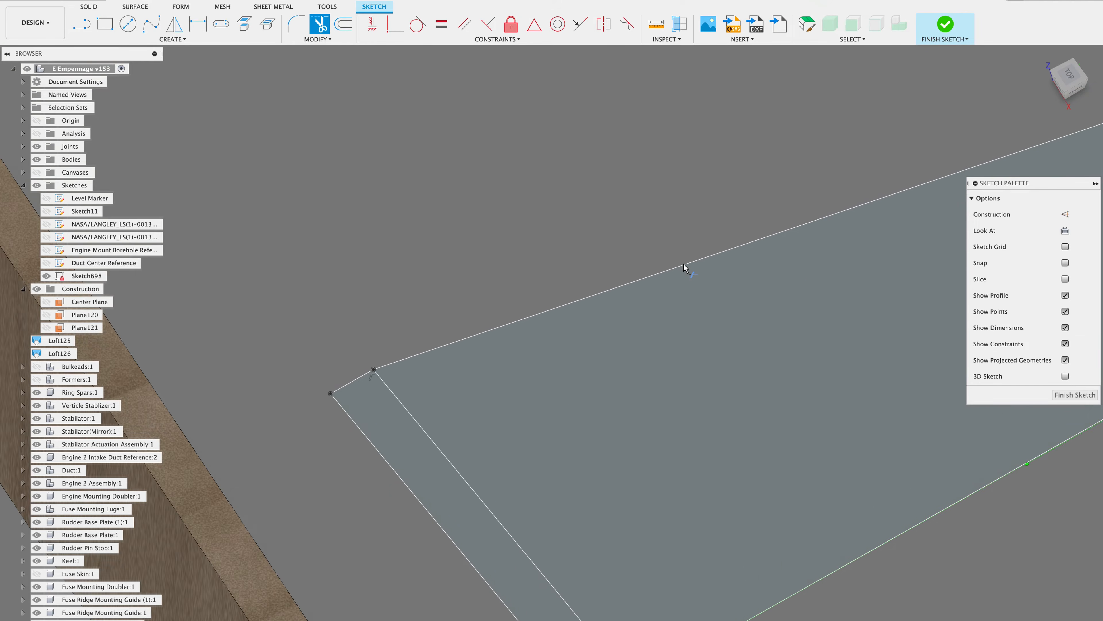
scroll(684, 268, down, 10)
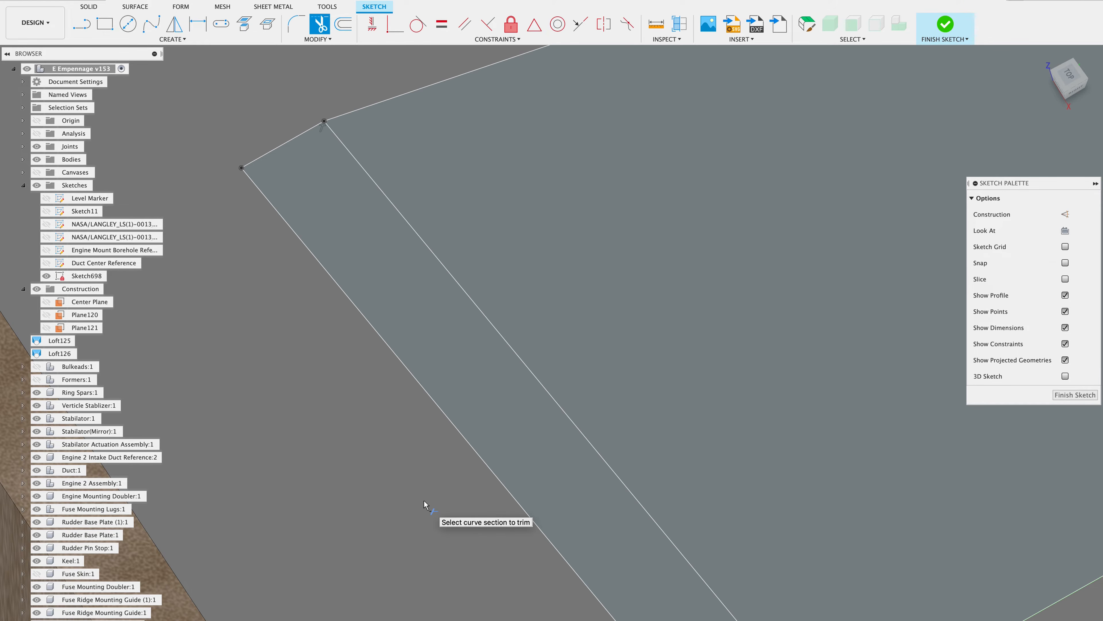
scroll(424, 504, down, 5)
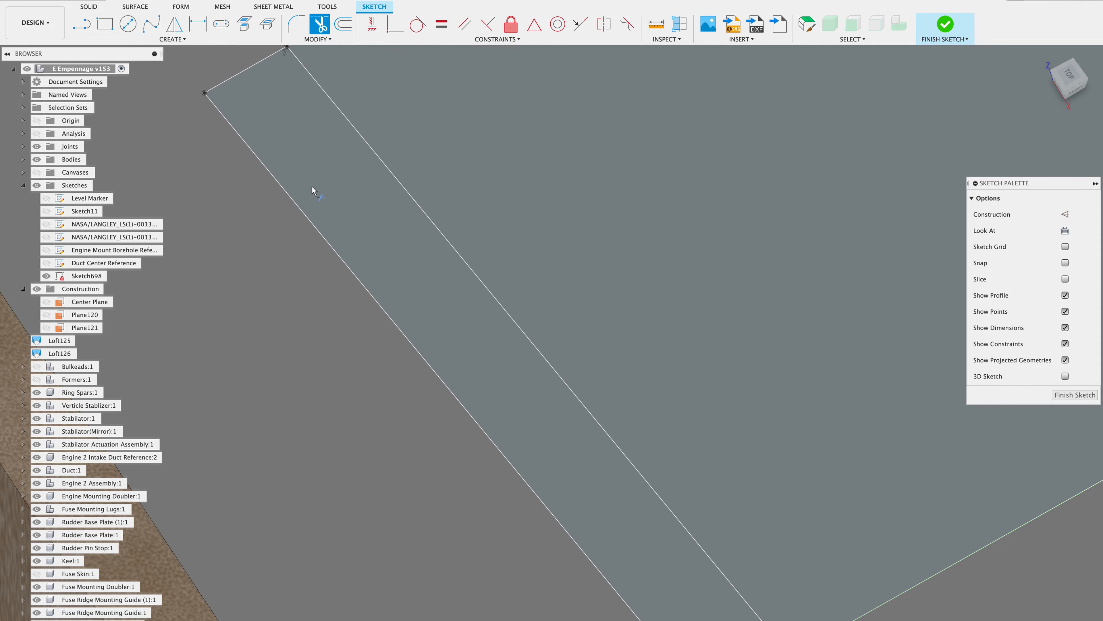
click(83, 24)
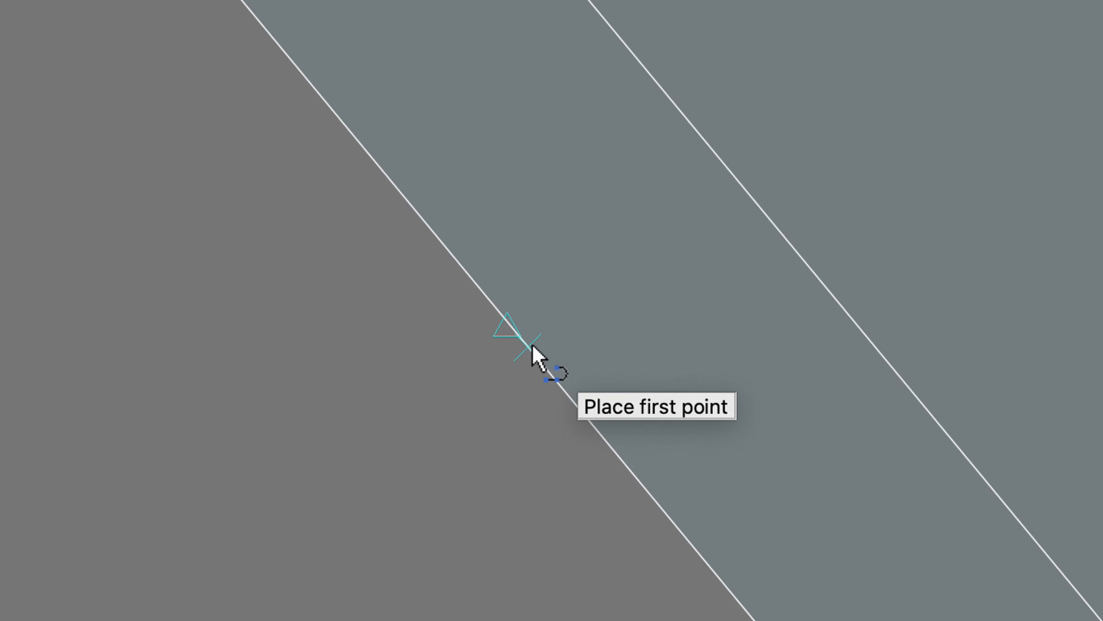
click(530, 347)
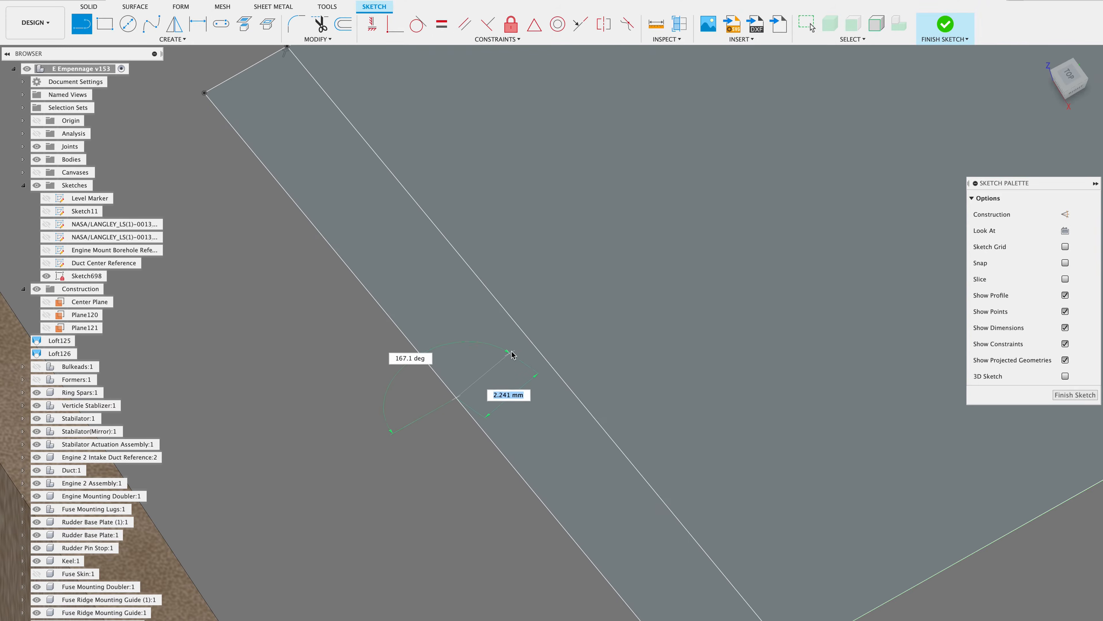
text(3)
key(Tab)
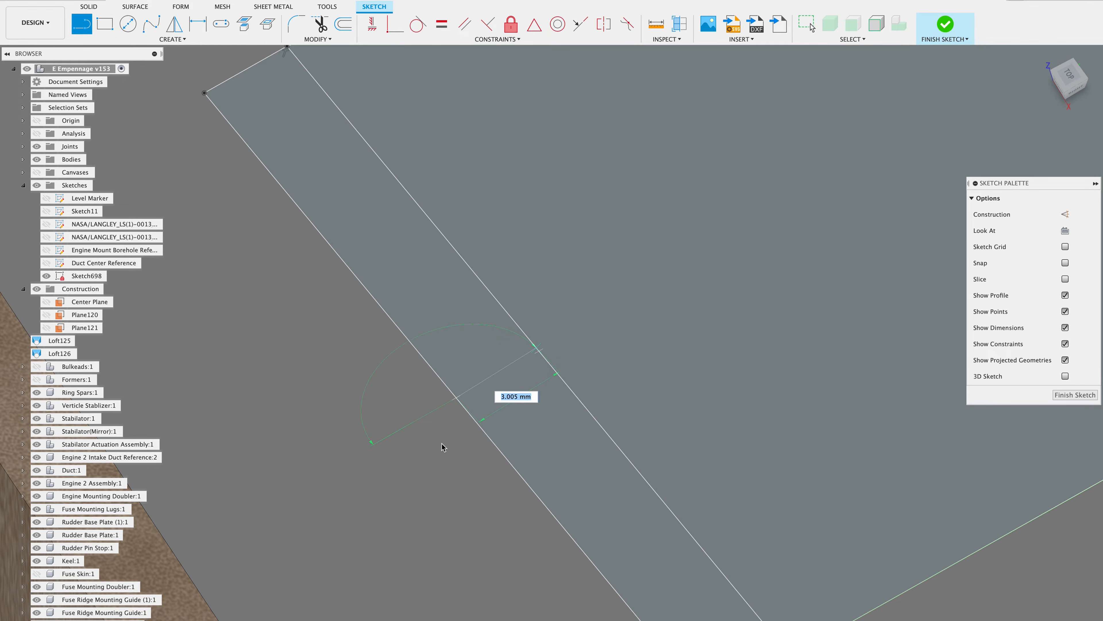
key(Escape)
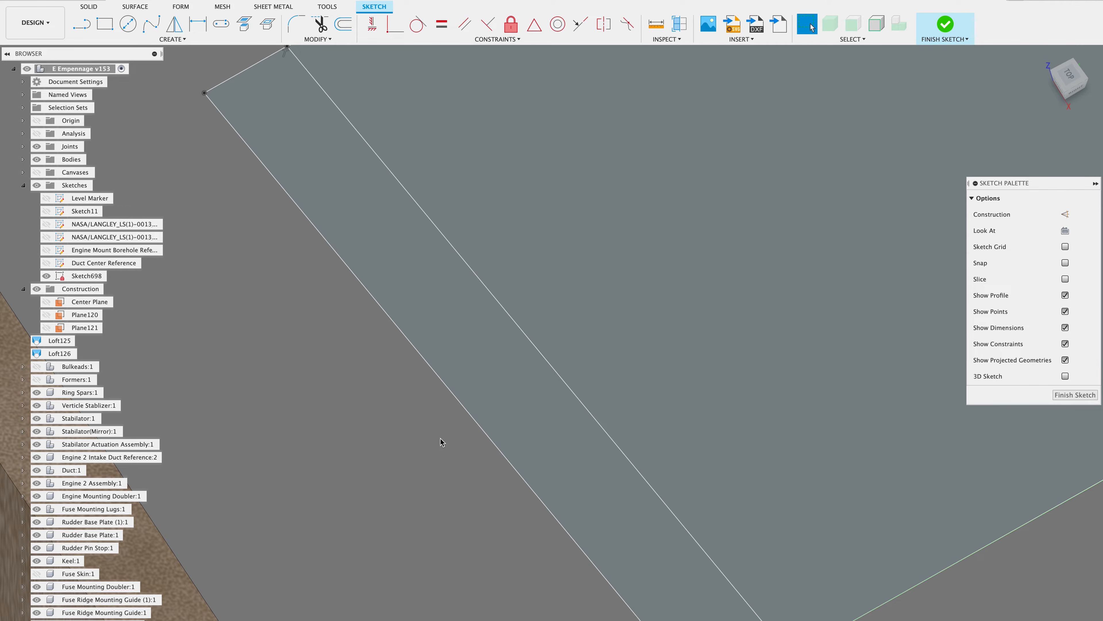
Draw a line joining the midpoints of the two cross lines at the outline's wide end
scroll(441, 438, down, 3)
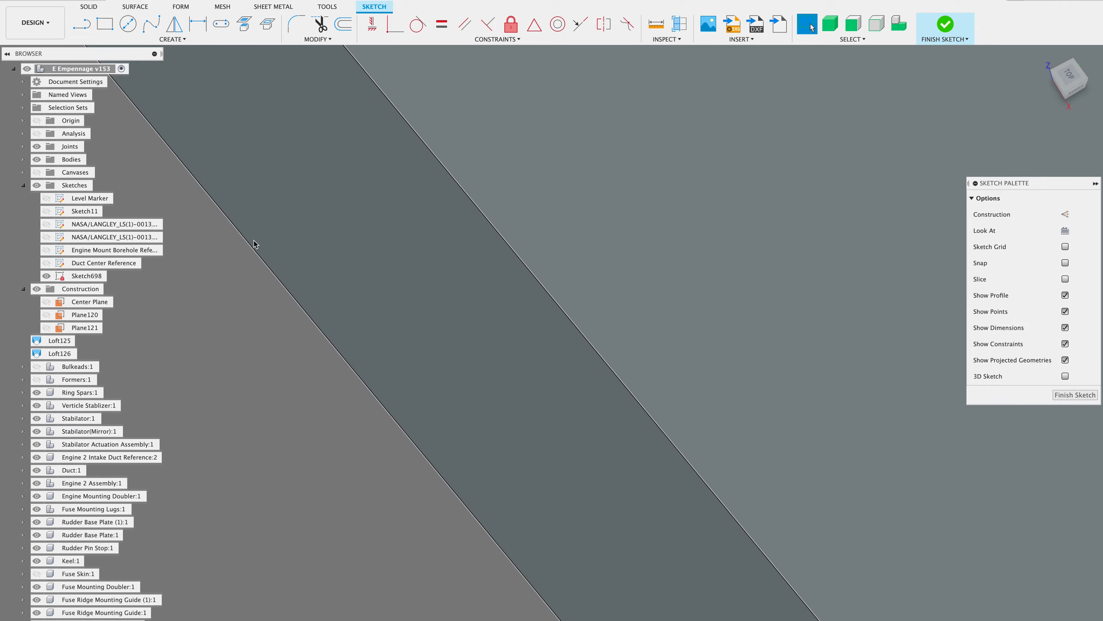
click(86, 30)
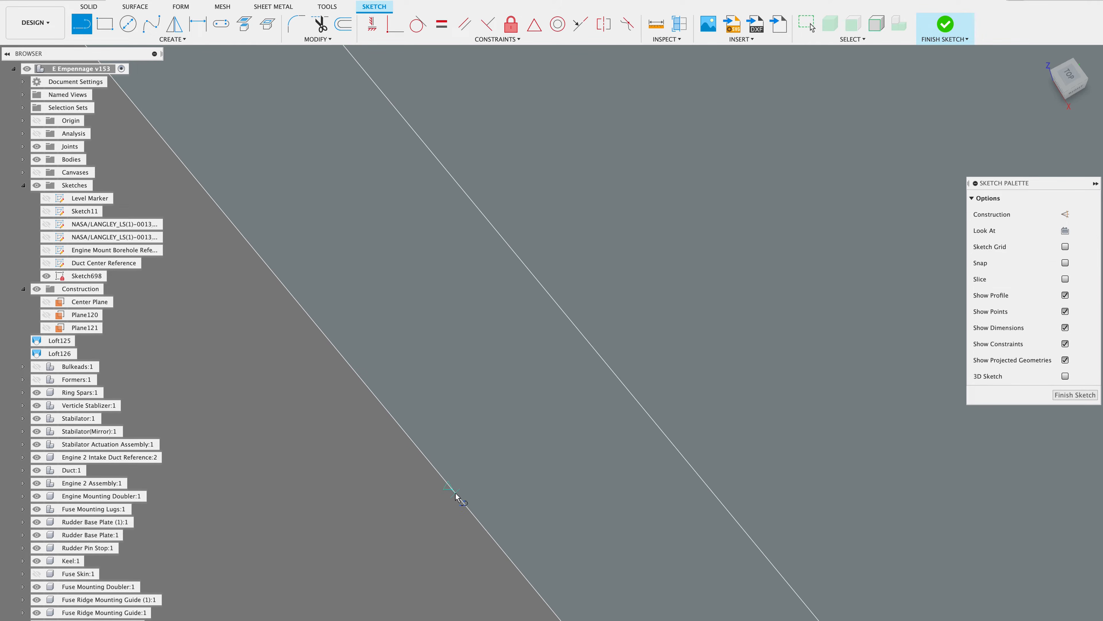
drag(455, 495, 632, 398)
scroll(671, 386, down, 5)
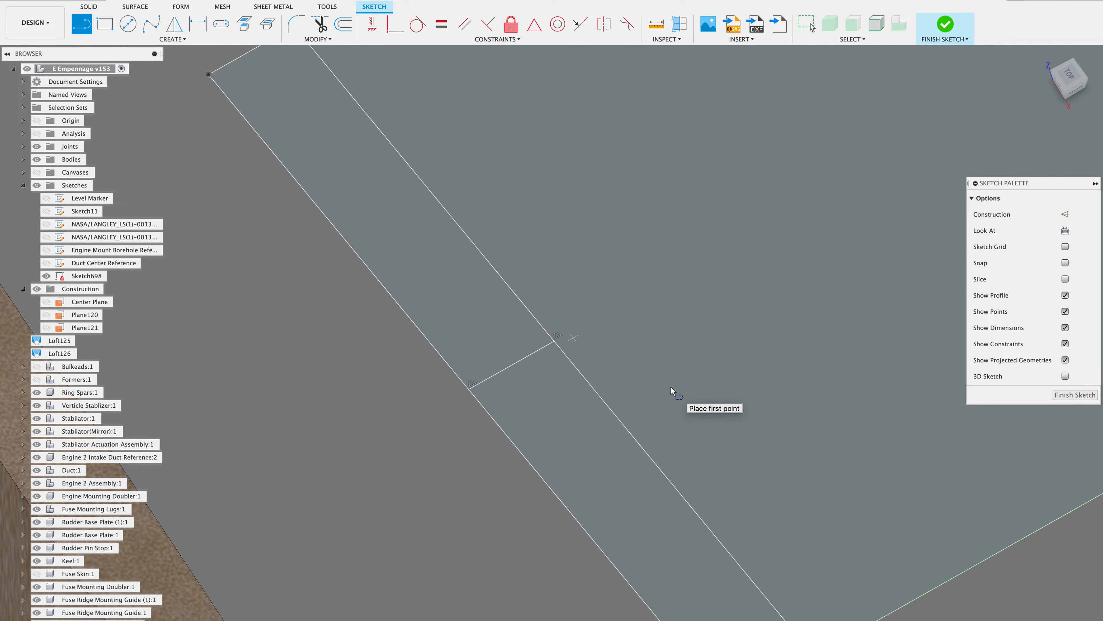
scroll(671, 386, up, 3)
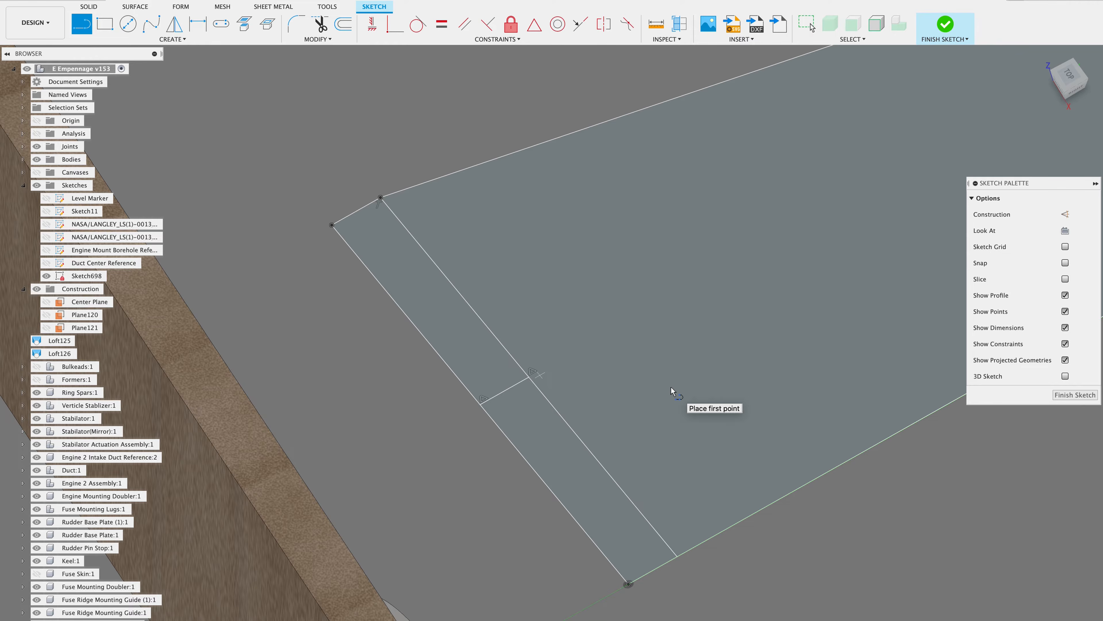
key(Escape)
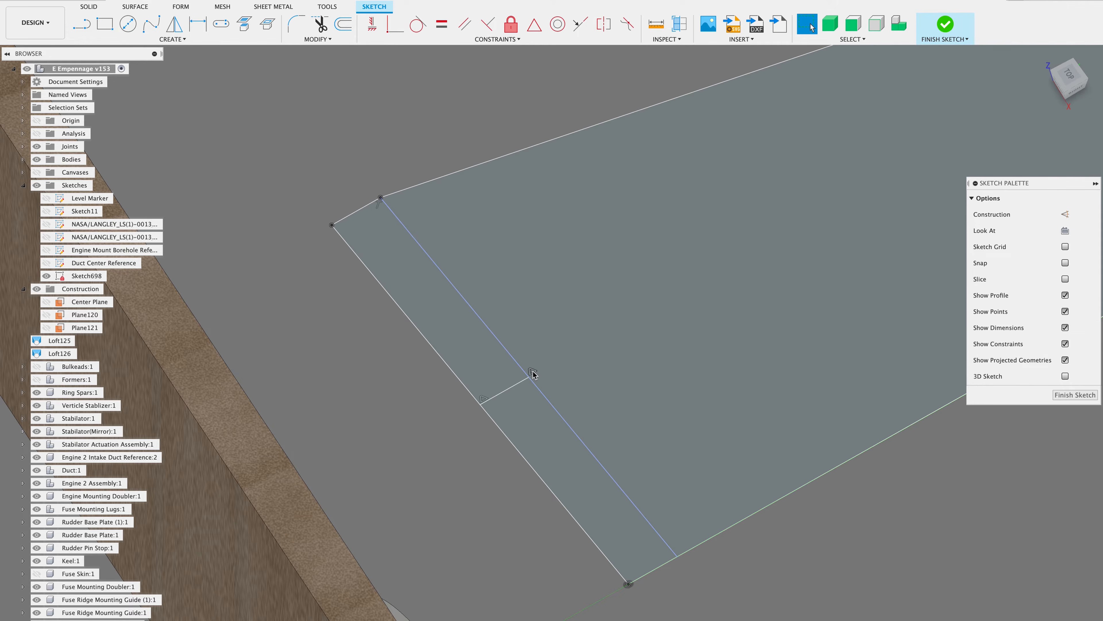
Delete the midpoint constraint from the connecting line's end on the second cross line, and make the line parallel to the short inner edge
scroll(532, 373, up, 4)
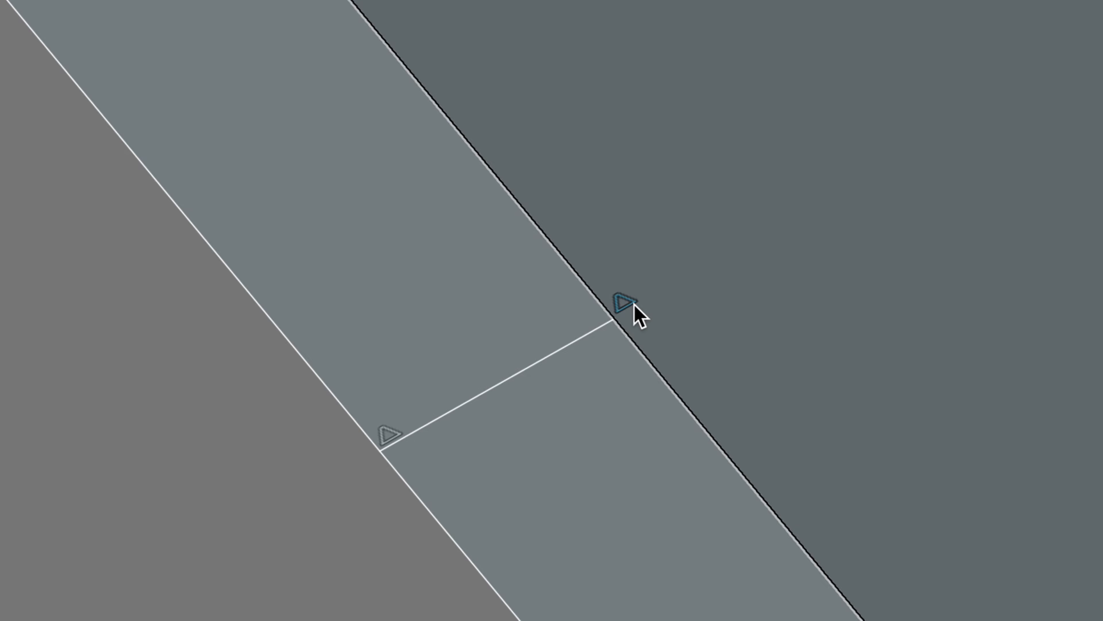
key(Delete)
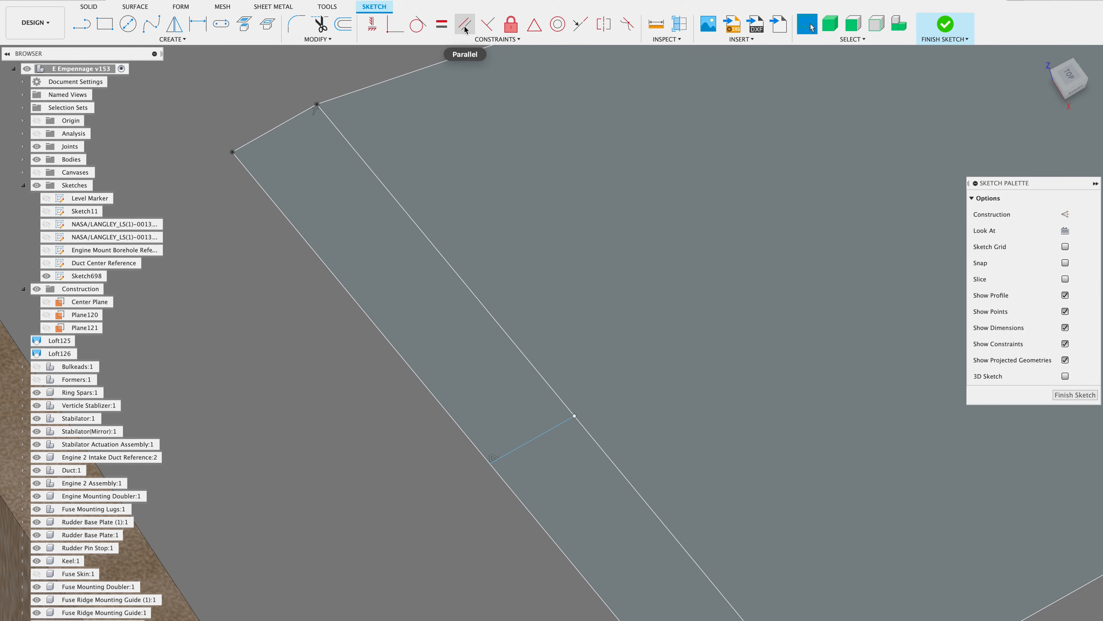
click(464, 27)
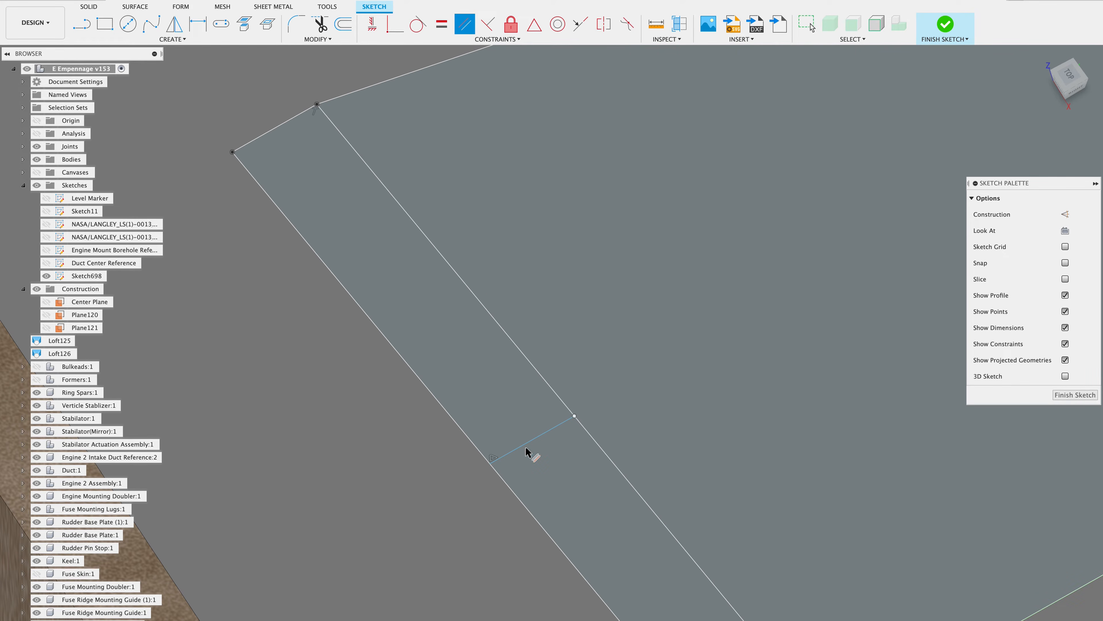
click(534, 444)
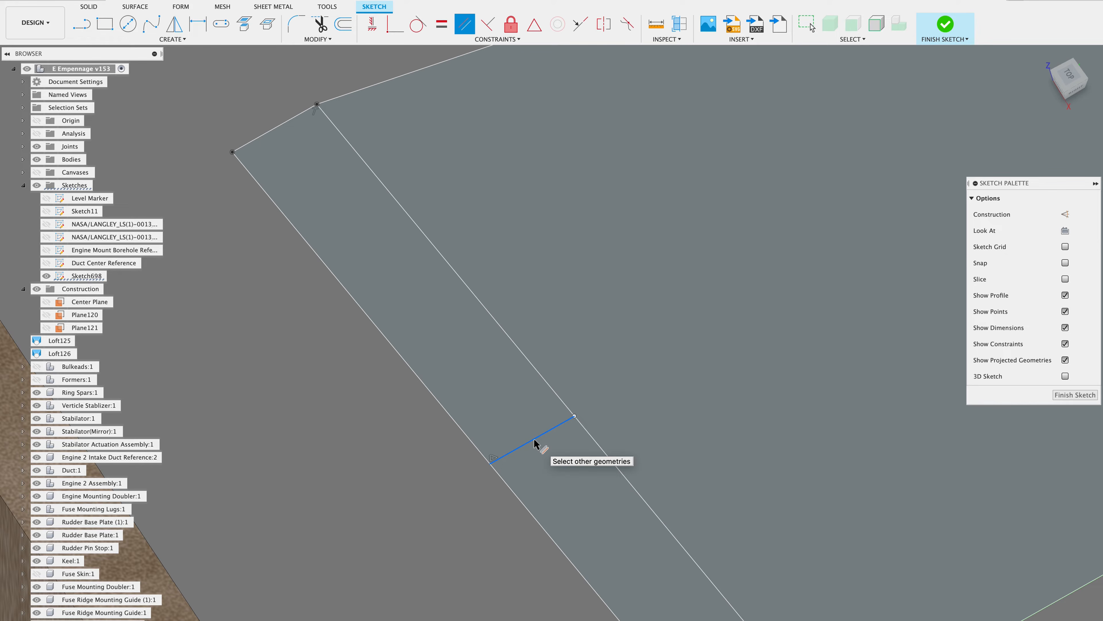
click(286, 123)
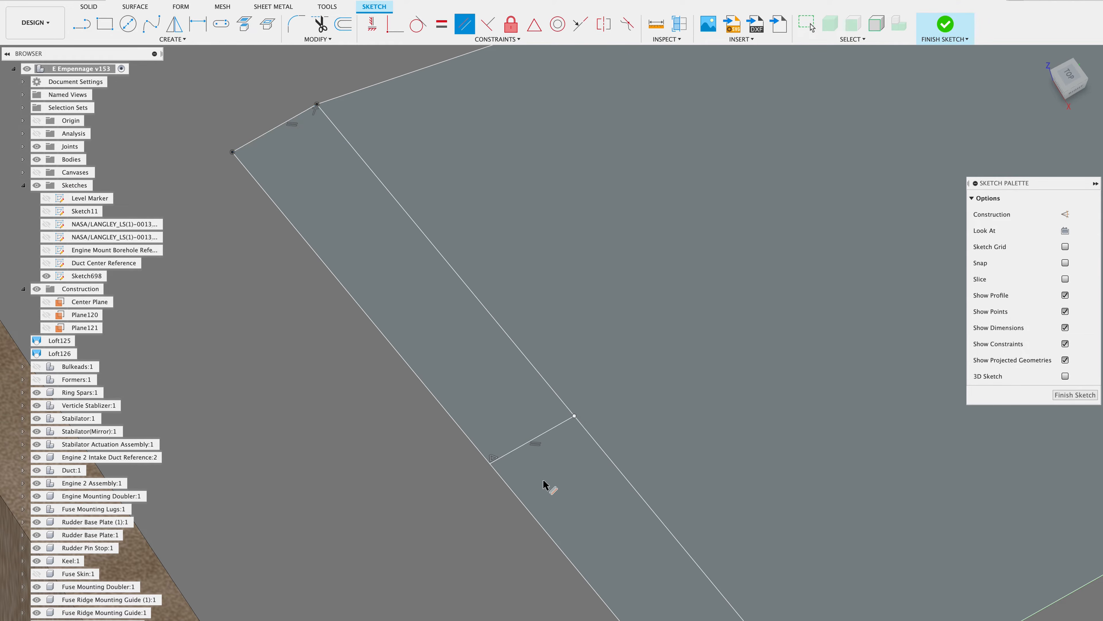
scroll(543, 483, up, 3)
scroll(545, 484, up, 2)
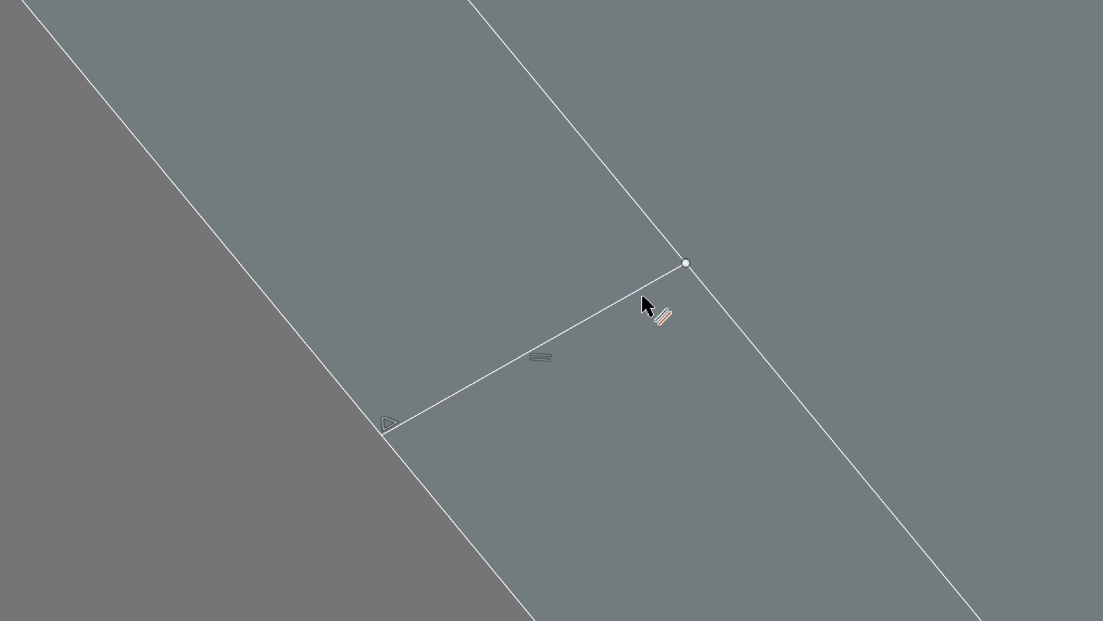
scroll(593, 318, down, 4)
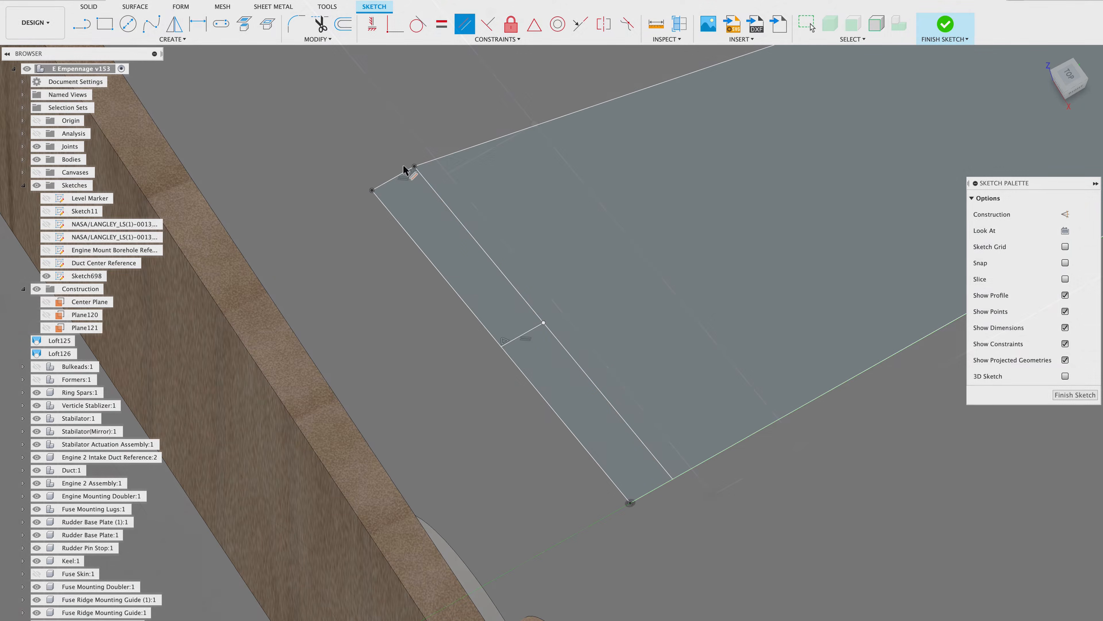
click(405, 170)
scroll(448, 205, down, 4)
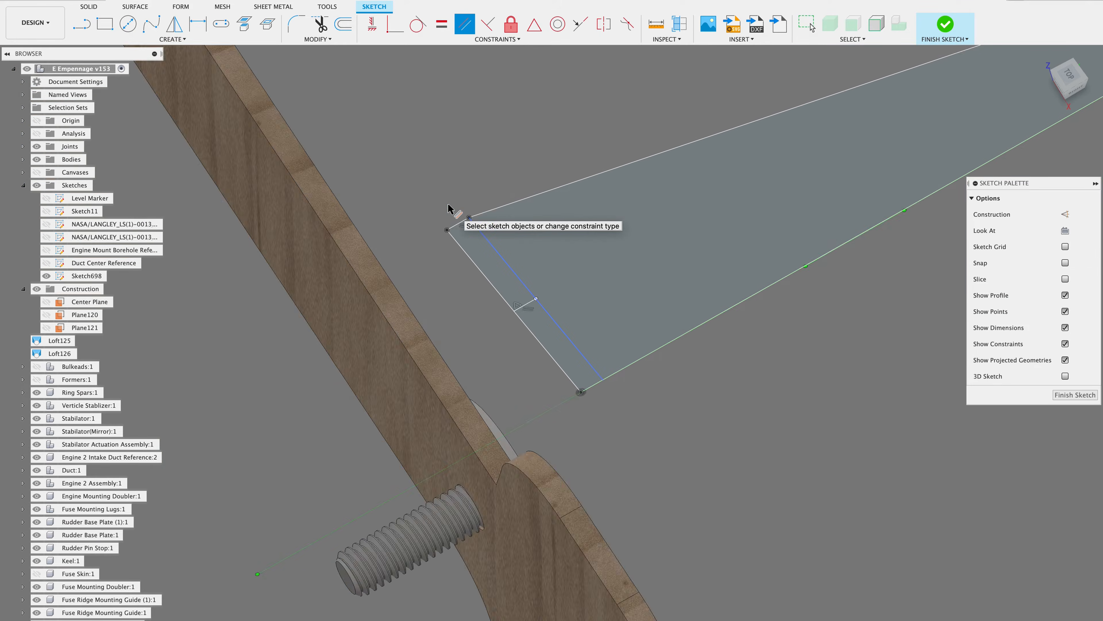
Connect the midpoints of the next pair of cross lines with a line about 3 mm long, and remove its far end's midpoint constraint
scroll(448, 209, right, 5)
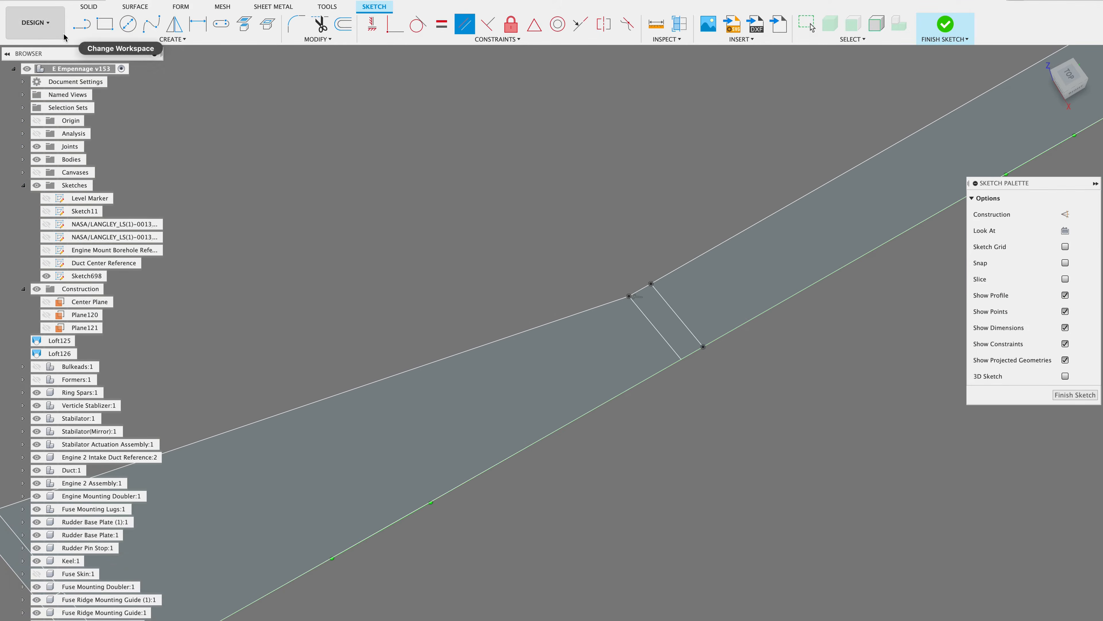
click(81, 26)
scroll(626, 413, up, 5)
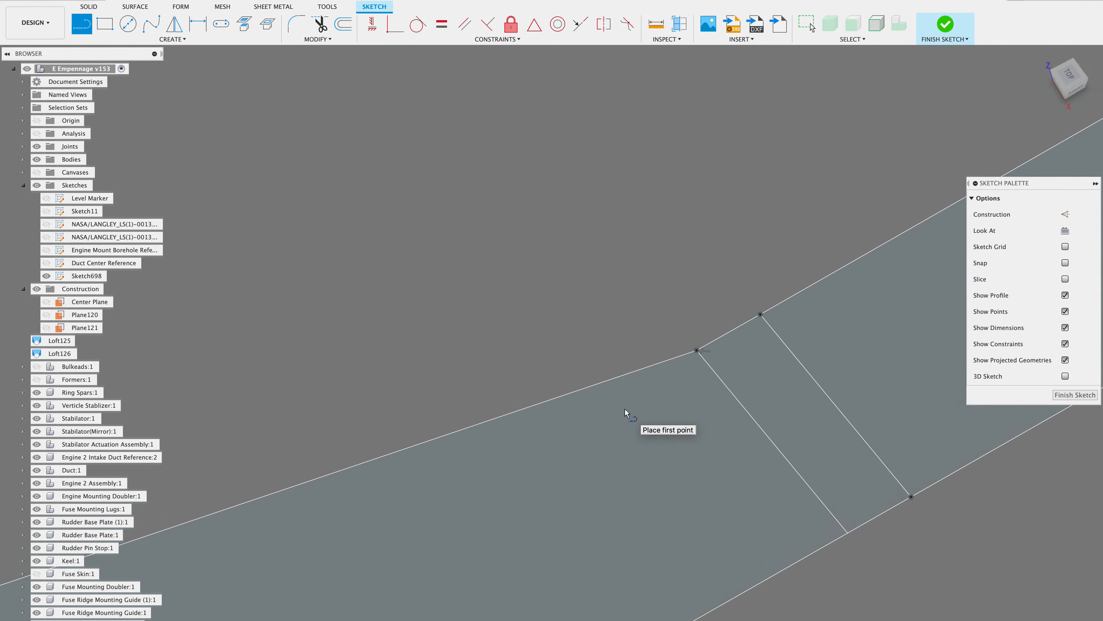
scroll(626, 413, up, 3)
scroll(626, 411, right, 3)
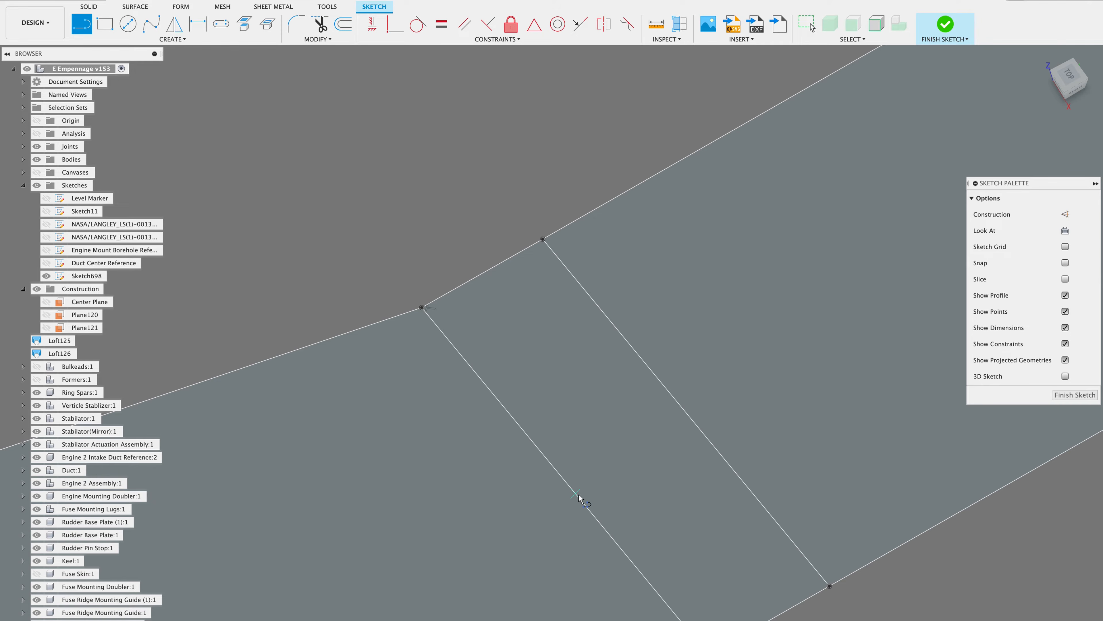
click(565, 480)
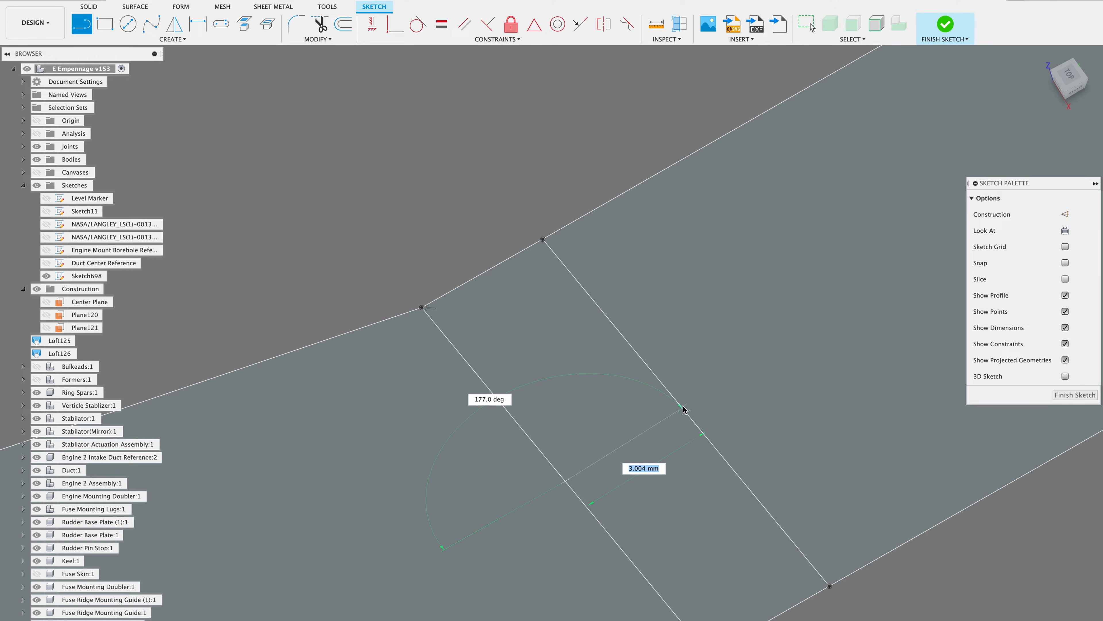
double_click(687, 414)
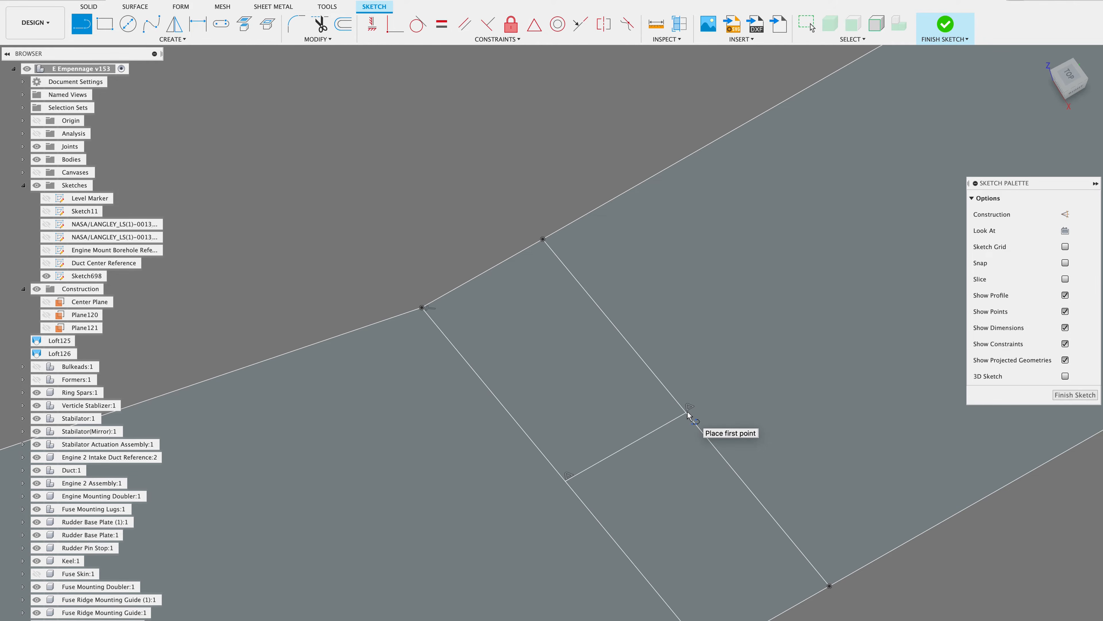
key(Escape)
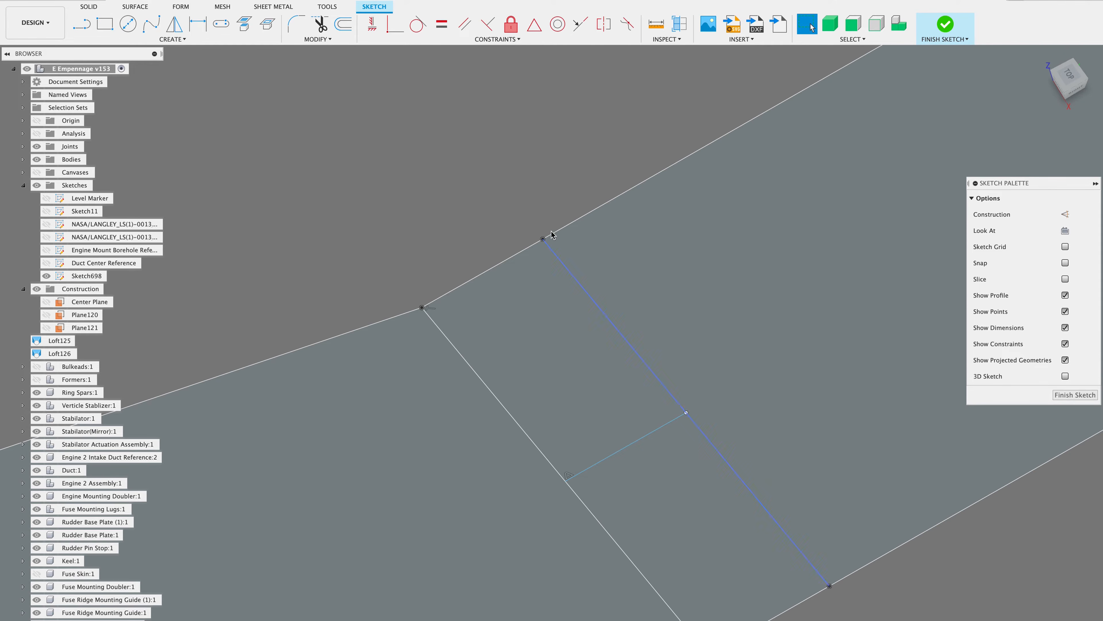
Make the connecting line between the second pair of cross lines parallel to the short inner edge joining that pair
click(465, 24)
scroll(709, 532, down, 3)
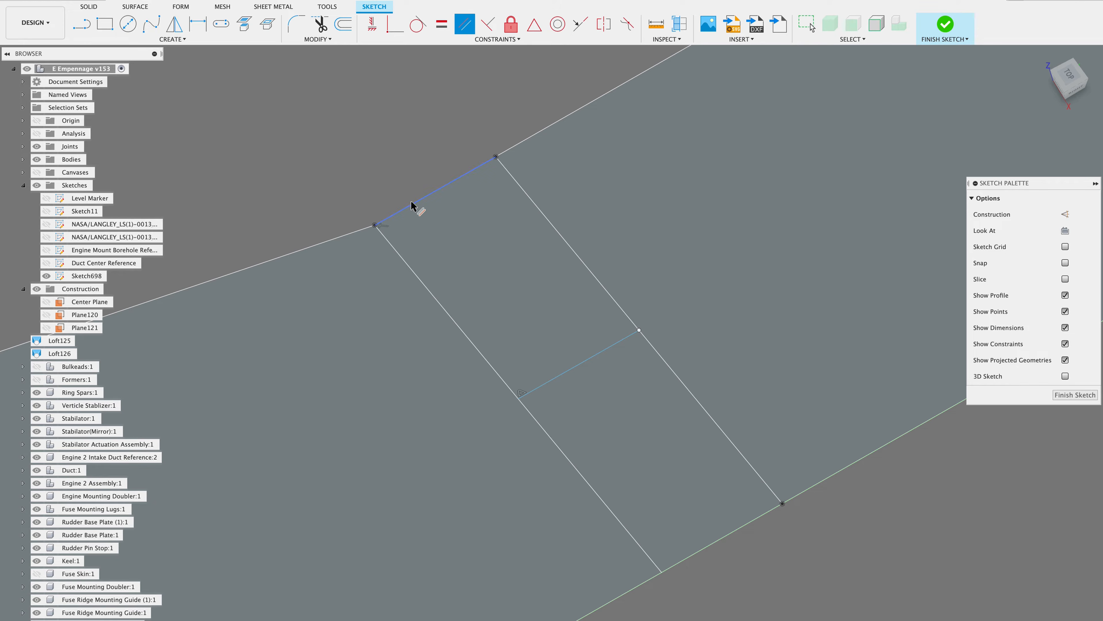
click(437, 194)
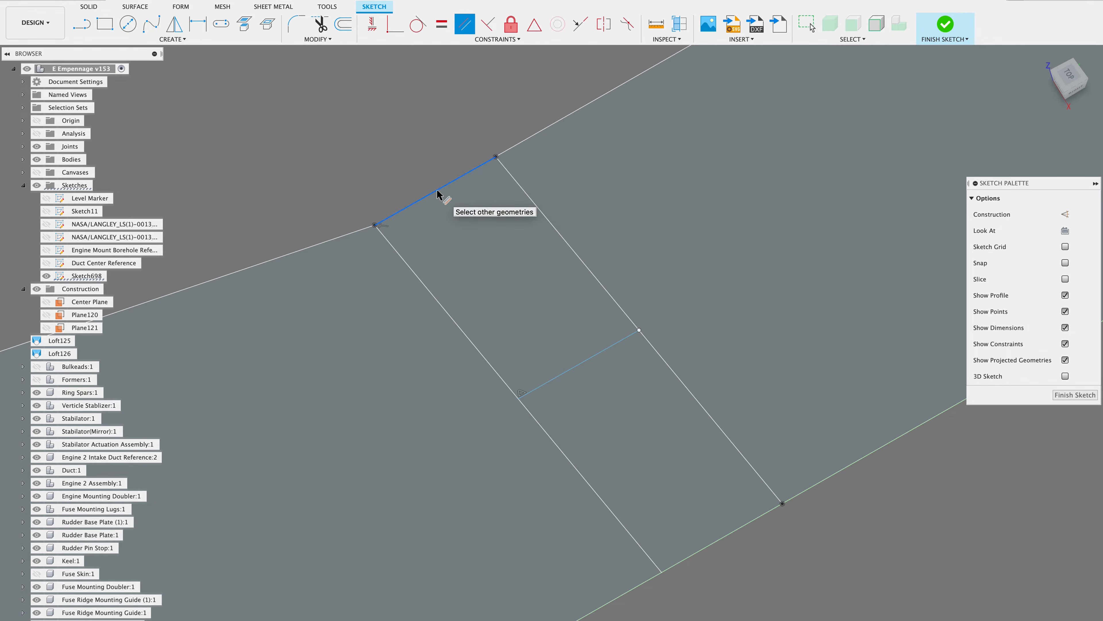
click(438, 195)
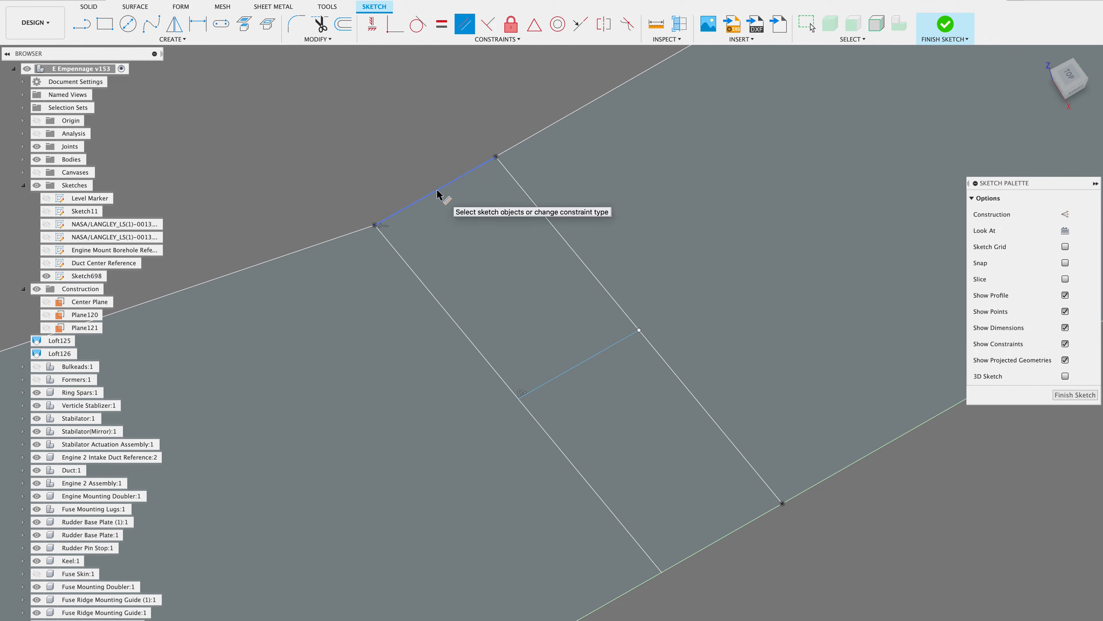
click(581, 361)
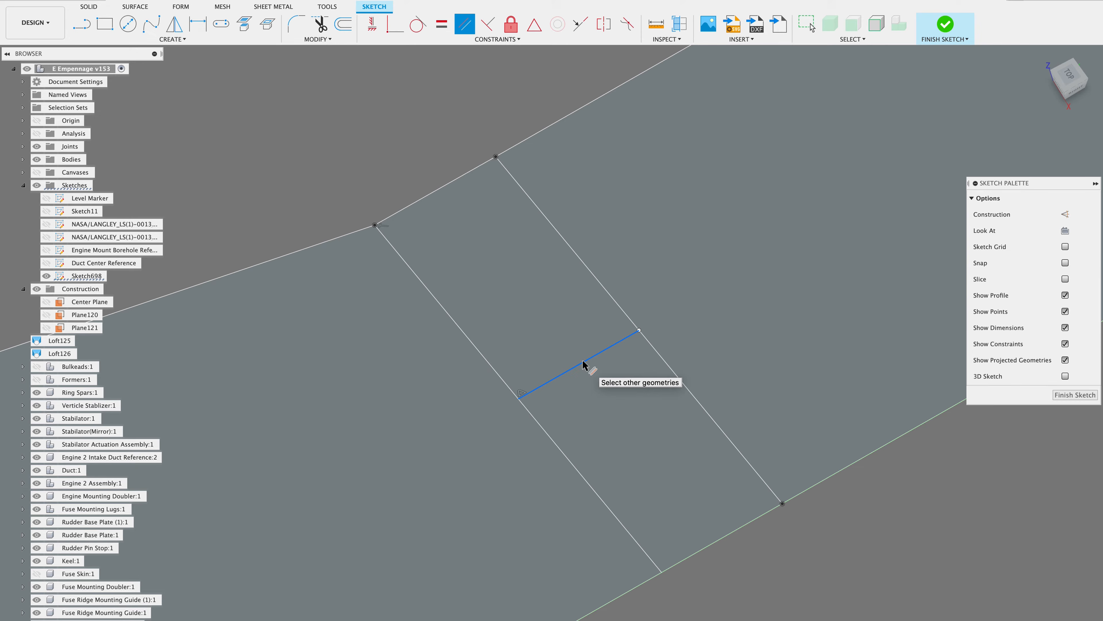
click(440, 190)
scroll(598, 267, down, 5)
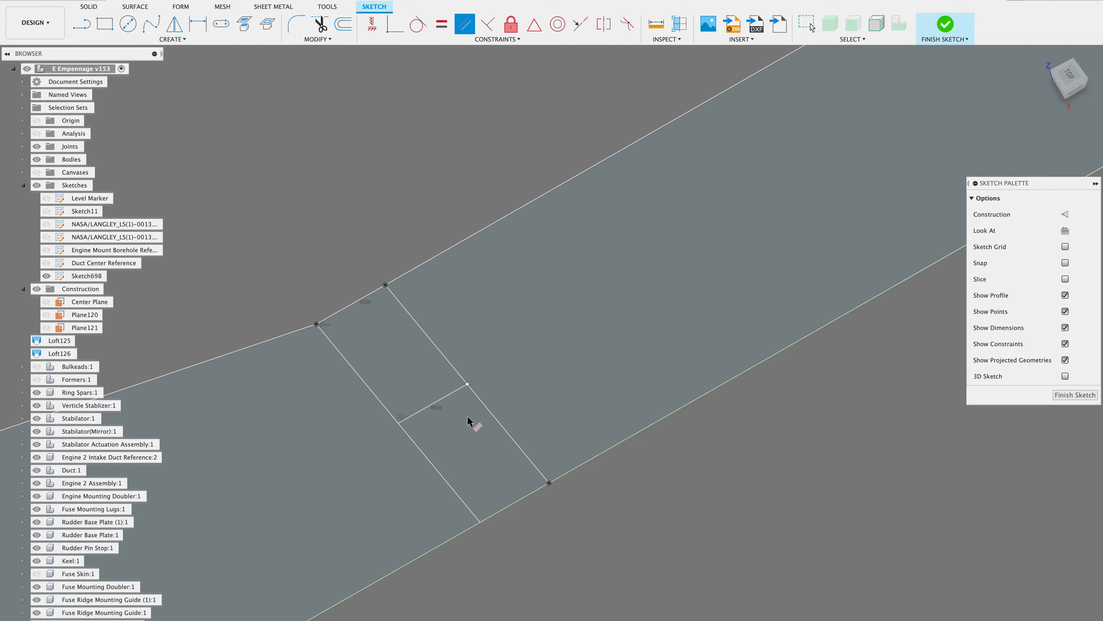
scroll(528, 374, down, 3)
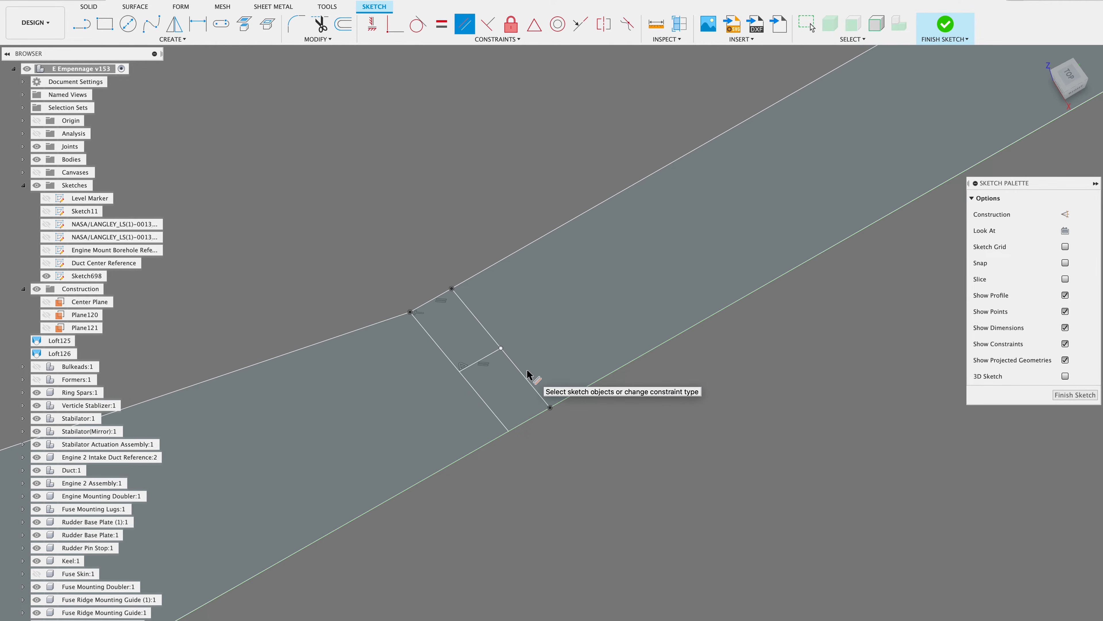
scroll(631, 280, down, 2)
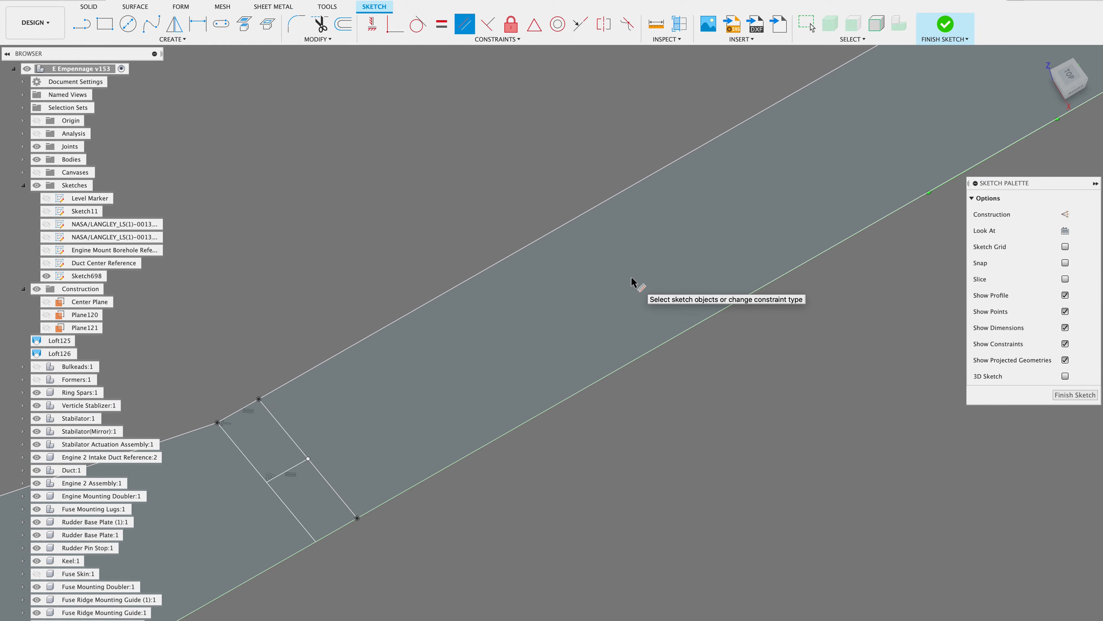
scroll(631, 281, down, 5)
scroll(631, 281, left, 5)
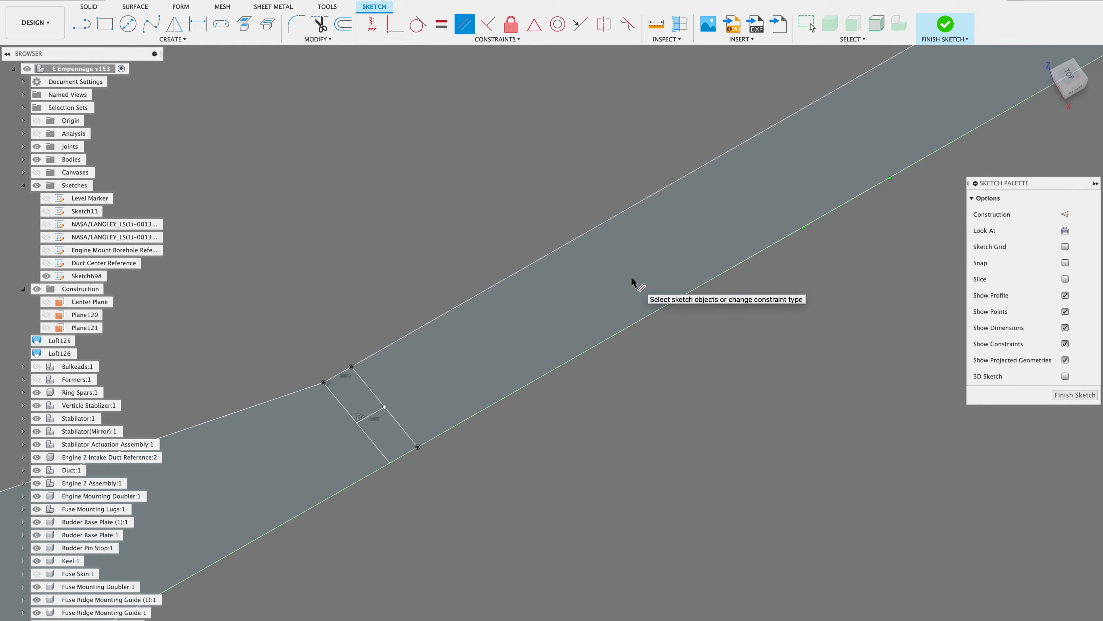
Connect the midpoints of the third pair of cross lines with a line, and remove the midpoint constraint at its far end
scroll(631, 281, up, 6)
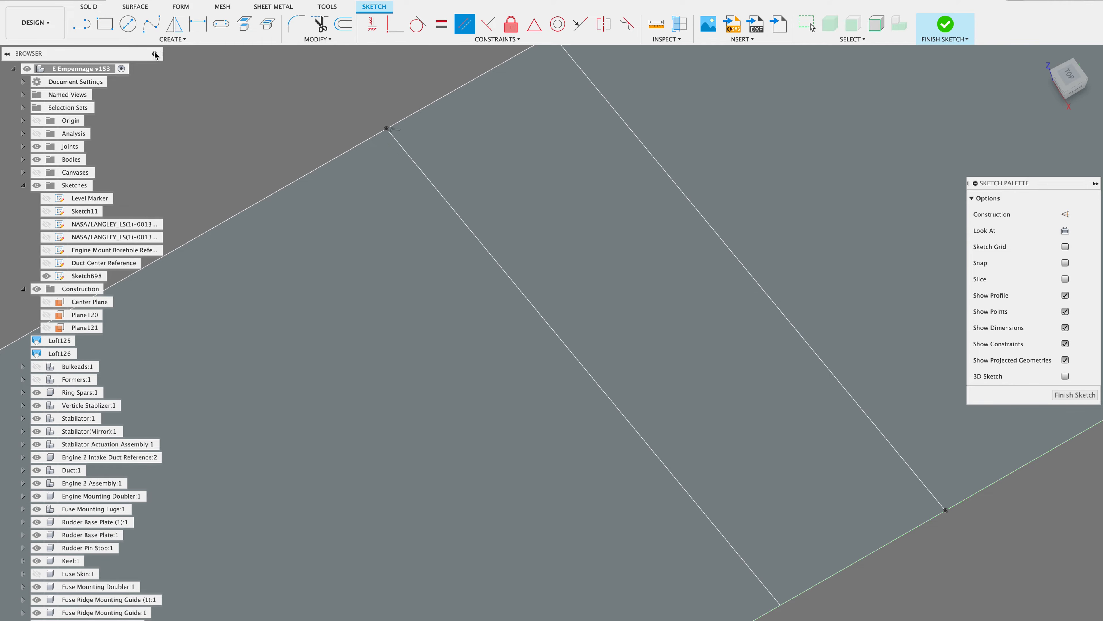
key(l)
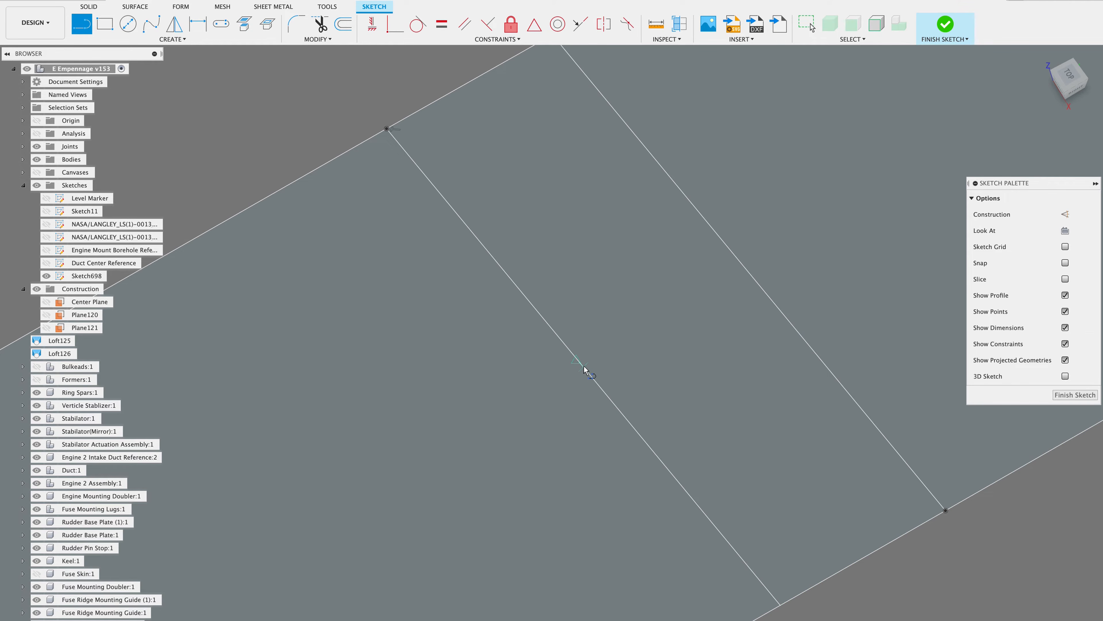
drag(584, 370, 749, 273)
key(Escape)
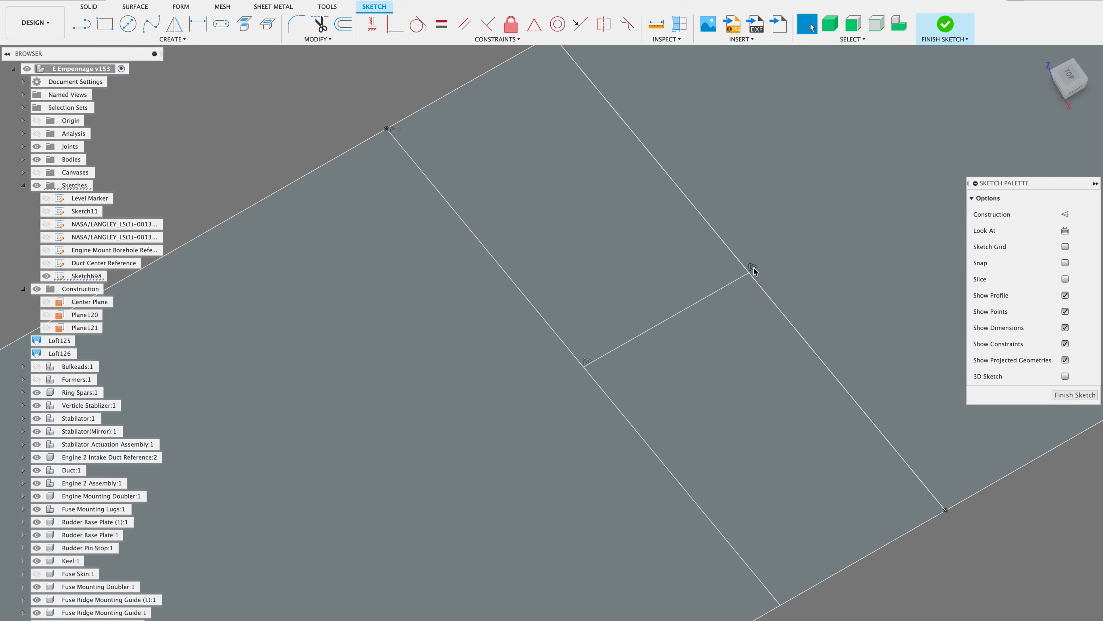
click(750, 273)
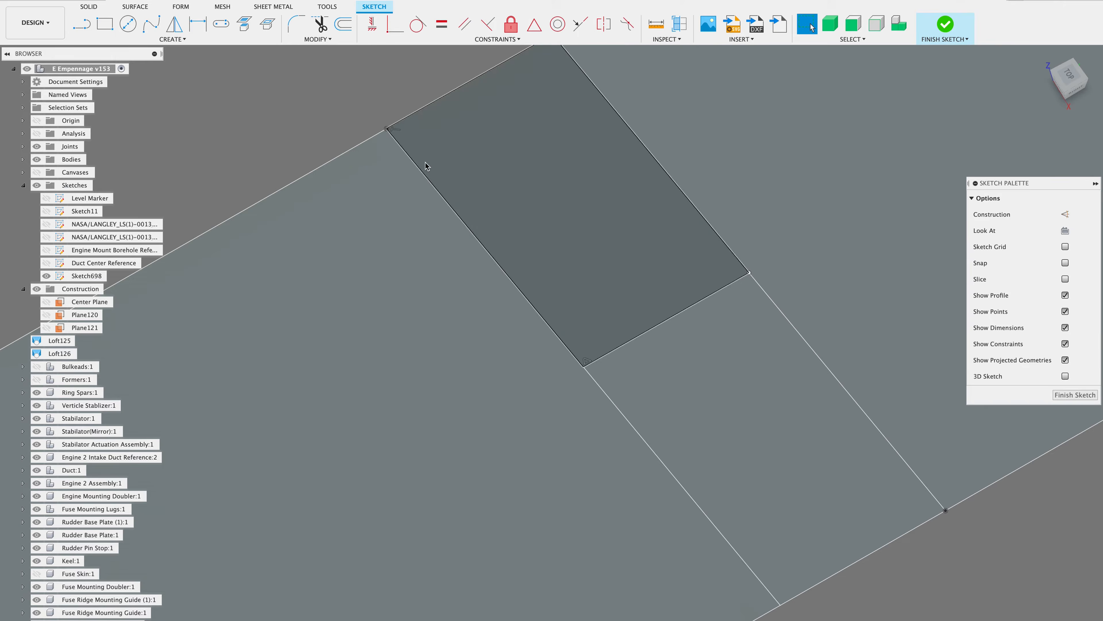
Make the connecting line between the third pair of cross lines parallel to the short inner edge joining that pair
click(464, 27)
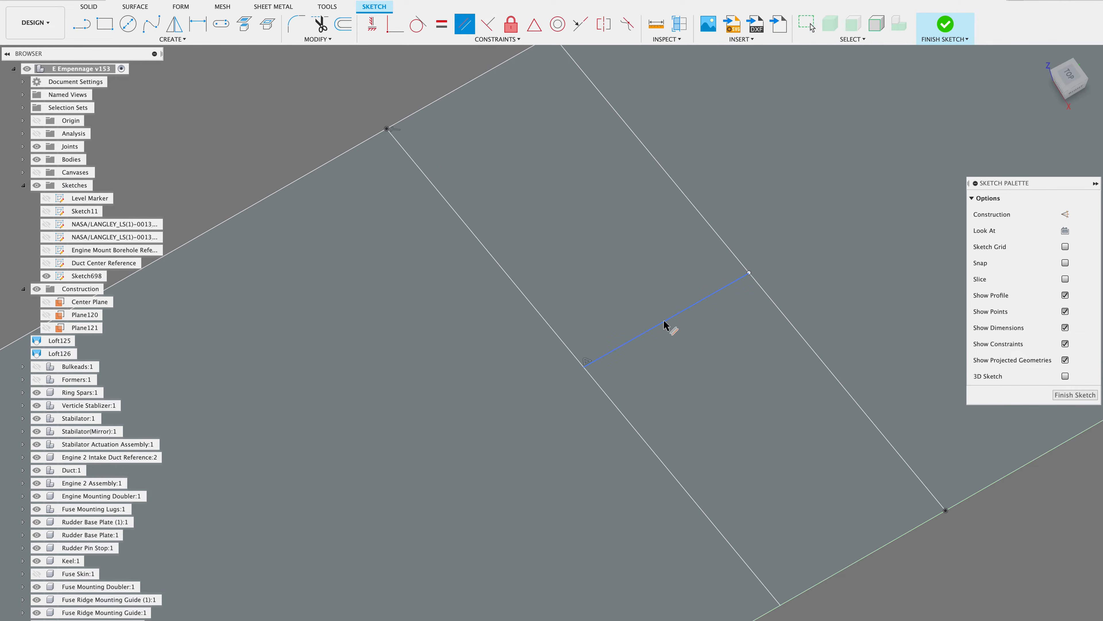
click(456, 90)
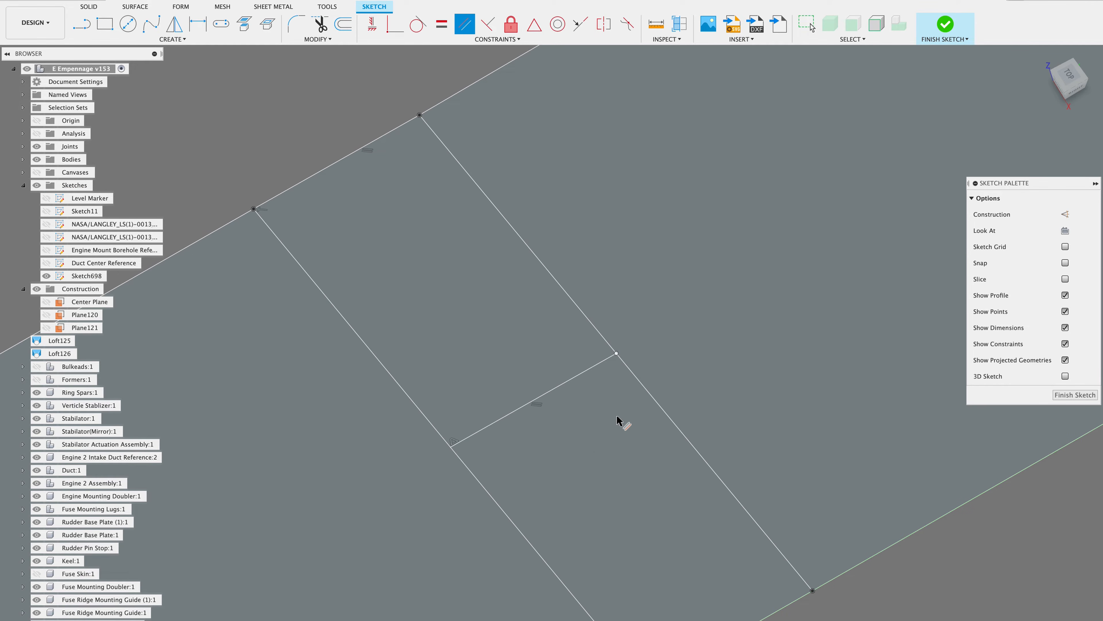
scroll(619, 422, down, 4)
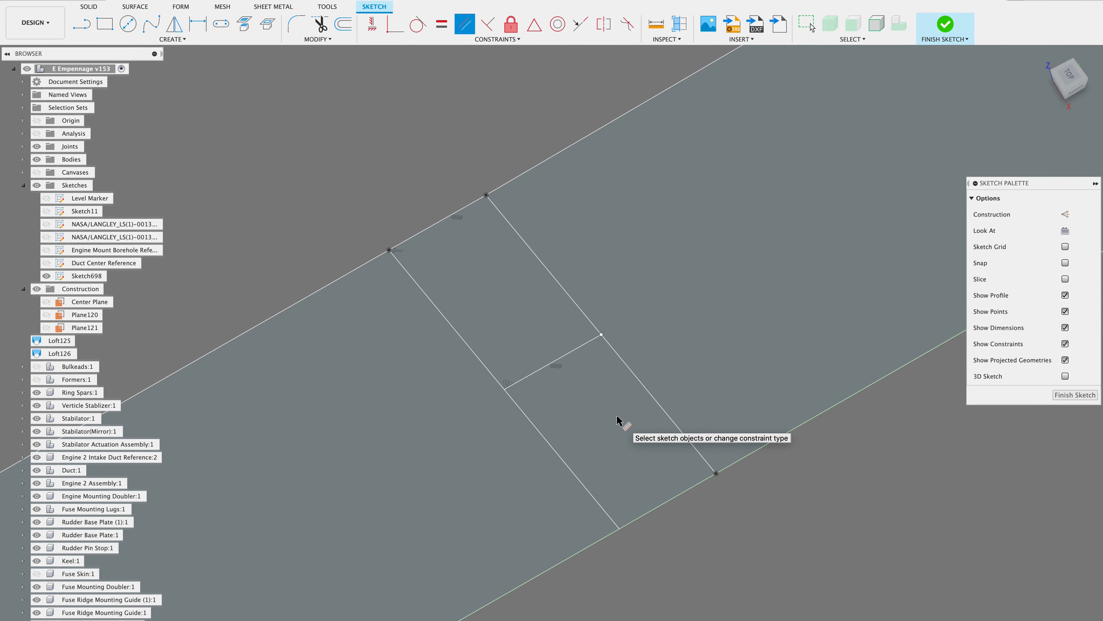
Draw a line about 3 mm long from the midpoint of the fourth pair's first cross line to its second cross line
scroll(708, 365, right, 10)
scroll(707, 365, up, 5)
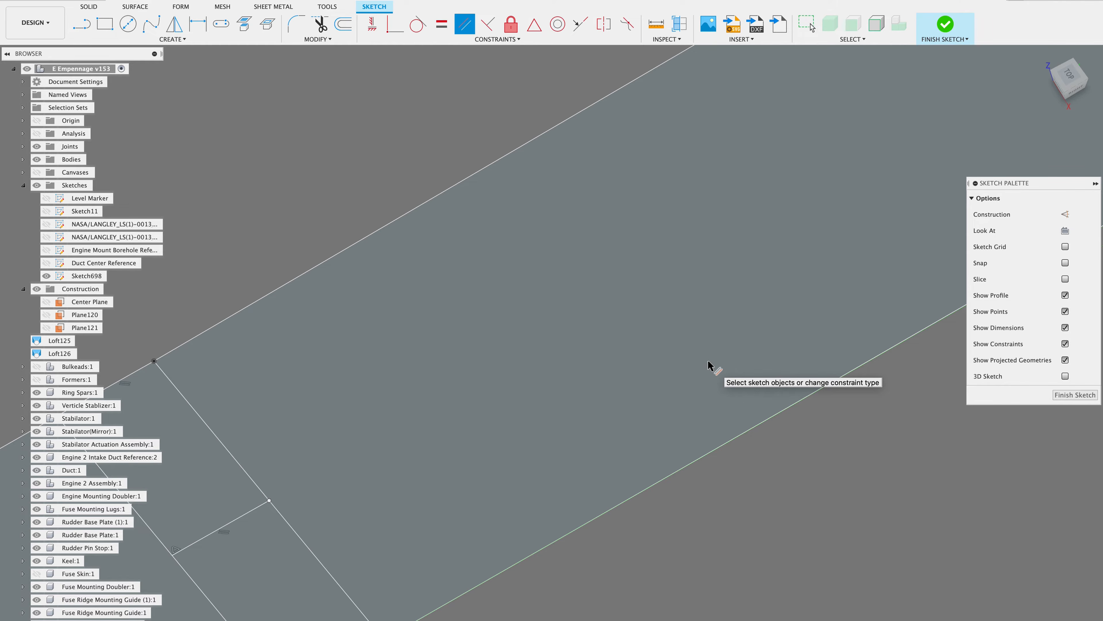
scroll(708, 365, up, 5)
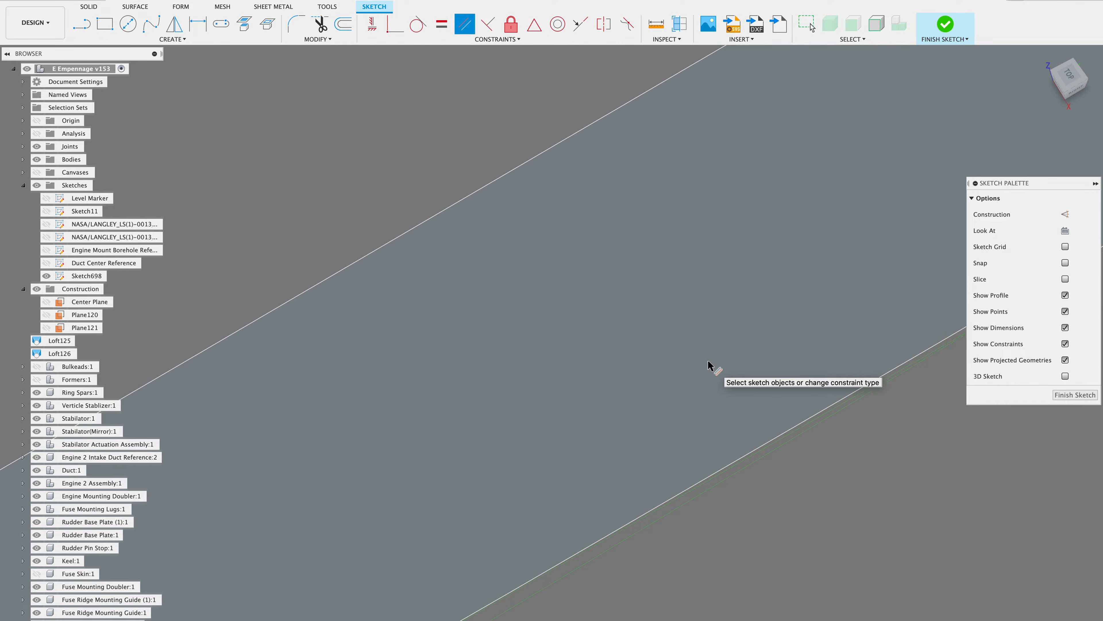
scroll(710, 367, up, 5)
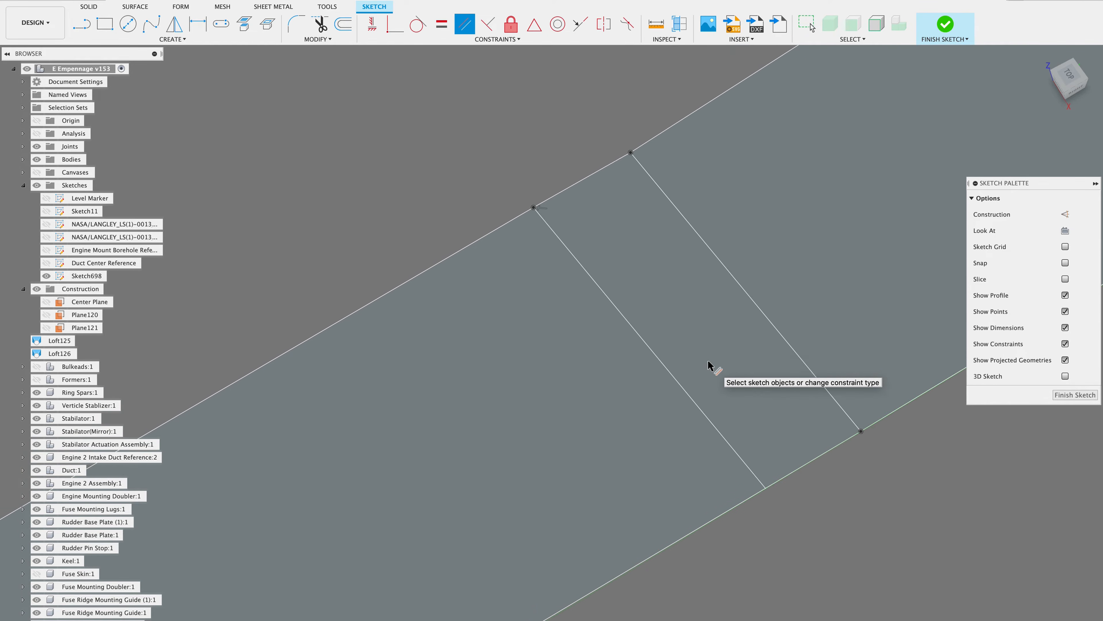
click(82, 27)
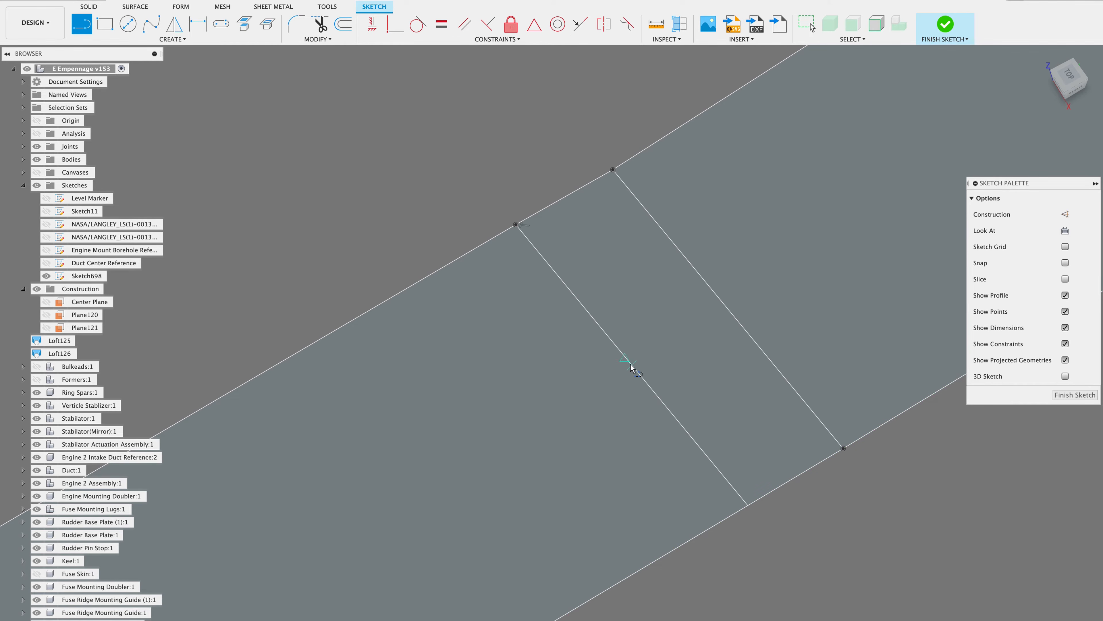
drag(629, 366, 725, 313)
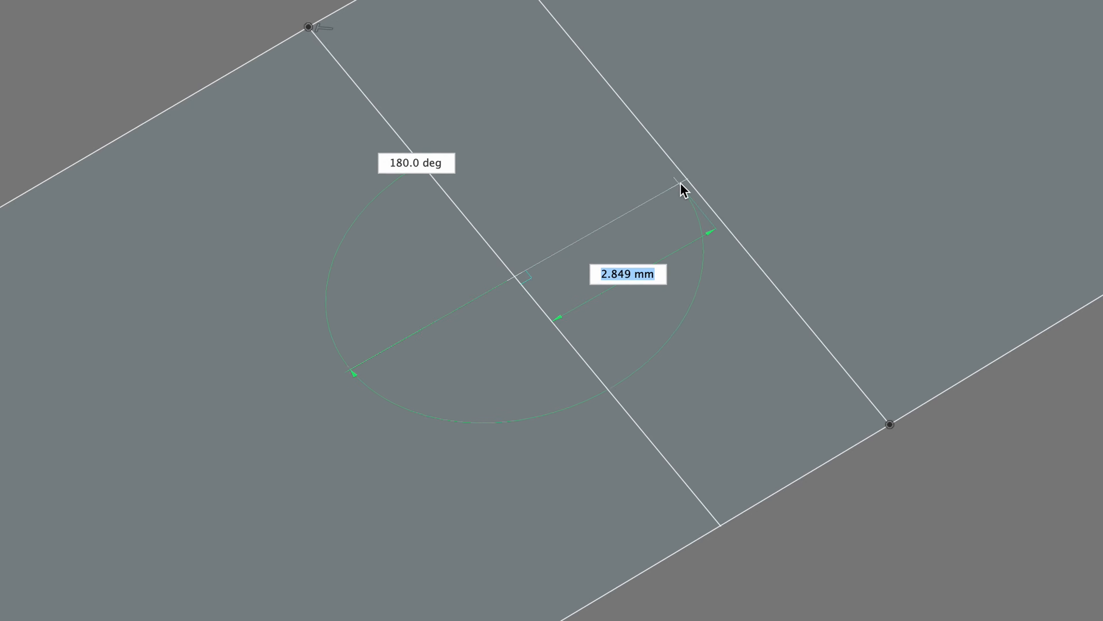
mouse_move(680, 184)
mouse_down()
mouse_move(896, 242)
mouse_move(887, 229)
mouse_up()
scroll(690, 183, up, 3)
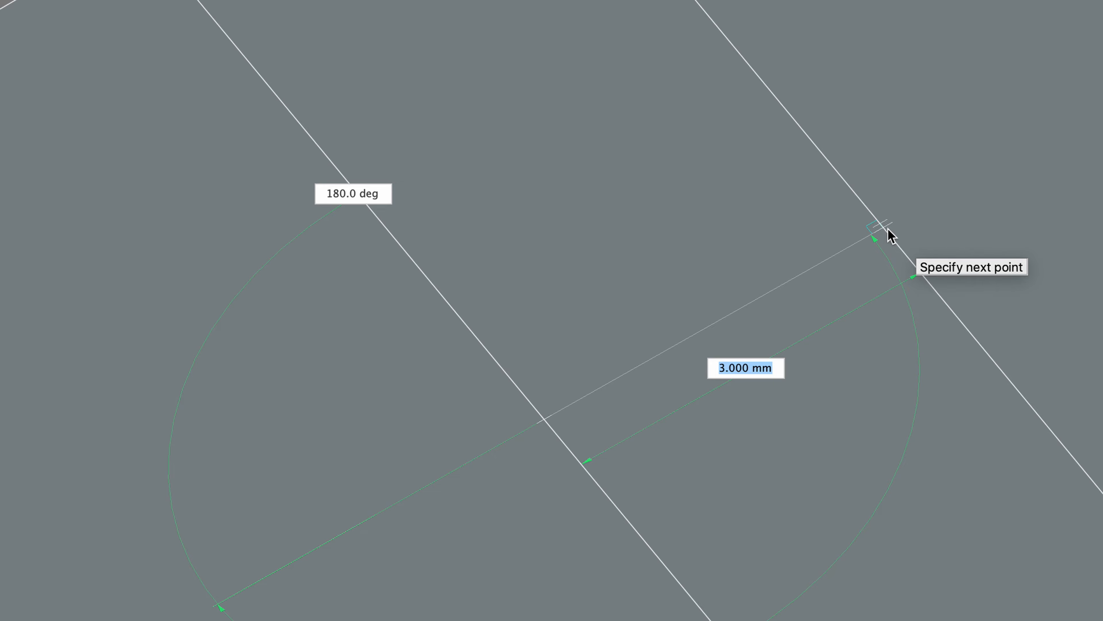
key(Escape)
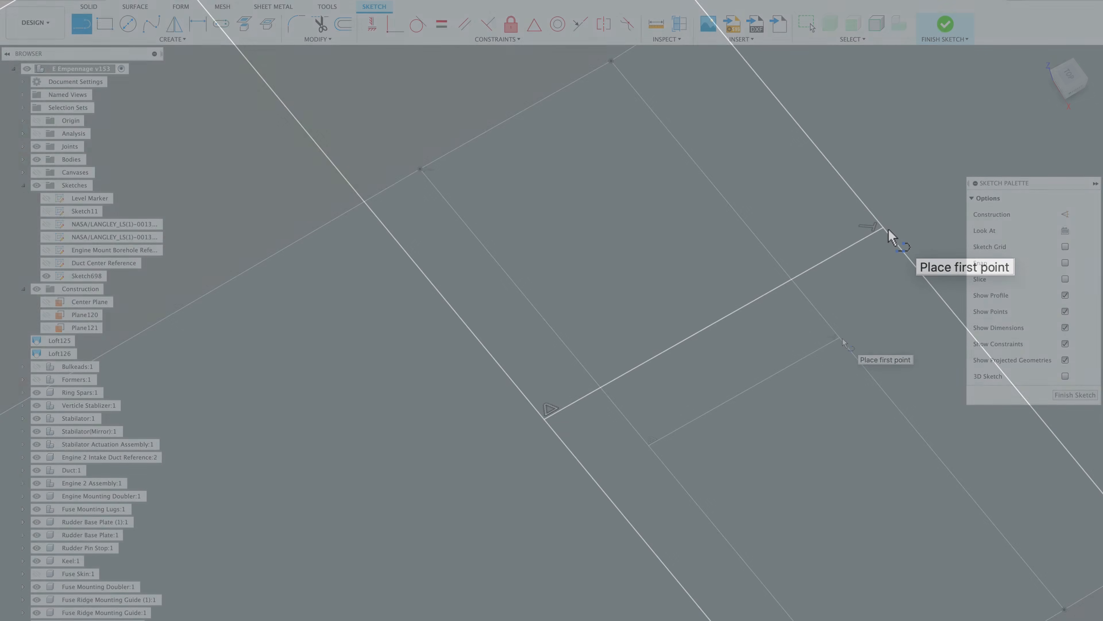
Draw a connecting line from the midpoint of the fifth pair's first cross line across to its second cross line
scroll(842, 338, down, 5)
scroll(842, 338, right, 10)
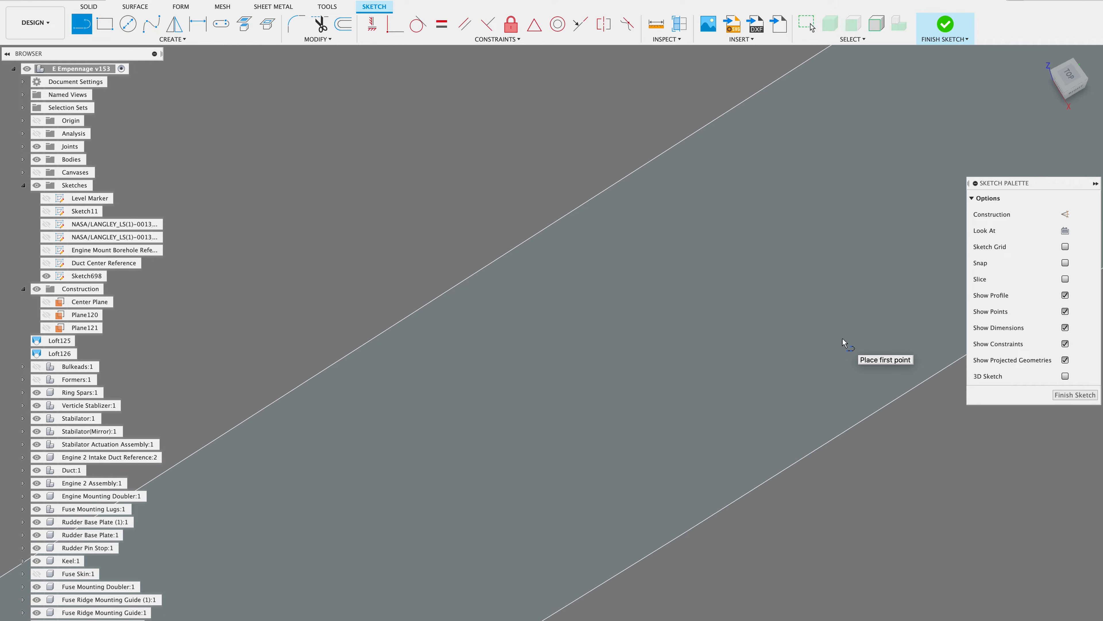
scroll(842, 337, right, 10)
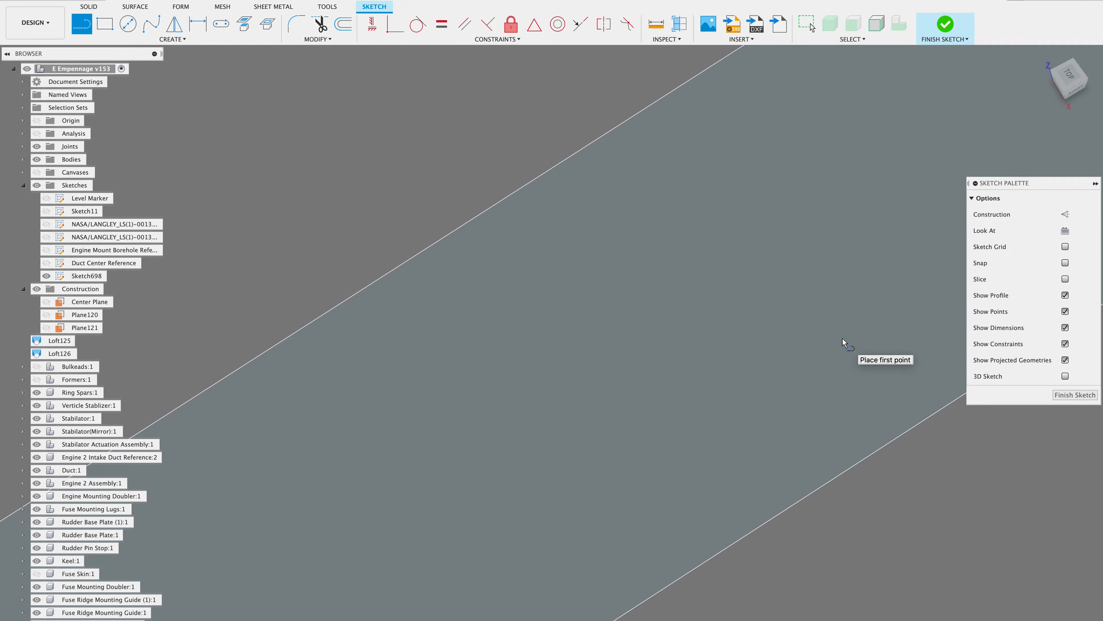
scroll(842, 337, right, 10)
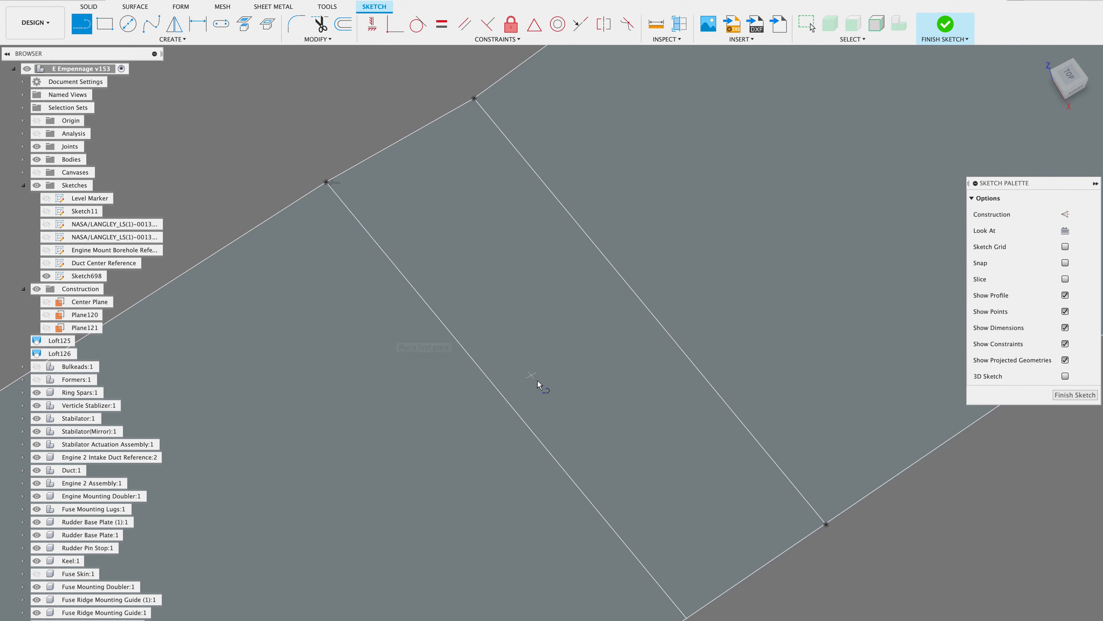
click(502, 399)
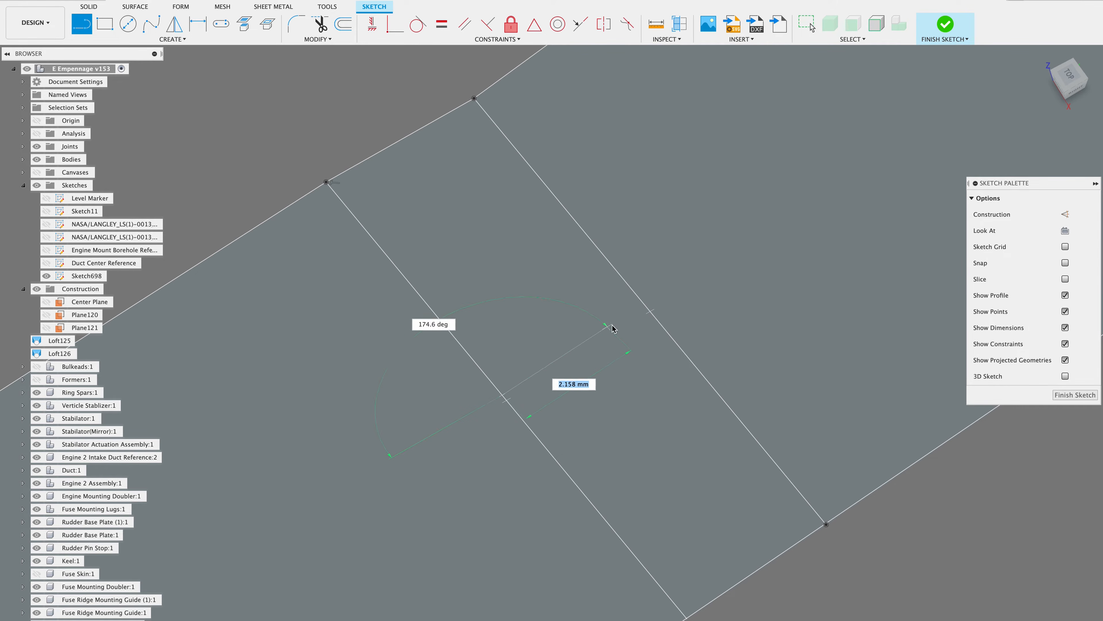
double_click(653, 314)
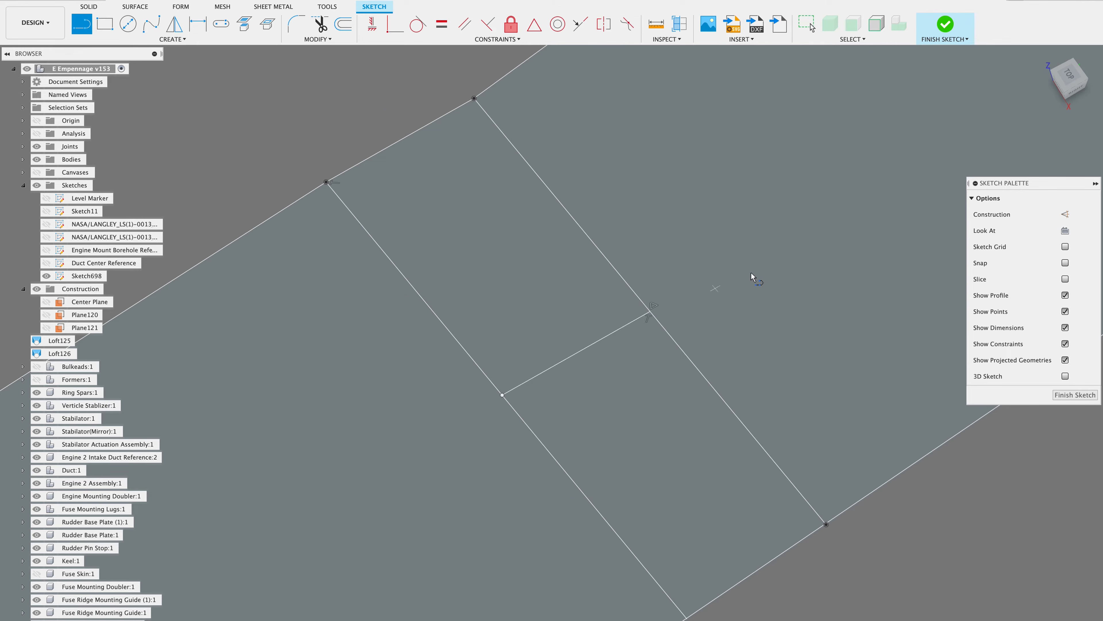
Draw a line about 3 mm long from the midpoint of the sixth pair's first cross line to its second cross line
scroll(764, 265, up, 3)
scroll(764, 265, up, 5)
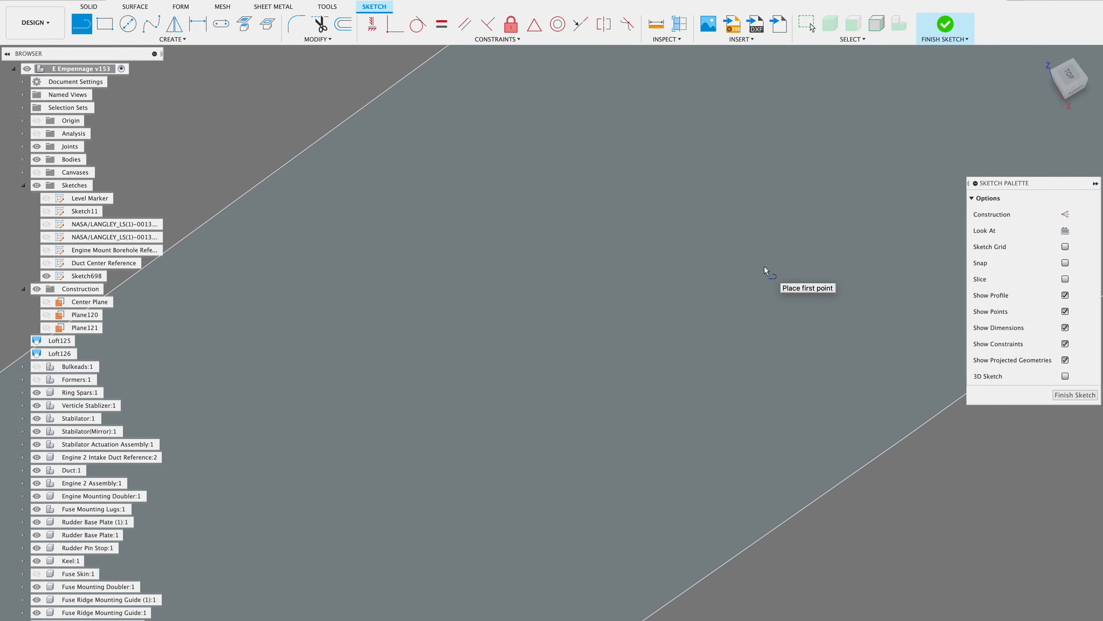
scroll(763, 266, down, 5)
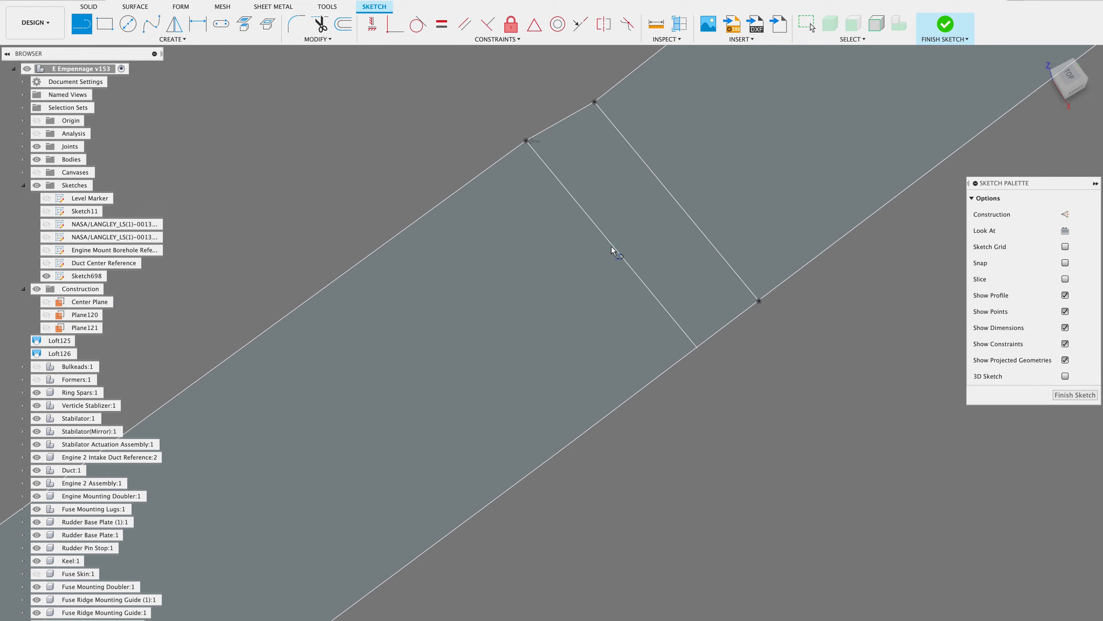
click(611, 248)
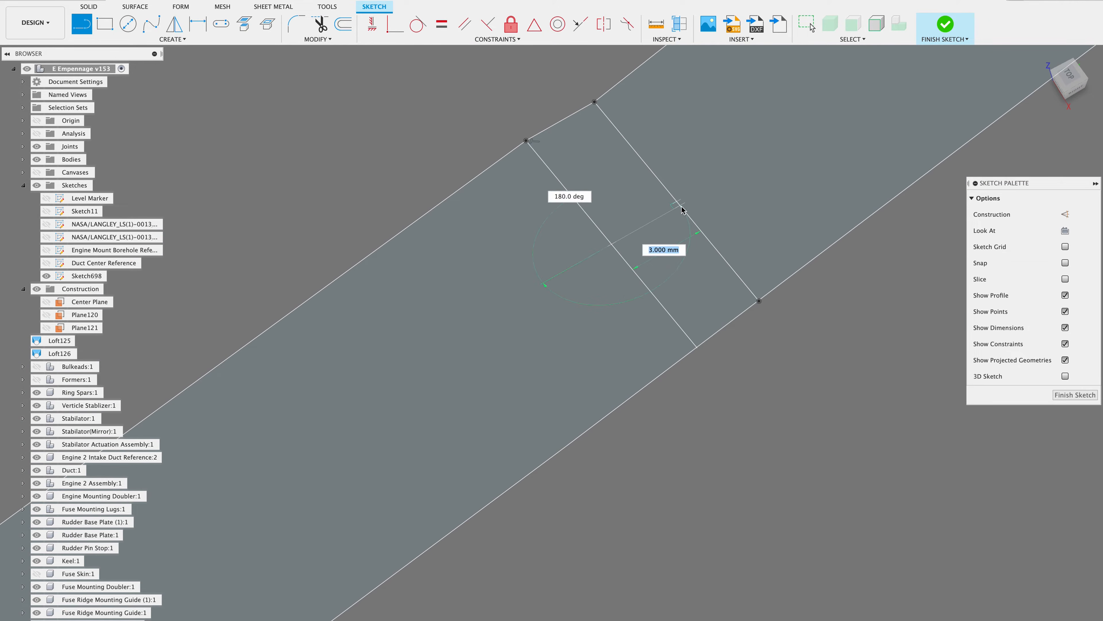
click(682, 209)
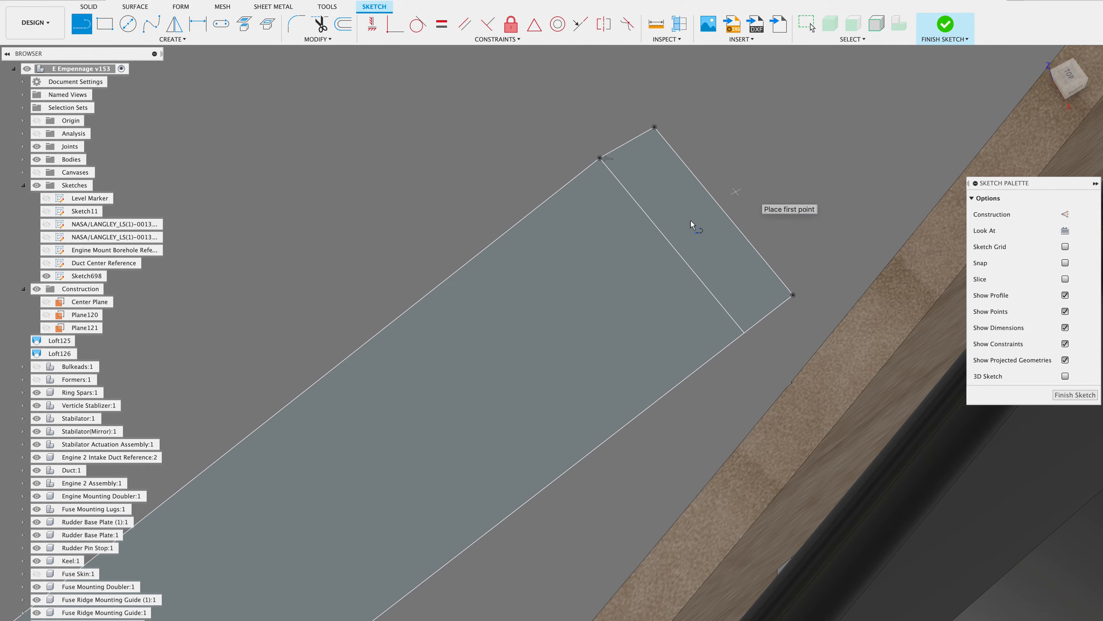
Connect the last pair of cross lines at the outline's narrow end with a mid-line, and finish the sketch
click(676, 249)
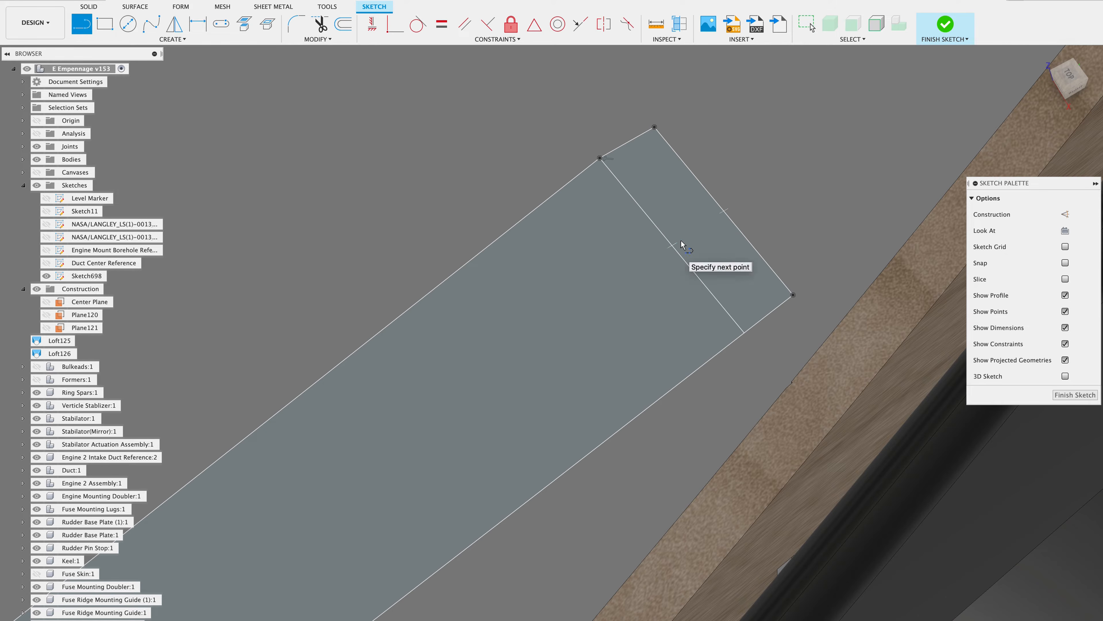
click(729, 216)
scroll(729, 213, down, 10)
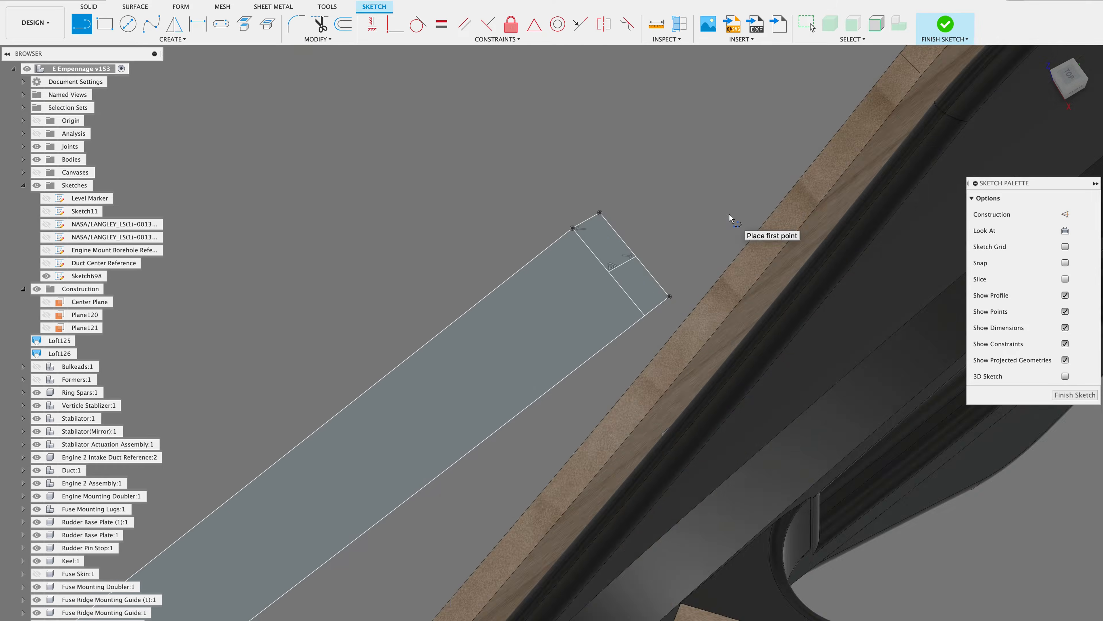
scroll(423, 415, up, 5)
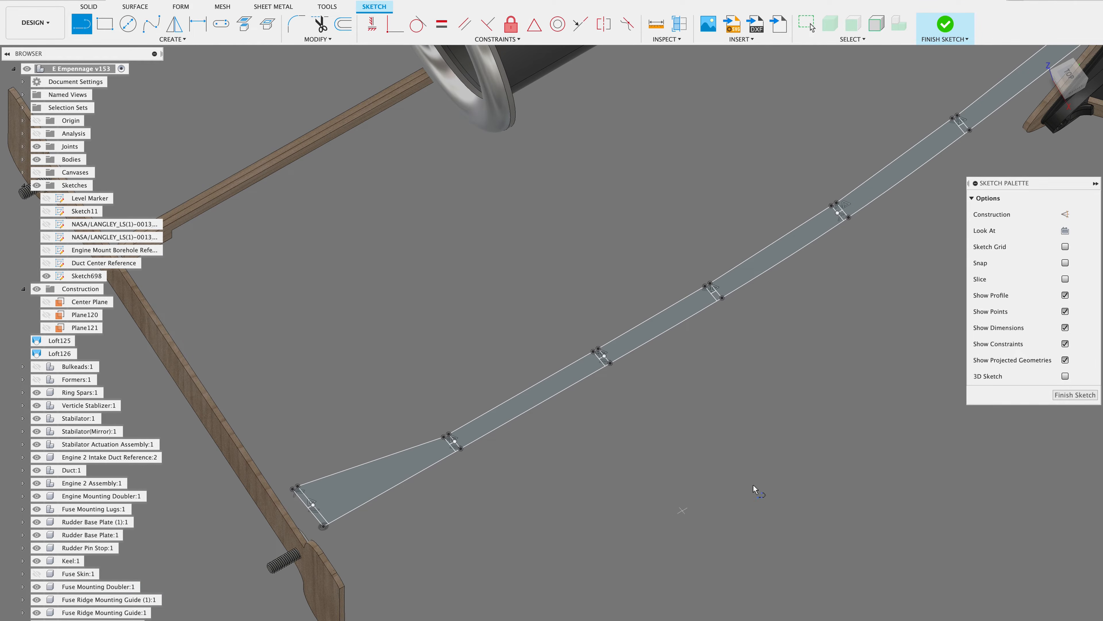
click(1079, 395)
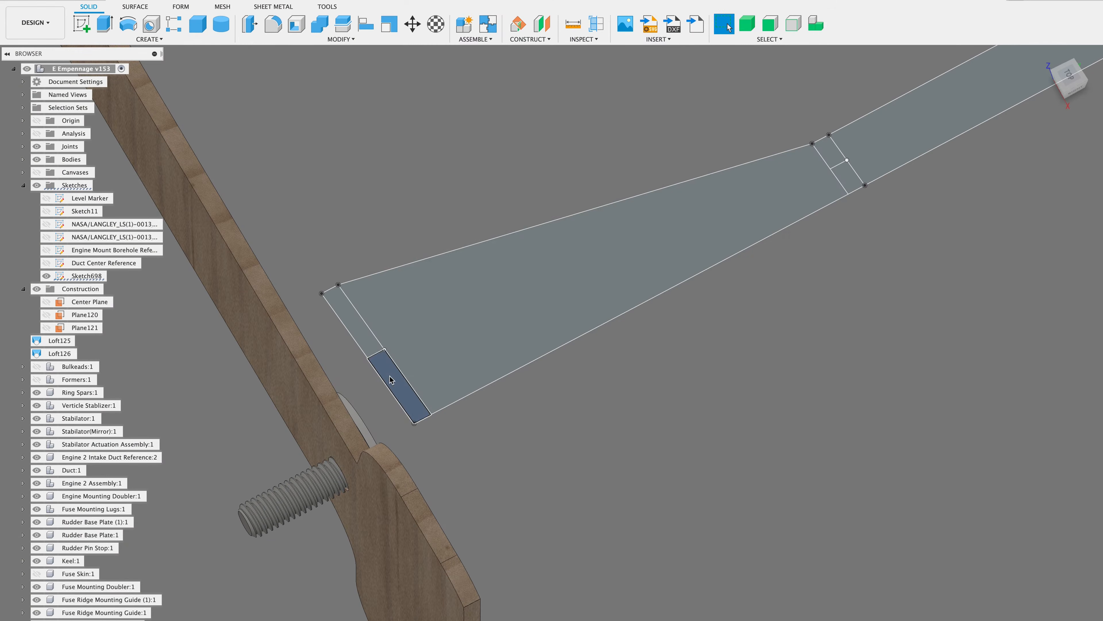
Select the outline's profiles from the wide end to the narrow end, including the outer half of each cross-line pair but not the inner notches
click(390, 379)
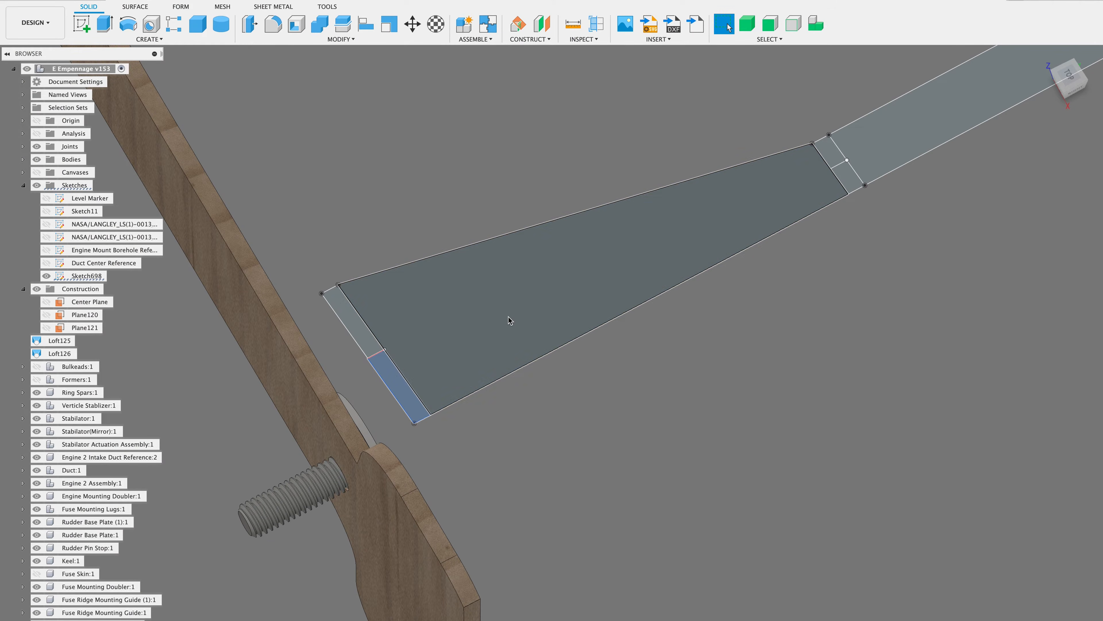
shift+click(817, 201)
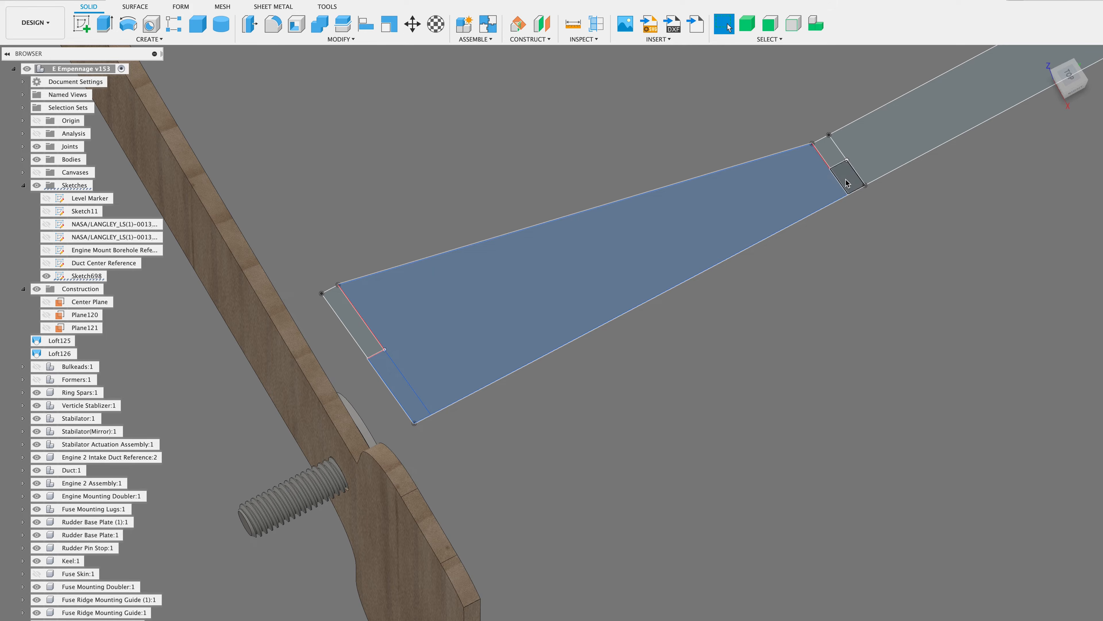
scroll(844, 180, right, 10)
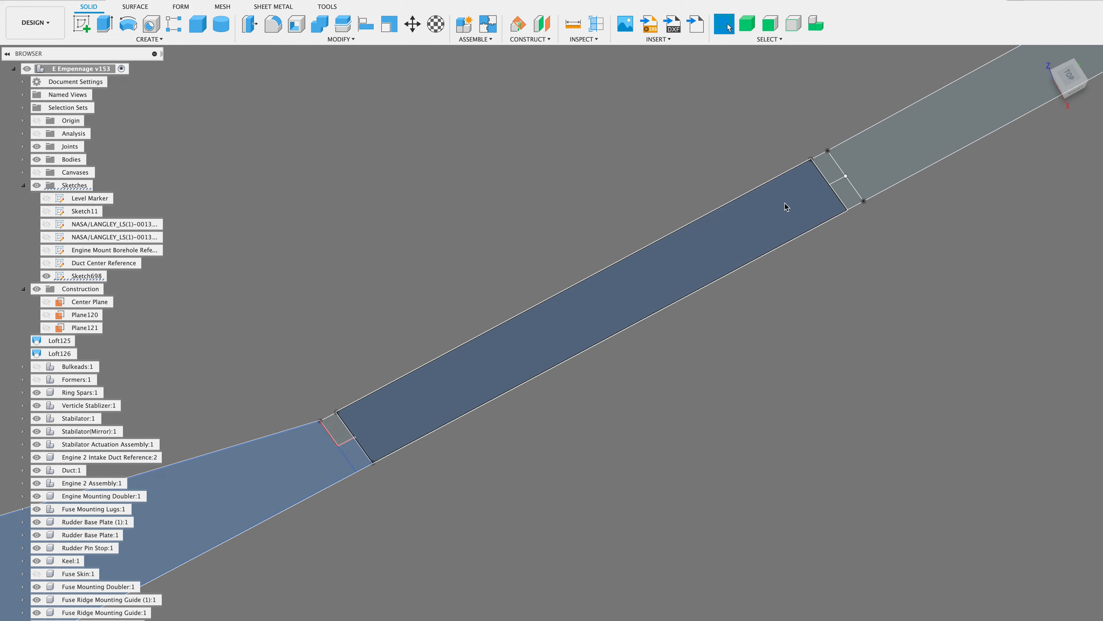
shift+click(714, 276)
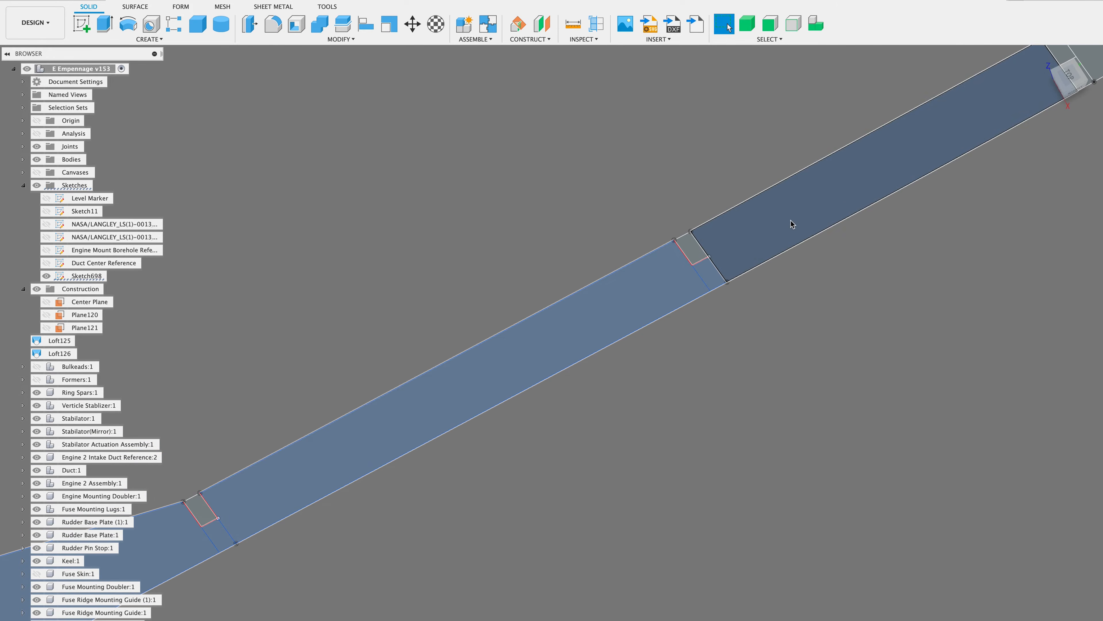
scroll(791, 224, down, 3)
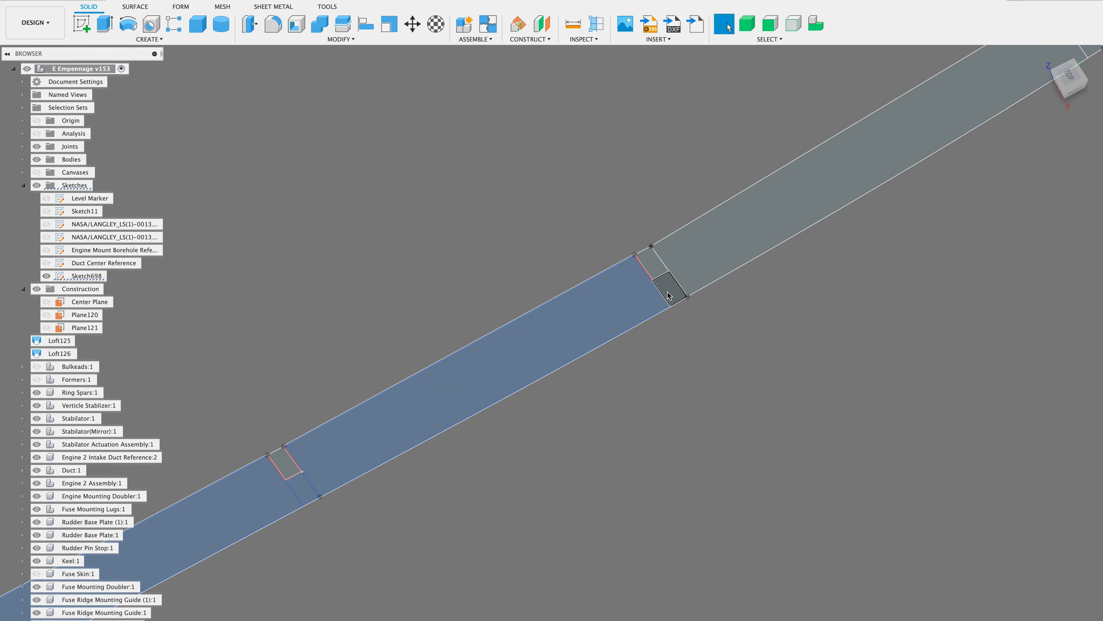
scroll(765, 226, down, 5)
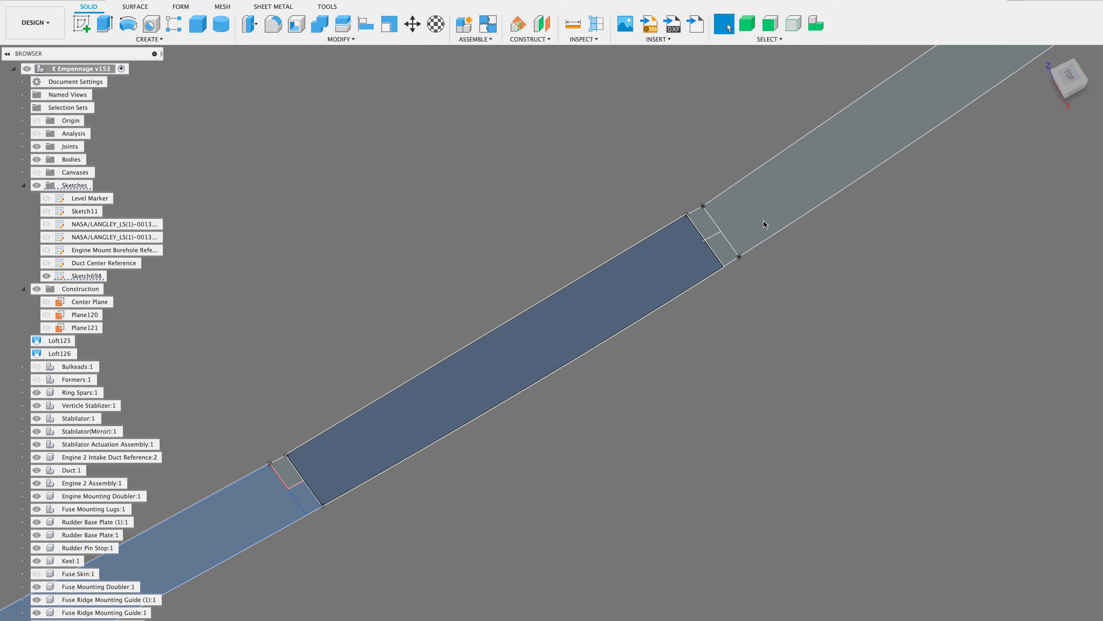
scroll(771, 221, down, 5)
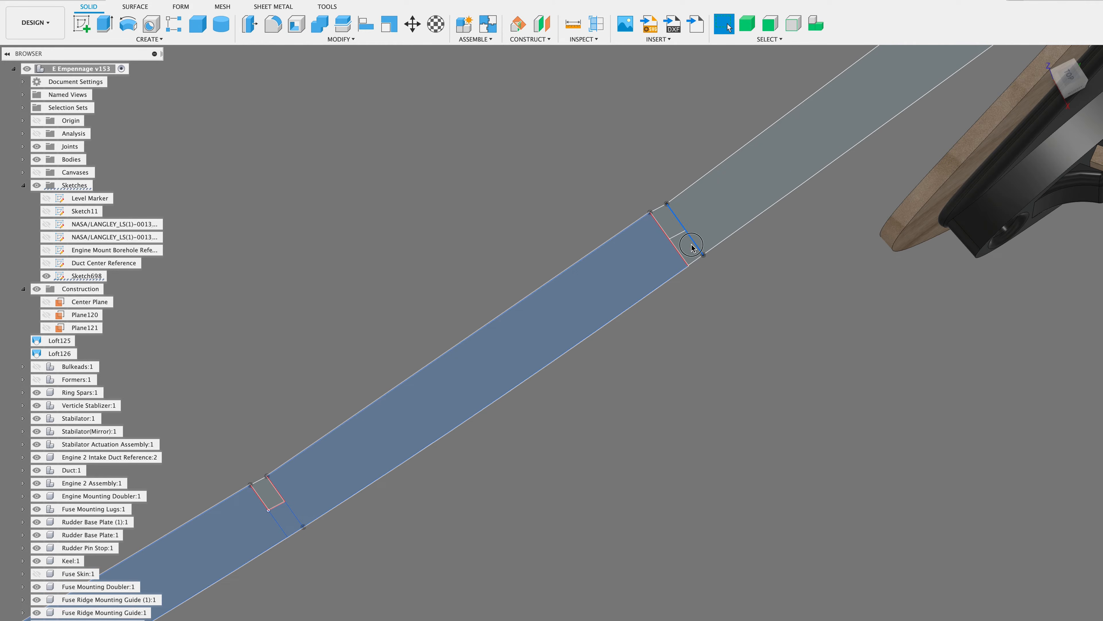
scroll(730, 218, down, 5)
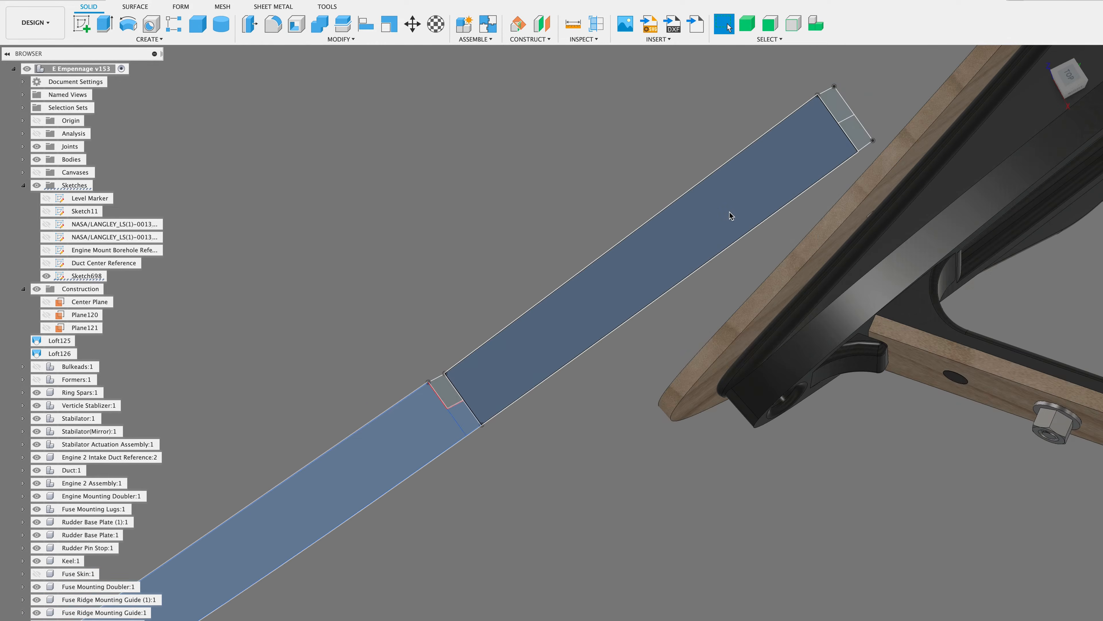
scroll(730, 231, down, 5)
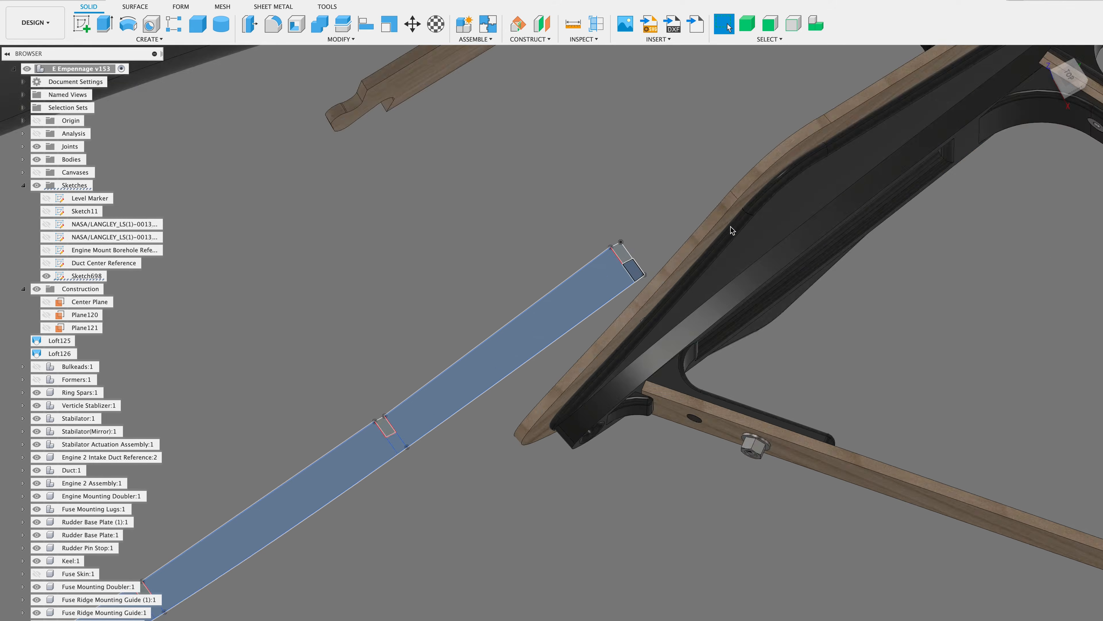
shift+scroll(392, 452, down, 5)
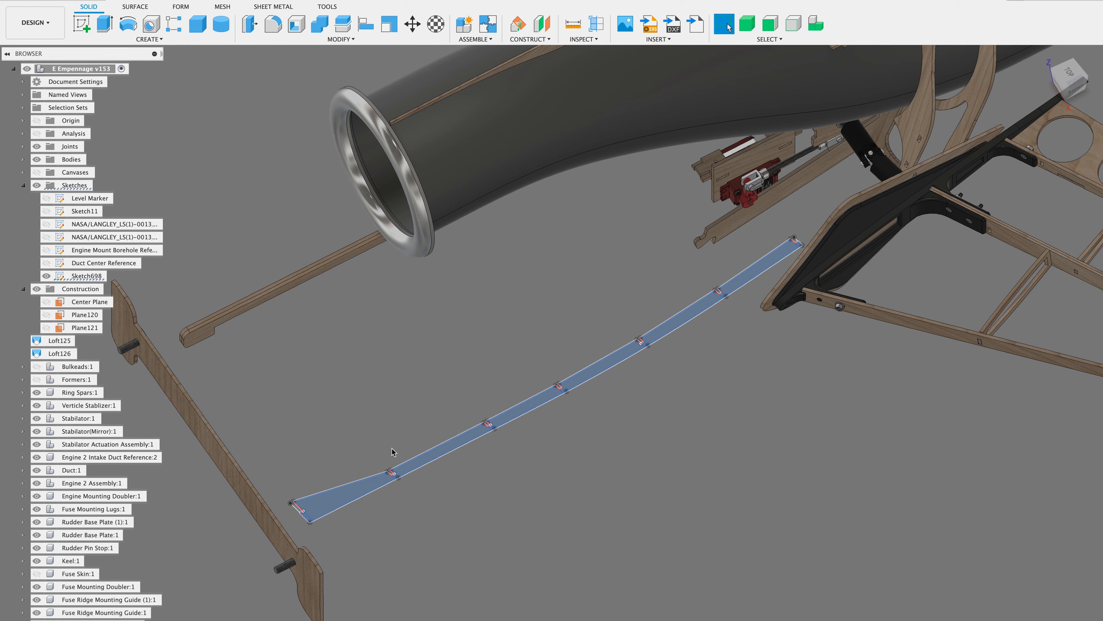
Extrude the selected profiles symmetrically with a distance of 1.5 mm per side as a new component
key(e)
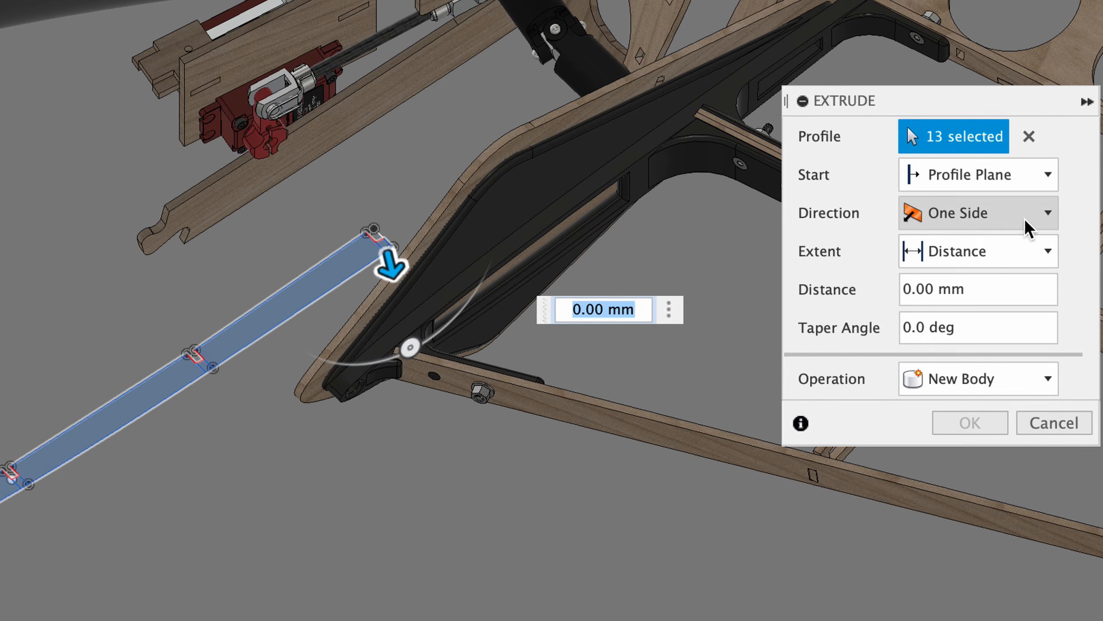
click(1030, 227)
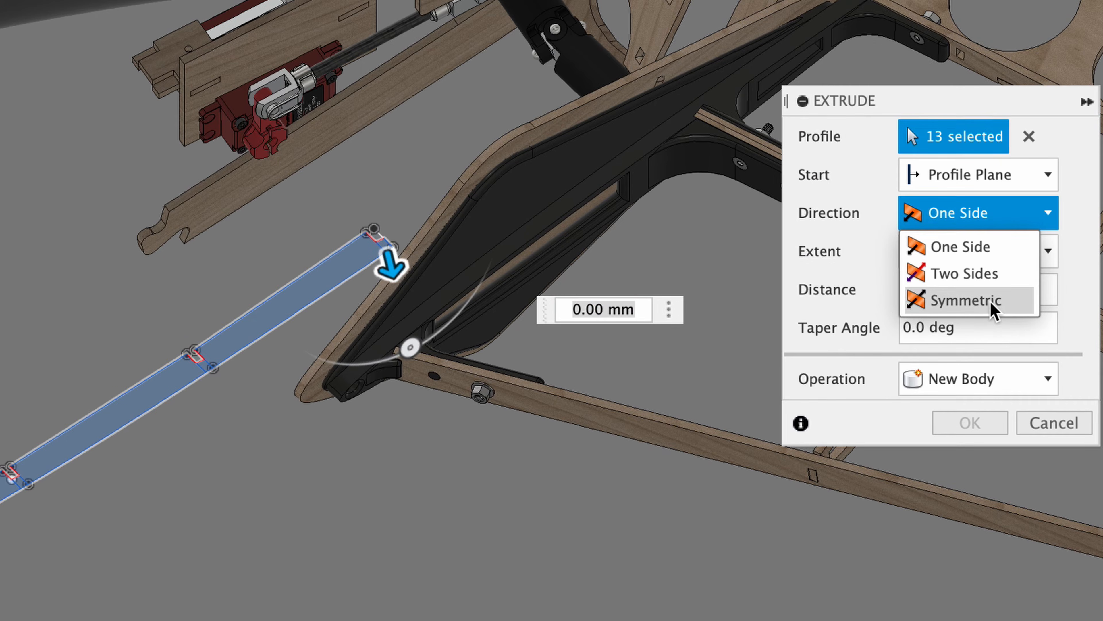
click(957, 307)
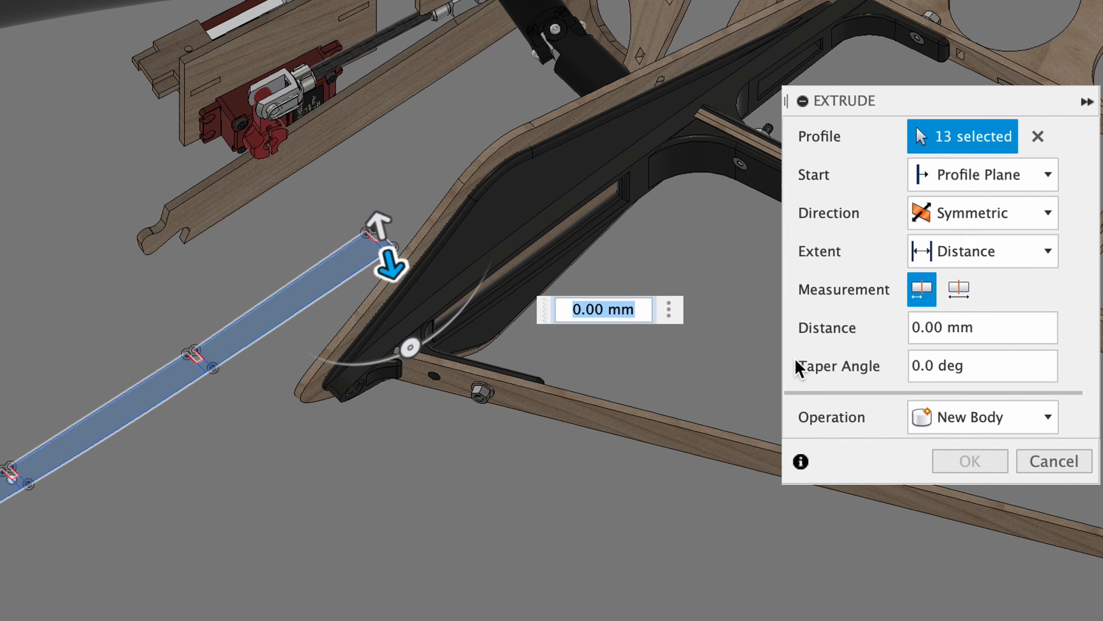
text(1.5)
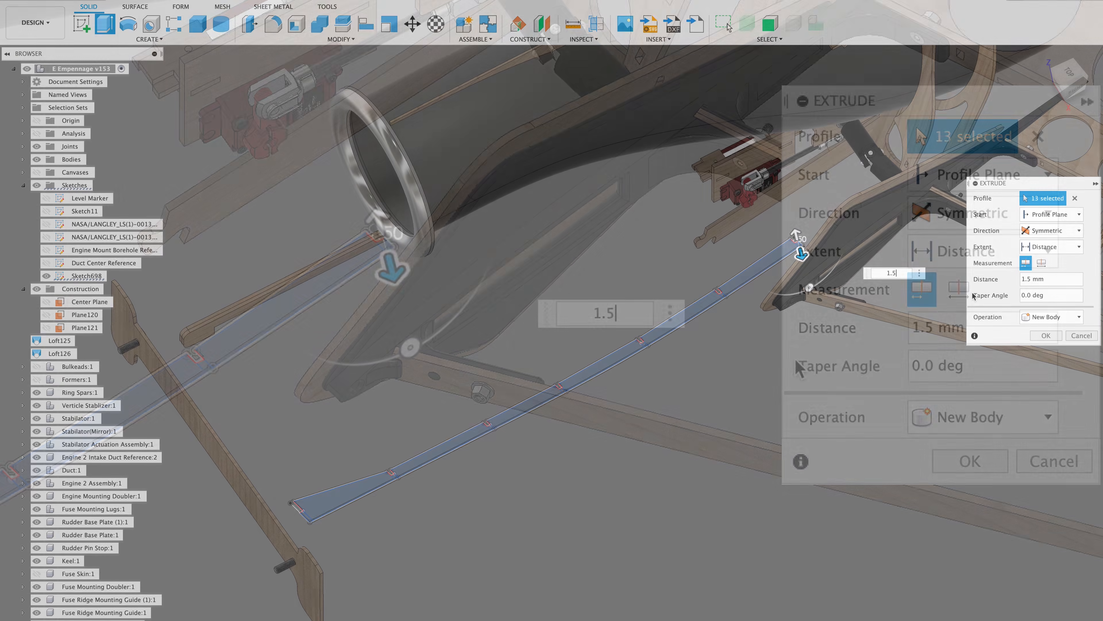
shift+scroll(770, 334, down, 10)
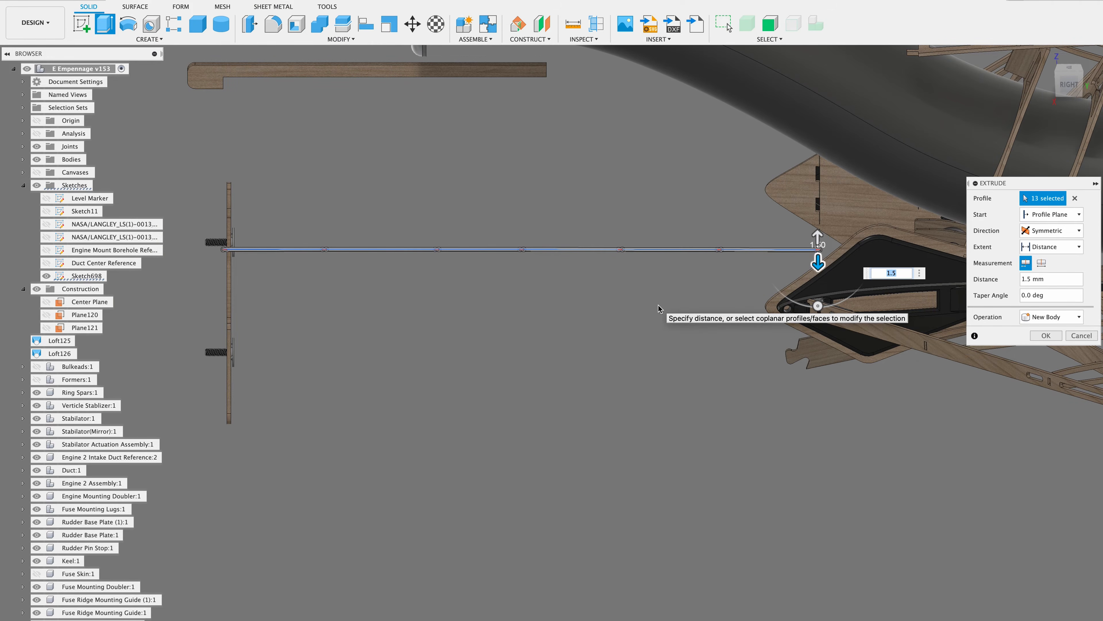
scroll(658, 308, up, 5)
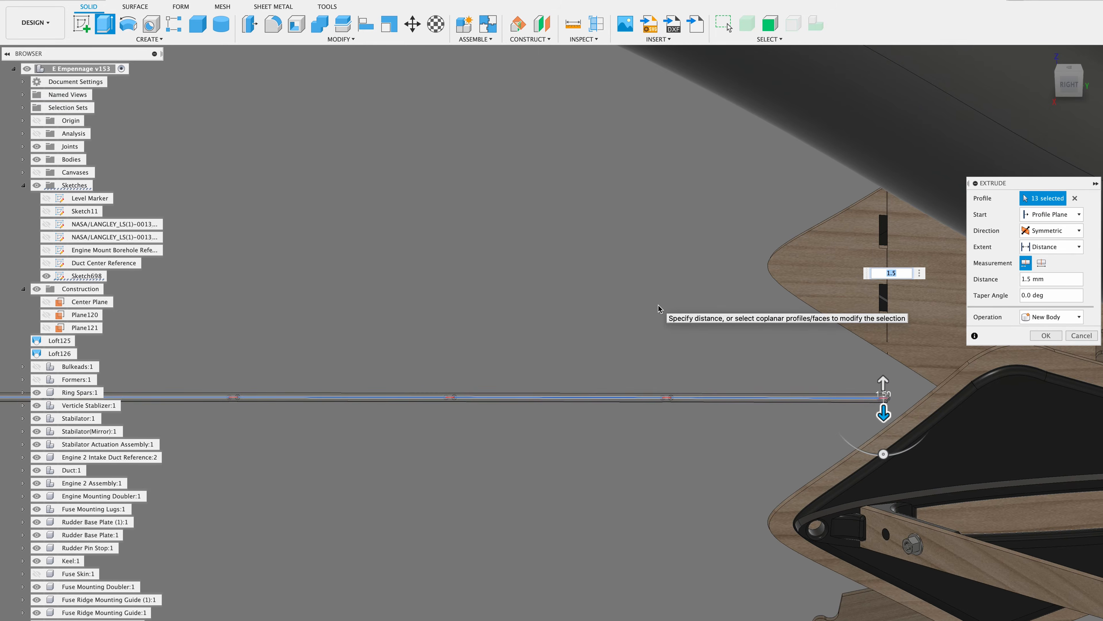
scroll(658, 308, right, 5)
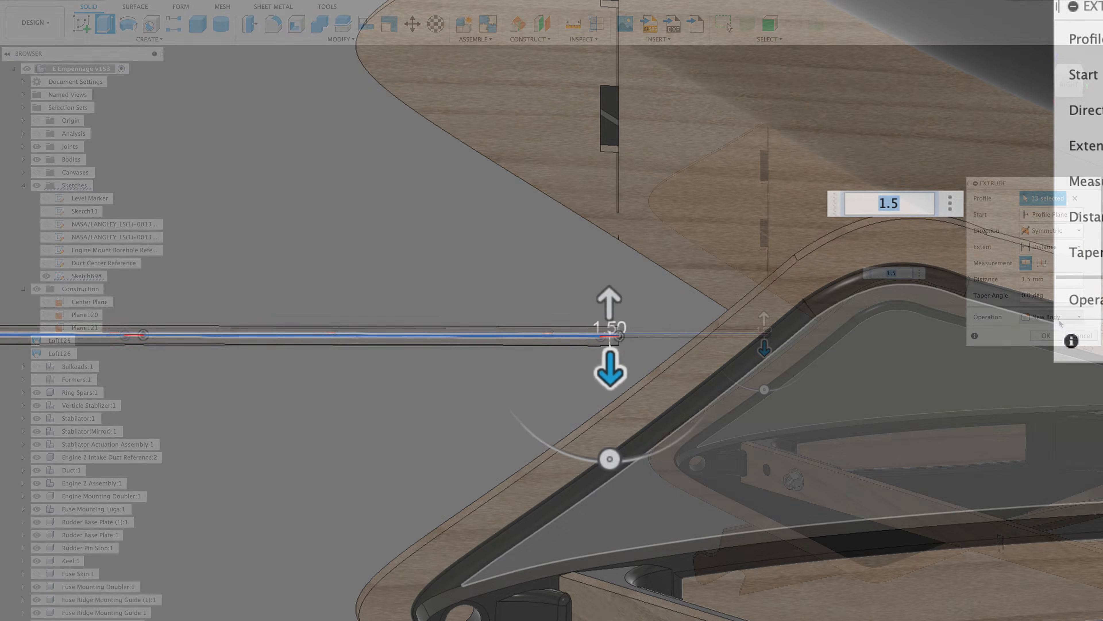
click(1060, 320)
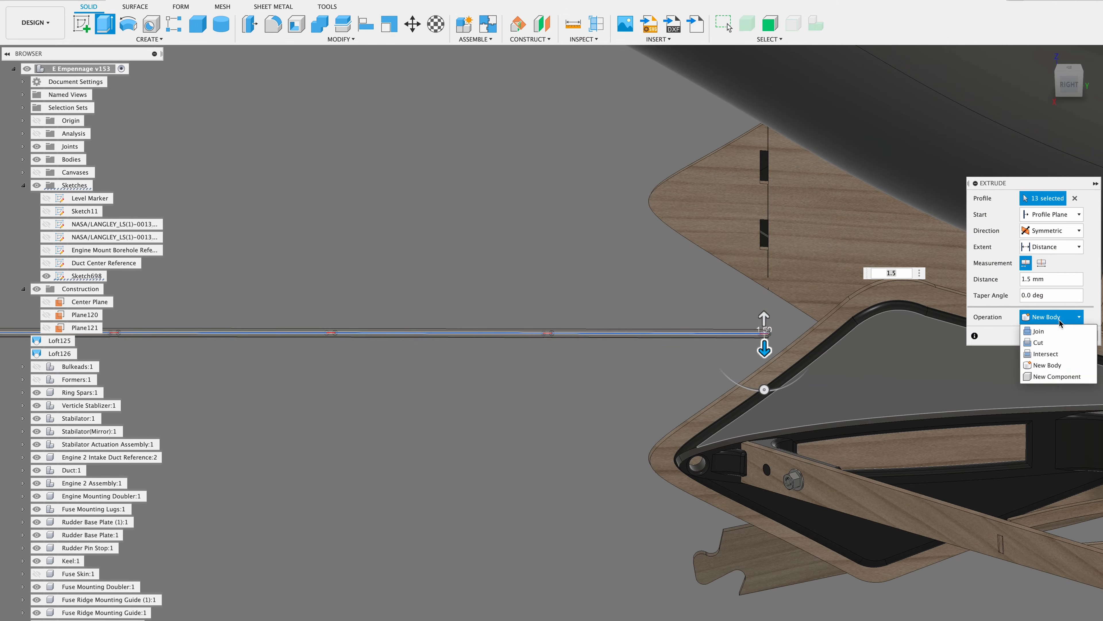
click(1055, 377)
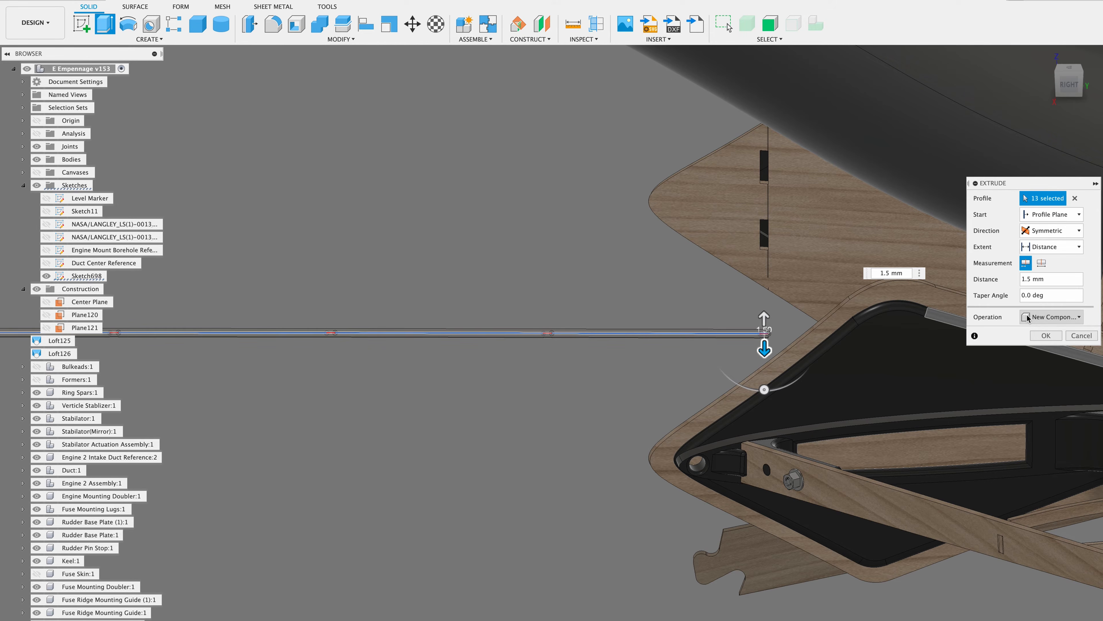
click(1046, 336)
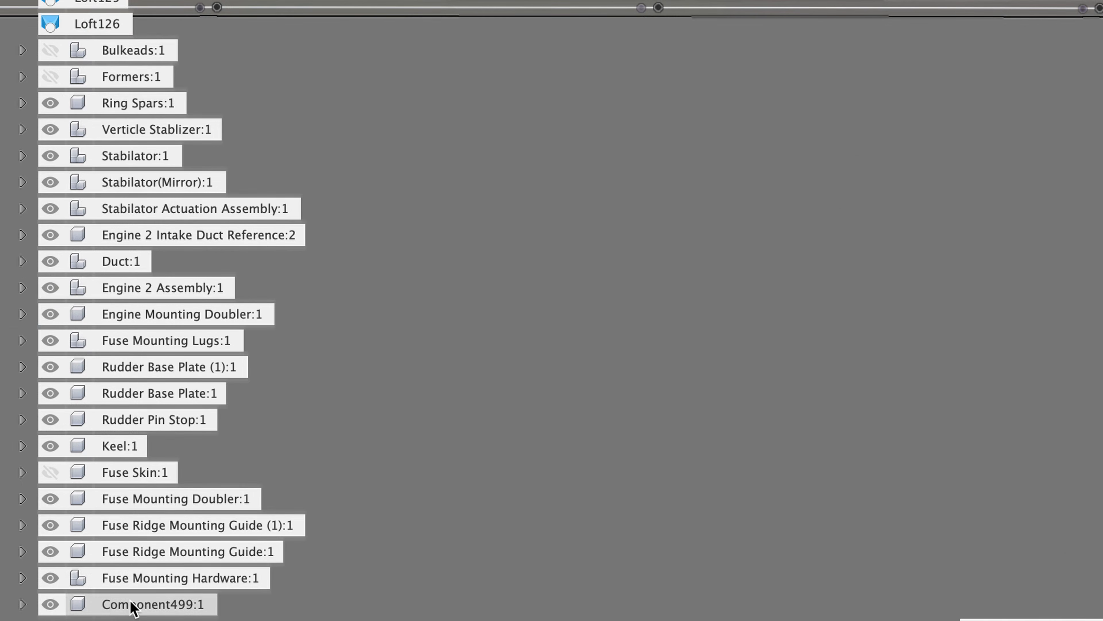
Rename the newly extruded component to Longeron and clear the selection
double_click(126, 605)
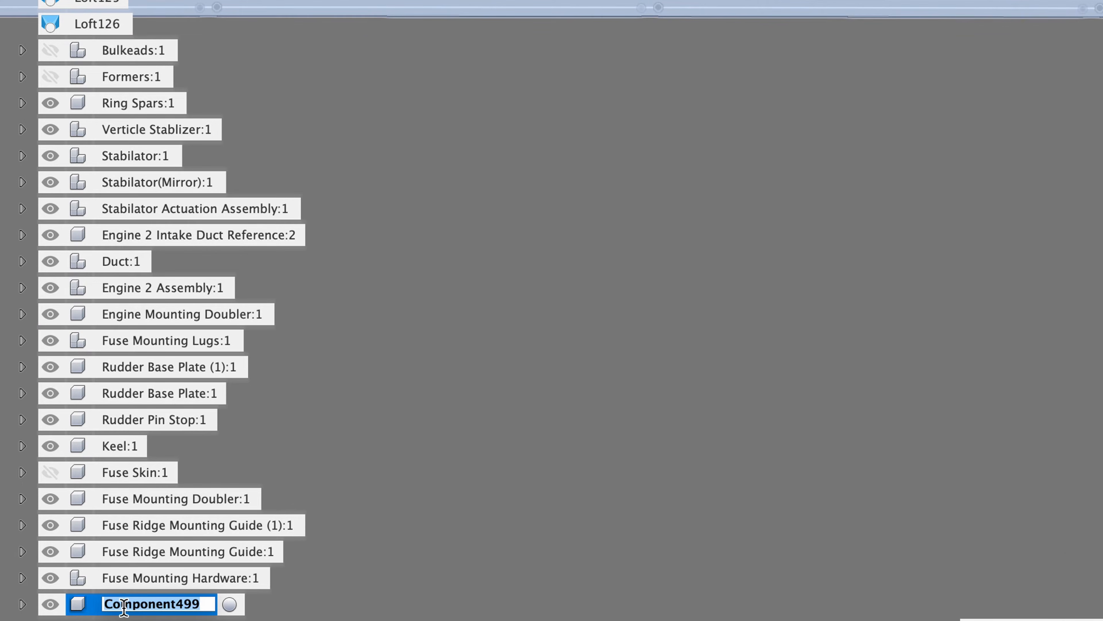
text(Lof)
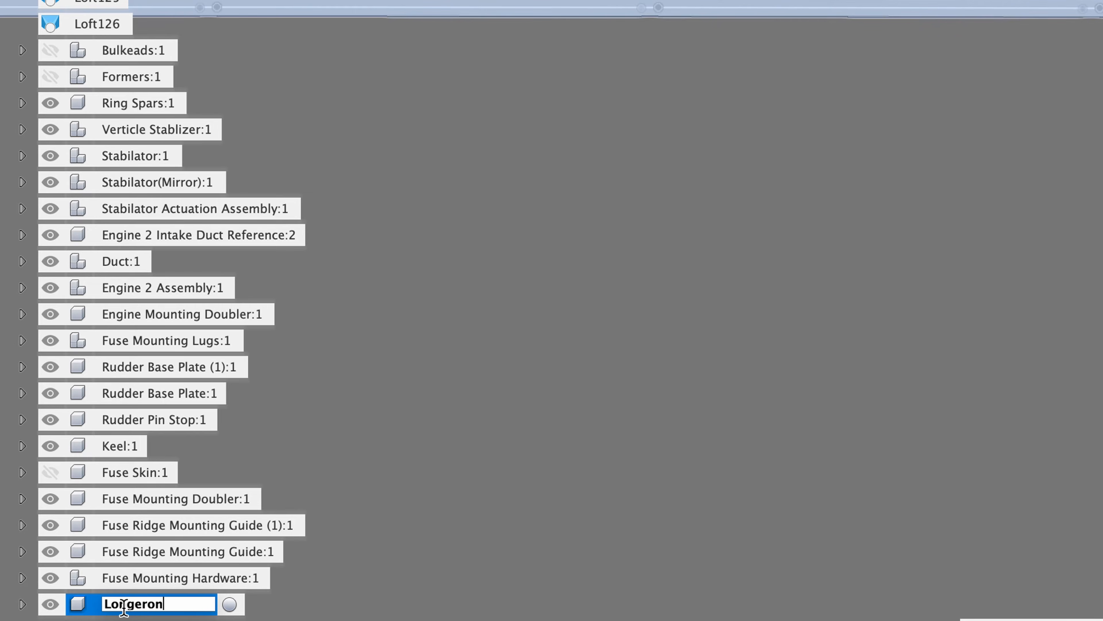
key(Return)
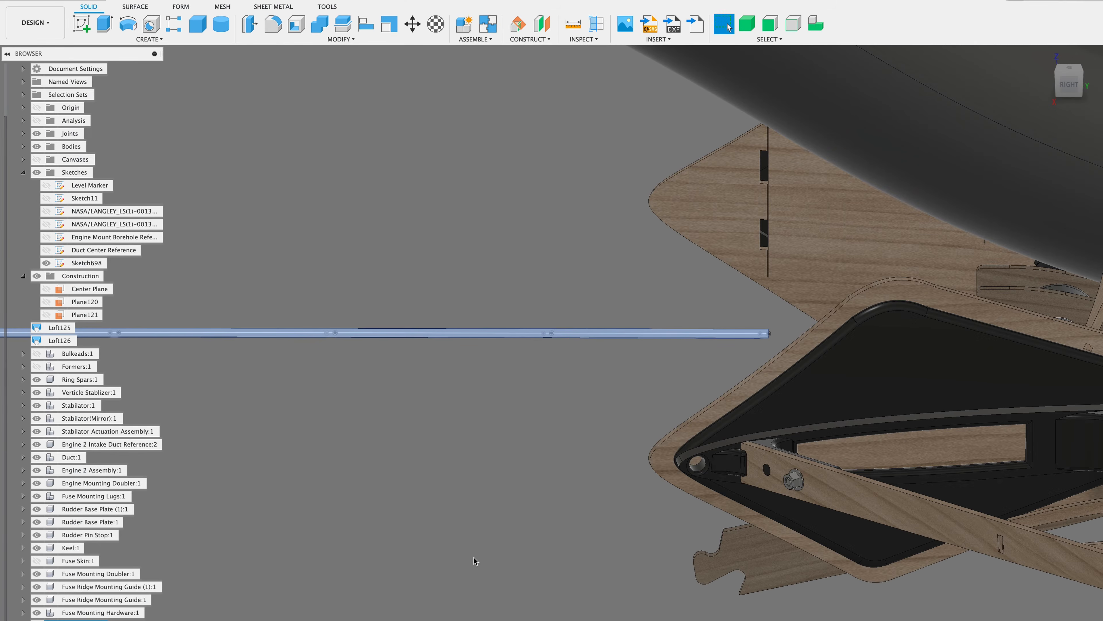
click(417, 511)
Hide the sketch used for the longeron so that only its solid body is displayed
scroll(417, 512, down, 5)
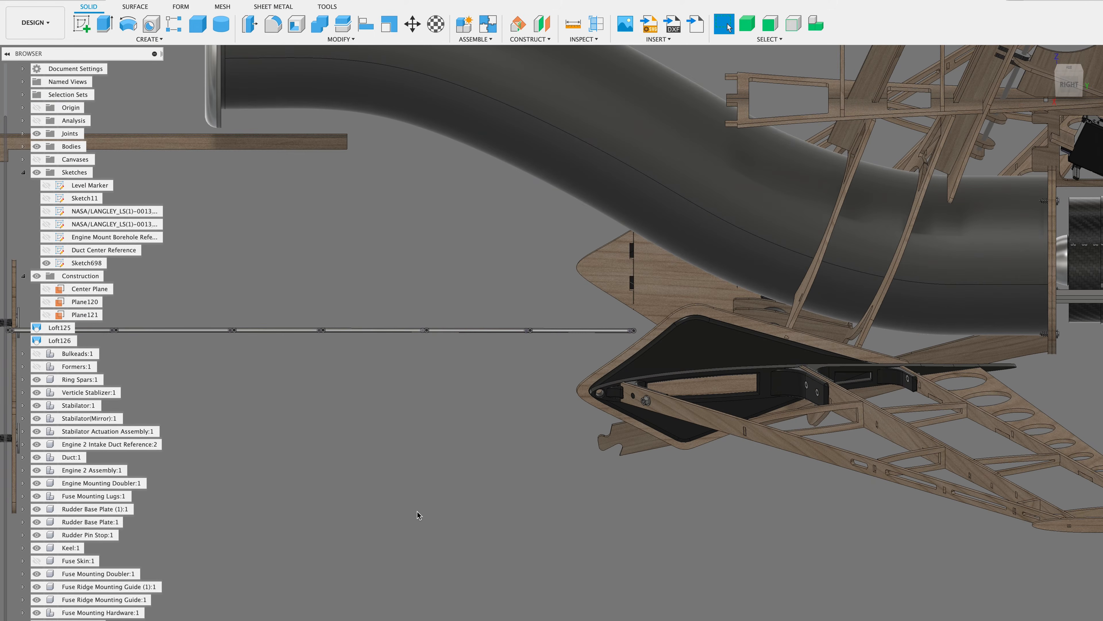
shift+scroll(359, 444, up, 10)
scroll(359, 443, left, 5)
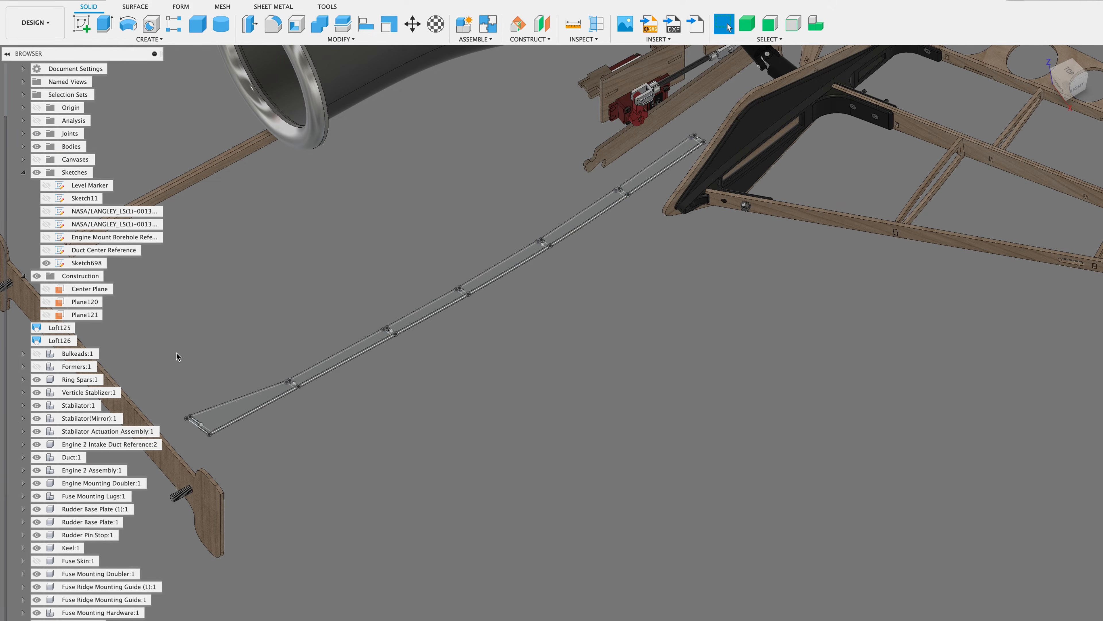
click(46, 262)
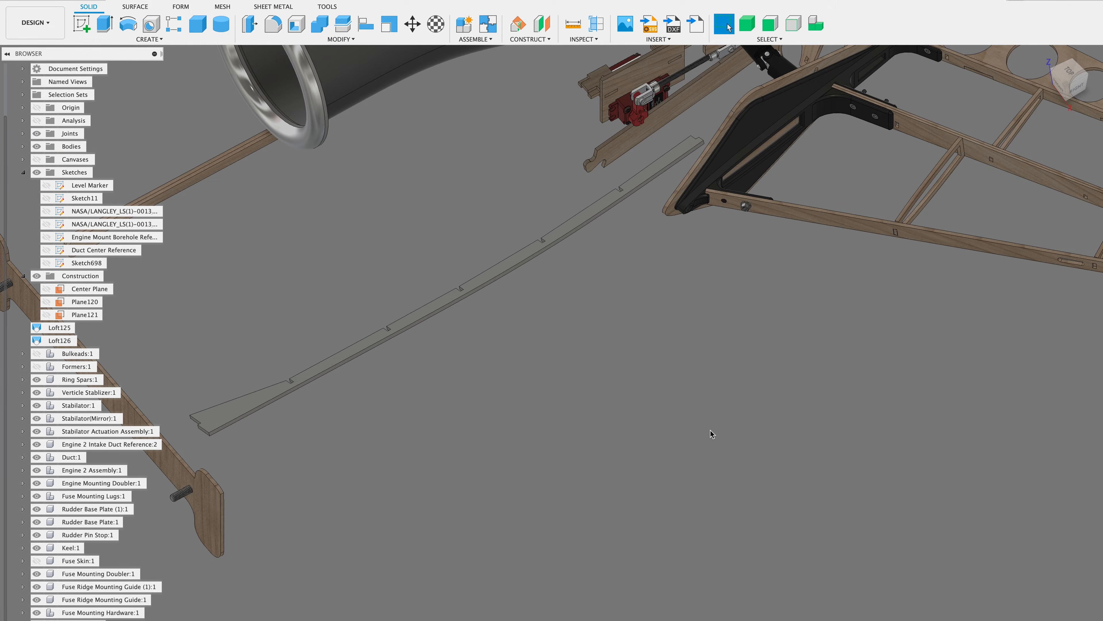
Show the Bulkeads and Formers components around the longeron
shift+scroll(706, 428, up, 10)
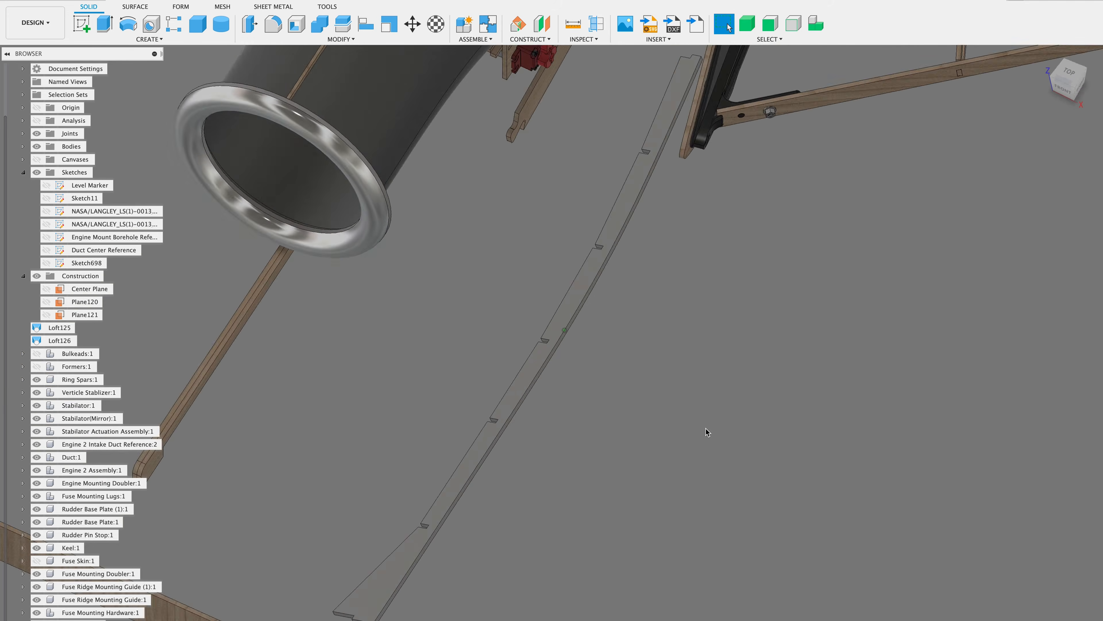
shift+scroll(706, 428, up, 10)
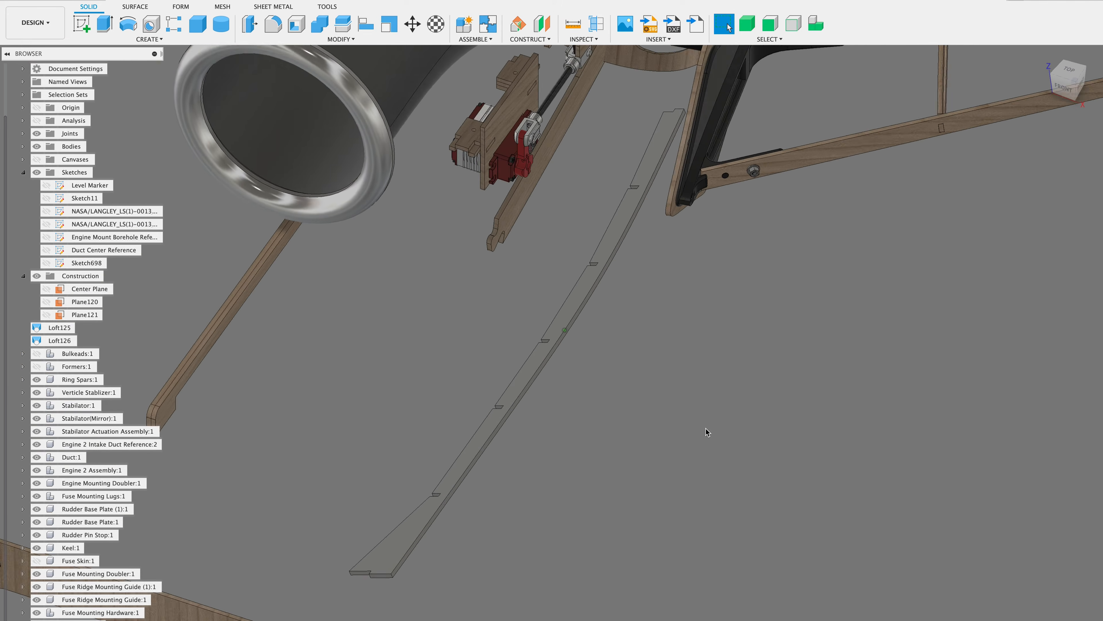
shift+scroll(706, 429, up, 2)
click(36, 354)
click(36, 367)
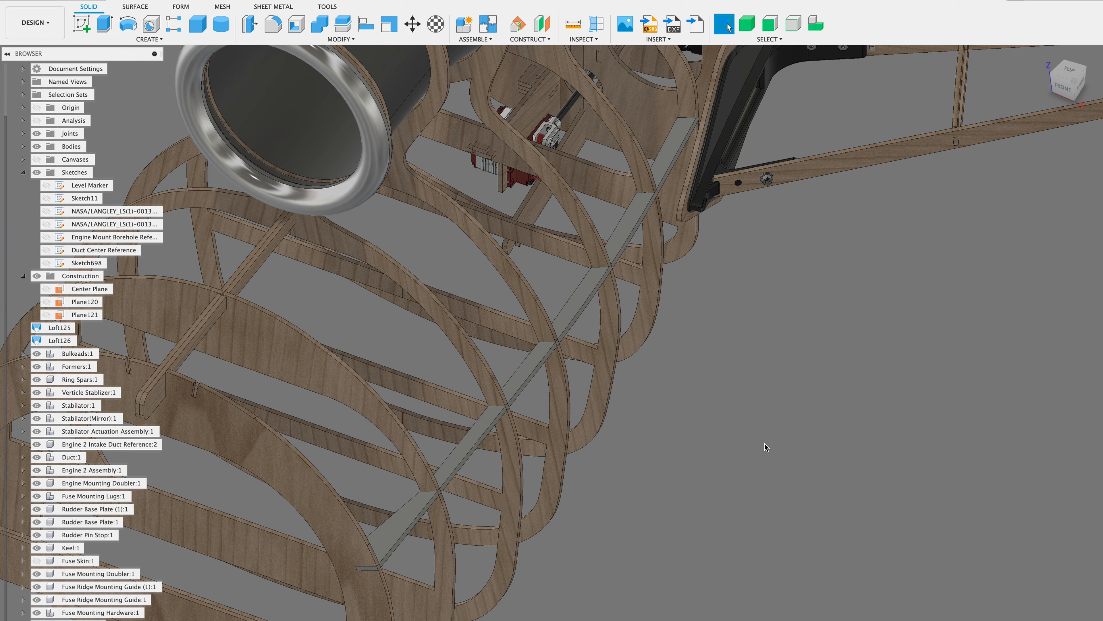
Examine a longeron notch up close where it crosses a former, hiding the formers briefly and showing them again
scroll(764, 444, up, 15)
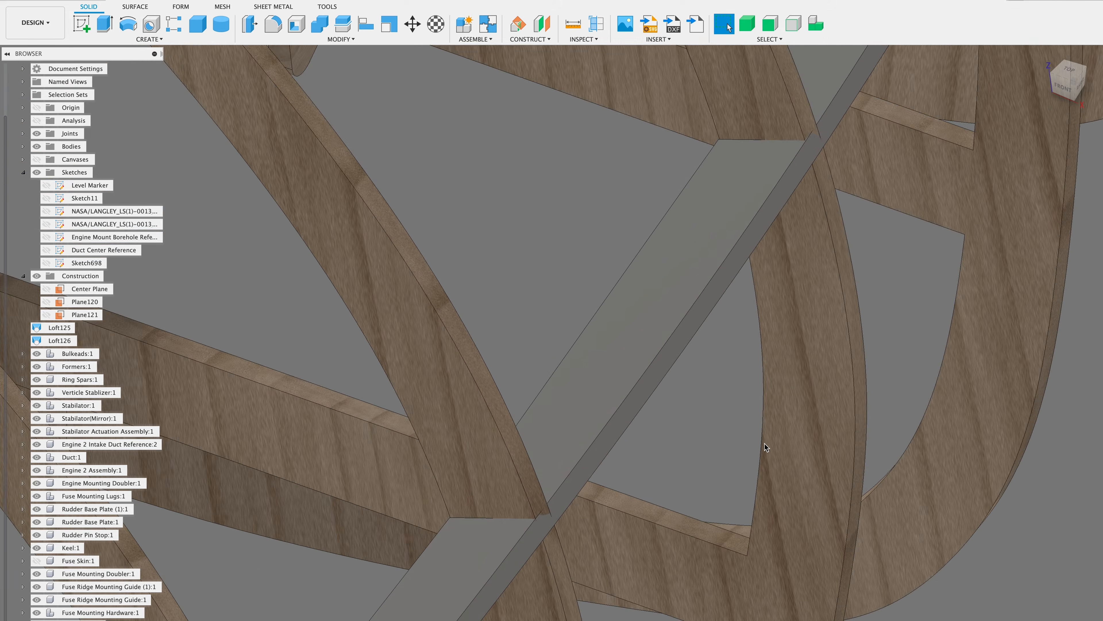
scroll(765, 443, up, 10)
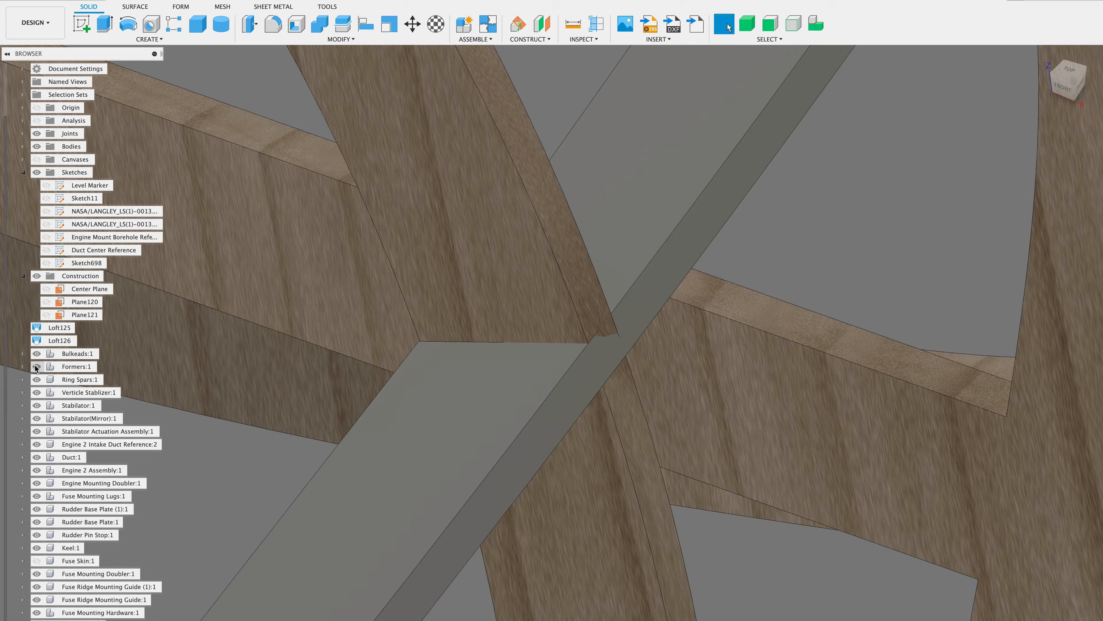
click(37, 367)
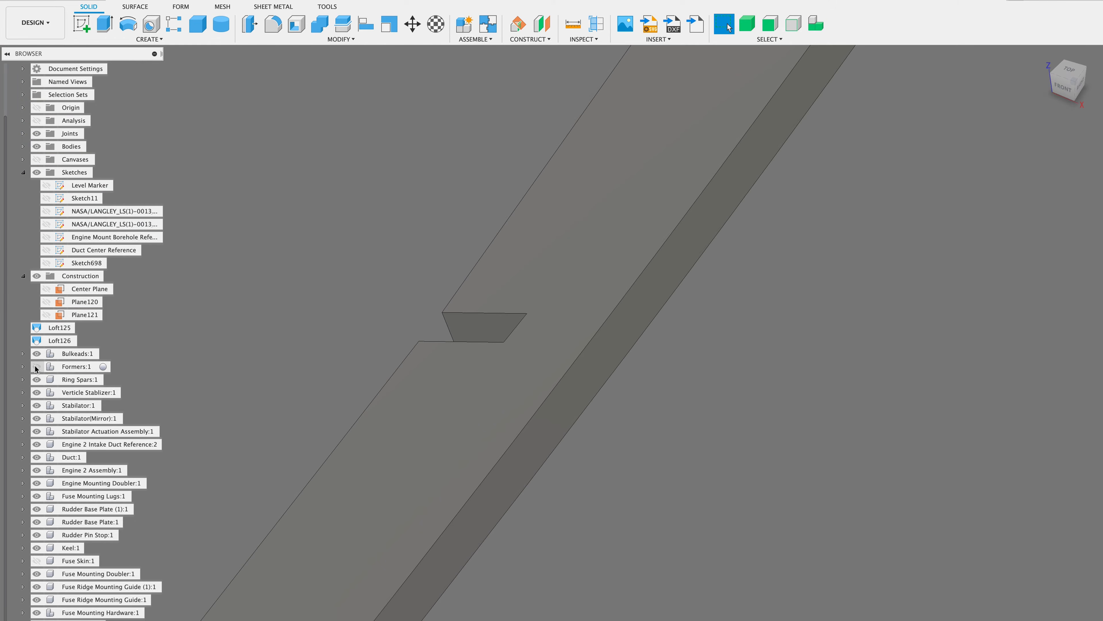
click(37, 367)
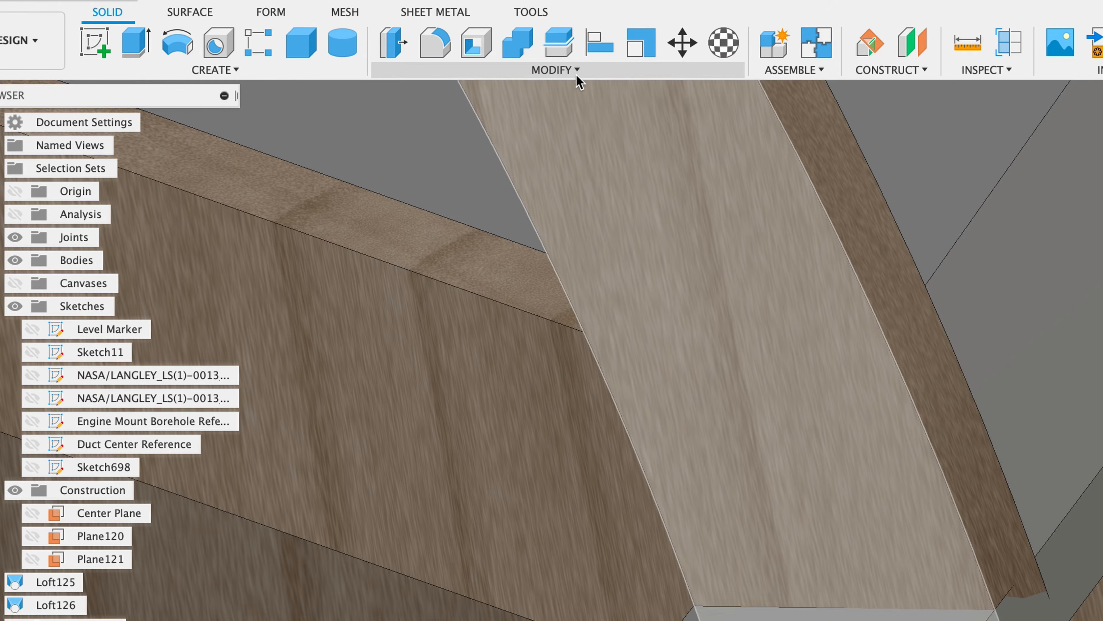
Cut the longeron's shape out of the former it crosses with Combine, keeping the longeron as the tool body
click(351, 41)
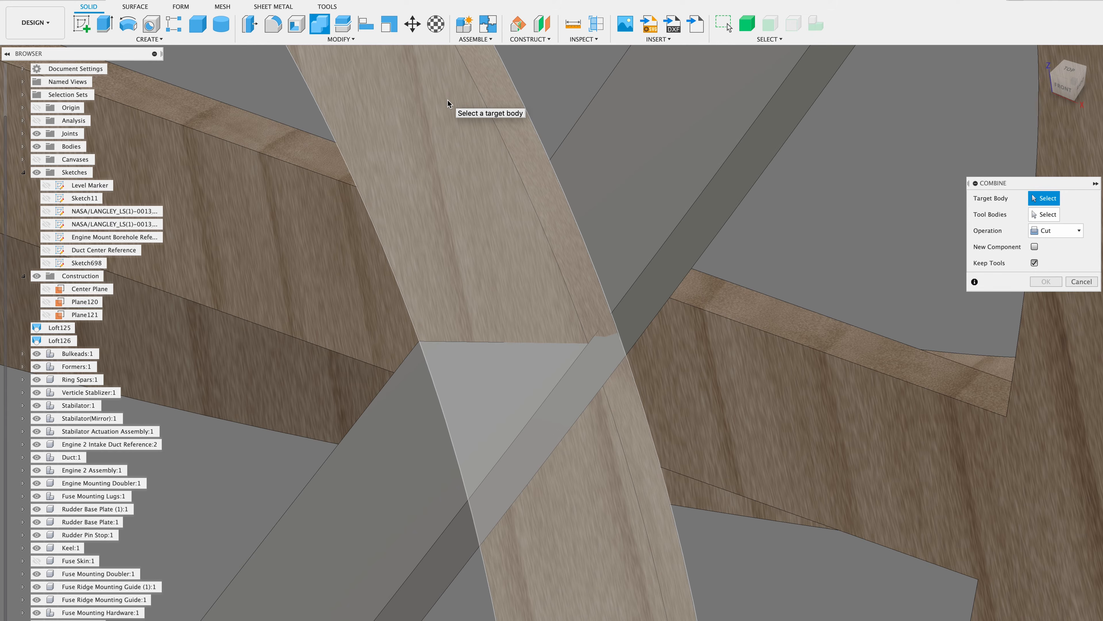
click(447, 100)
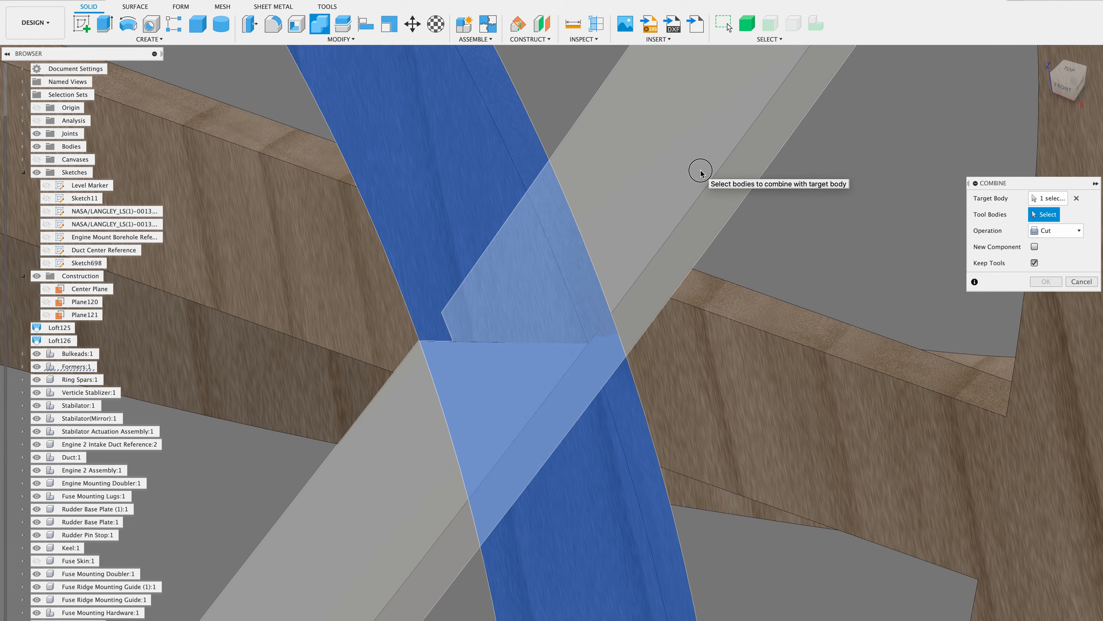
click(701, 172)
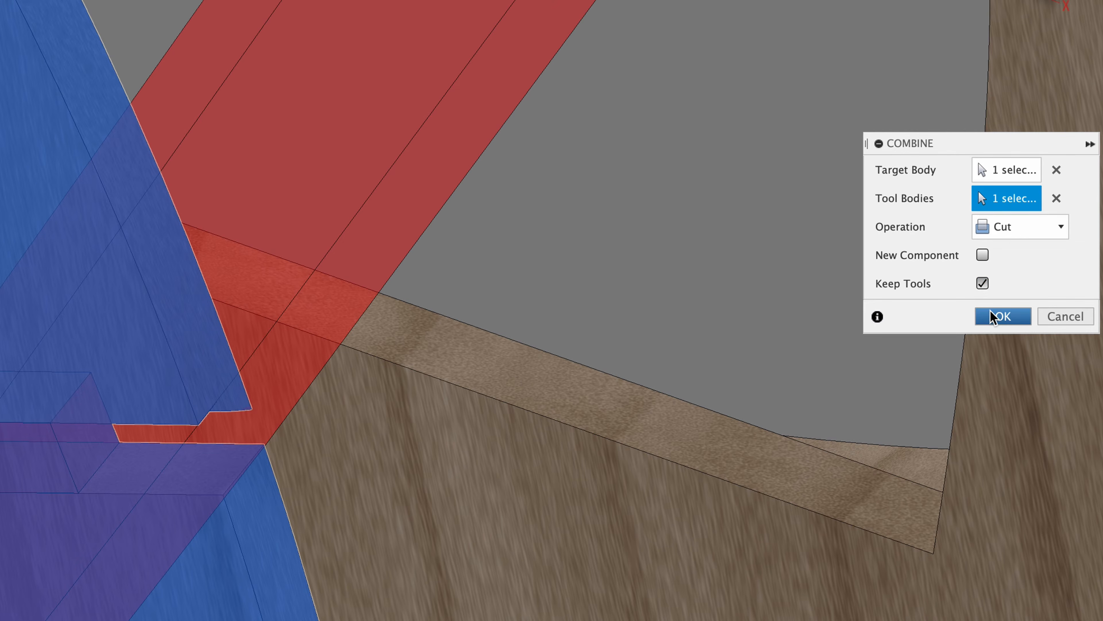
click(1003, 317)
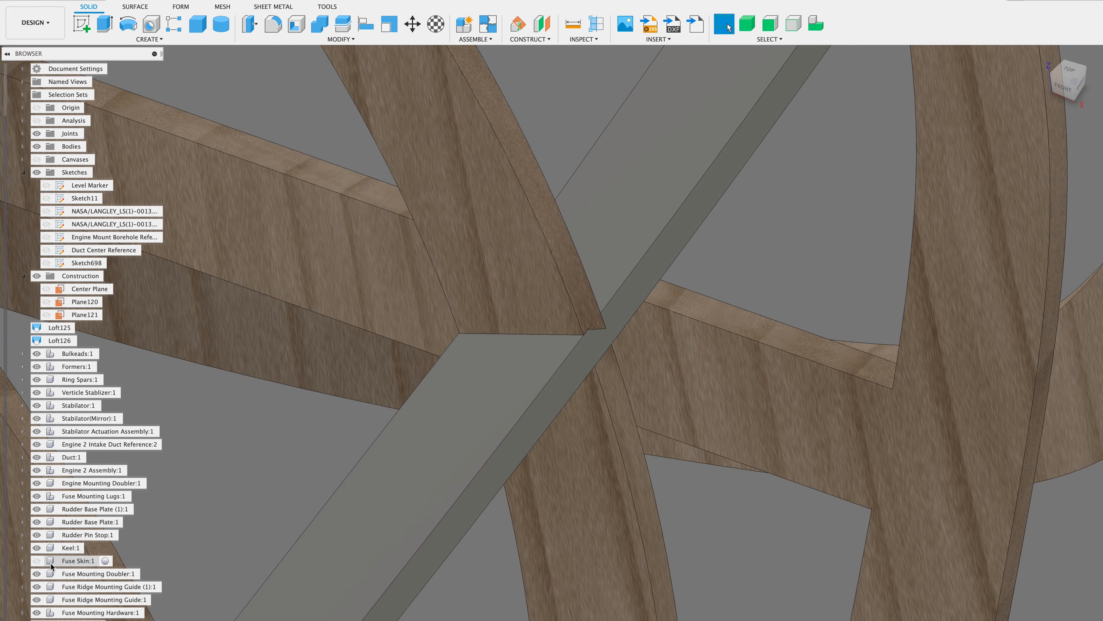
Hide the longeron and extrude the inner end face of the former's slot 10.80 mm outward as a cut to clear it
scroll(51, 567, down, 1)
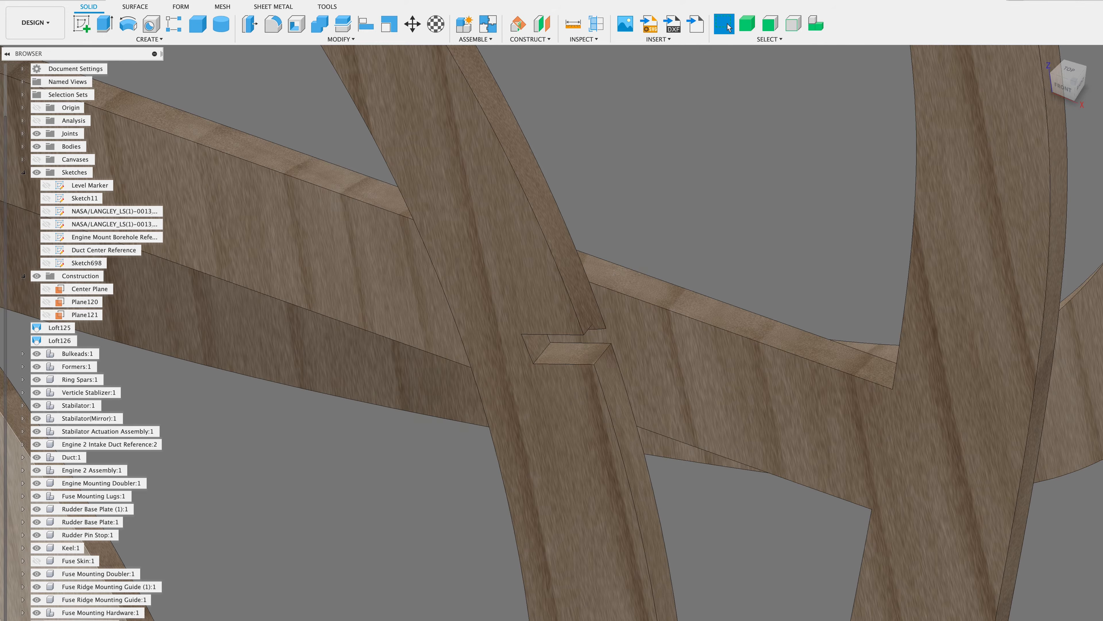
scroll(513, 390, up, 10)
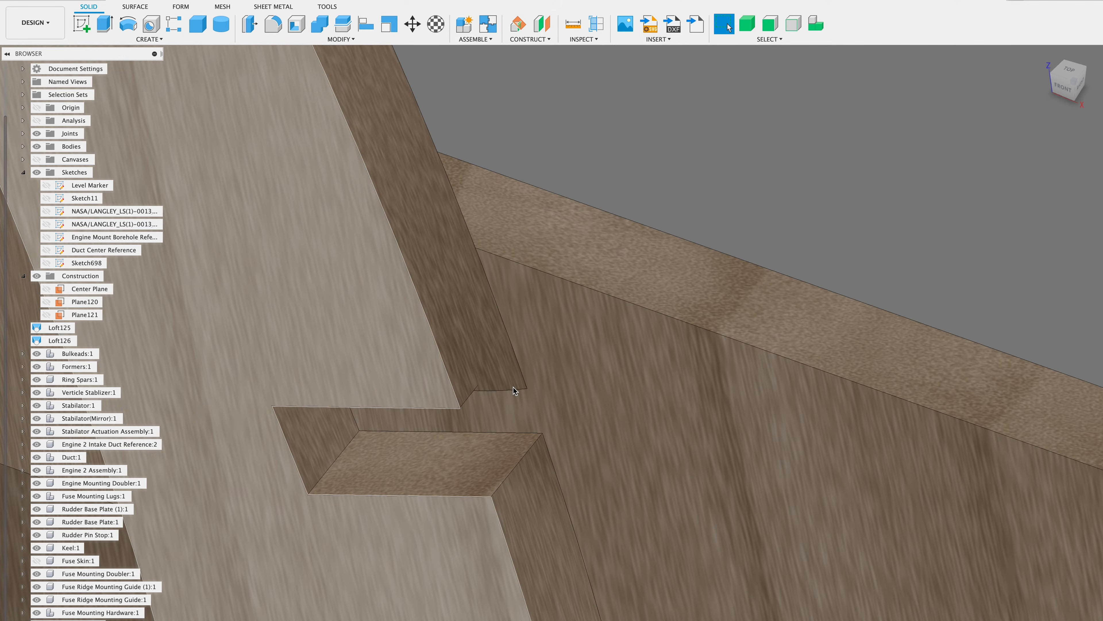
shift+scroll(514, 390, down, 10)
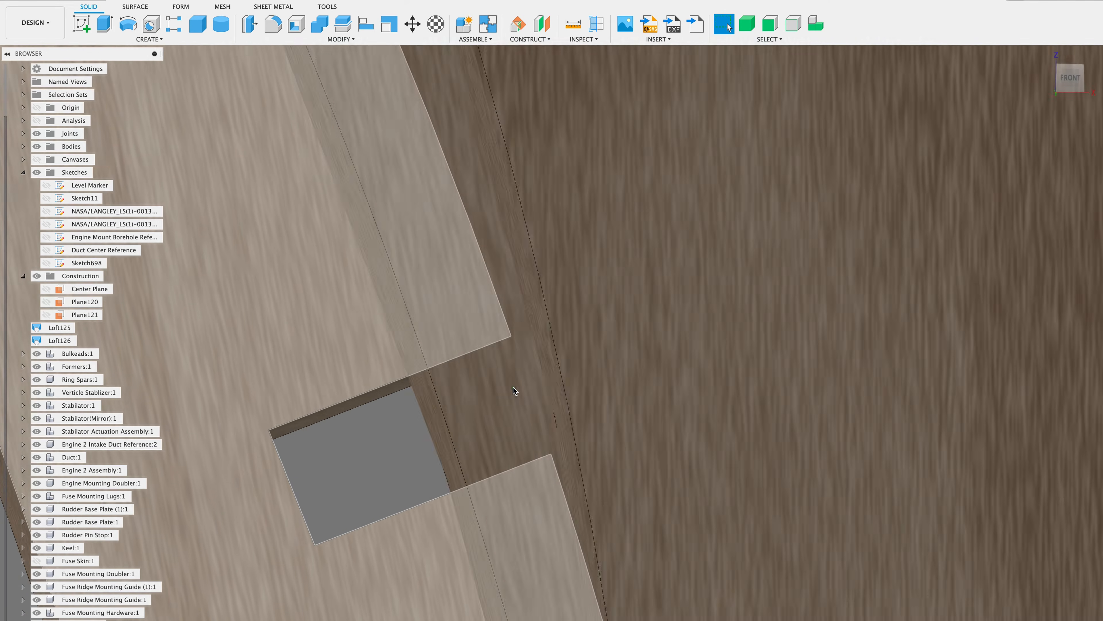
shift+scroll(513, 391, down, 10)
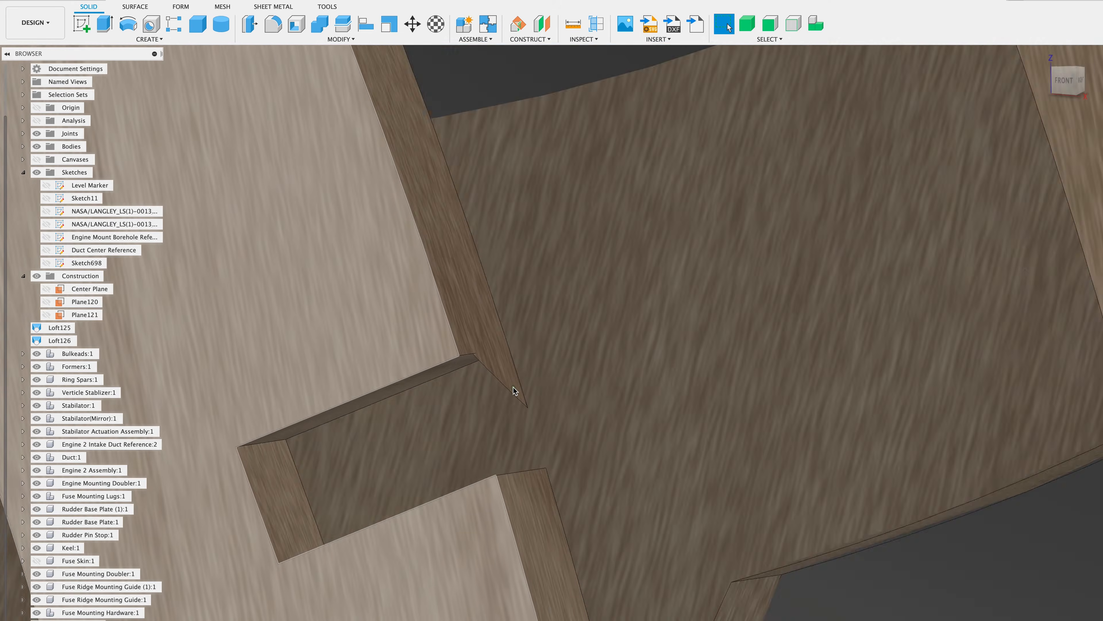
shift+scroll(514, 390, up, 2)
scroll(513, 390, left, 4)
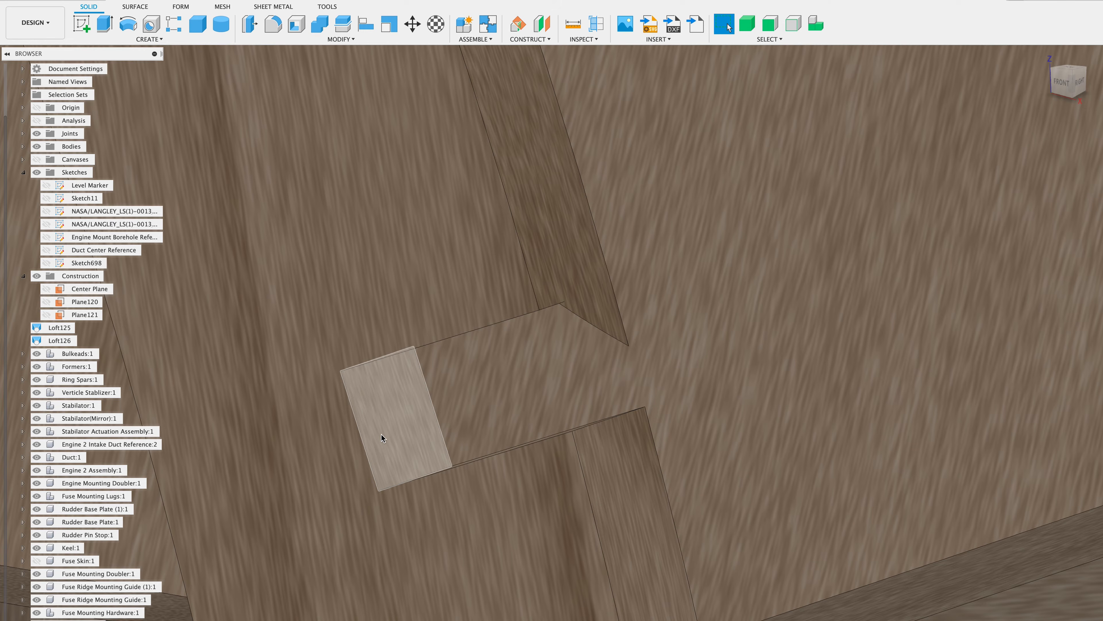
click(381, 434)
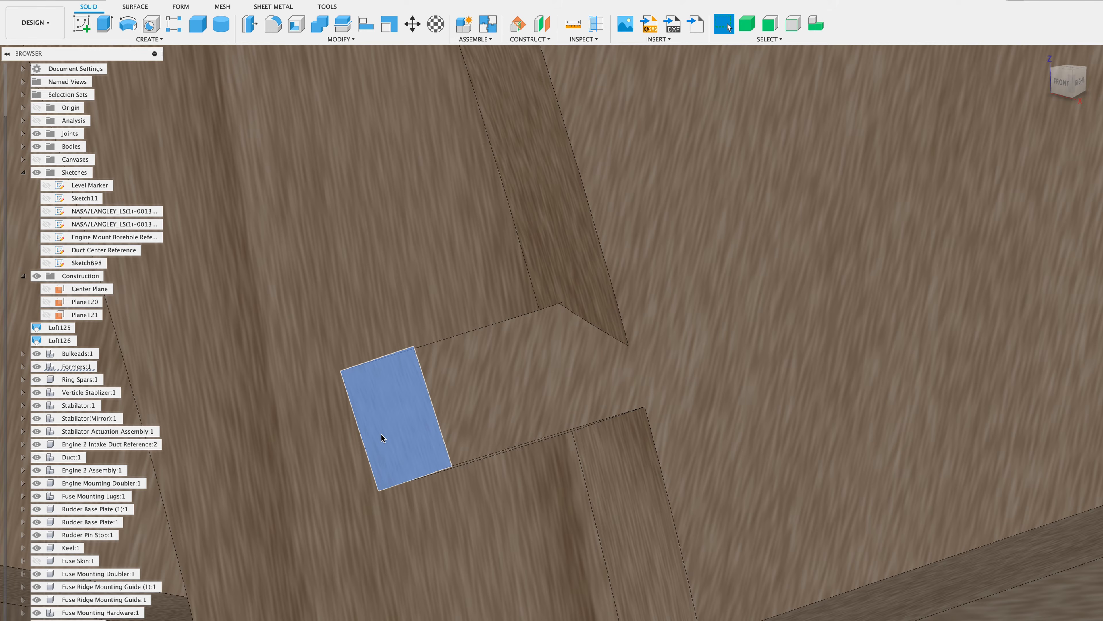
key(e)
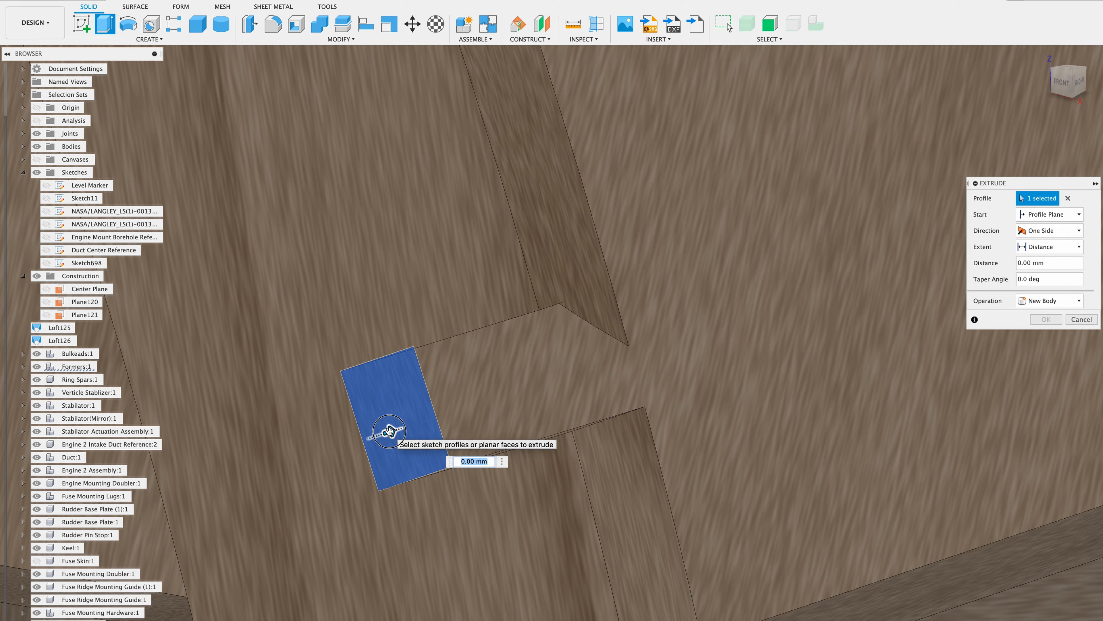
drag(388, 435, 737, 343)
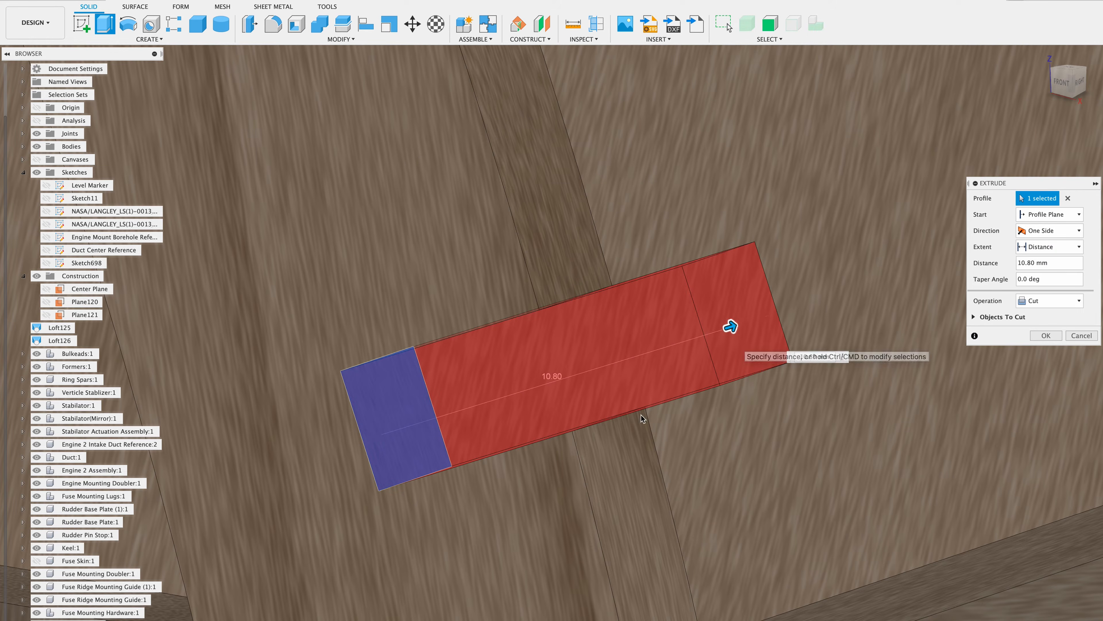
shift+middle_drag(729, 323, 685, 473)
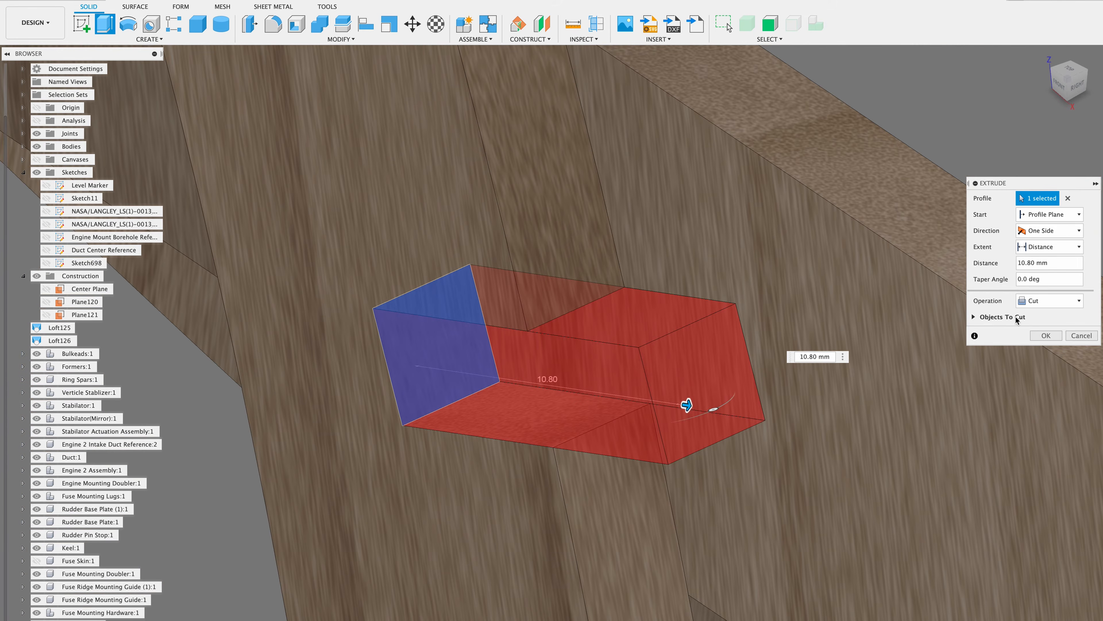
click(1046, 335)
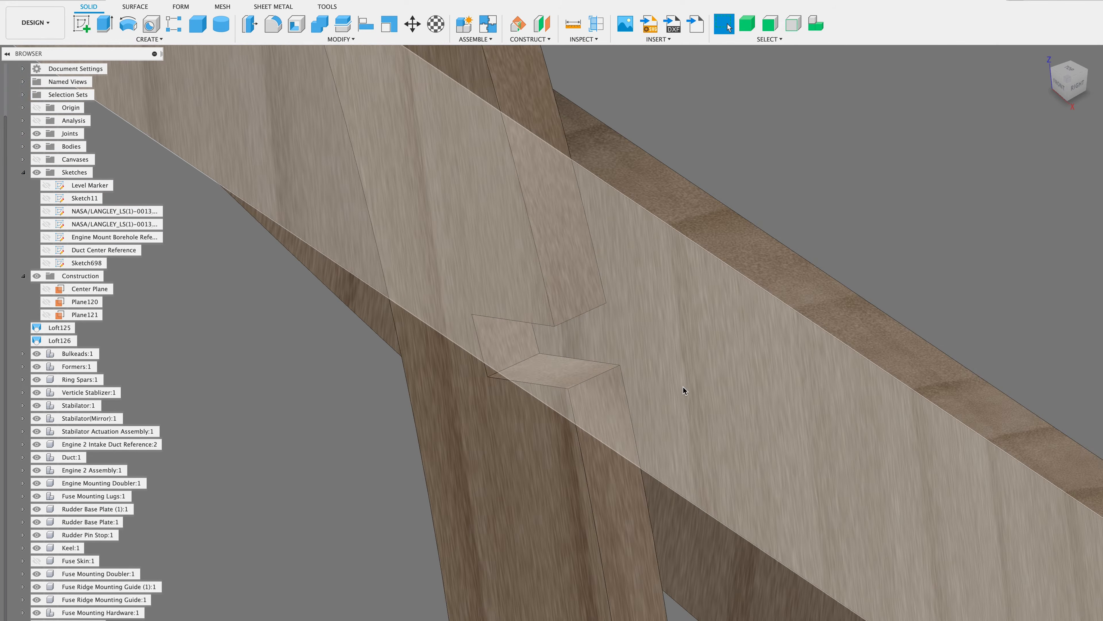
Show the longeron again and move its body from a pivot set on its edge beside the slotted former
scroll(683, 387, down, 5)
shift+middle_drag(399, 448, 392, 451)
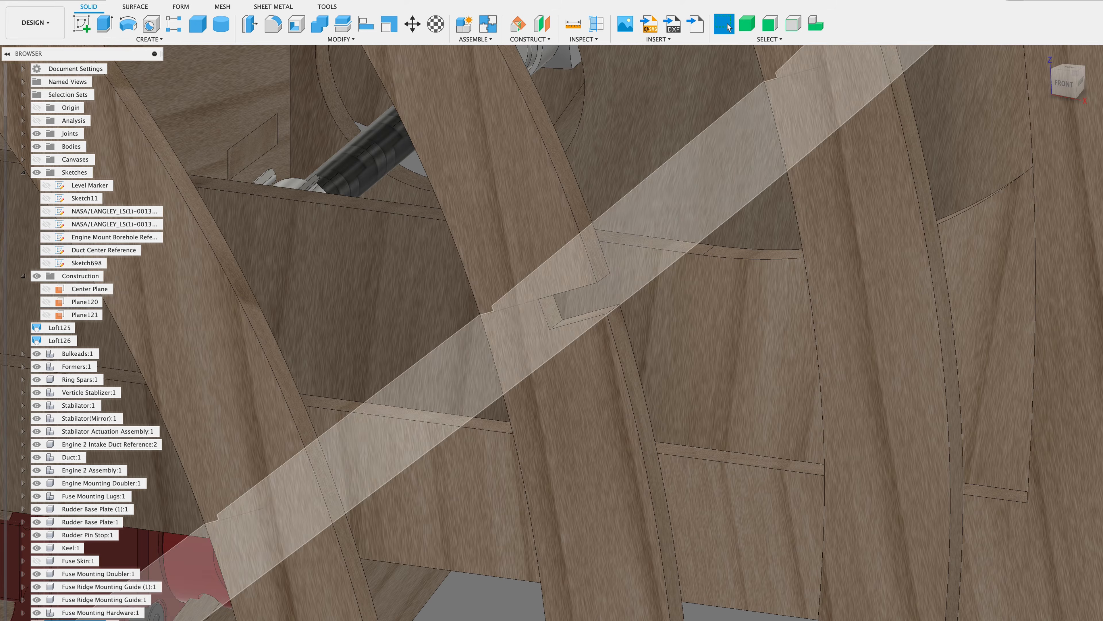
shift+middle_drag(427, 448, 426, 447)
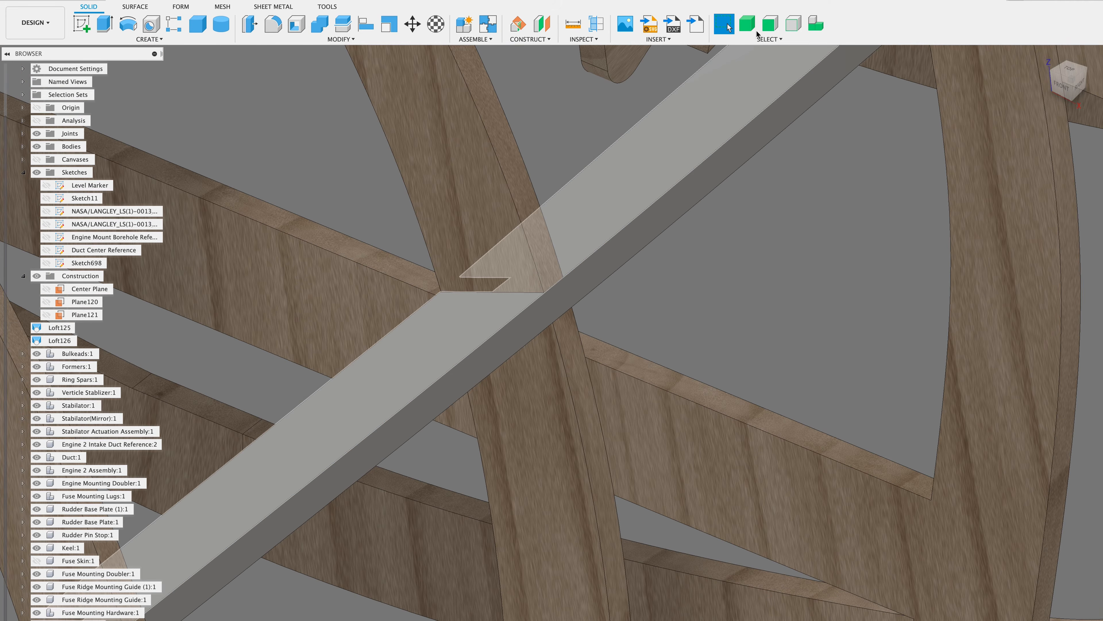
click(645, 206)
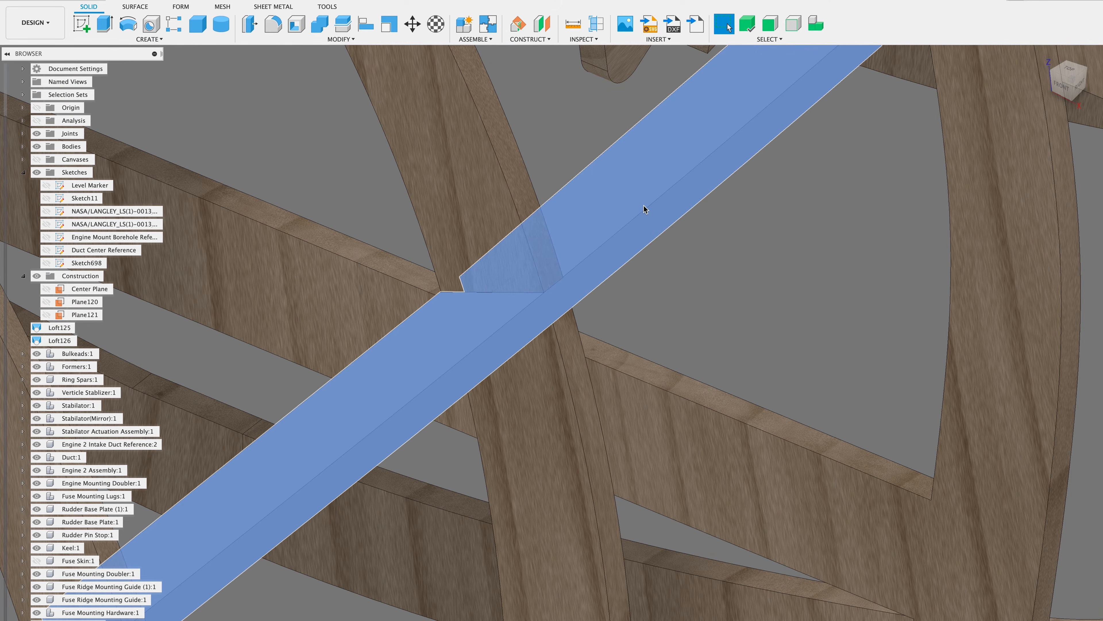
key(m)
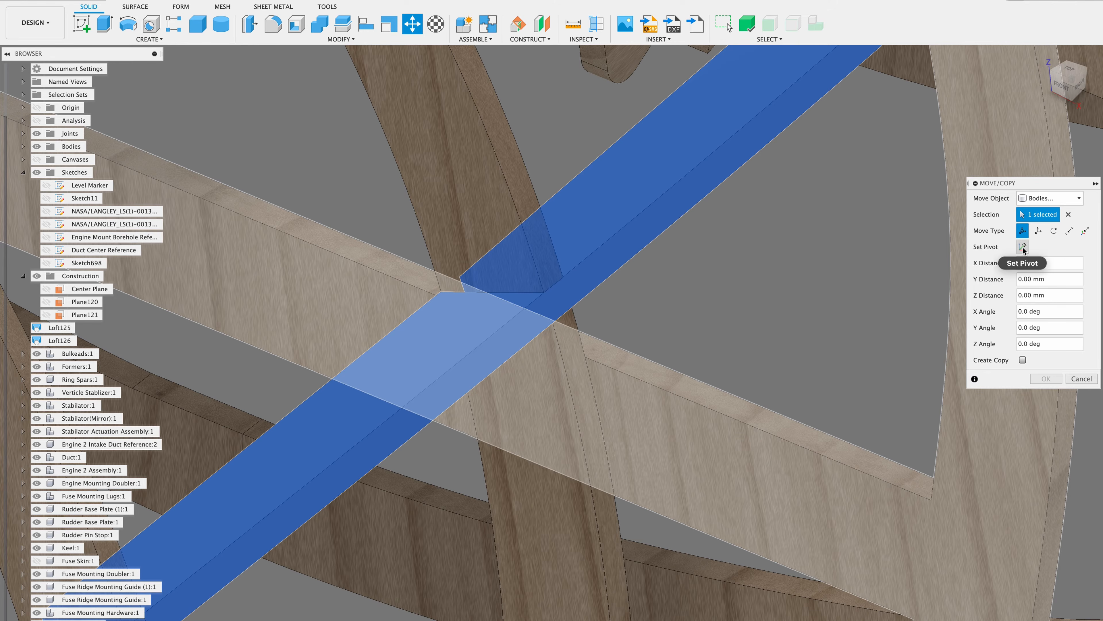
click(1023, 247)
click(598, 238)
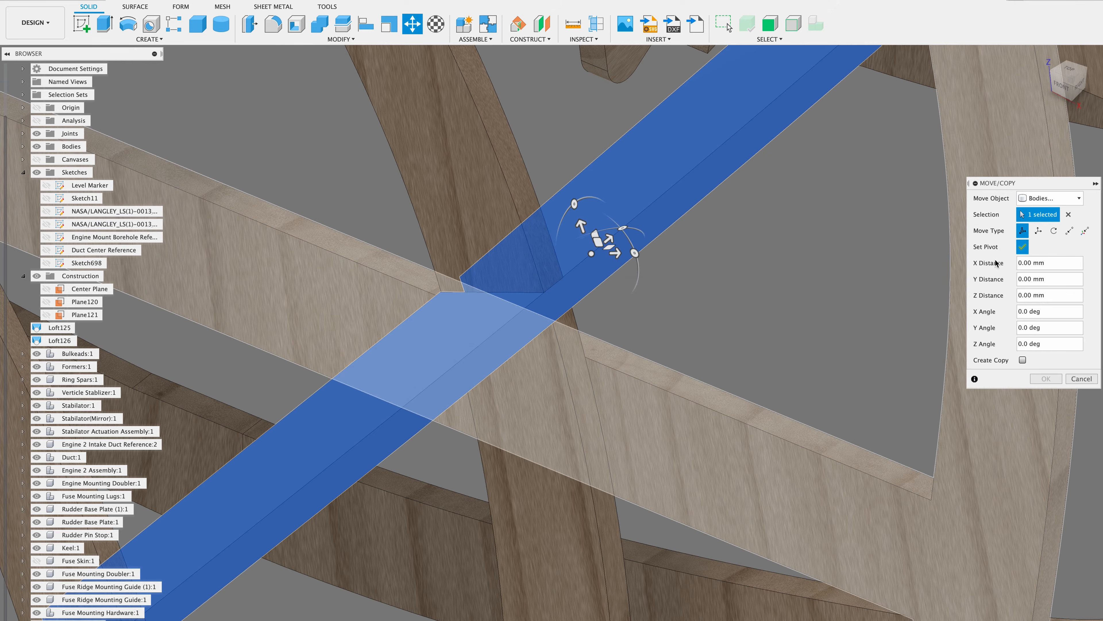
click(1022, 246)
shift+middle_drag(626, 254, 627, 253)
drag(626, 252, 822, 199)
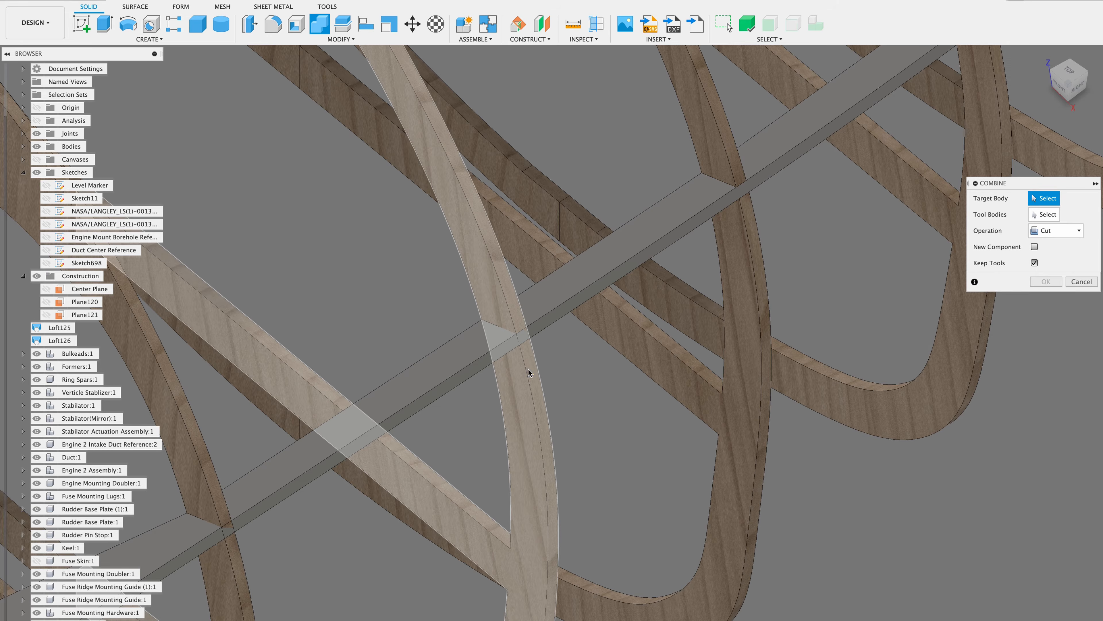
Cut the longeron's shape out of the next two formers with Combine, keeping the longeron as the tool body
click(528, 373)
click(560, 329)
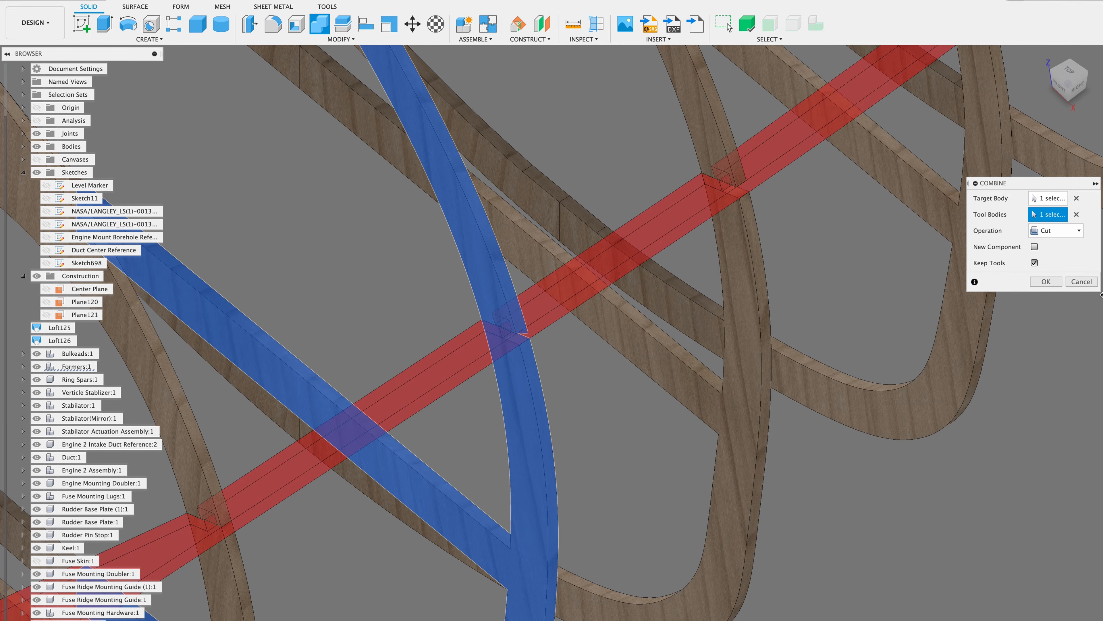
key(Return)
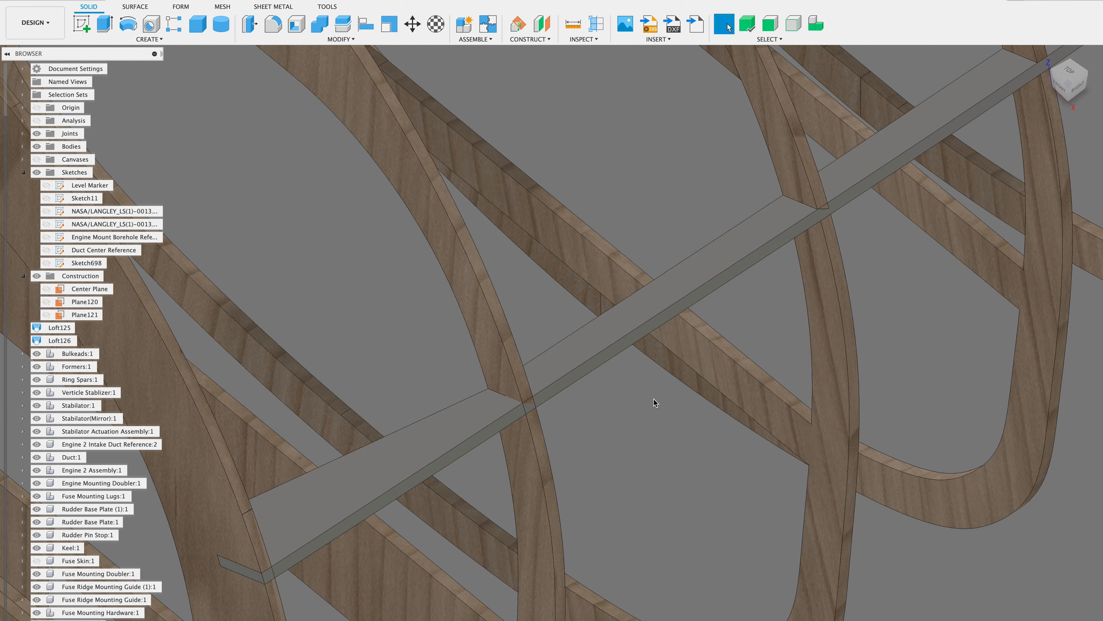
key(Return)
click(525, 374)
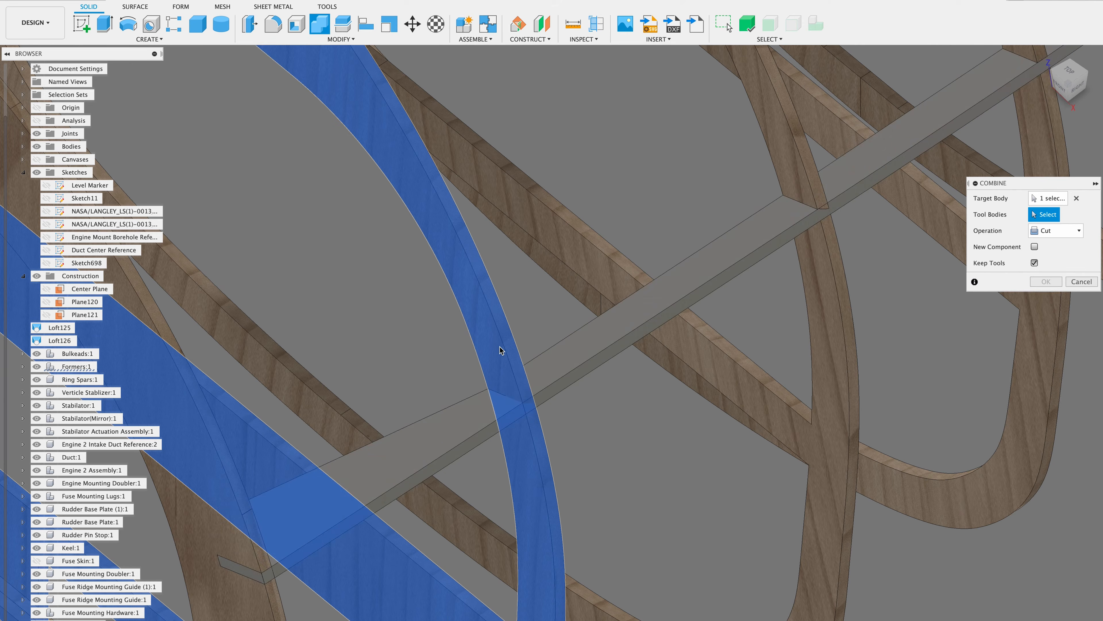
click(448, 434)
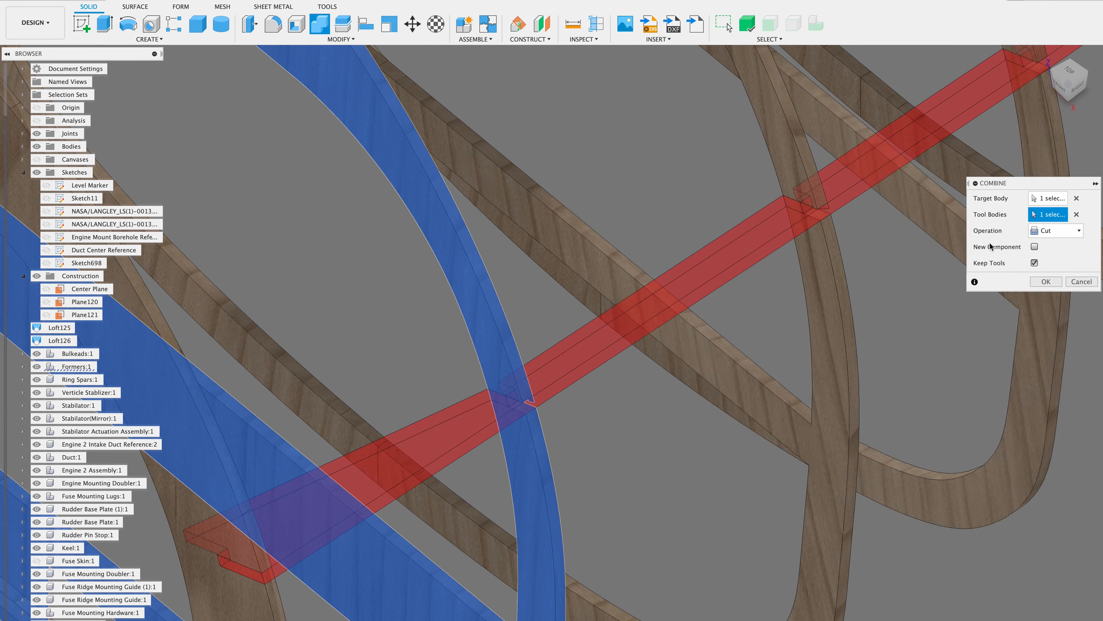
click(1046, 281)
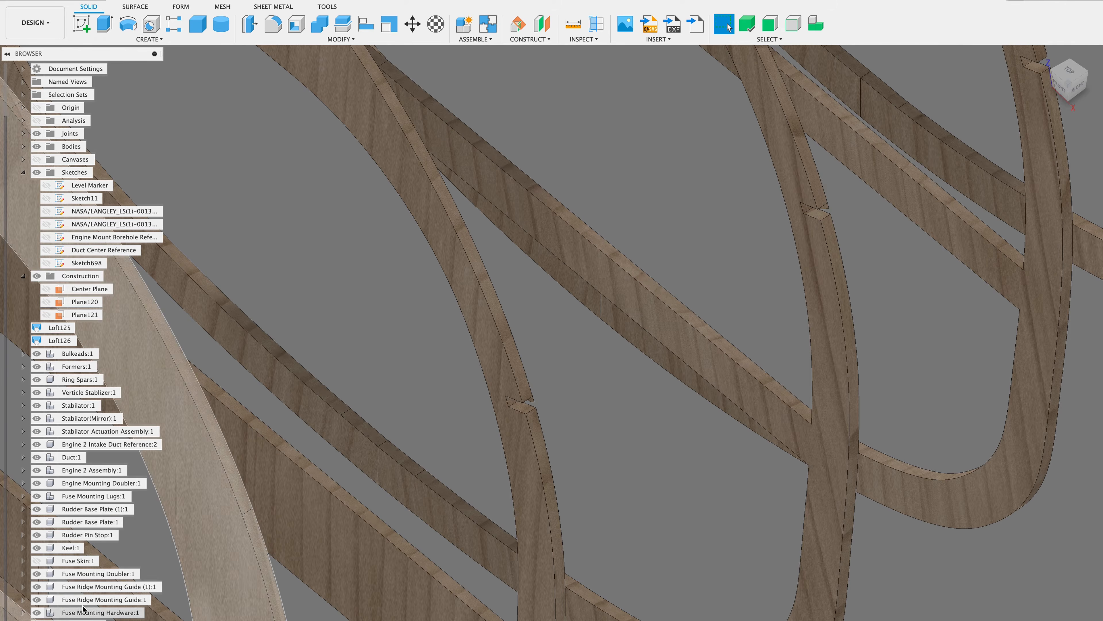
With the longeron hidden, extrude the inner end face of the last-cut former's slot 18.60 mm outward as a cut
scroll(476, 461, up, 5)
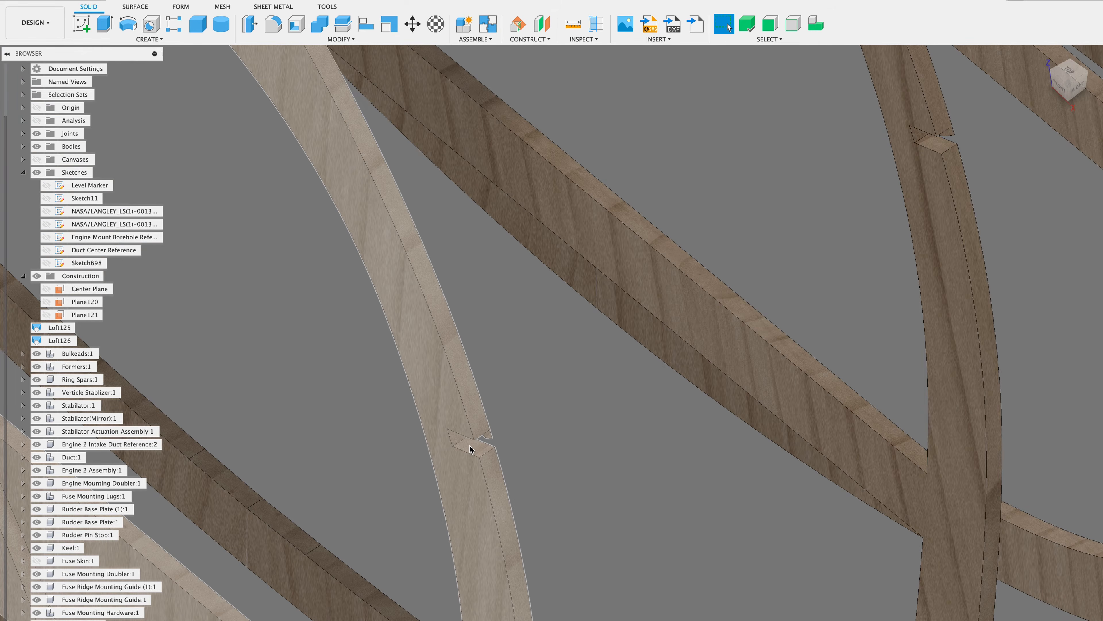
key(e)
click(455, 441)
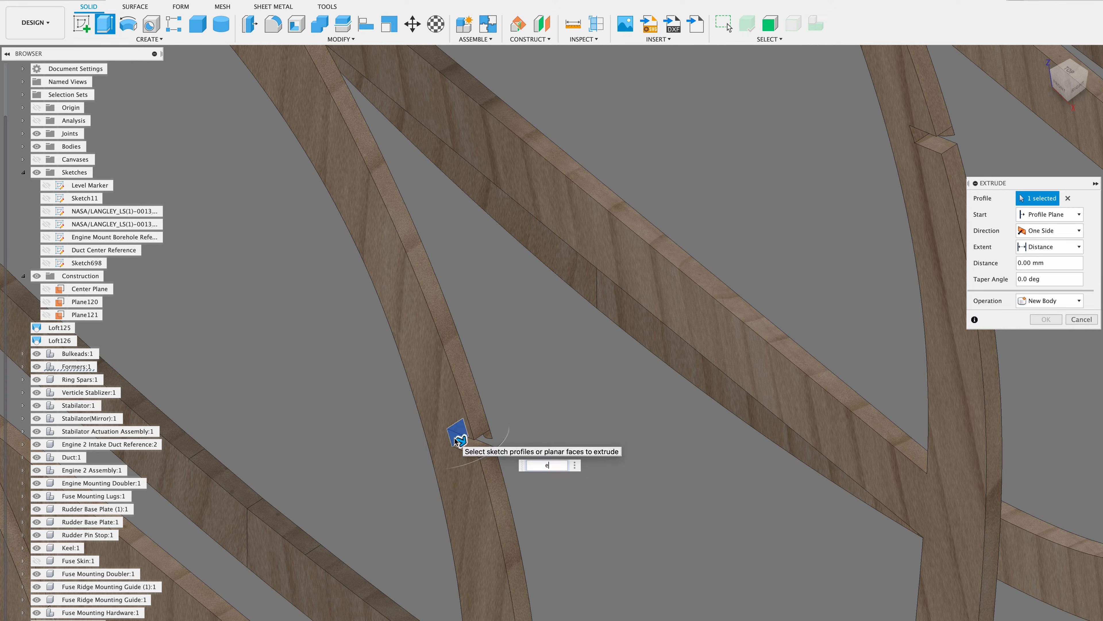
drag(458, 439, 573, 457)
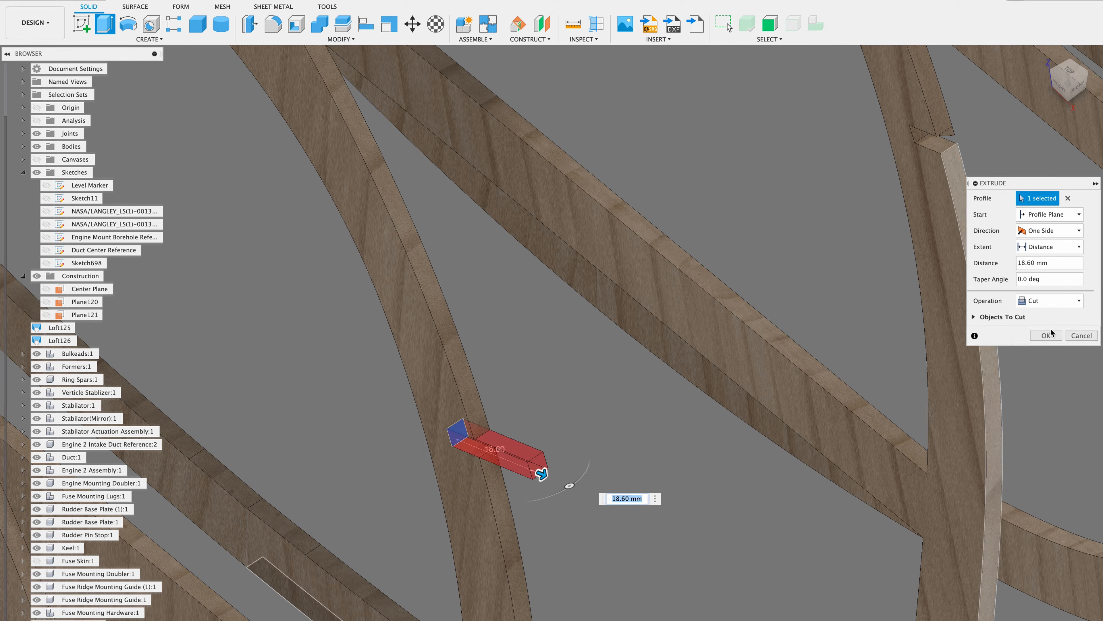
key(Return)
Turn off body selection priority and extrude the inner end face of the neighbouring former's slot 13.10 mm outward as a cut
scroll(900, 298, up, 5)
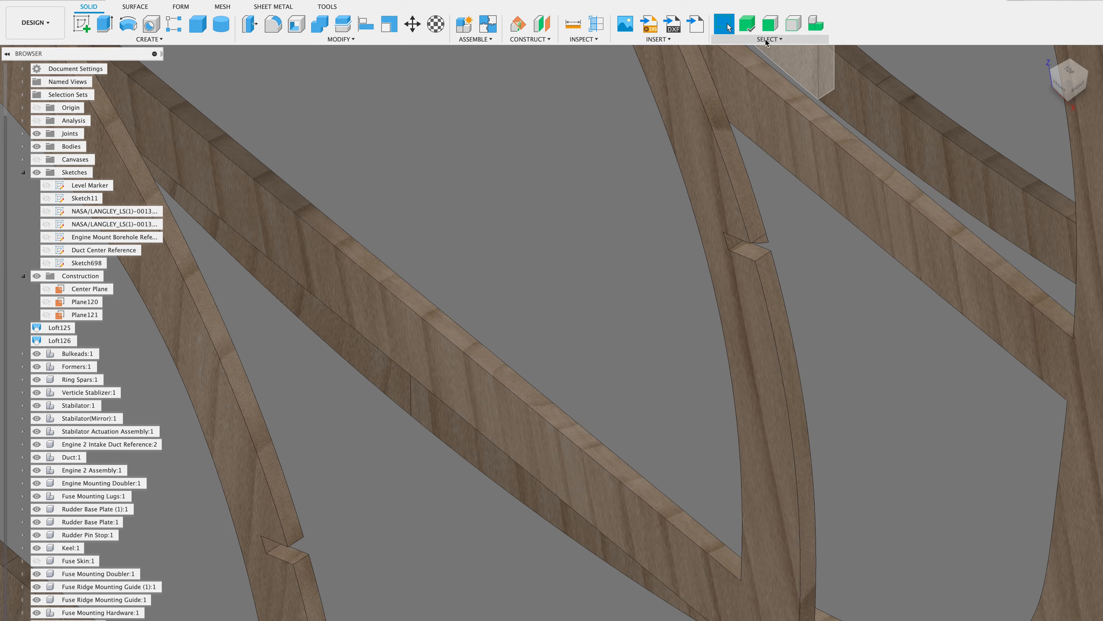
click(747, 25)
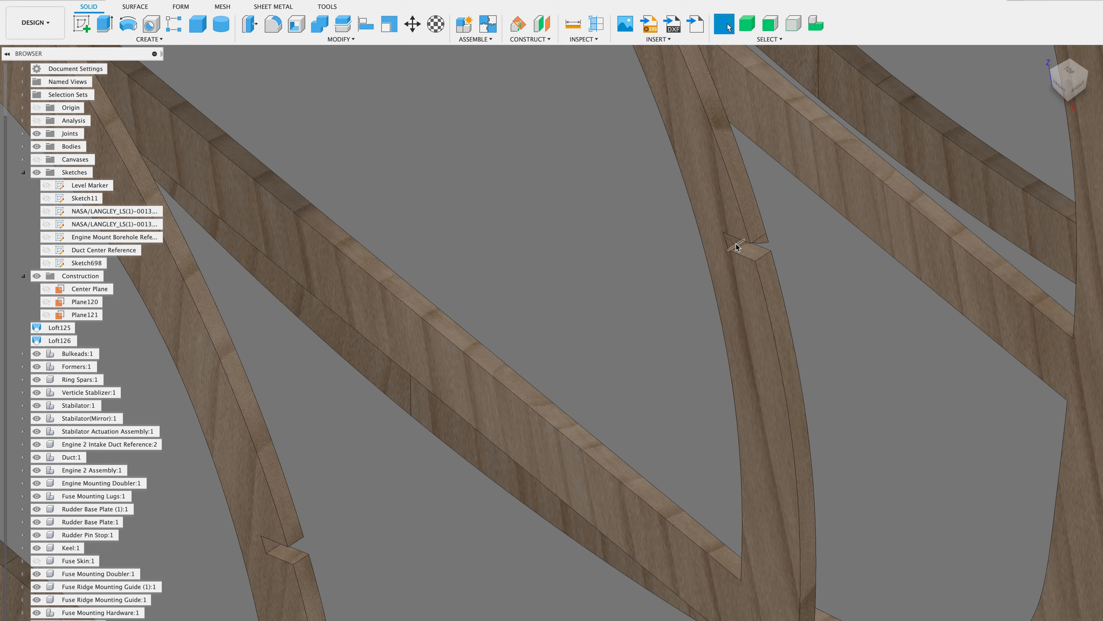
click(733, 244)
key(e)
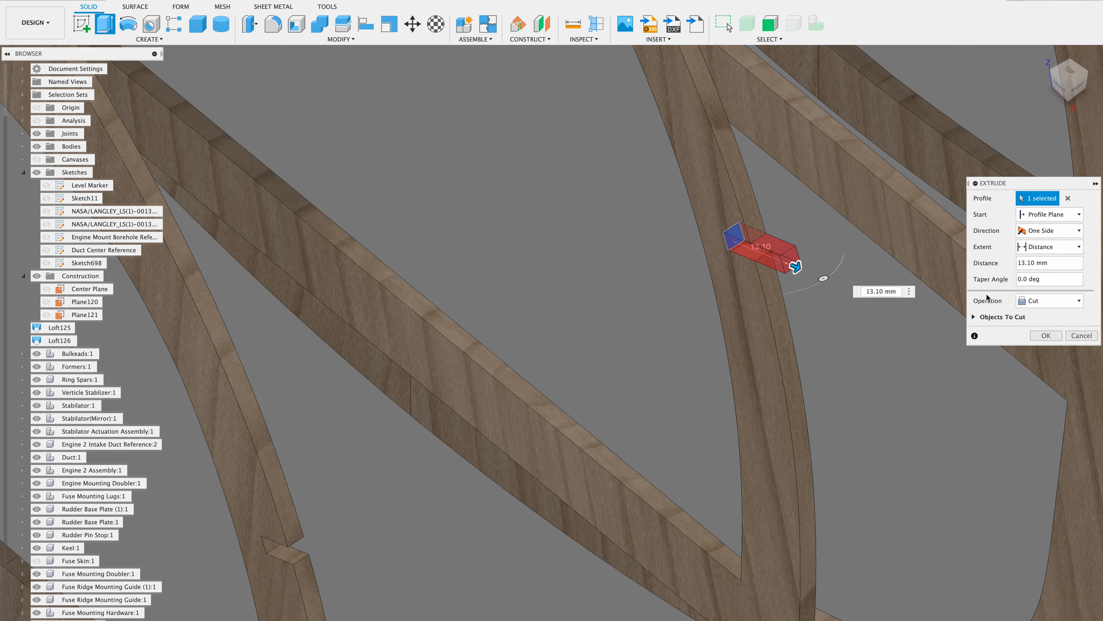
click(1046, 335)
scroll(918, 401, down, 10)
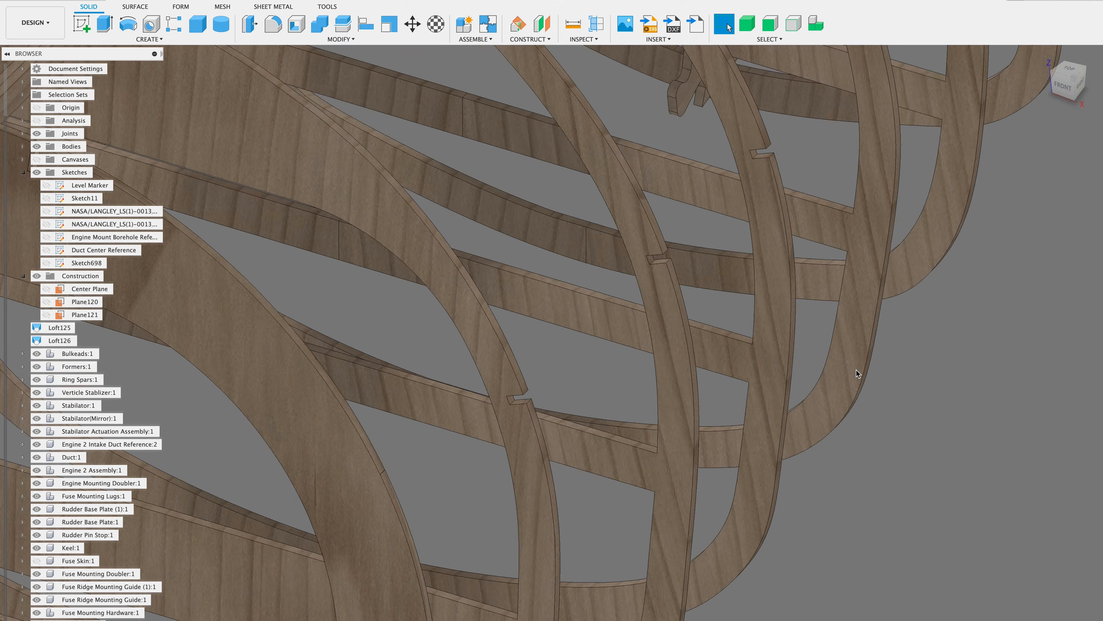
scroll(856, 370, down, 5)
scroll(856, 369, up, 10)
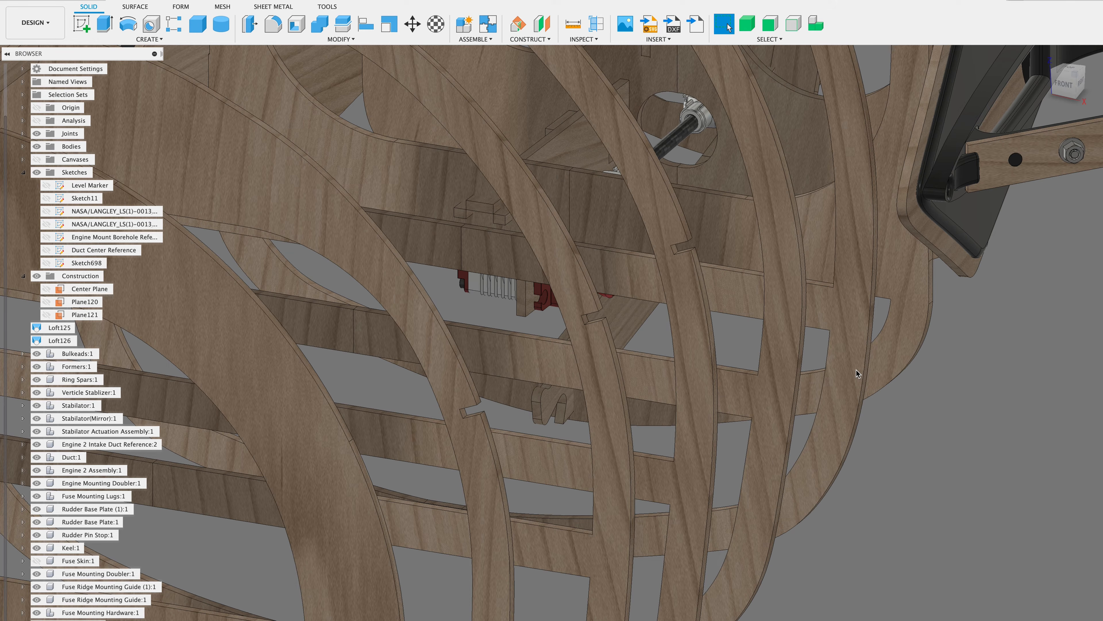
shift+scroll(831, 334, right, 5)
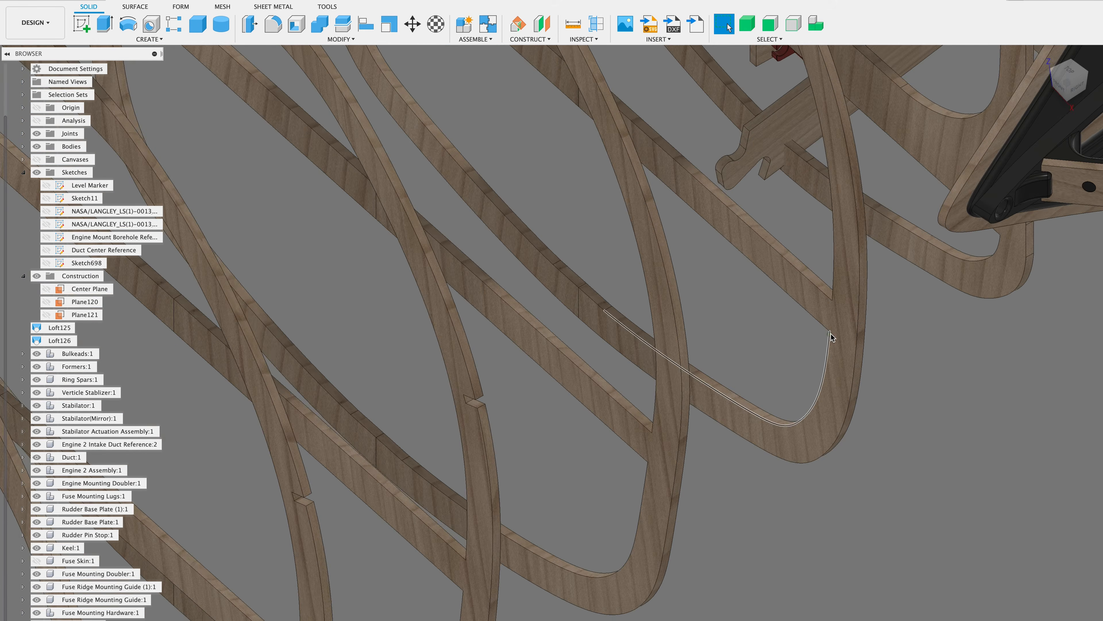
scroll(831, 334, up, 5)
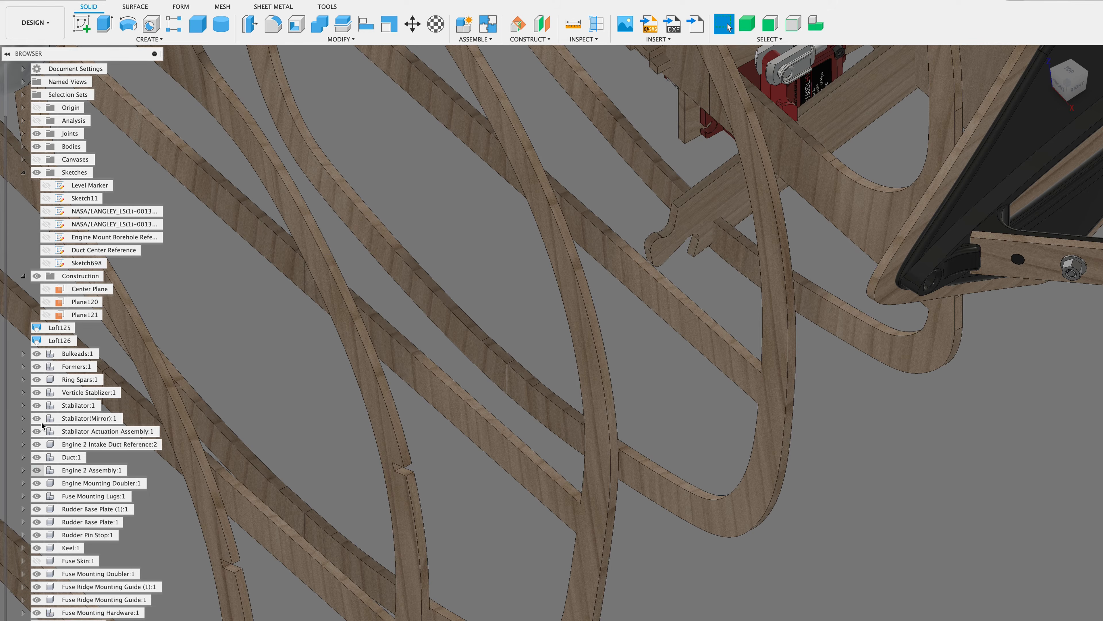
Show the longeron's Sketch698, open it for editing, and hide the Formers component
click(46, 263)
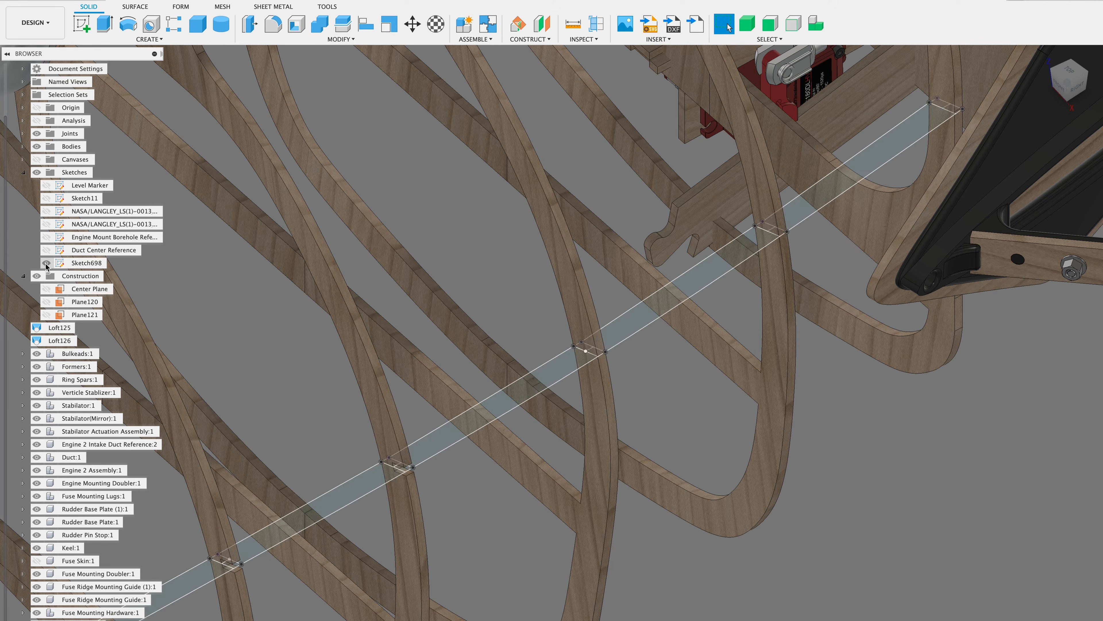
double_click(60, 265)
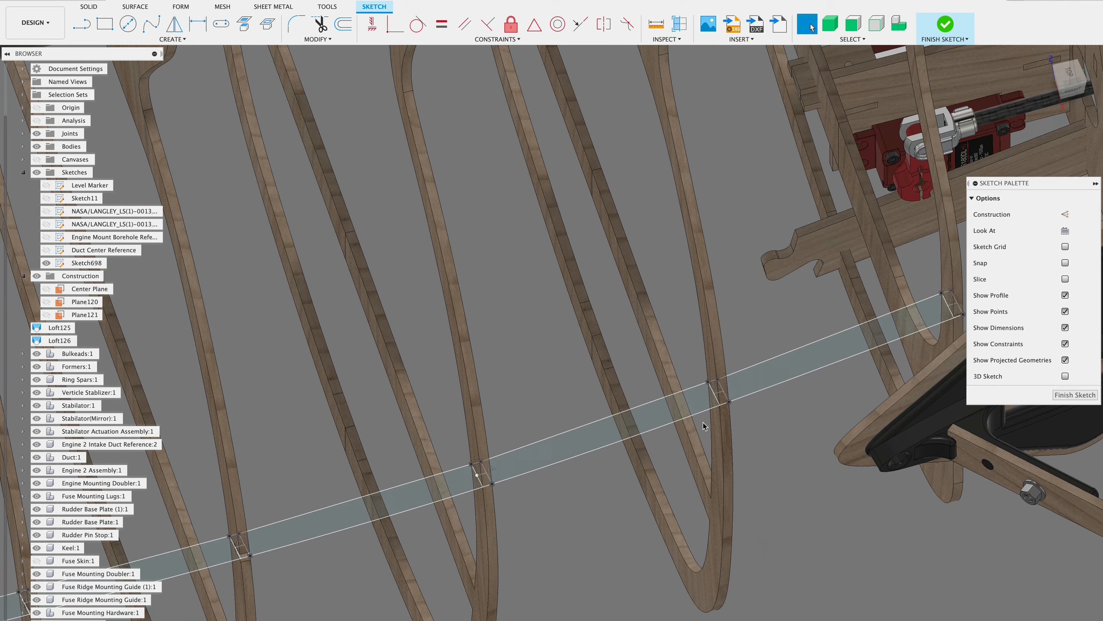
scroll(703, 424, up, 5)
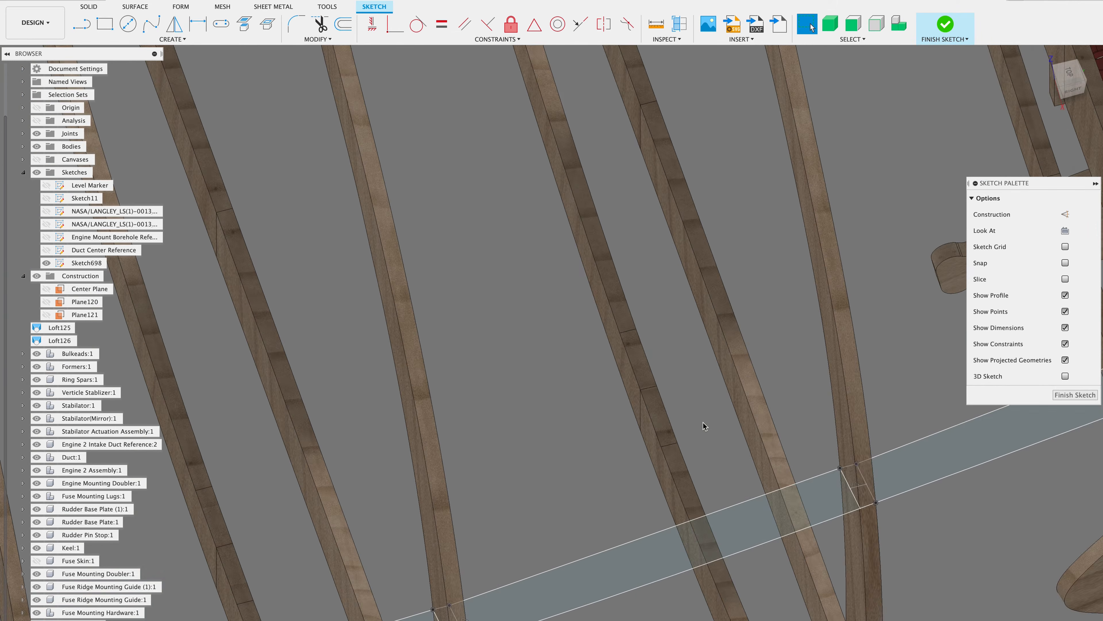
scroll(704, 422, down, 5)
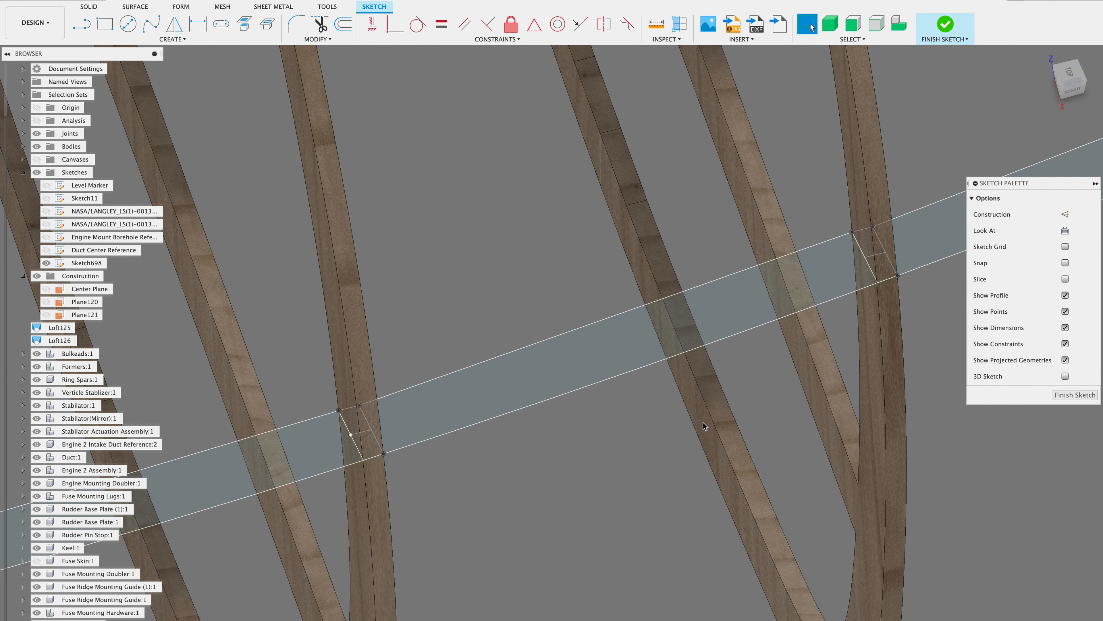
click(36, 366)
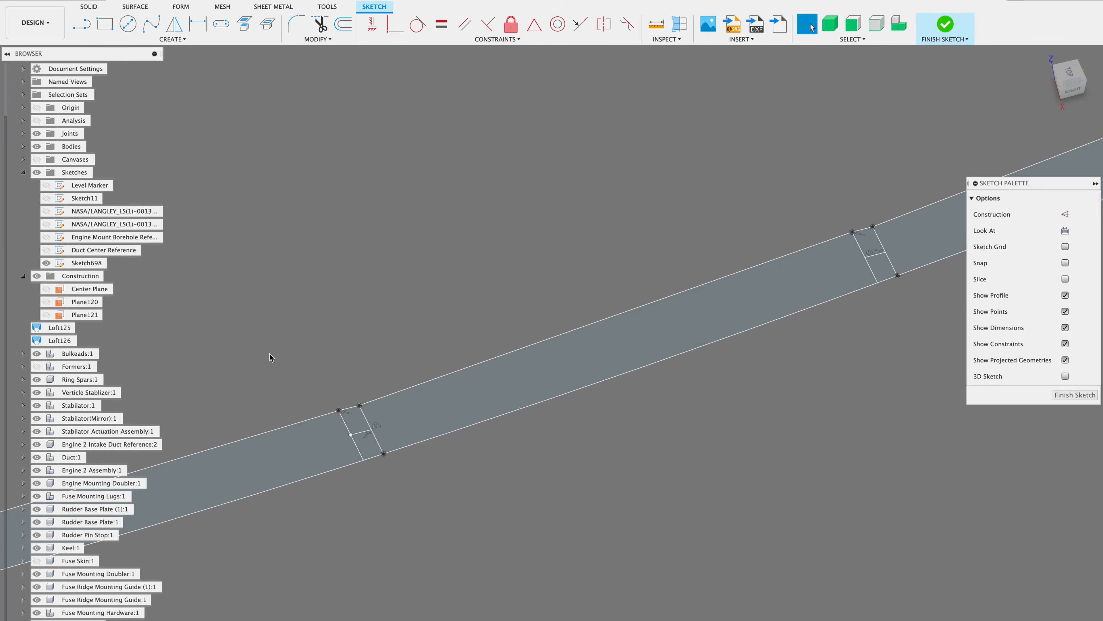
Offset the cross line inside one former crossing of the longeron sketch 1.5 mm toward the upper edge
scroll(542, 450, up, 3)
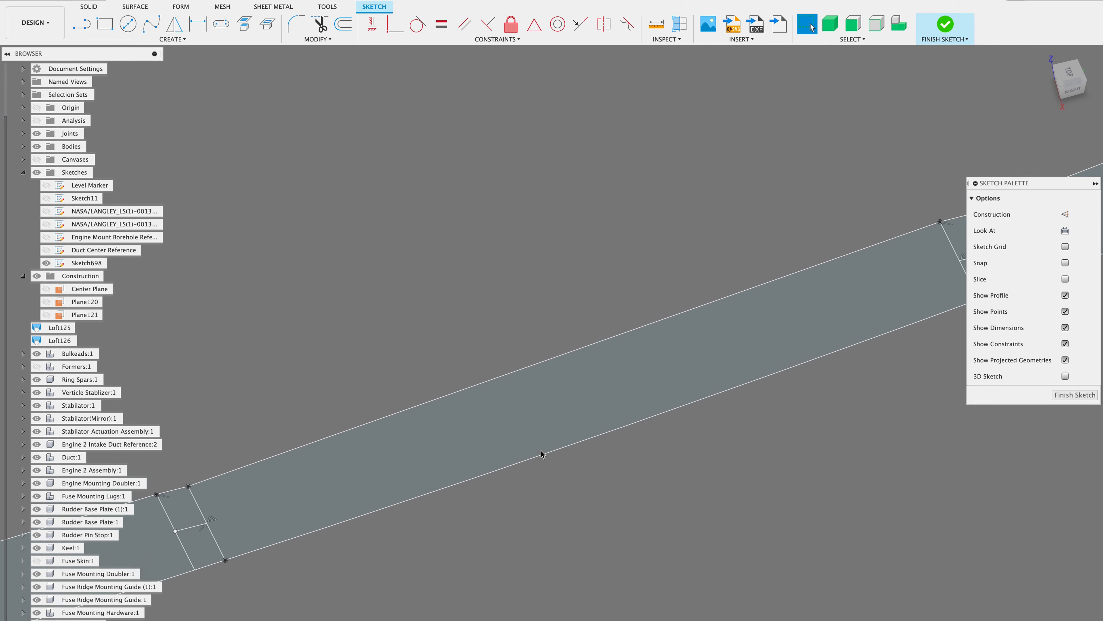
scroll(541, 450, down, 2)
scroll(541, 451, up, 3)
scroll(542, 451, down, 3)
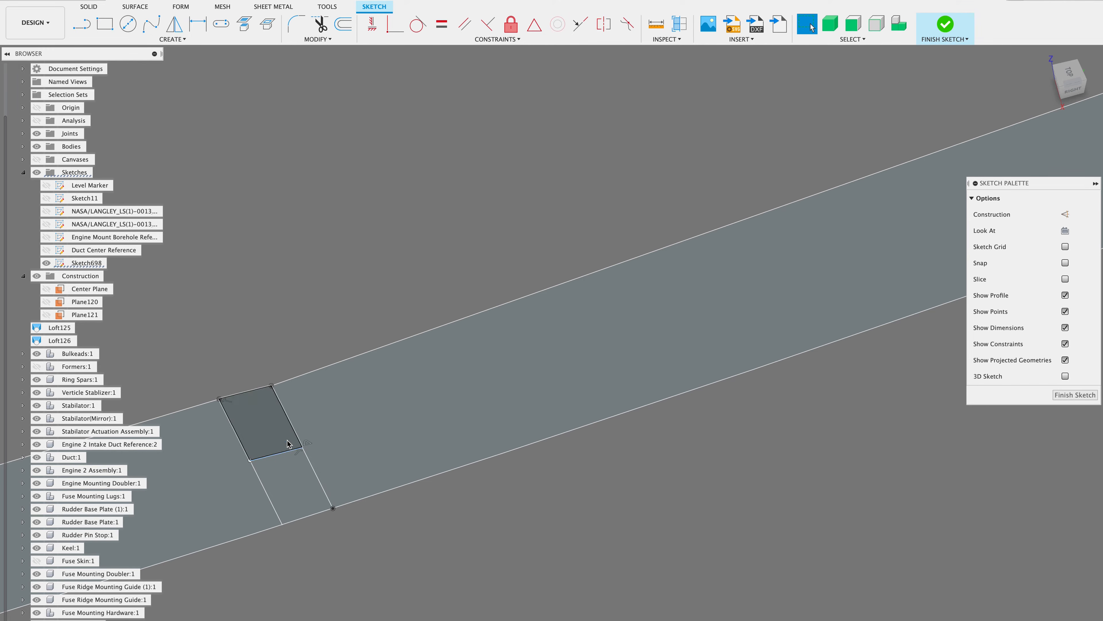
click(343, 27)
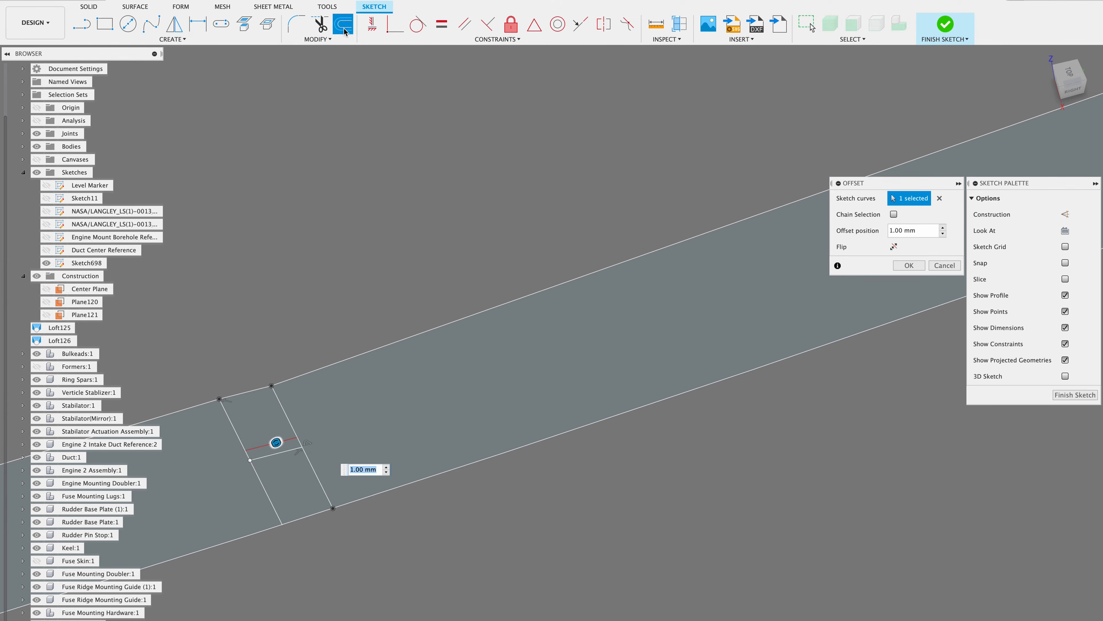
text(1.)
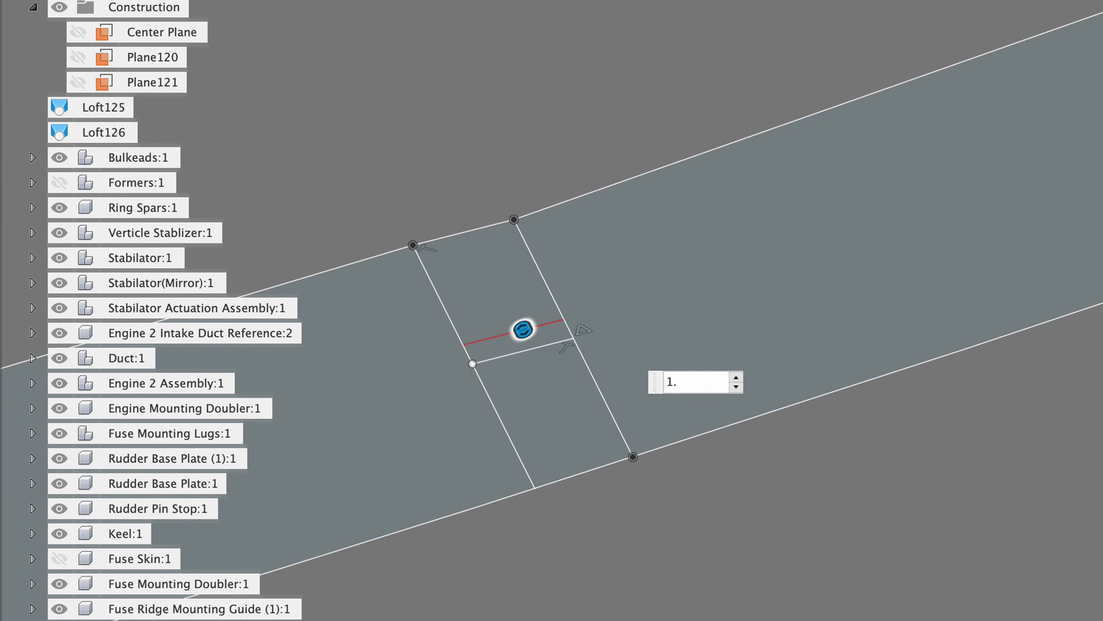
text(5)
key(Return)
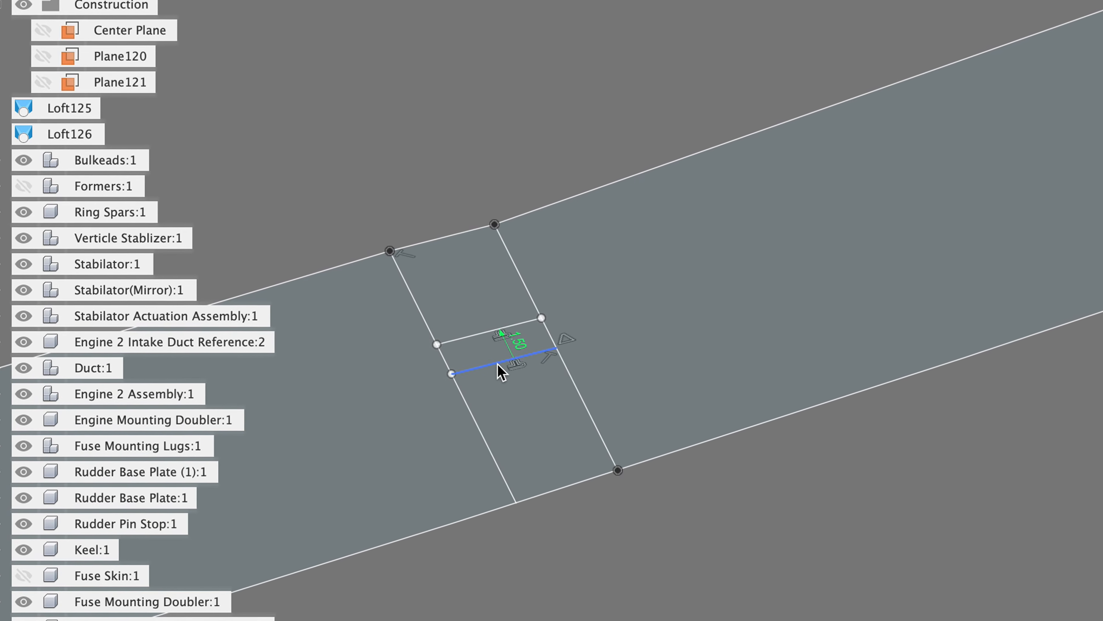
Offset the same cross line 1.5 mm toward the longeron's lower edge
scroll(495, 365, left, 6)
scroll(495, 365, down, 4)
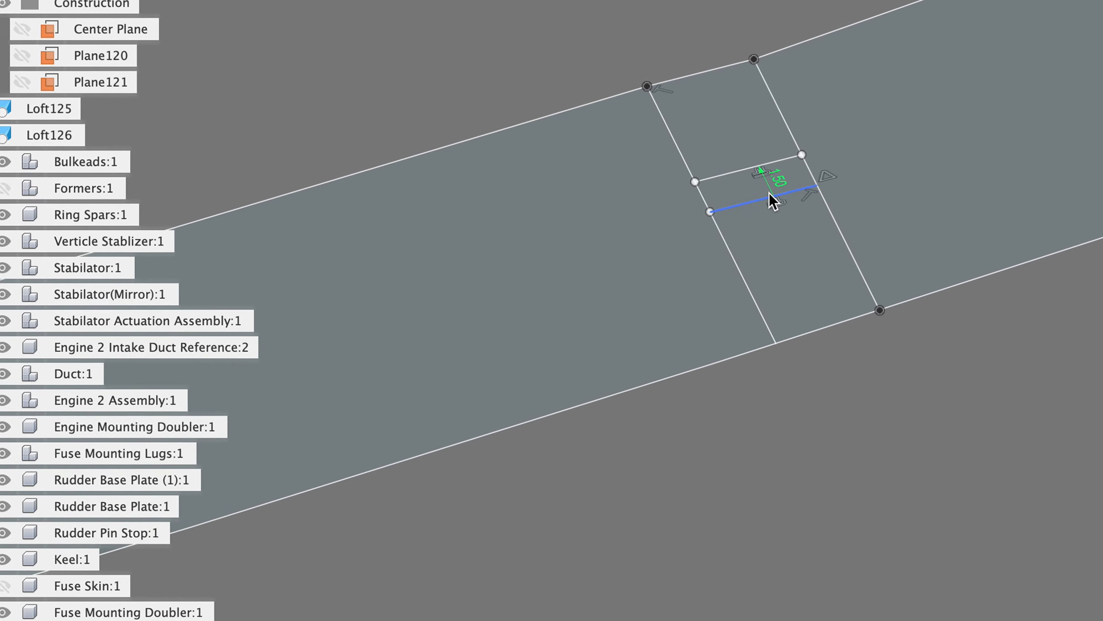
right_click(769, 200)
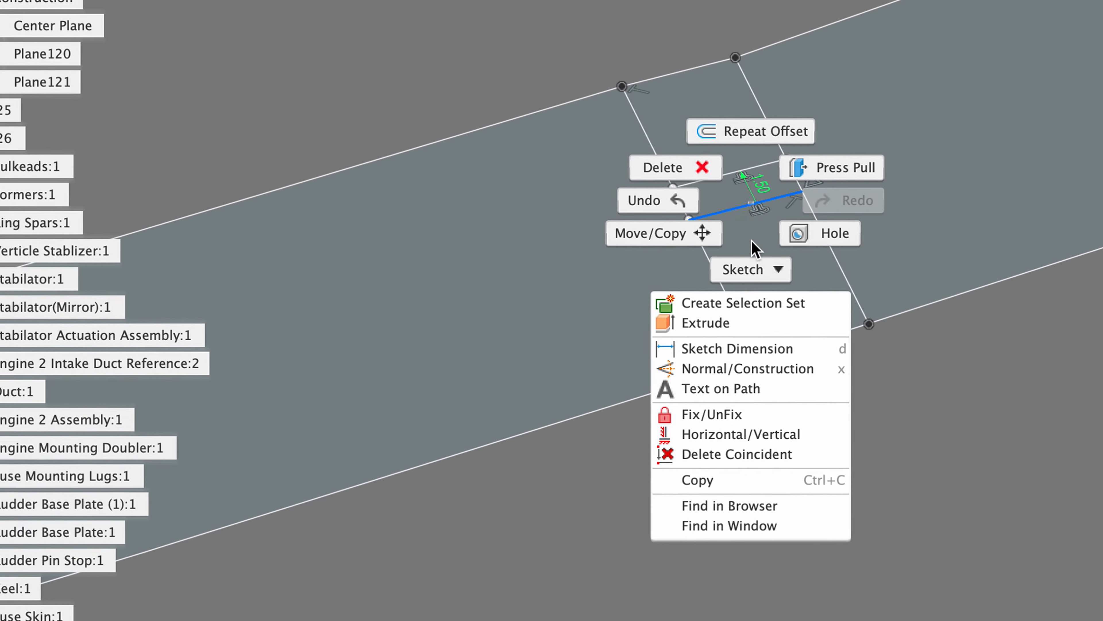
click(725, 136)
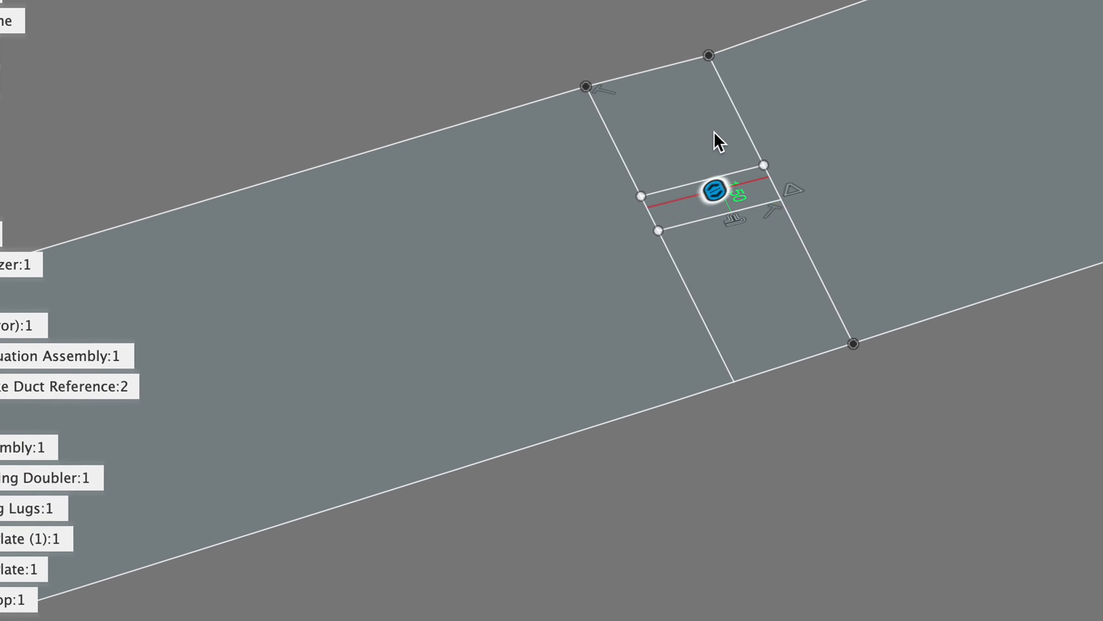
text(-)
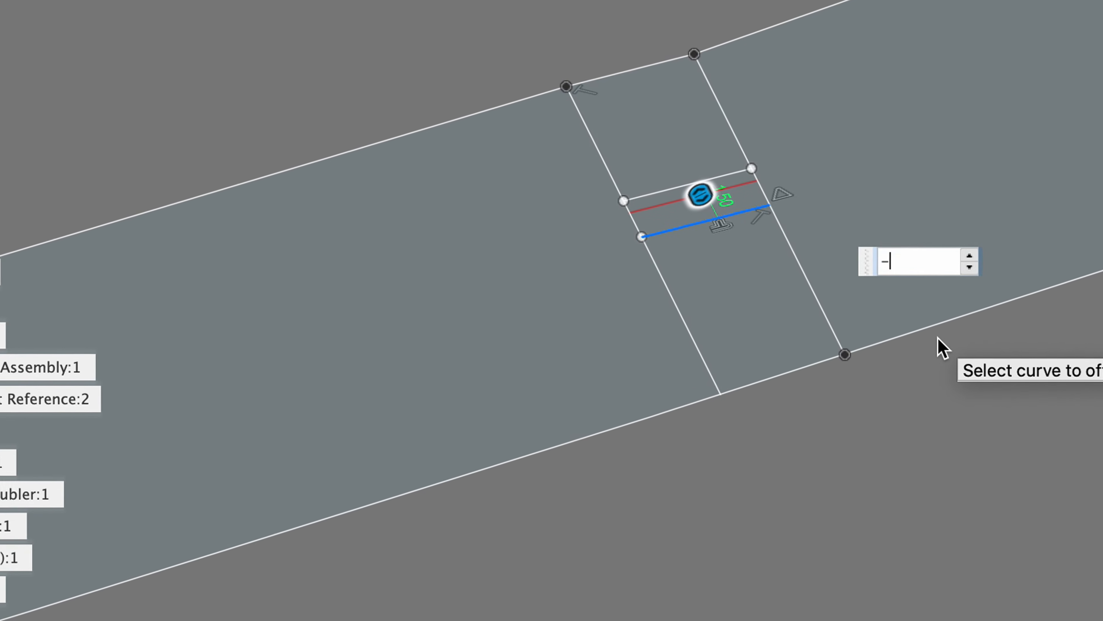
text(1.)
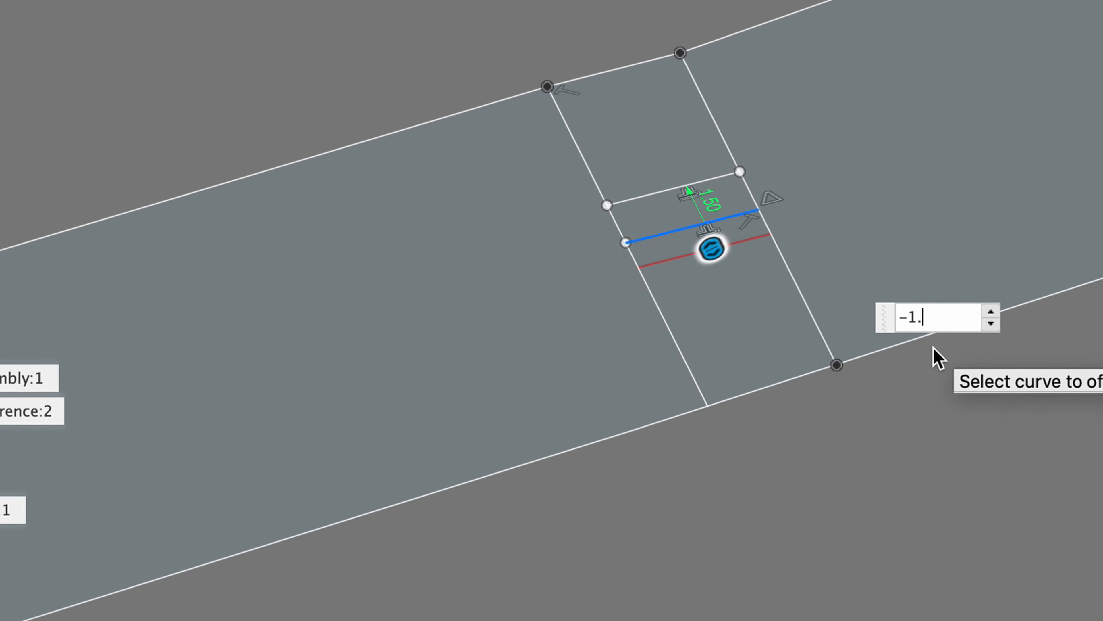
text(5)
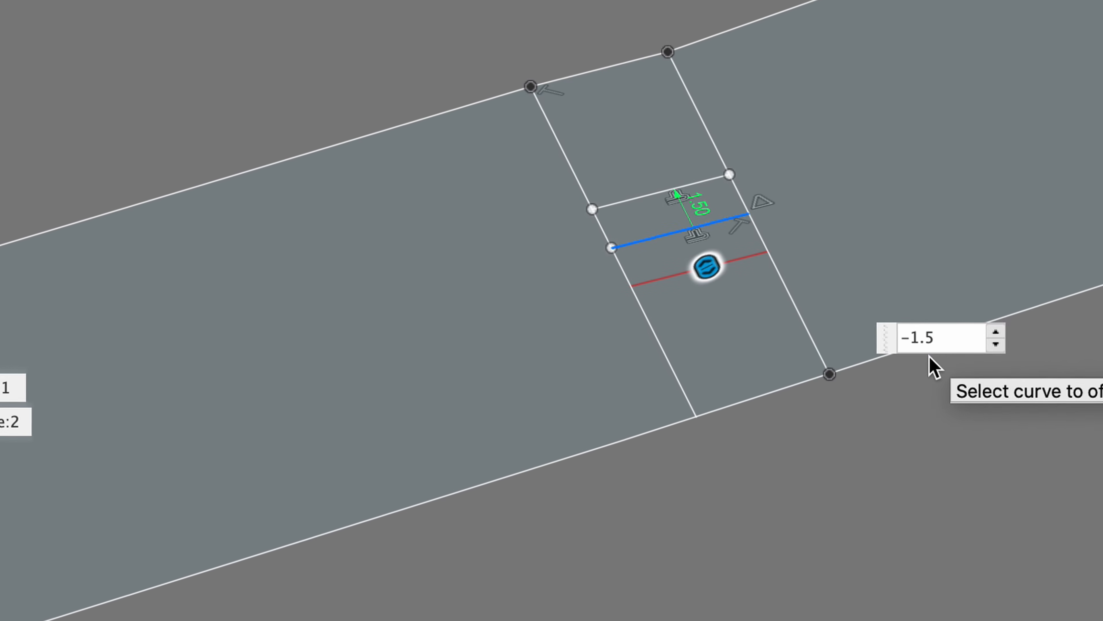
key(Return)
Draw a line through the middle of this crossing, from the longeron's upper edge to its lower edge
scroll(916, 564, up, 5)
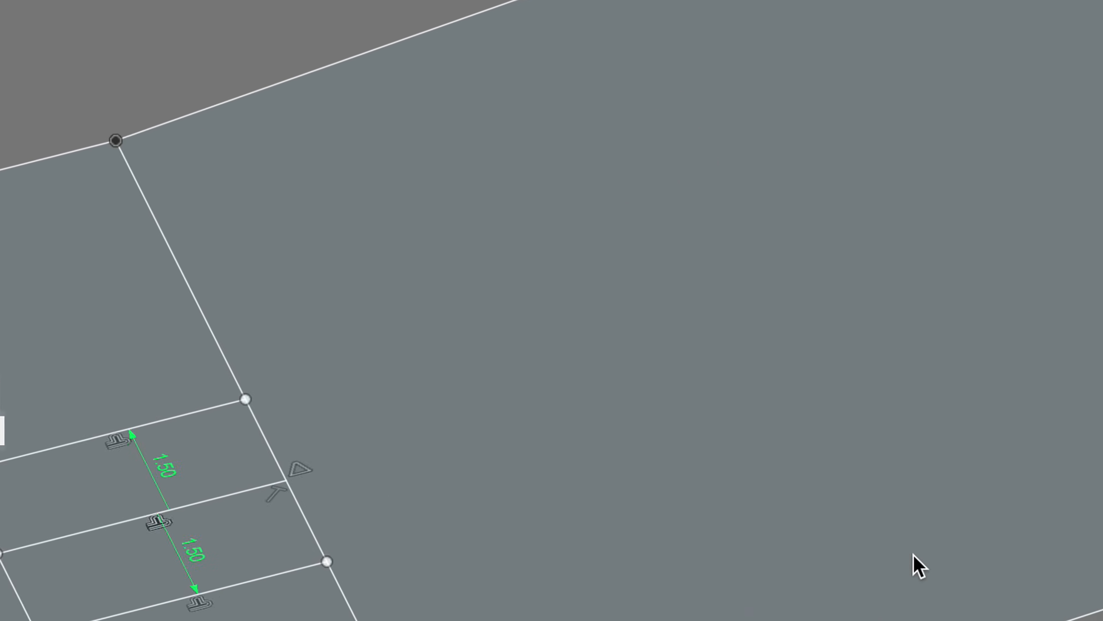
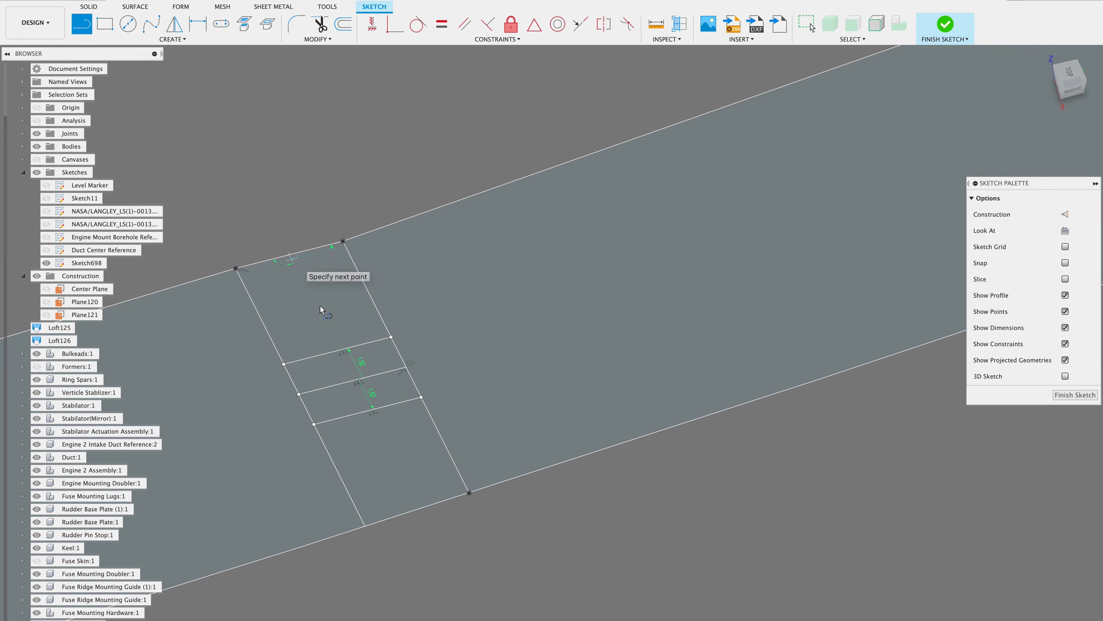
click(416, 509)
key(Escape)
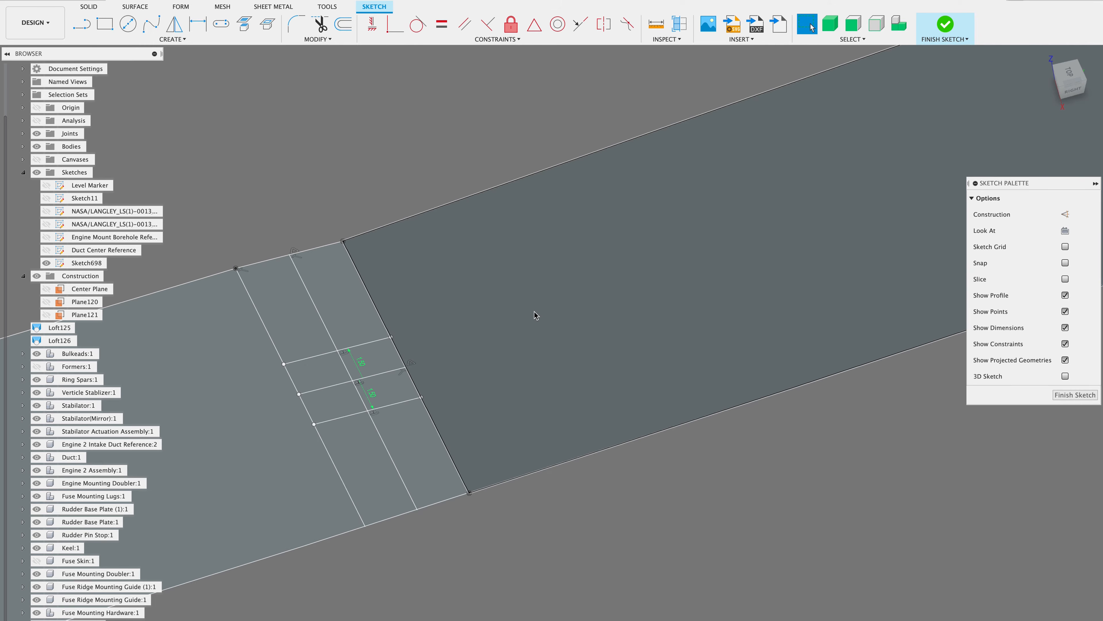
At the neighbouring former crossing up the longeron, offset the cross line 1.5 mm toward the upper edge
scroll(535, 311, down, 5)
scroll(665, 269, down, 5)
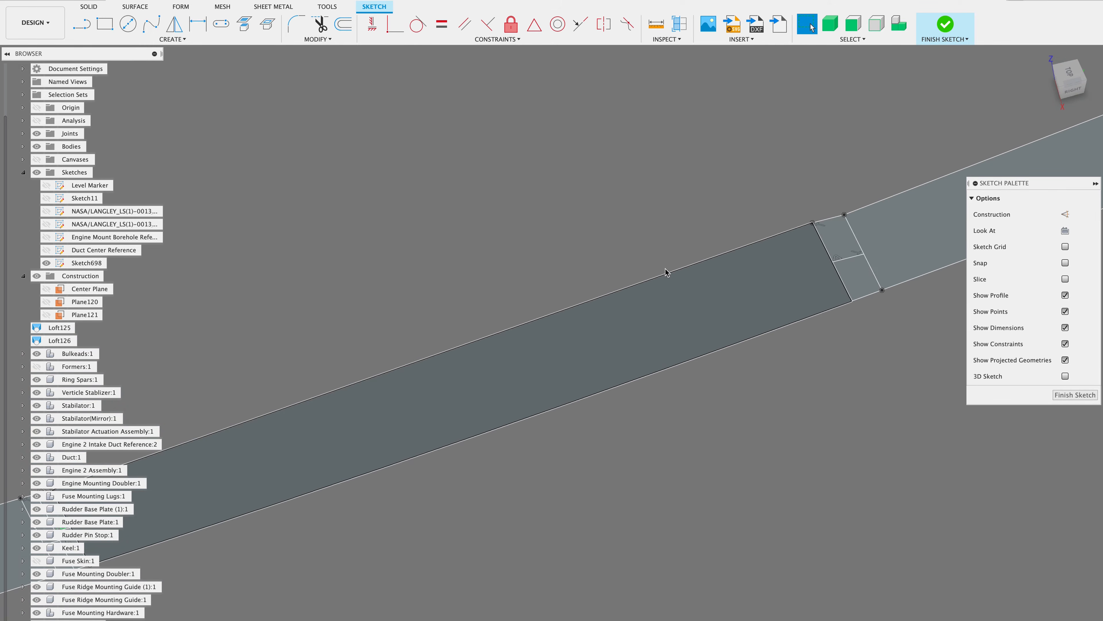
scroll(665, 269, up, 5)
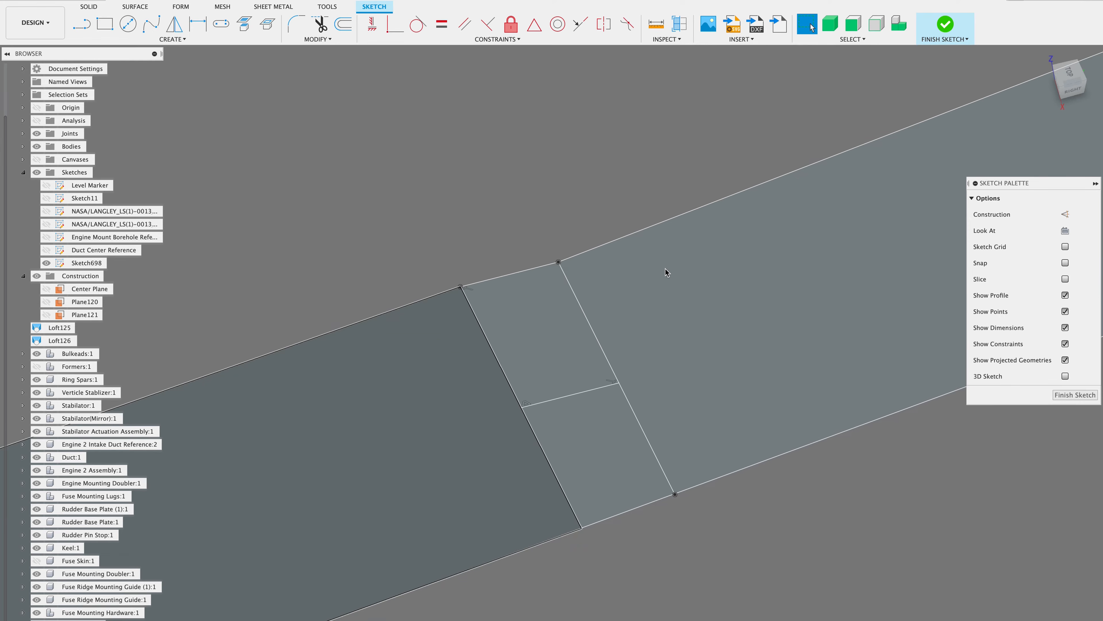
scroll(665, 269, down, 5)
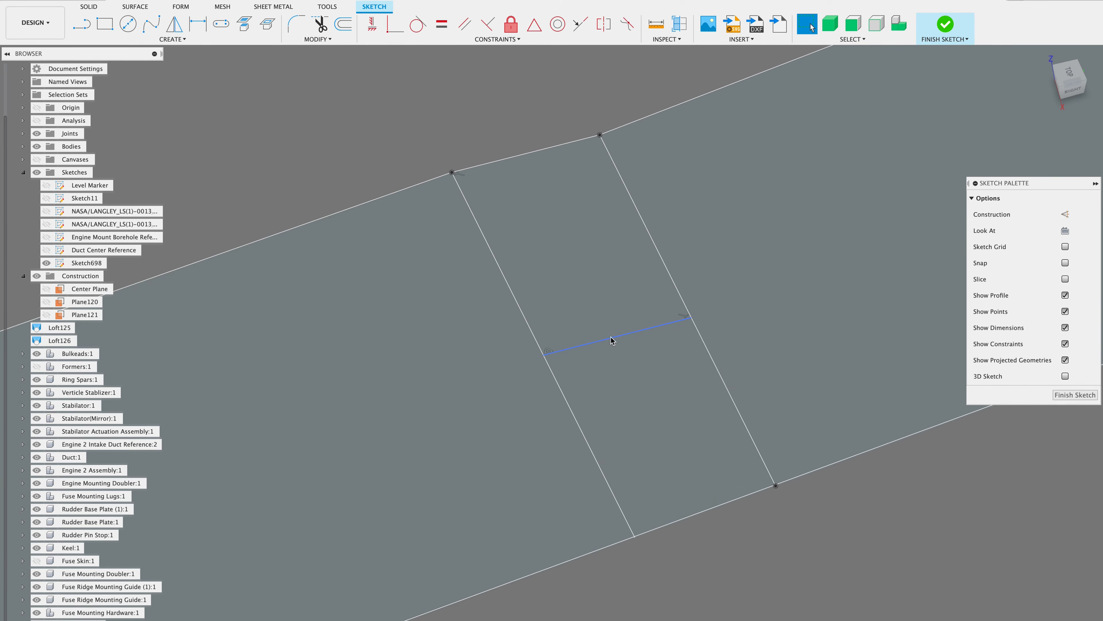
right_click(611, 341)
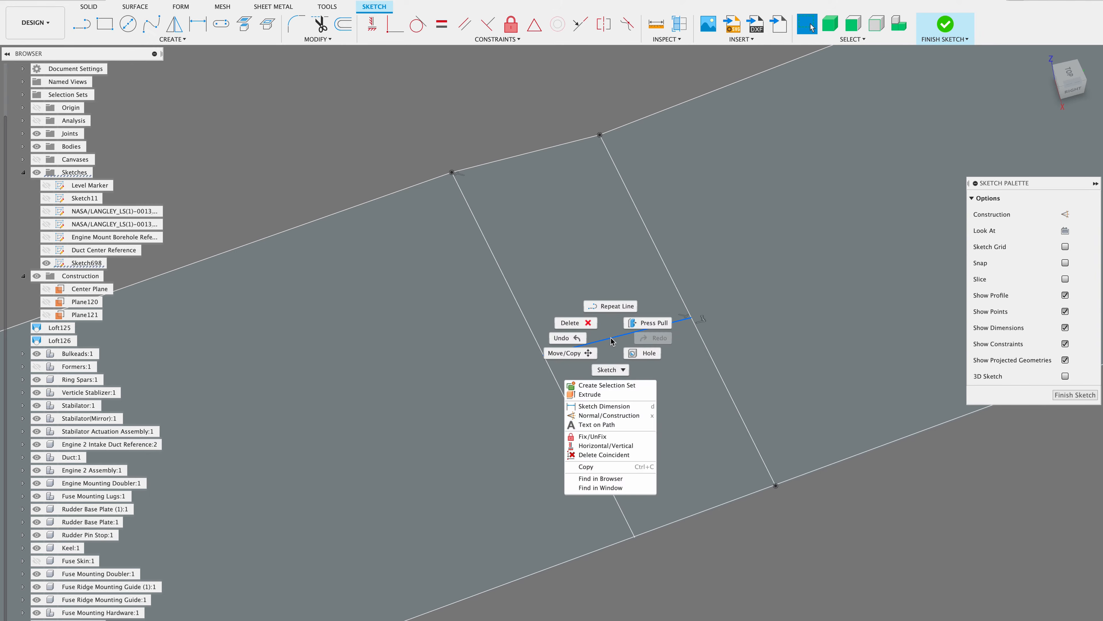
click(611, 306)
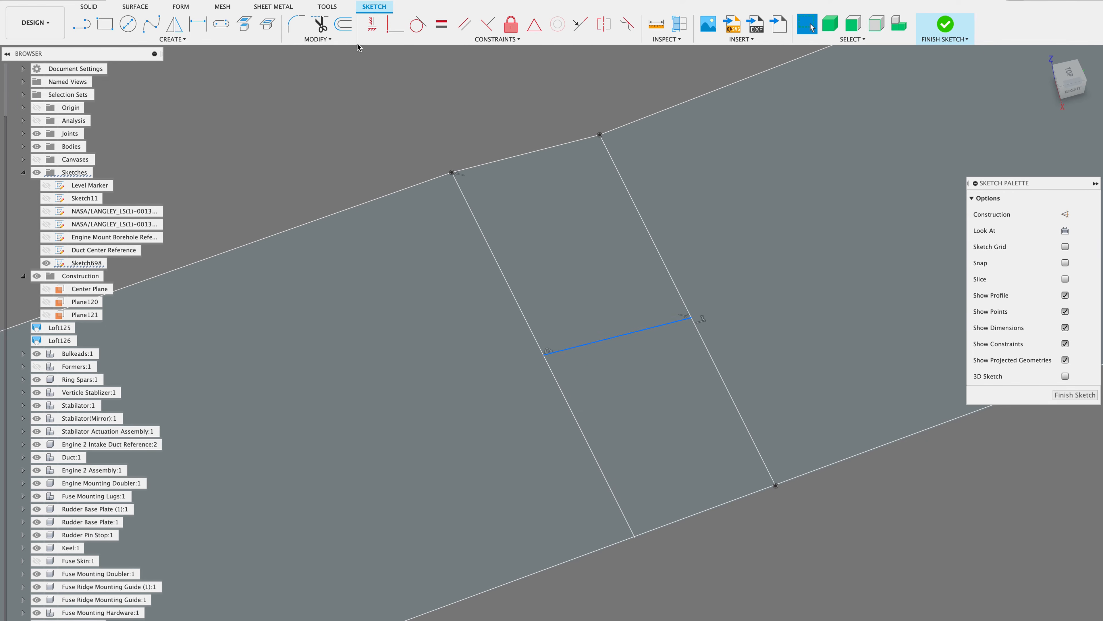
click(343, 24)
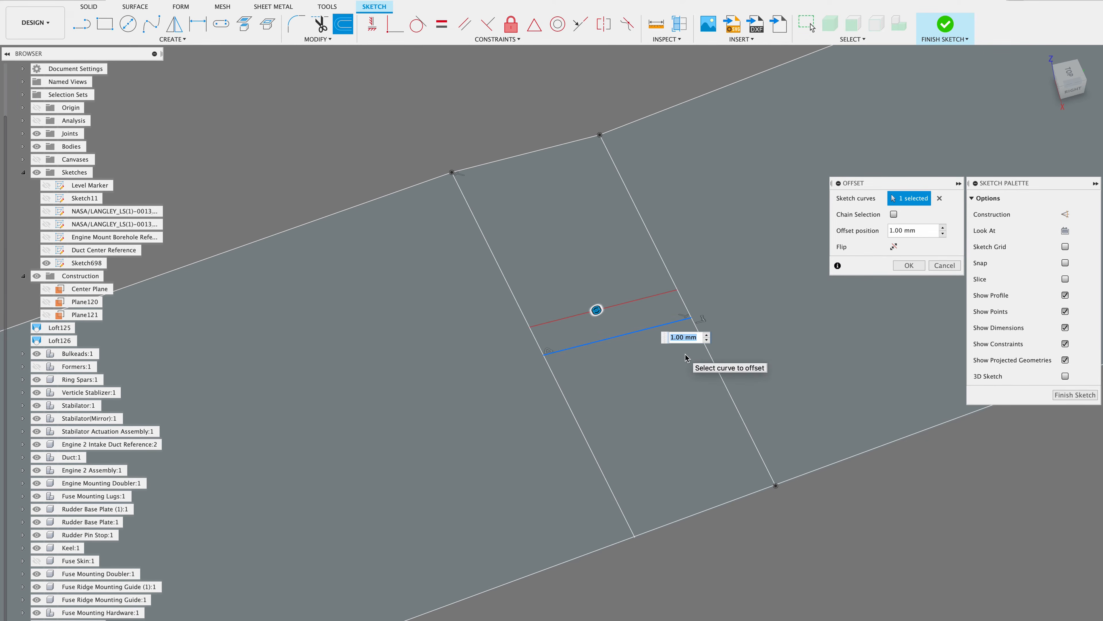
text(1.5)
key(Return)
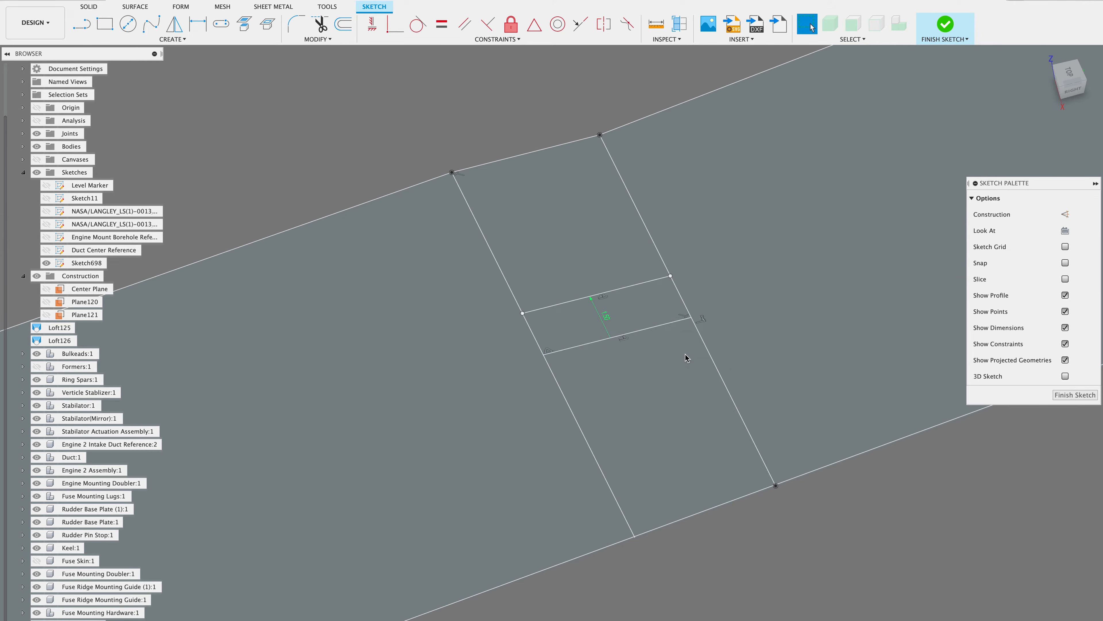
Offset the neighbouring crossing's original cross line 1.5 mm toward the lower edge as well
right_click(650, 332)
click(649, 297)
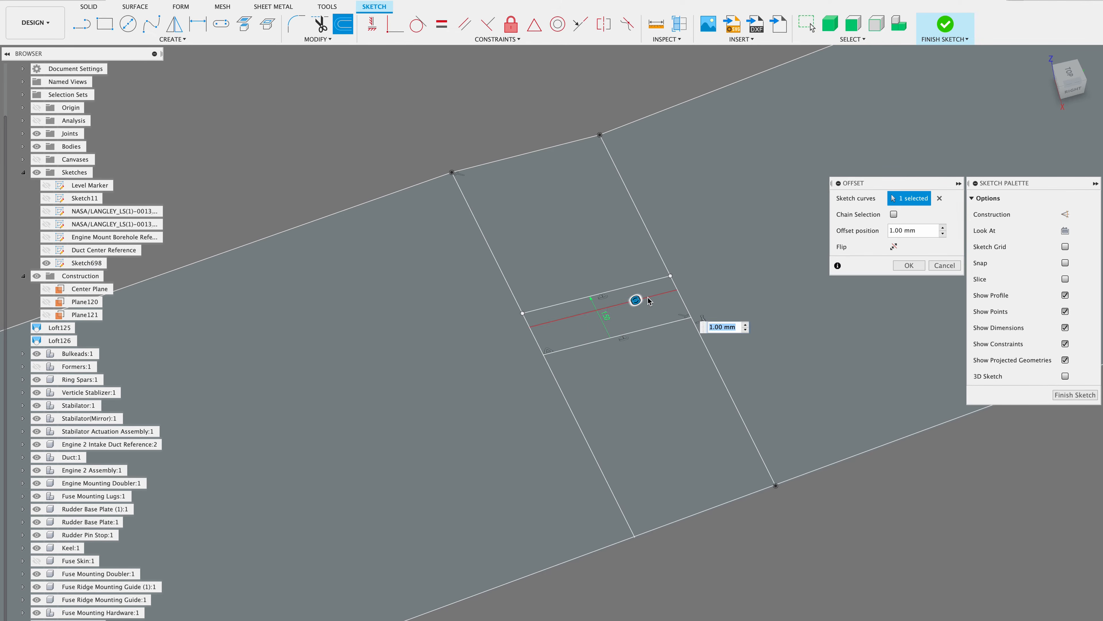
text(-1.5)
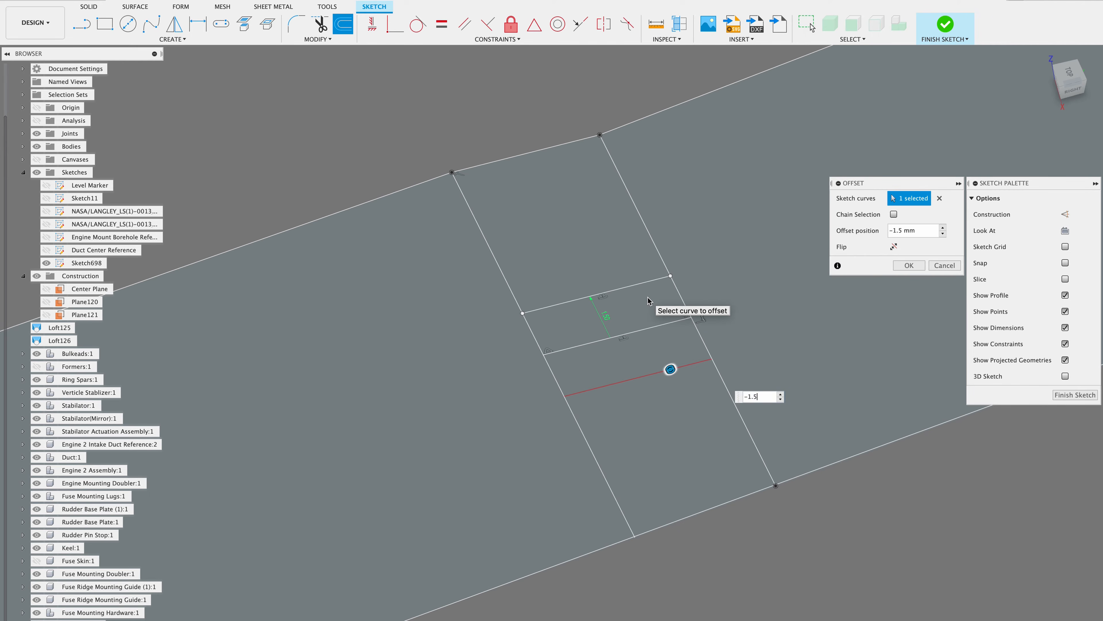
key(Return)
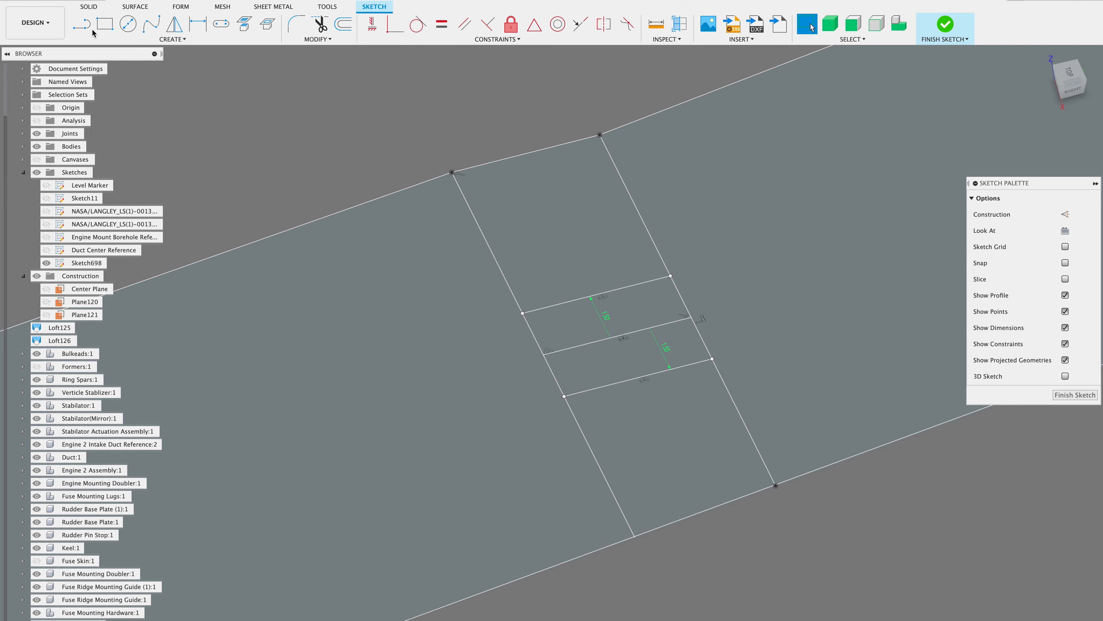
Split the neighbouring crossing lengthwise with a line from the midpoint of its upper edge to the lower edge
click(526, 153)
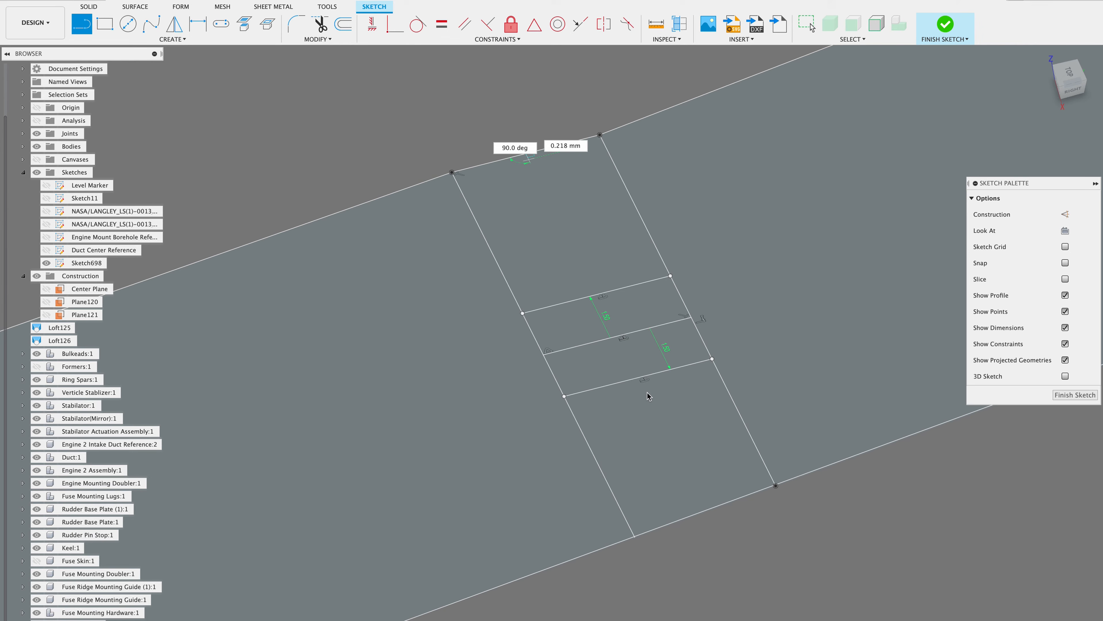
double_click(705, 509)
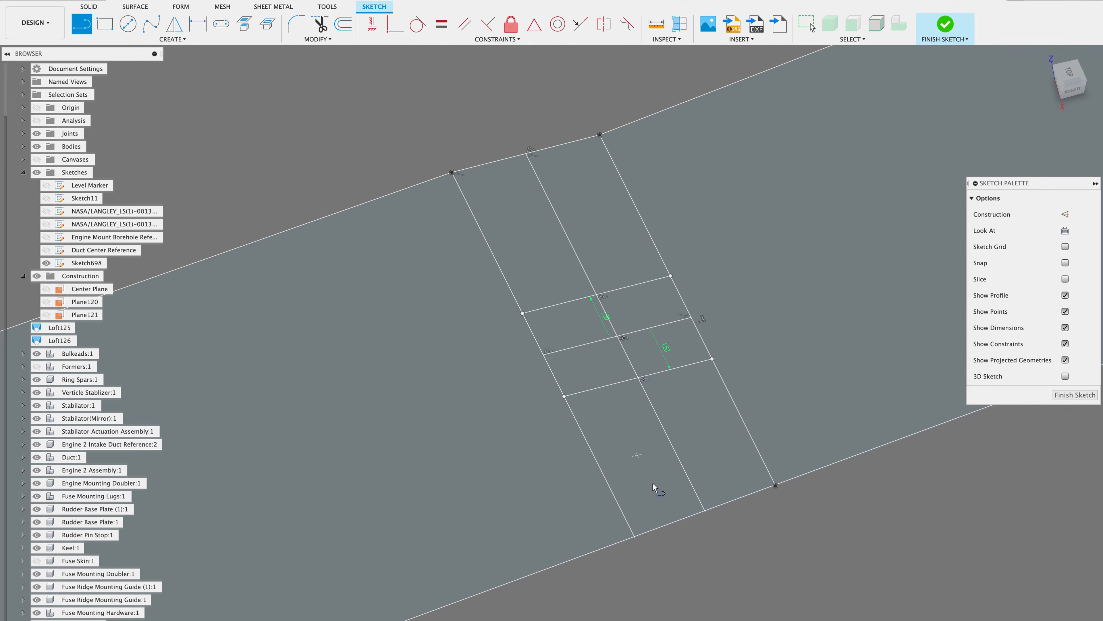
key(Escape)
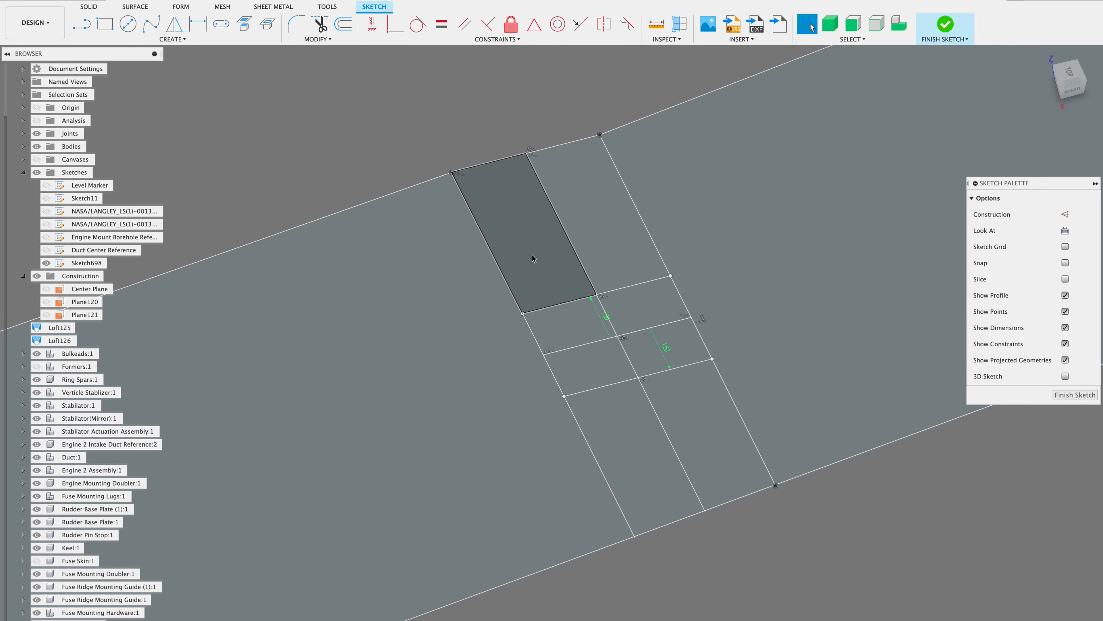
Extrude the longeron span between the two crossings, with its middle tab profiles at both ends, symmetrically by 1.5 mm as a new component
scroll(628, 422, down, 10)
scroll(629, 422, left, 6)
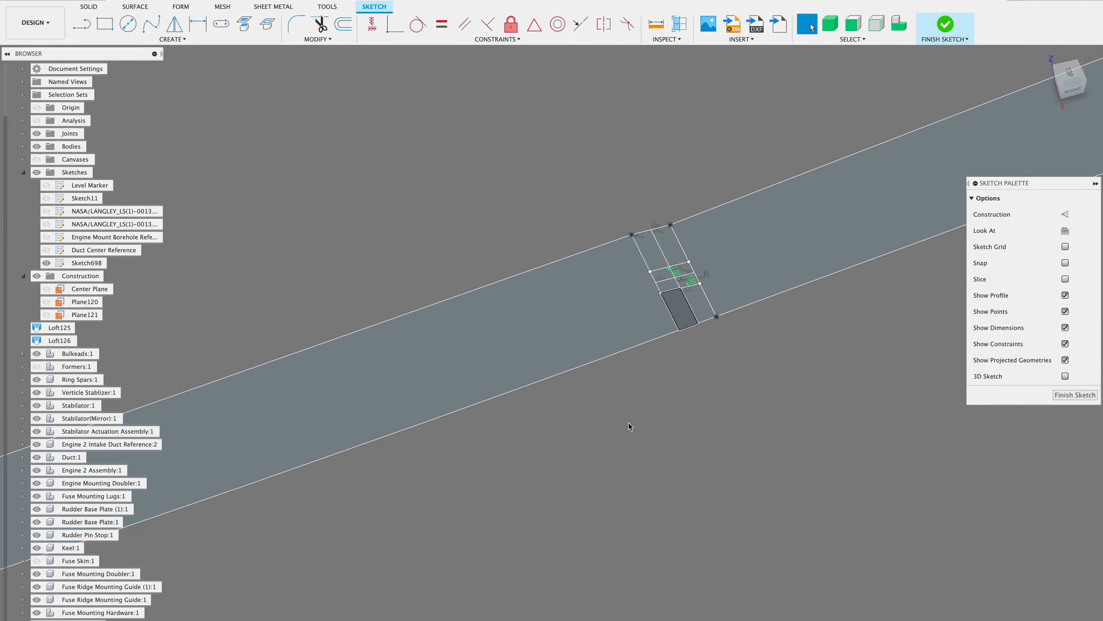
scroll(629, 422, up, 6)
scroll(628, 423, right, 6)
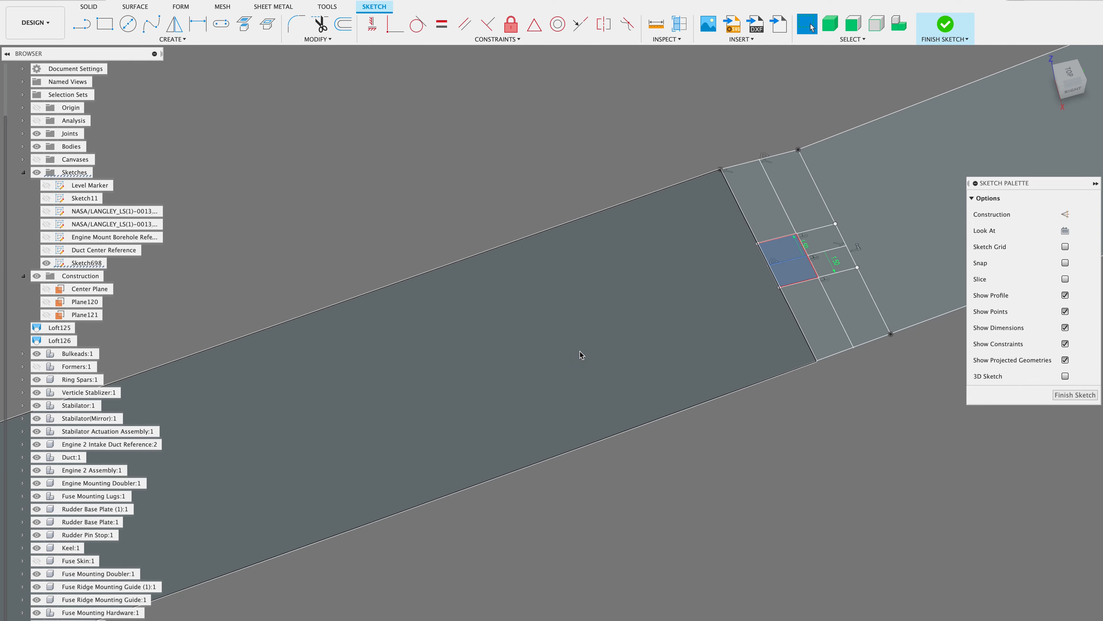
scroll(580, 353, down, 6)
scroll(580, 353, left, 15)
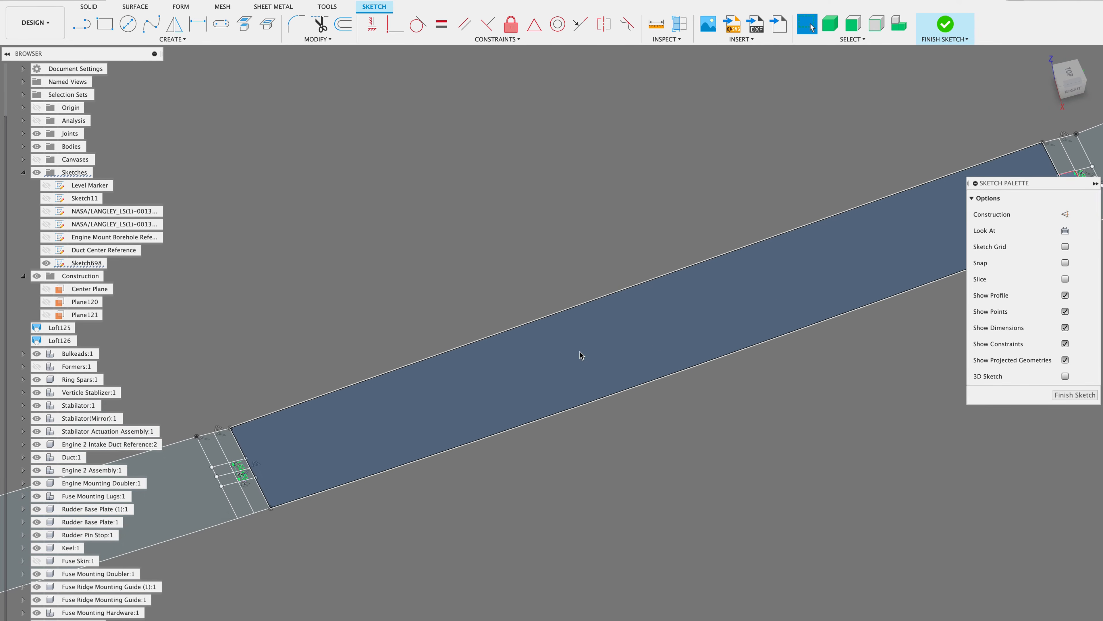
scroll(414, 417, up, 8)
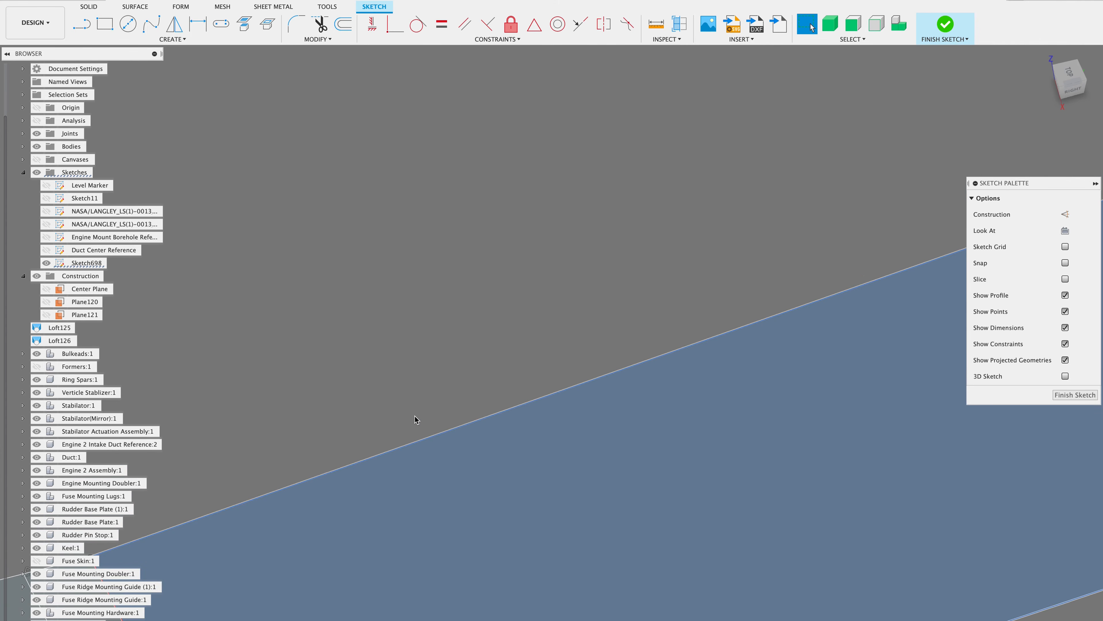
scroll(414, 416, down, 4)
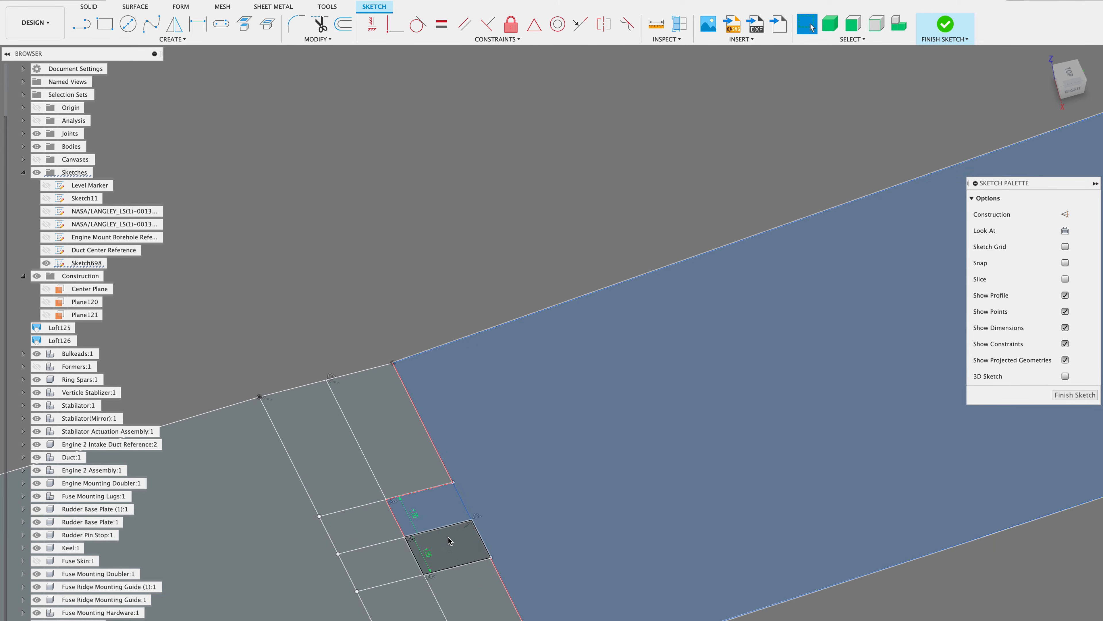
scroll(450, 539, down, 5)
scroll(877, 383, right, 8)
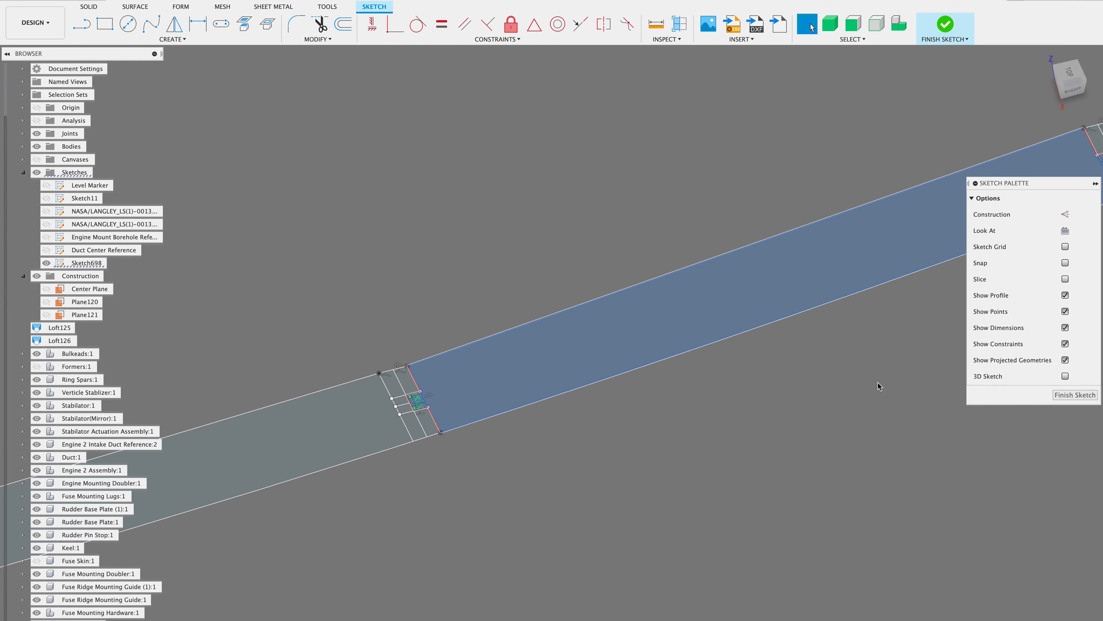
scroll(877, 383, up, 10)
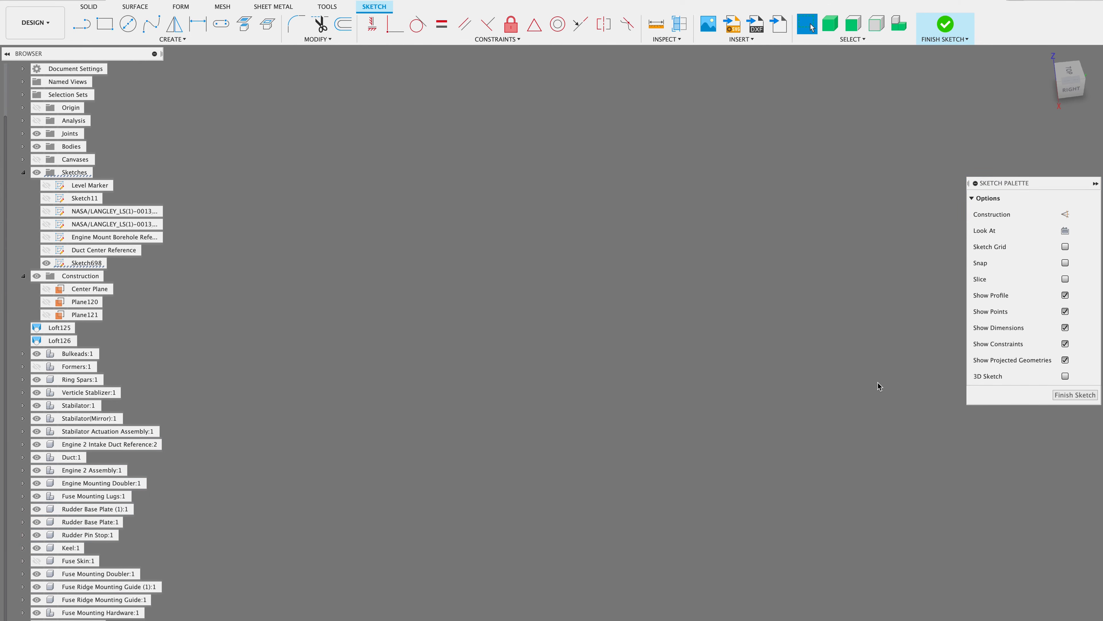
scroll(878, 383, down, 6)
key(e)
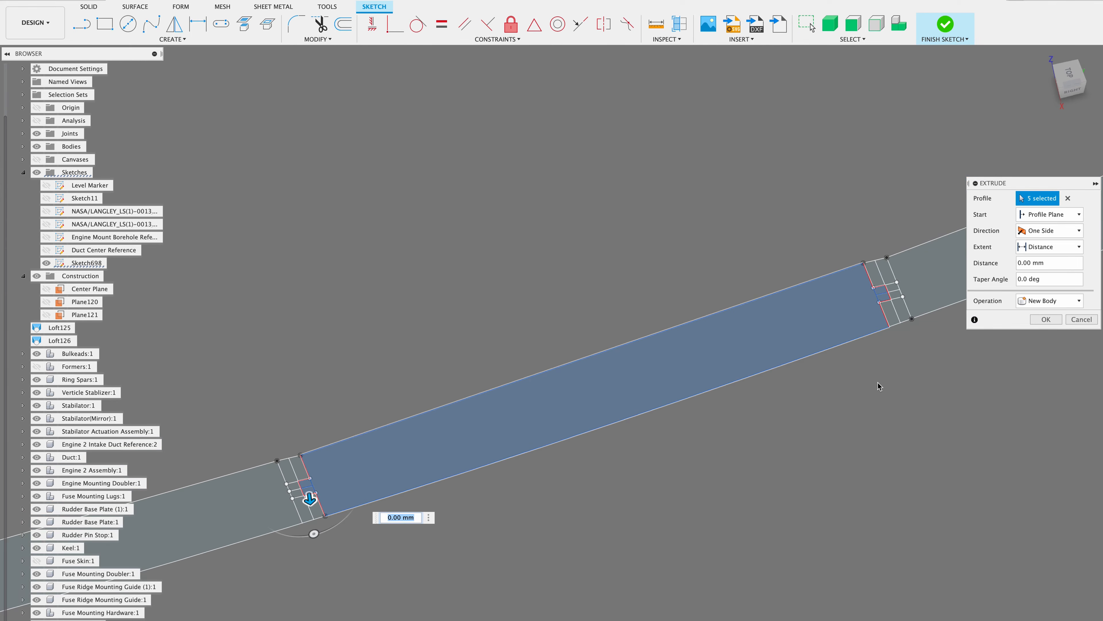
shift+scroll(833, 382, down, 10)
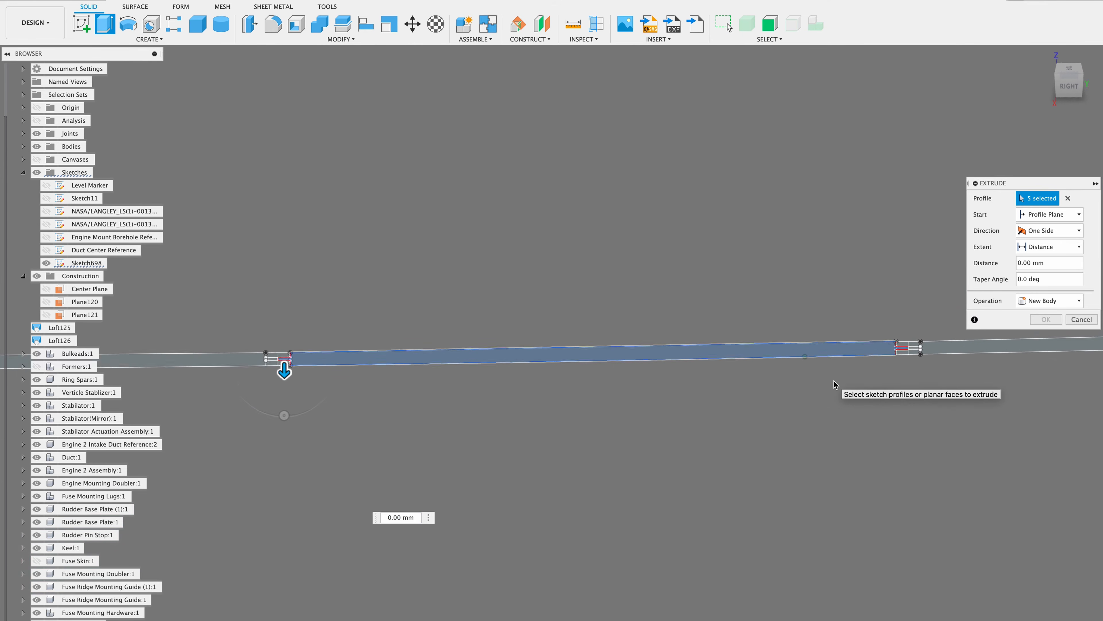
click(1077, 235)
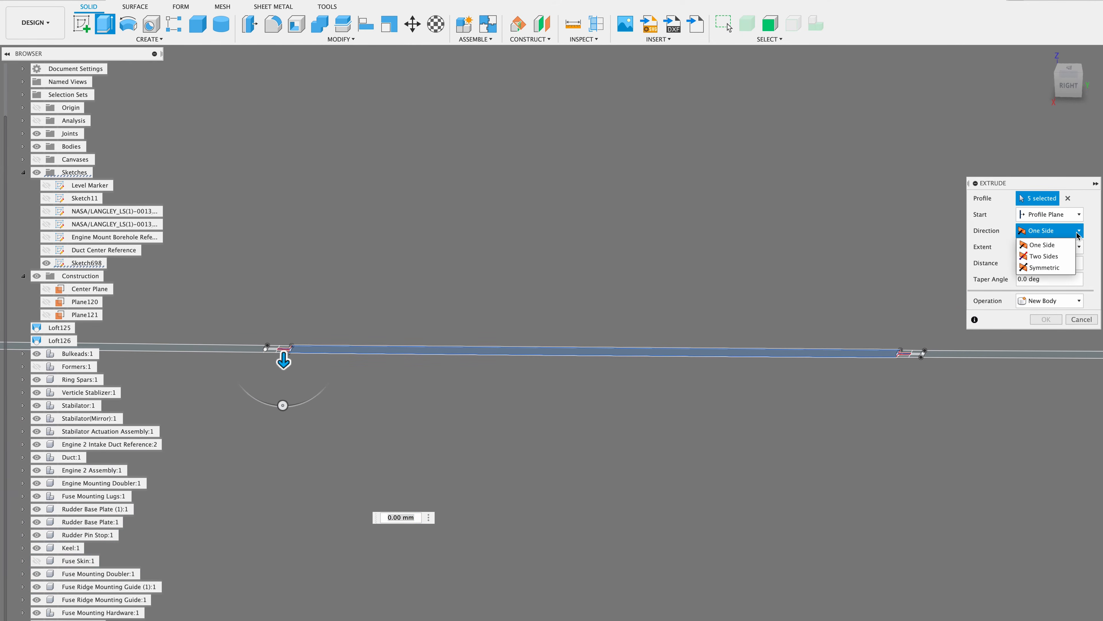
click(1061, 267)
click(1045, 319)
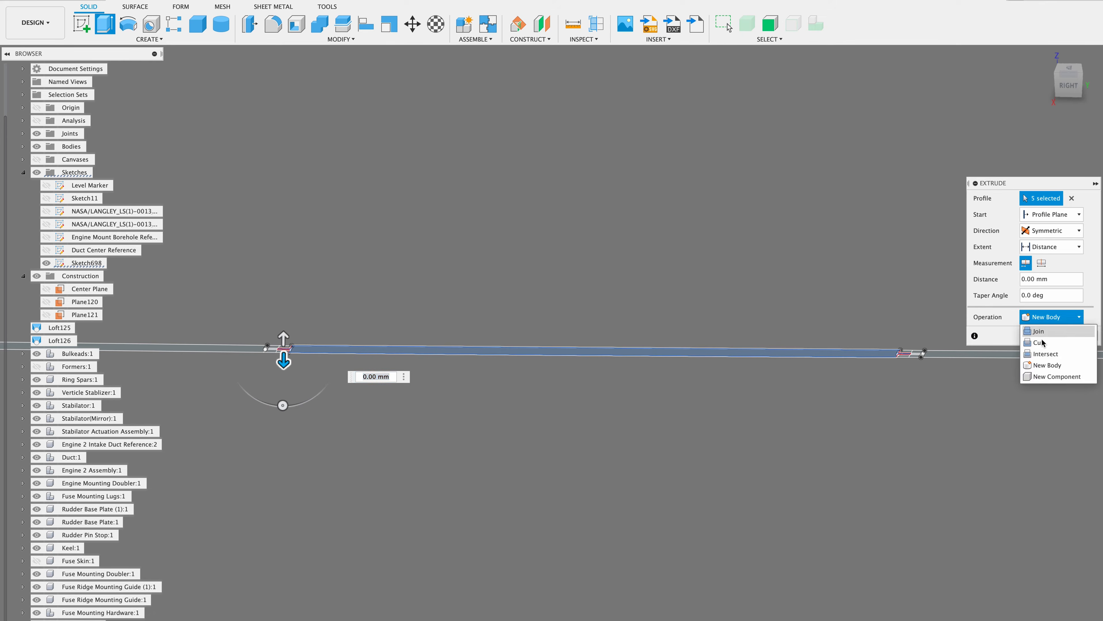
click(1044, 377)
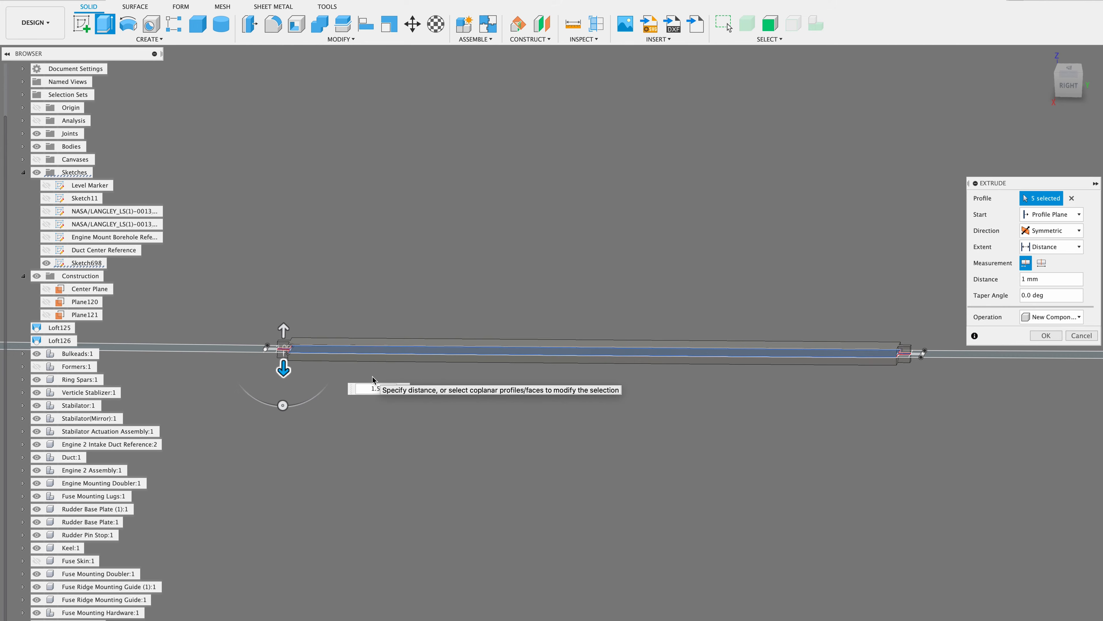
click(1045, 336)
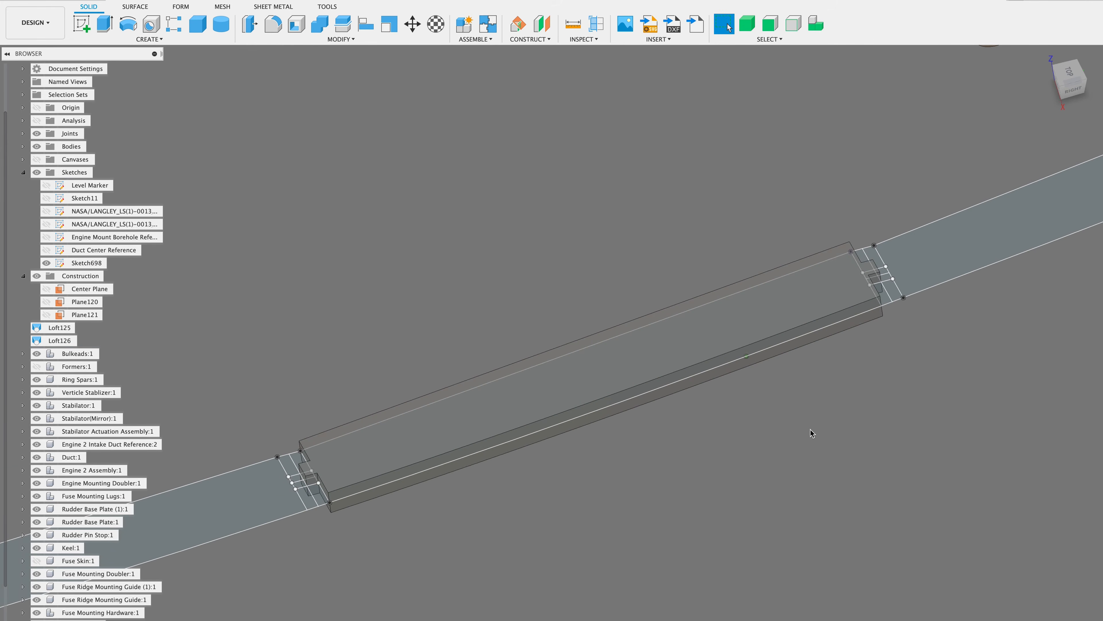
Show the formers, hide the longeron sketch, and check how the new piece sits between the two formers
click(37, 367)
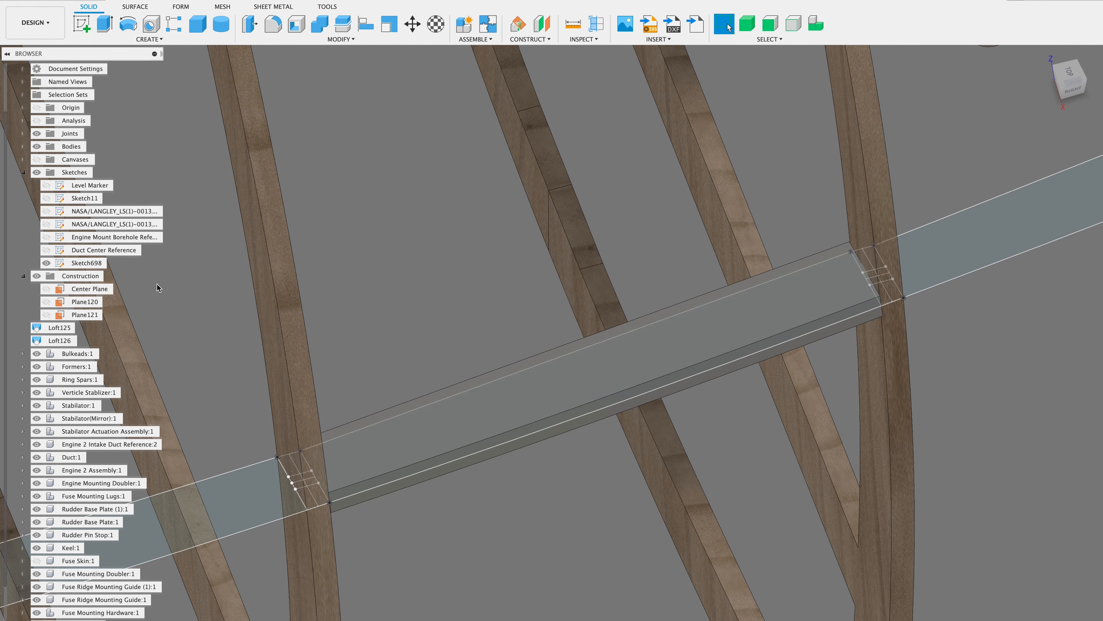
click(46, 263)
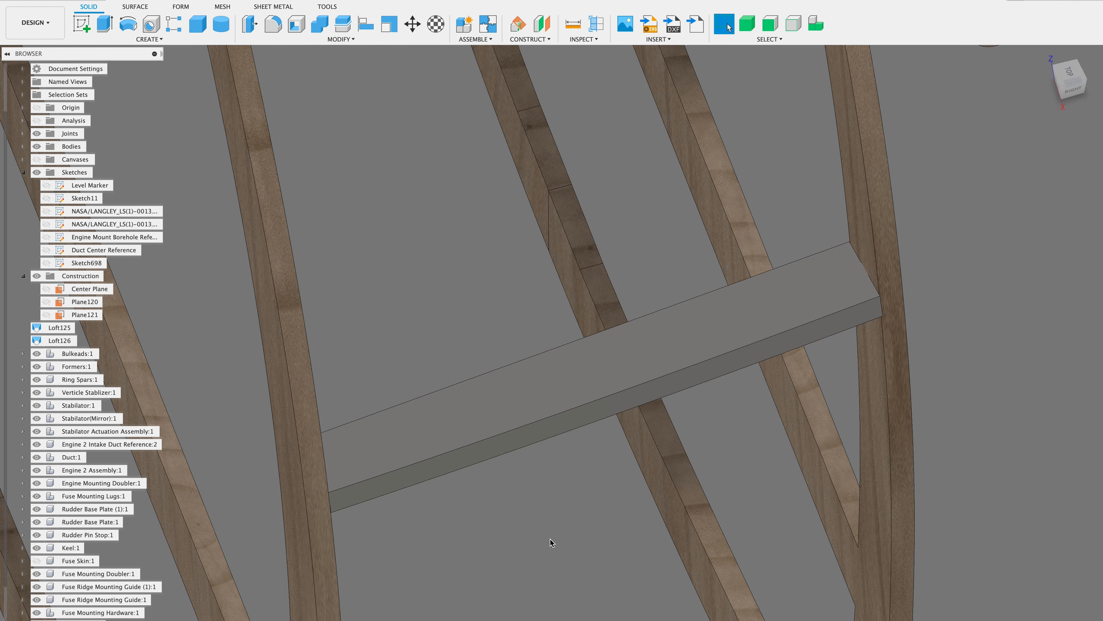
scroll(550, 539, down, 5)
shift+middle_drag(550, 539, 486, 453)
scroll(450, 436, up, 1)
scroll(450, 437, down, 3)
scroll(450, 439, up, 6)
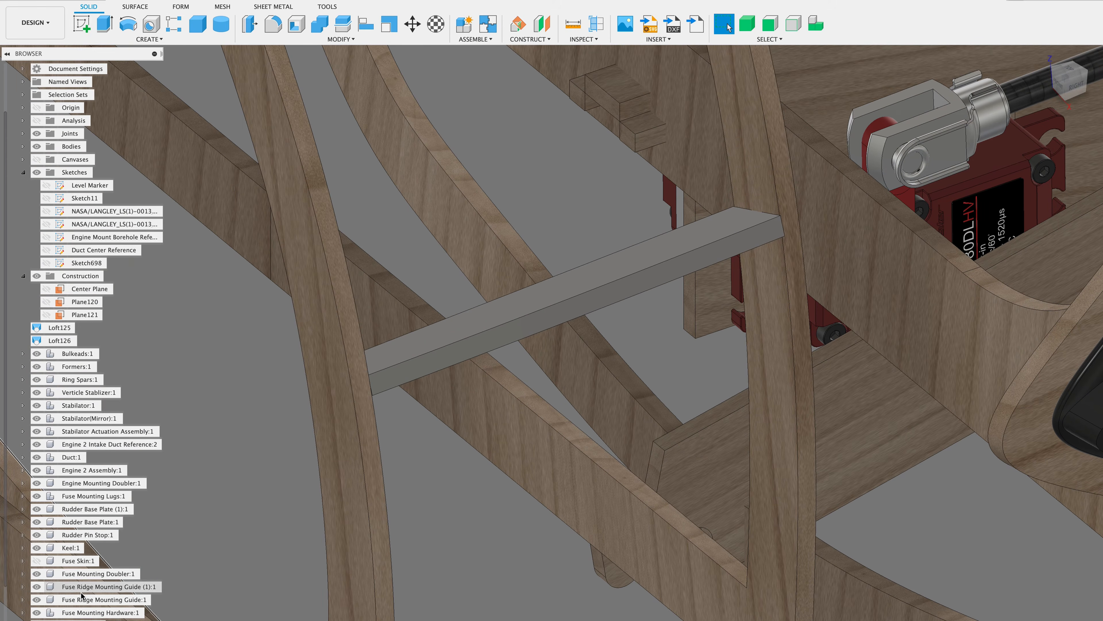
click(37, 366)
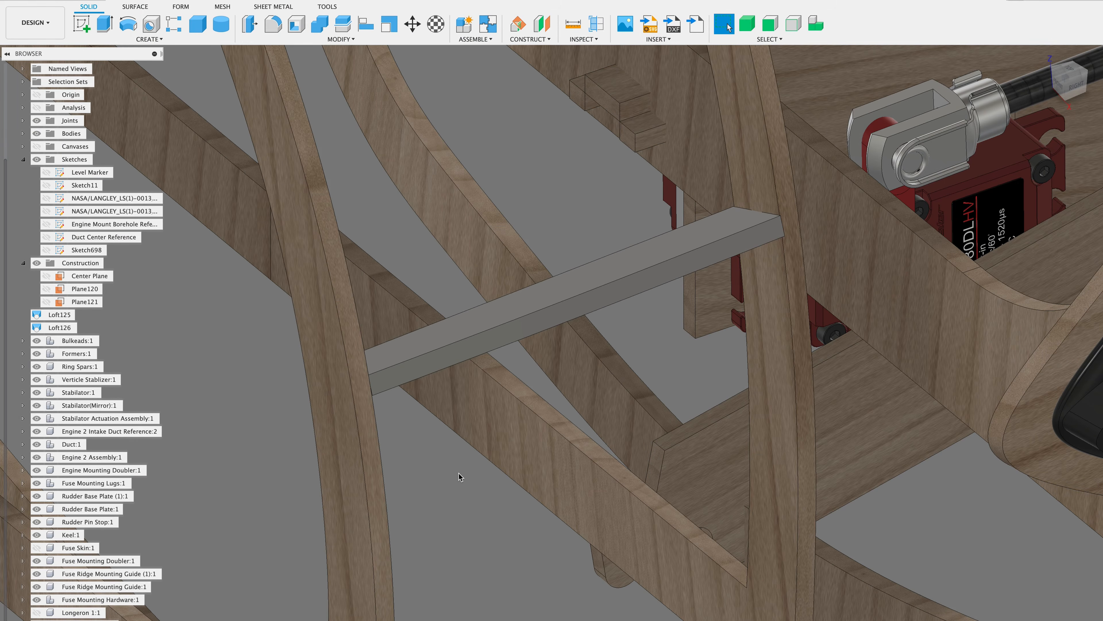
Cut the new piece's tab out of the former nearest the servo with Combine, keeping the tool body
click(329, 26)
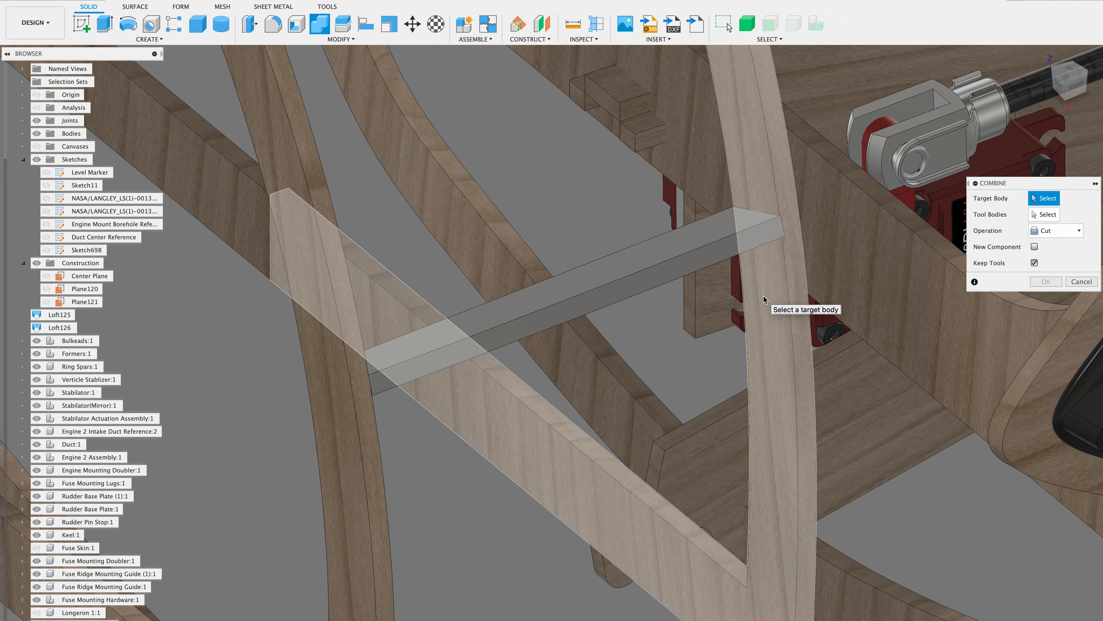
click(764, 295)
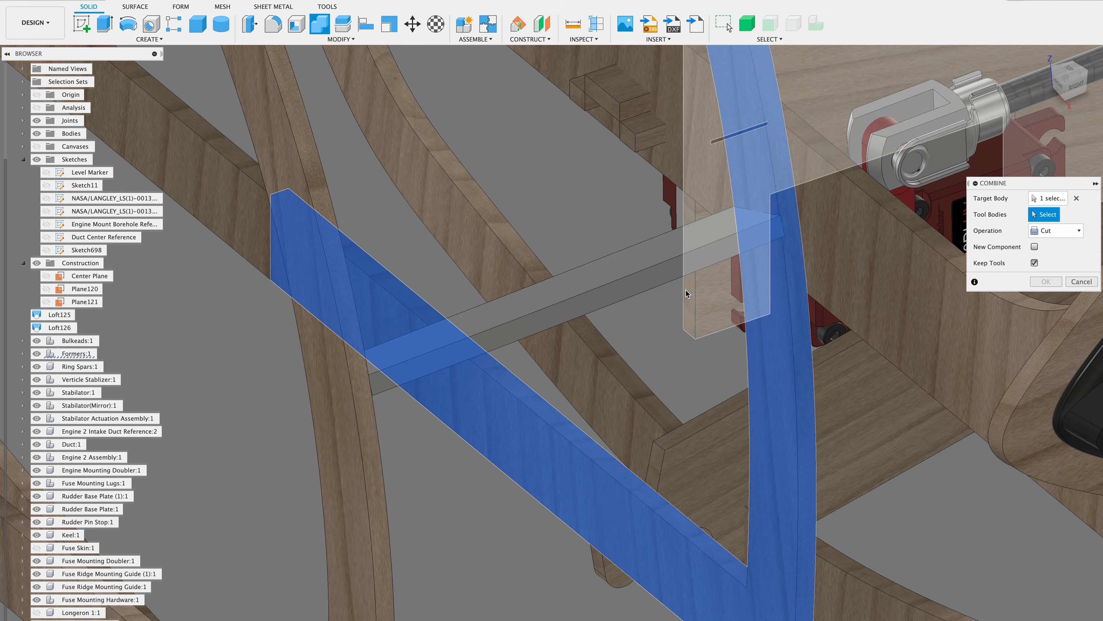
click(641, 295)
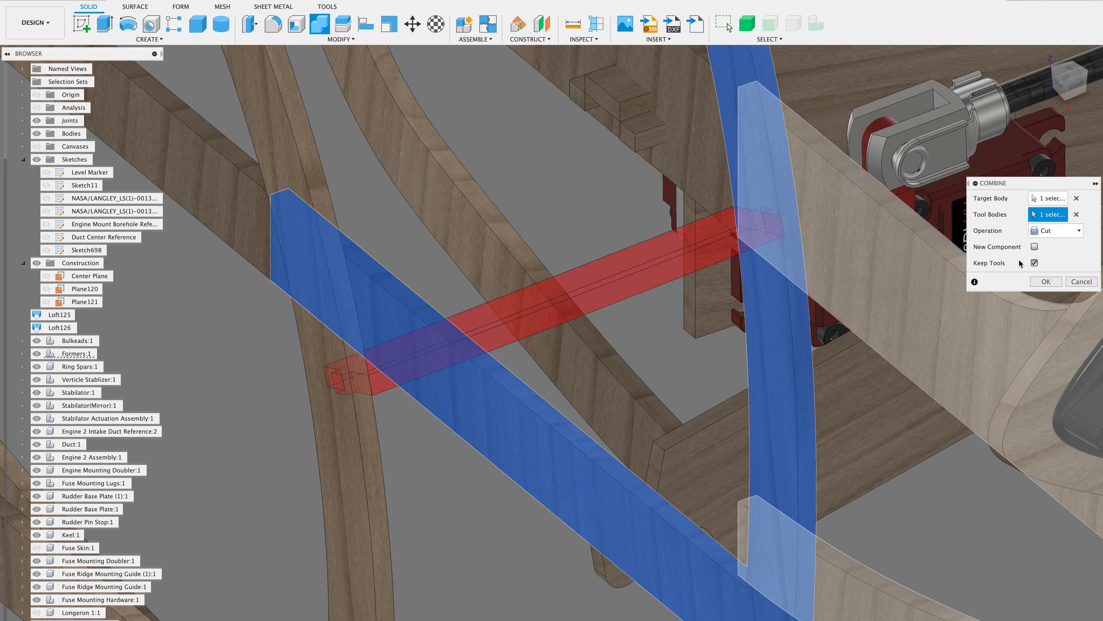
click(1047, 282)
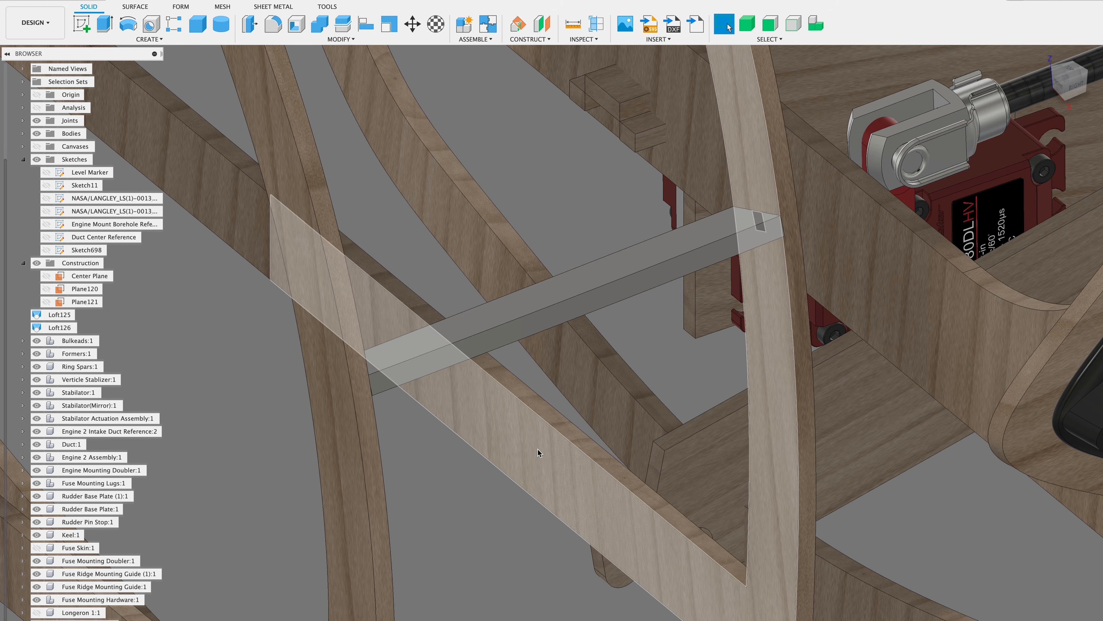
Cut the piece's other end out of the opposite former with Combine, keeping the tool body
key(Return)
click(346, 481)
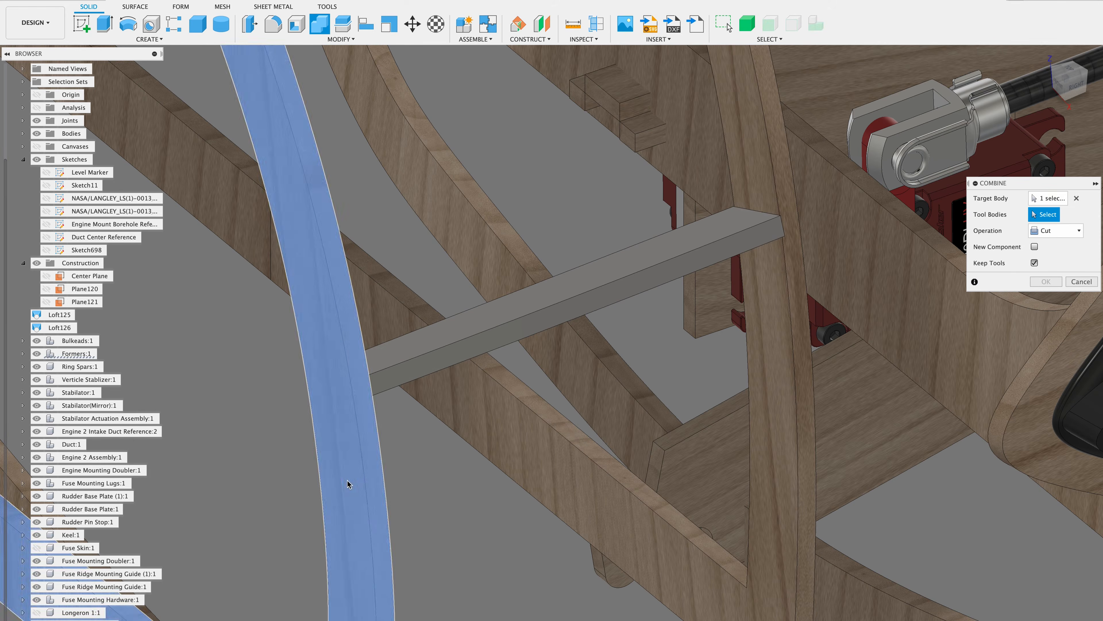
click(536, 332)
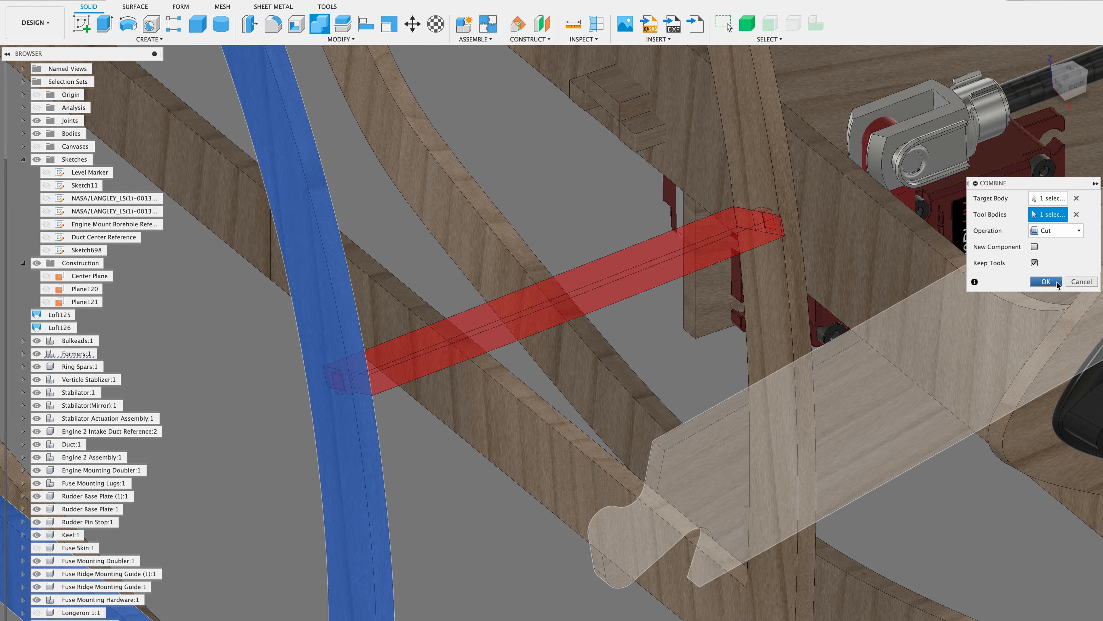
click(1045, 282)
Rename the new component as Stringer 1
scroll(96, 517, up, 1)
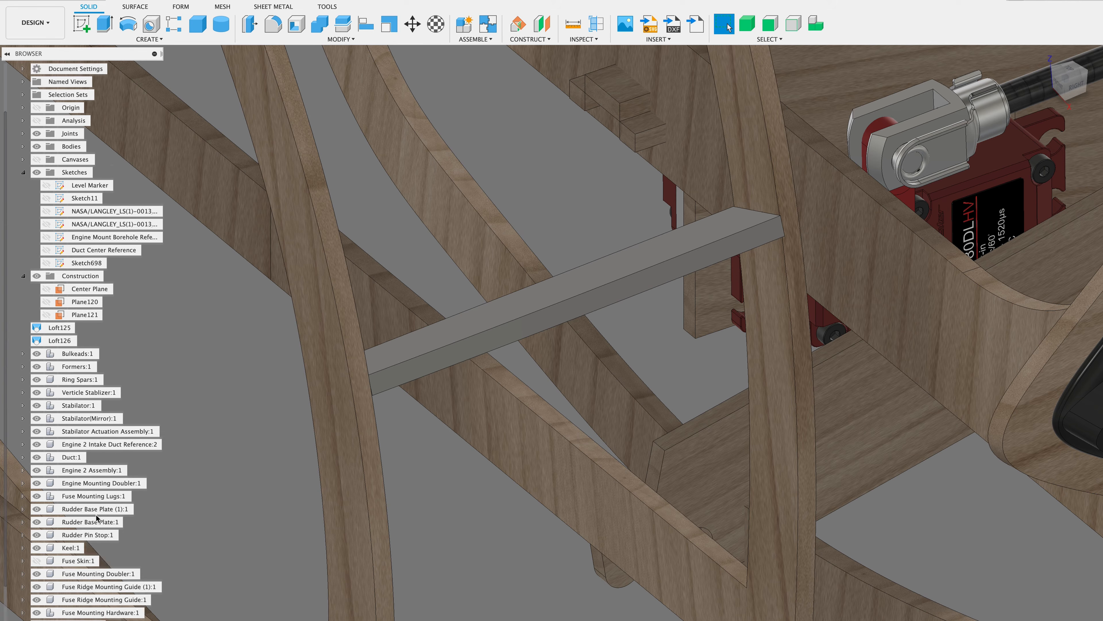
scroll(96, 517, down, 1)
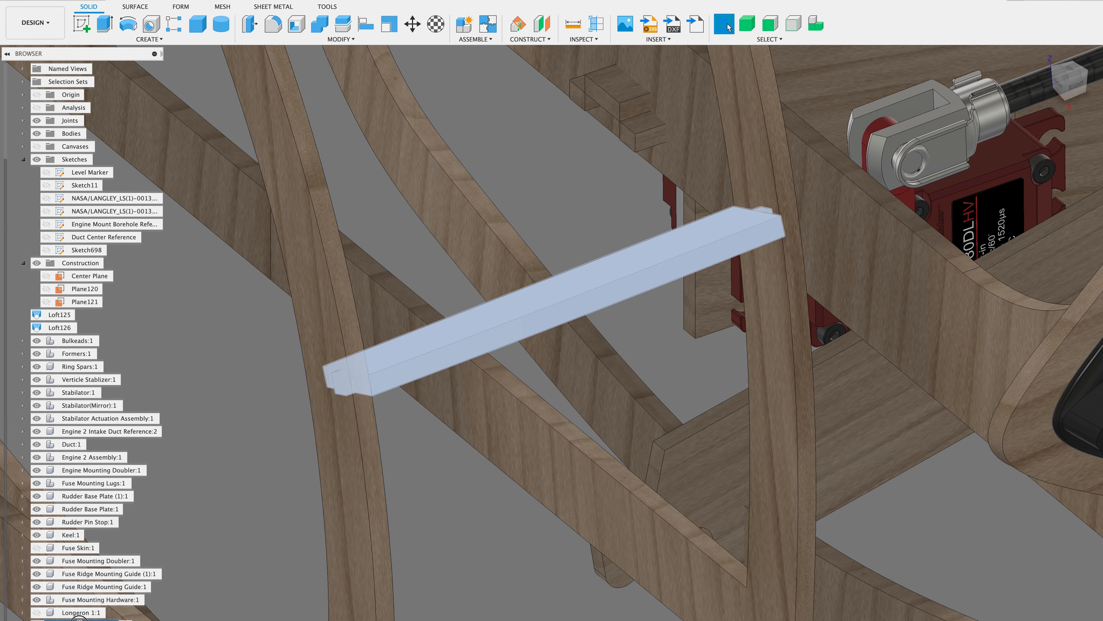
double_click(80, 619)
text(Stringer 1)
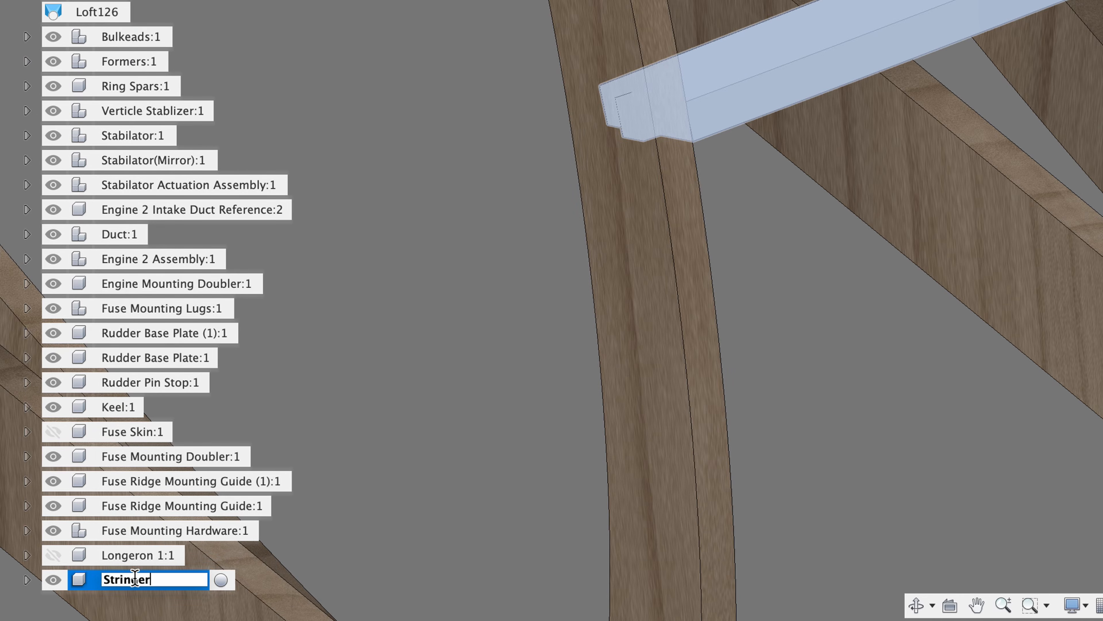
key(Return)
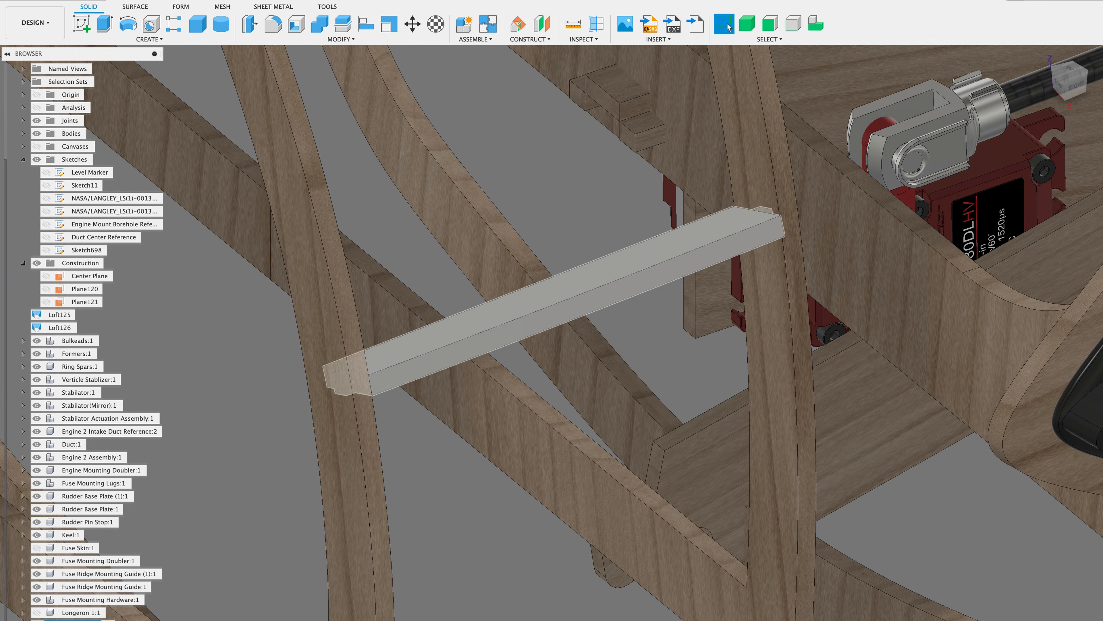
Hide the stringer and examine the tab slots cut into the formers
scroll(568, 331, up, 5)
click(568, 331)
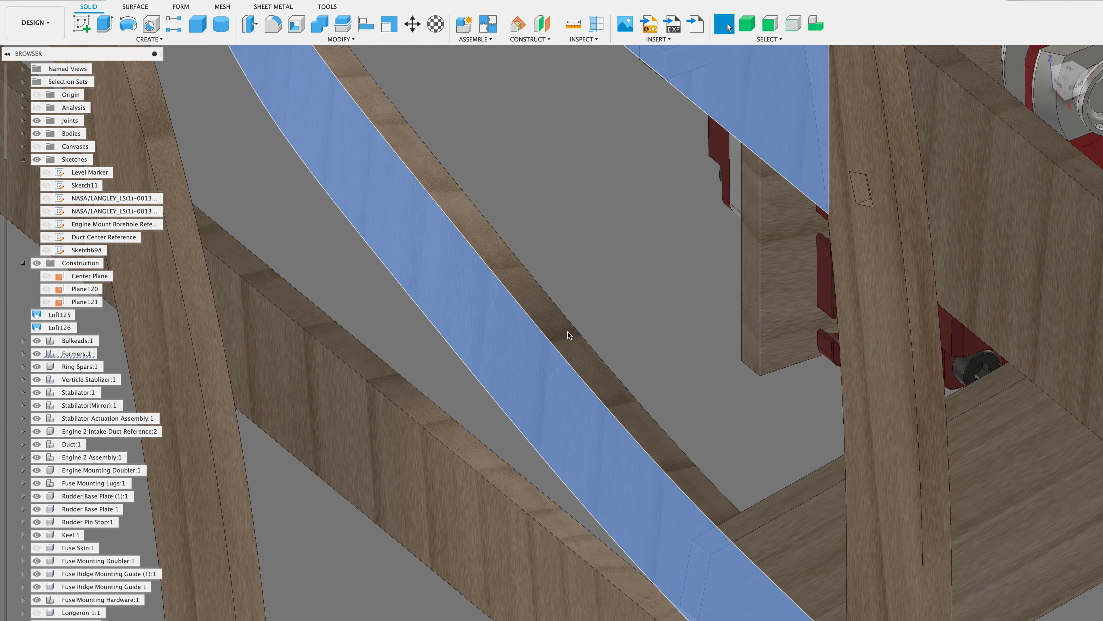
scroll(568, 332, up, 4)
shift+scroll(568, 331, right, 8)
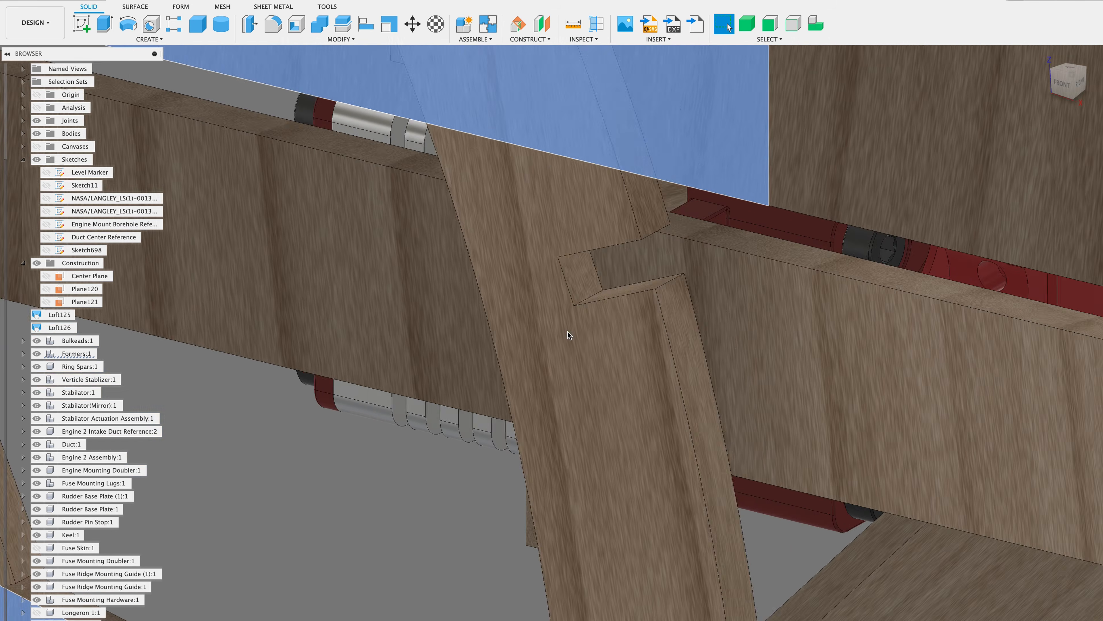
scroll(568, 332, right, 5)
scroll(568, 331, up, 10)
scroll(568, 331, right, 10)
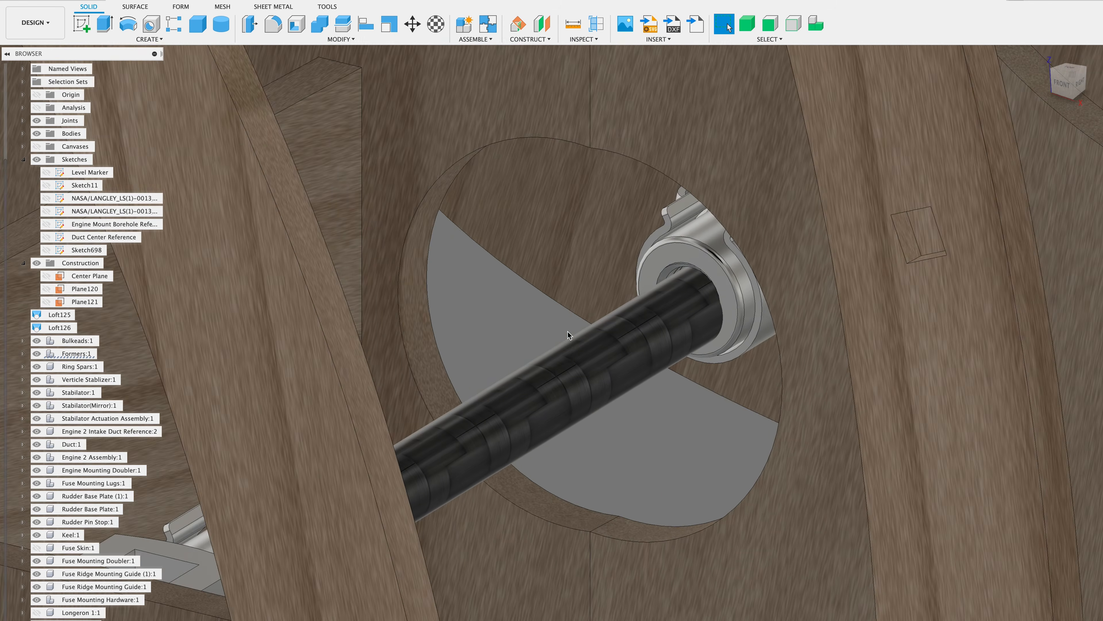
scroll(568, 331, right, 5)
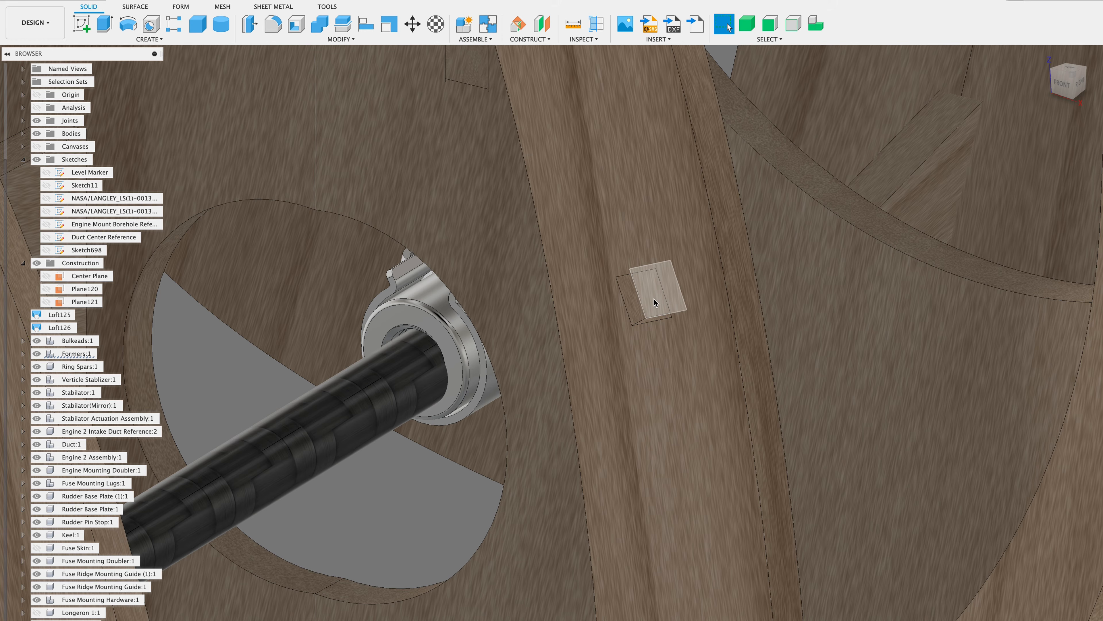
Extrude the end face of the former's tab slot by -5.80 mm as a cut to open the slot through
shift+scroll(654, 299, down, 5)
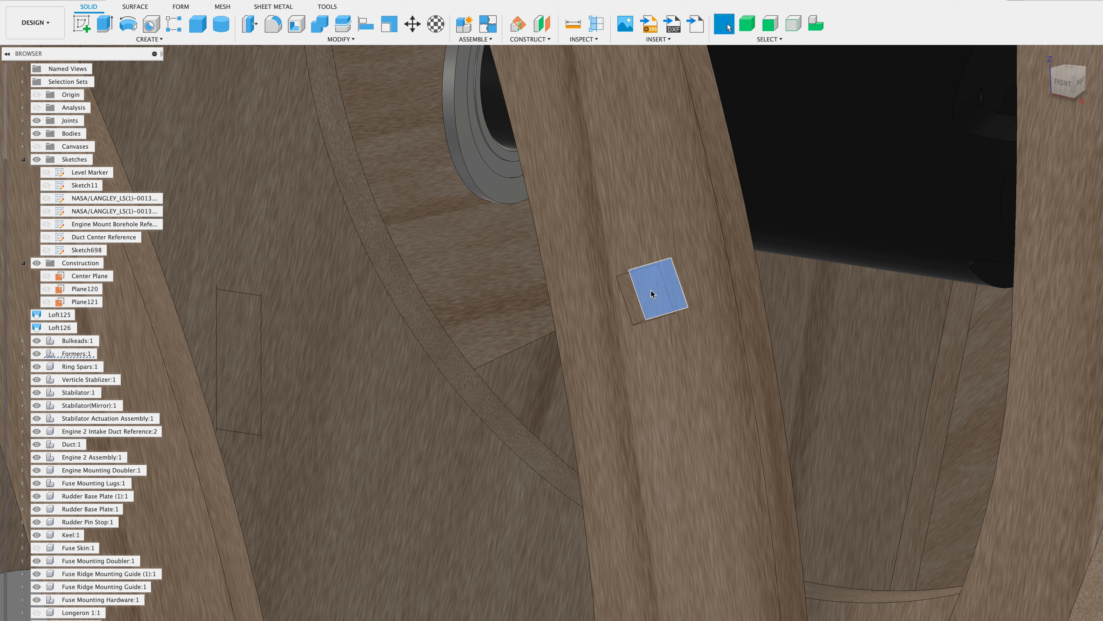
click(651, 291)
key(e)
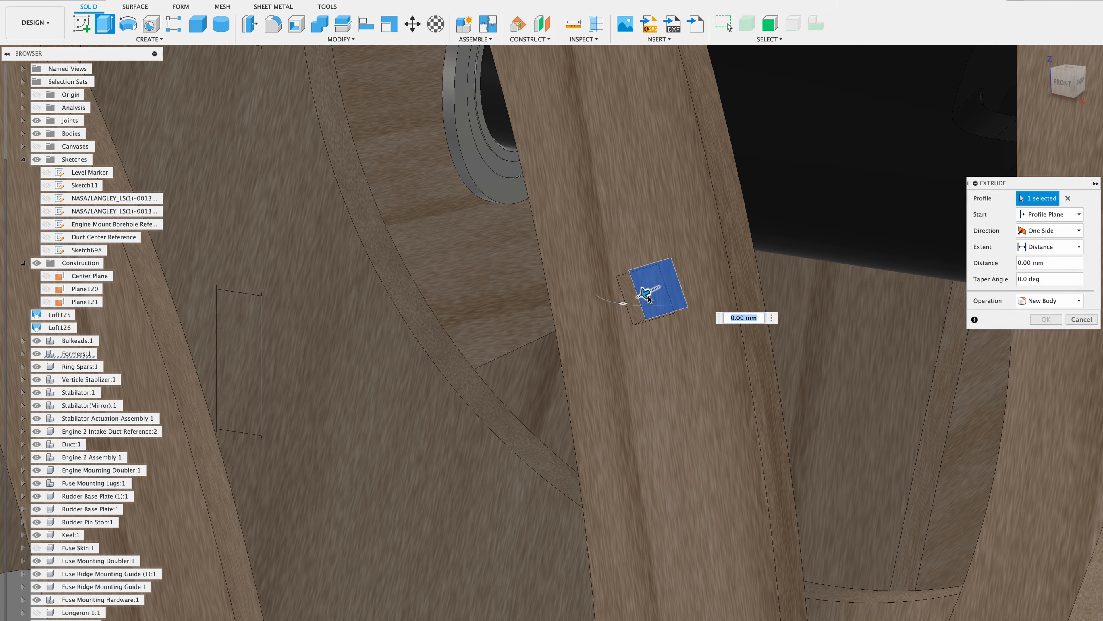
drag(645, 294, 691, 266)
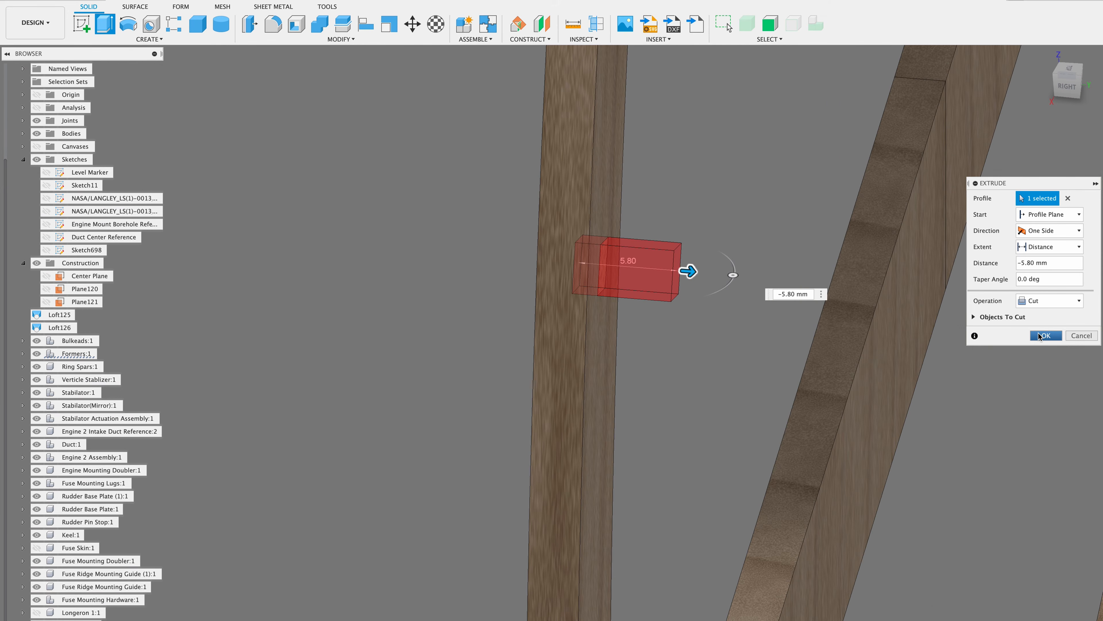
click(1044, 335)
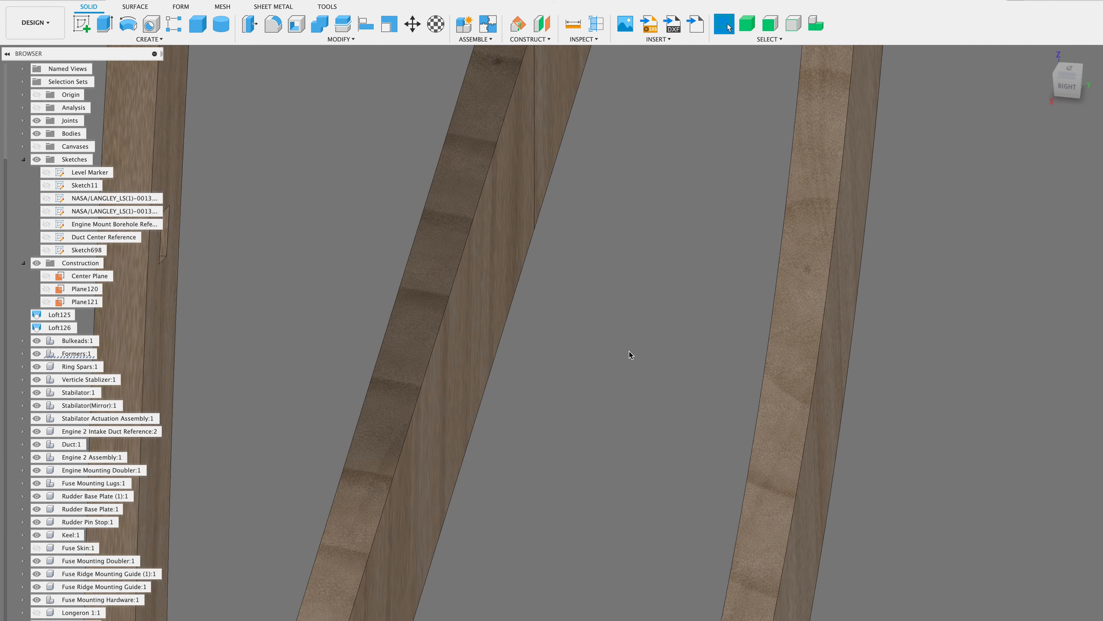
Extrude the end face of the other former's tab slot by -5.20 mm as a cut
scroll(338, 372, up, 3)
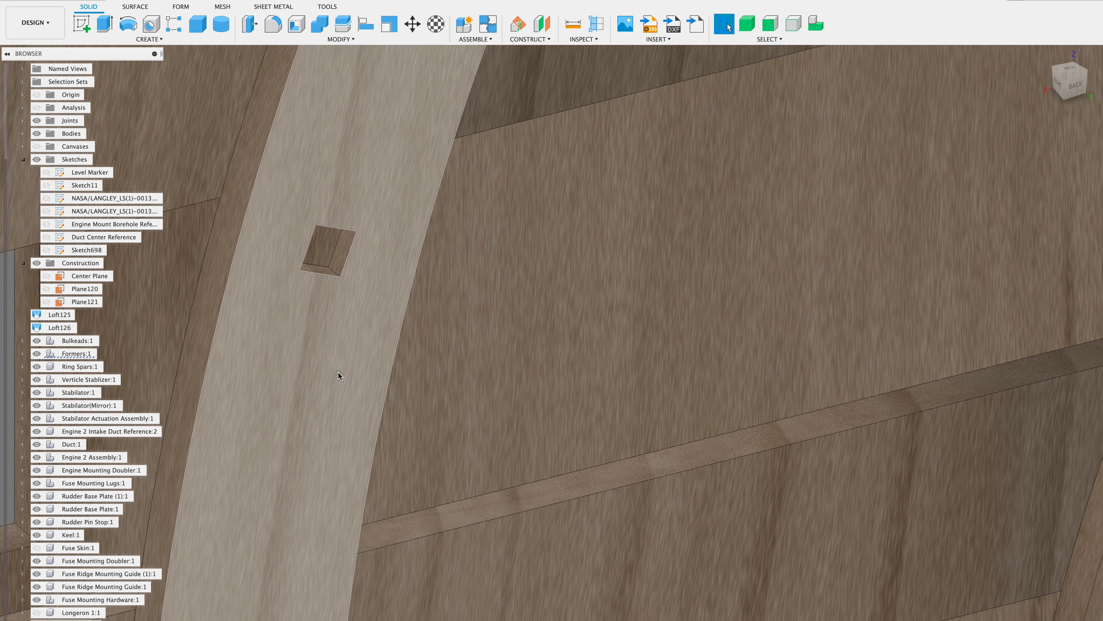
click(320, 249)
key(e)
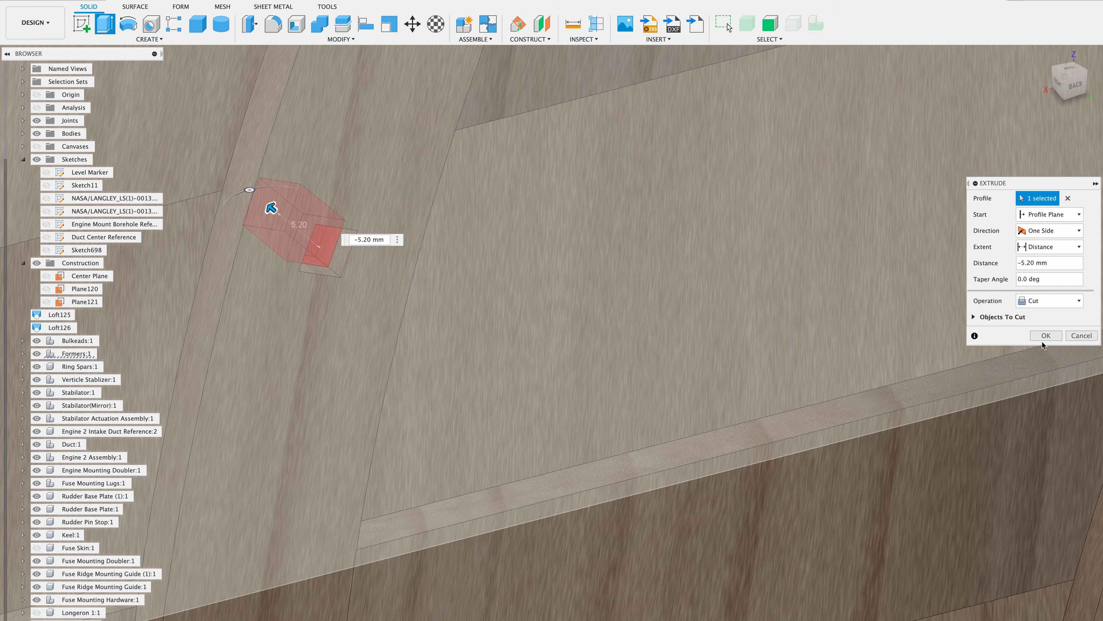
click(1045, 335)
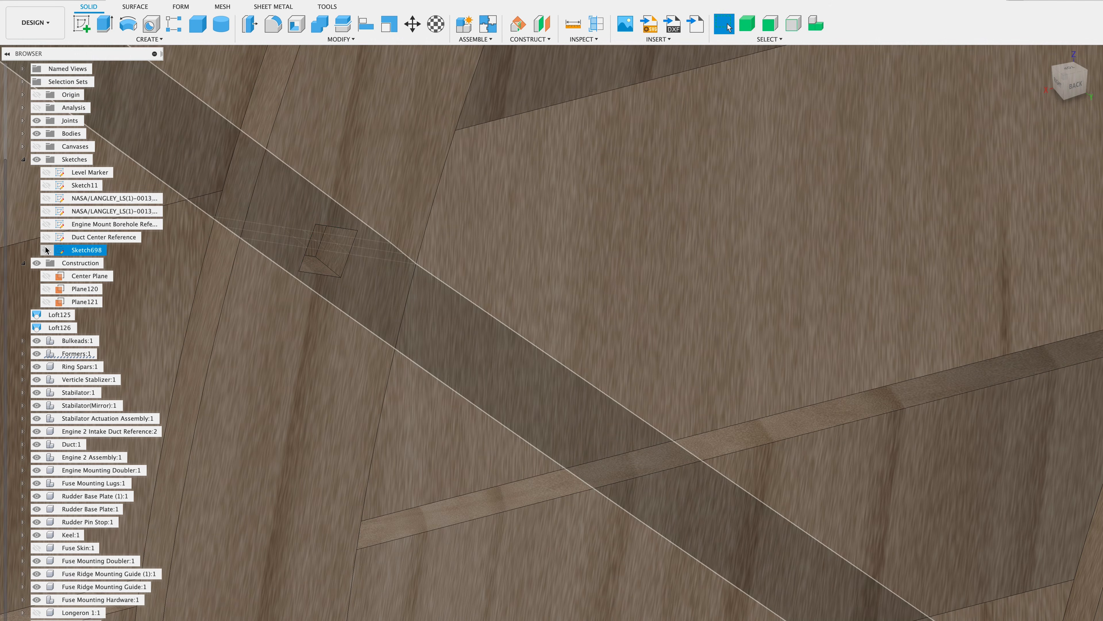
Display Sketch698 with the formers hidden and highlight the small profiles that define the notch area
click(46, 250)
mouse_move(46, 250)
shift+middle_down()
mouse_move(382, 312)
mouse_move(280, 169)
shift+middle_up()
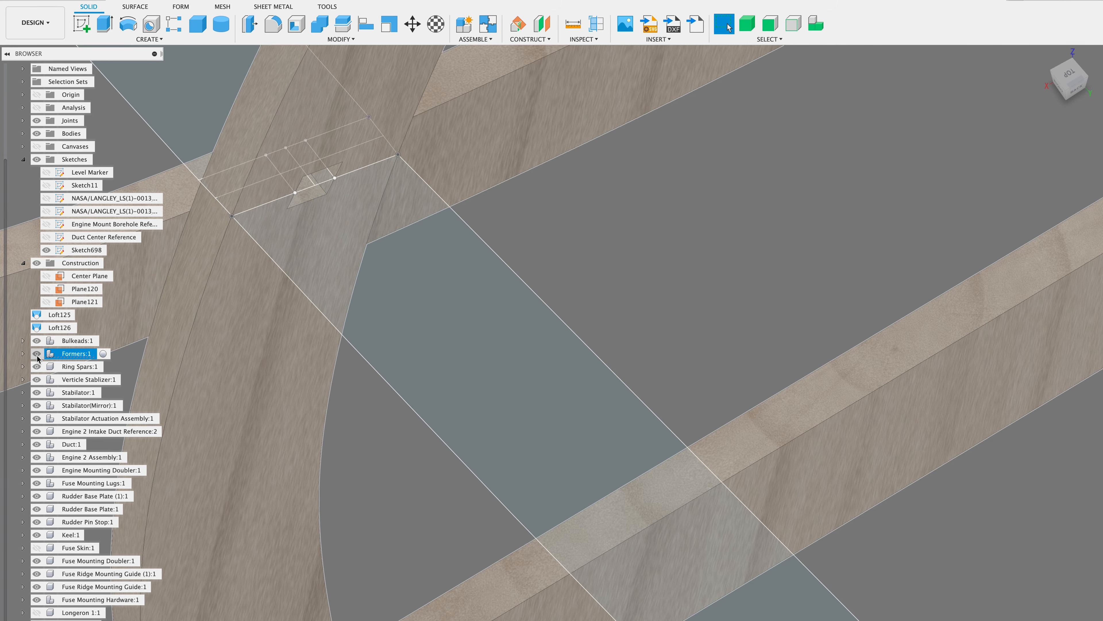
click(36, 354)
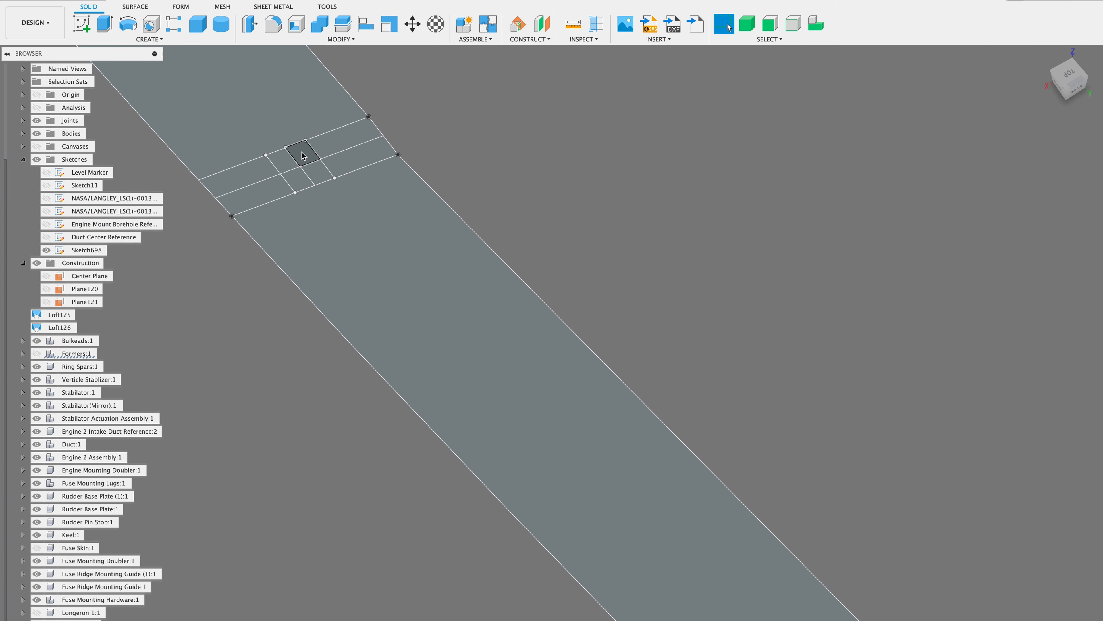
click(283, 160)
shift+click(300, 158)
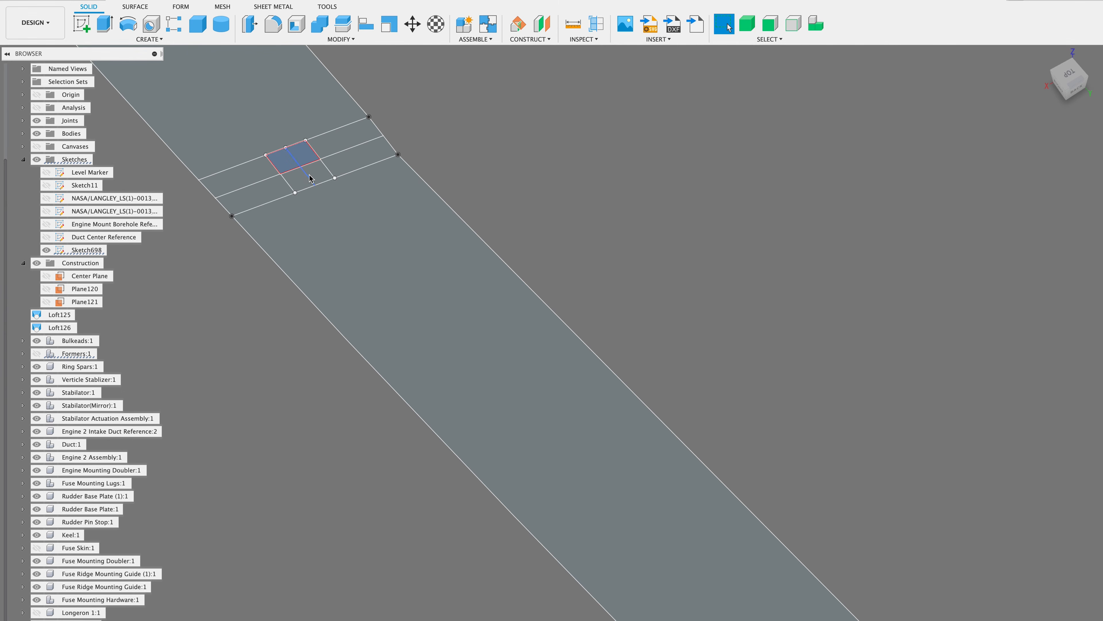
shift+click(321, 176)
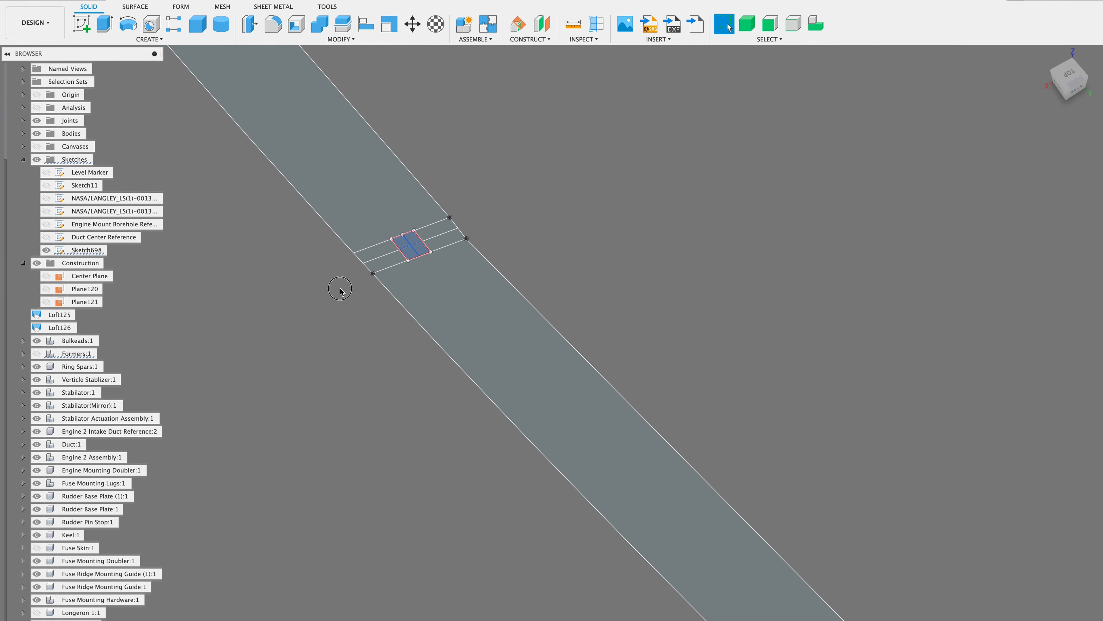
click(342, 288)
Show Longeron 1 and the formers again, with Sketch698 hidden
click(37, 612)
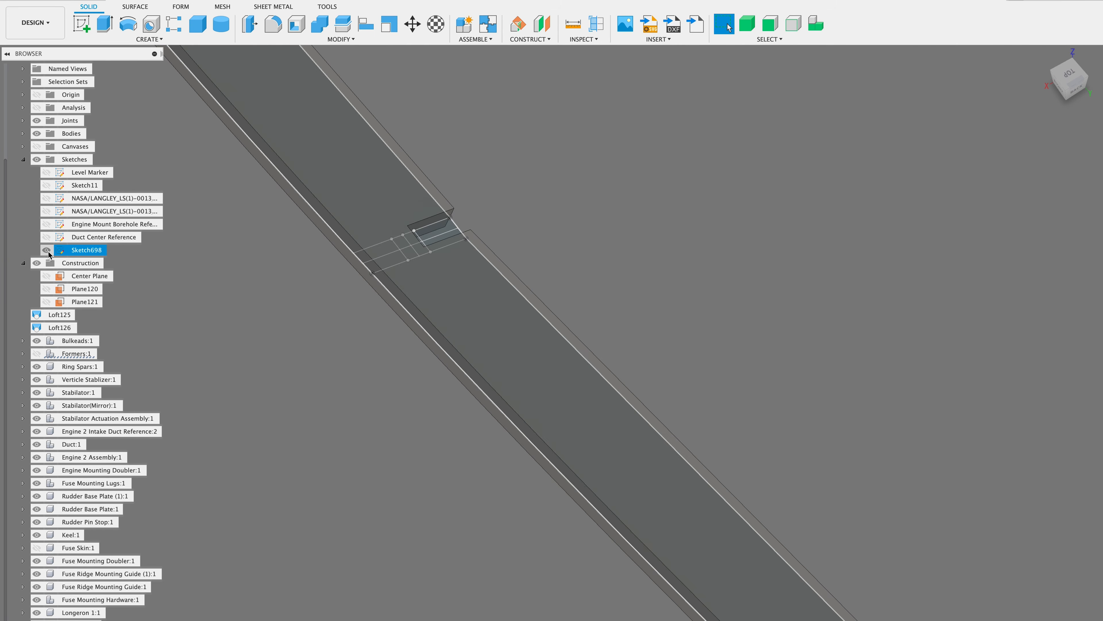
click(47, 250)
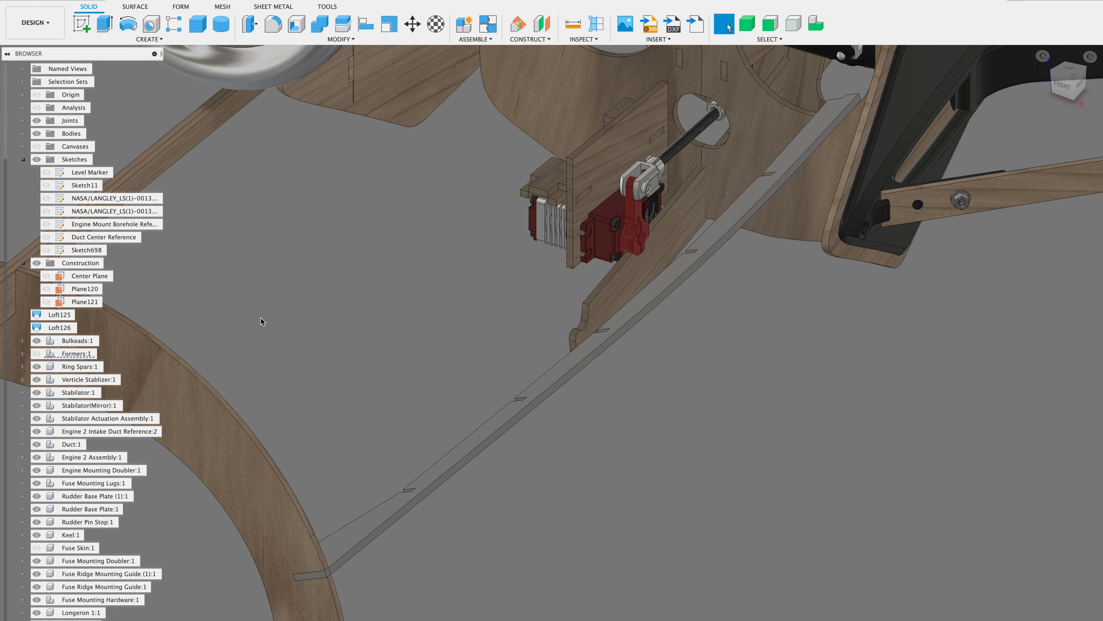
click(36, 353)
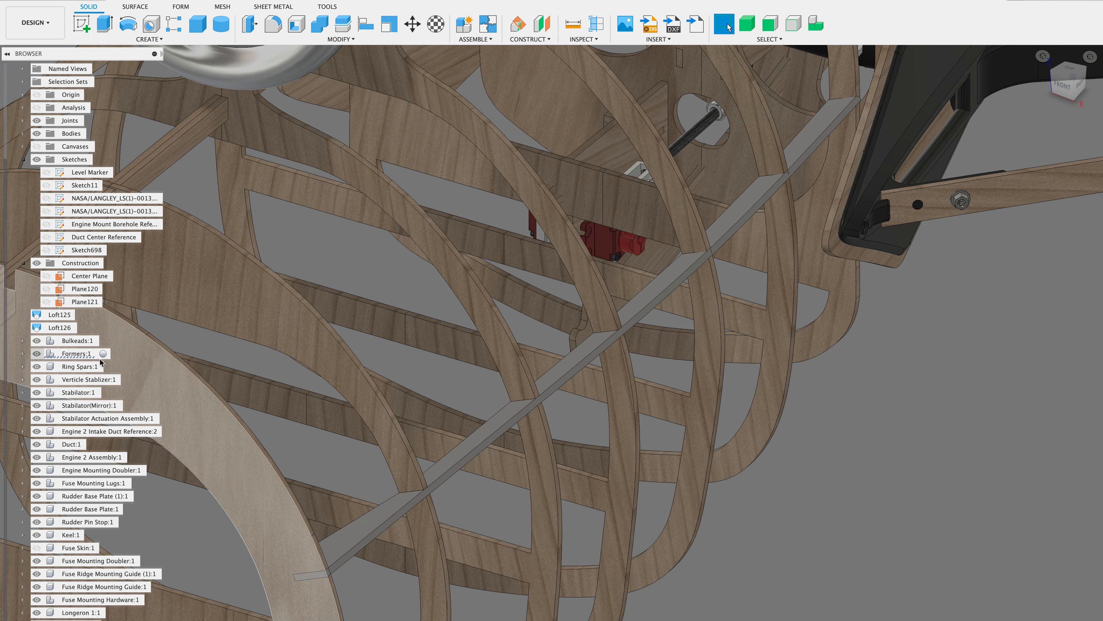